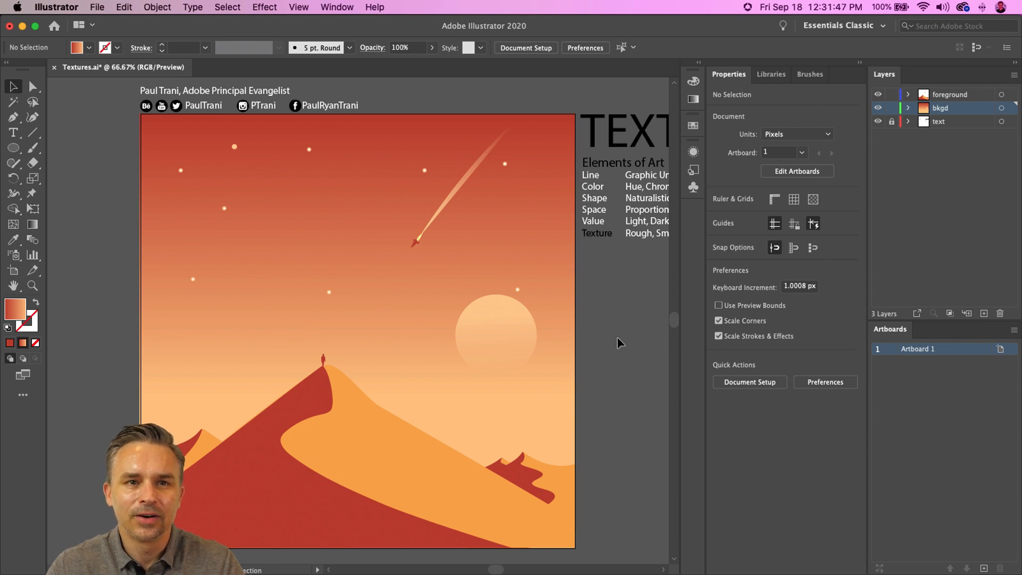
Clear the layer selection and switch to Chrome, bringing up the Behance Daily Creative Challenge page
click(939, 204)
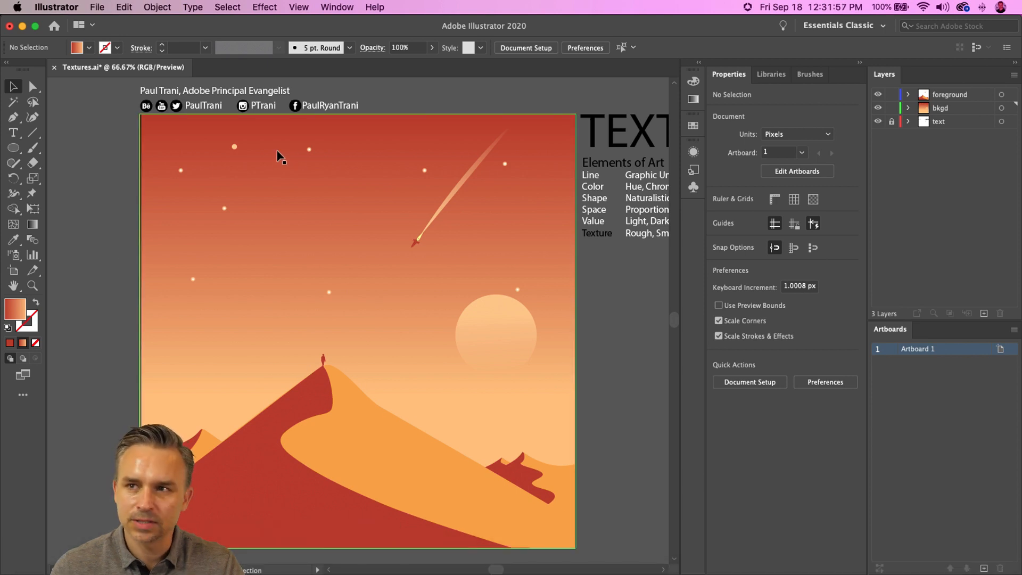
click(636, 560)
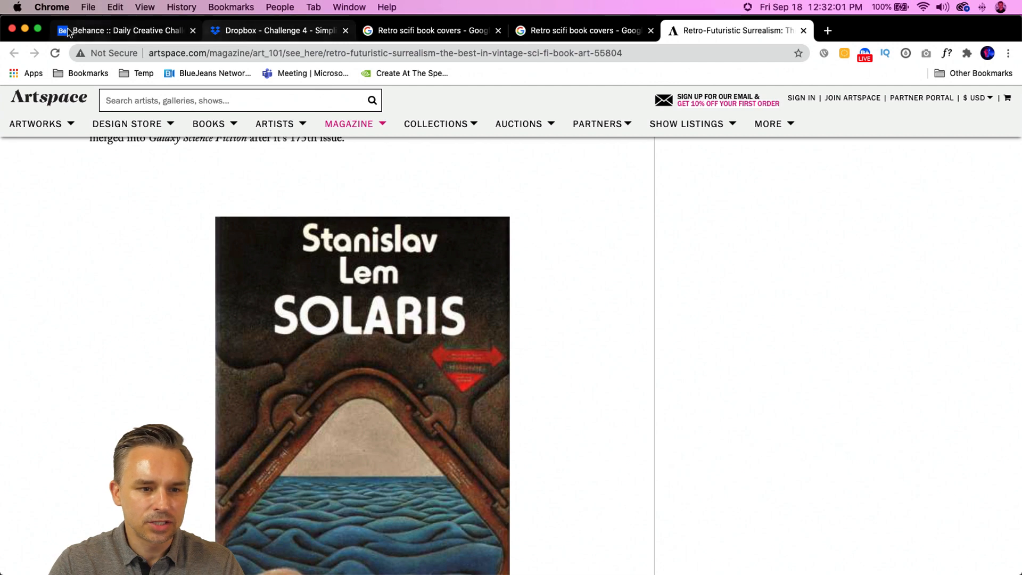
click(98, 33)
click(256, 55)
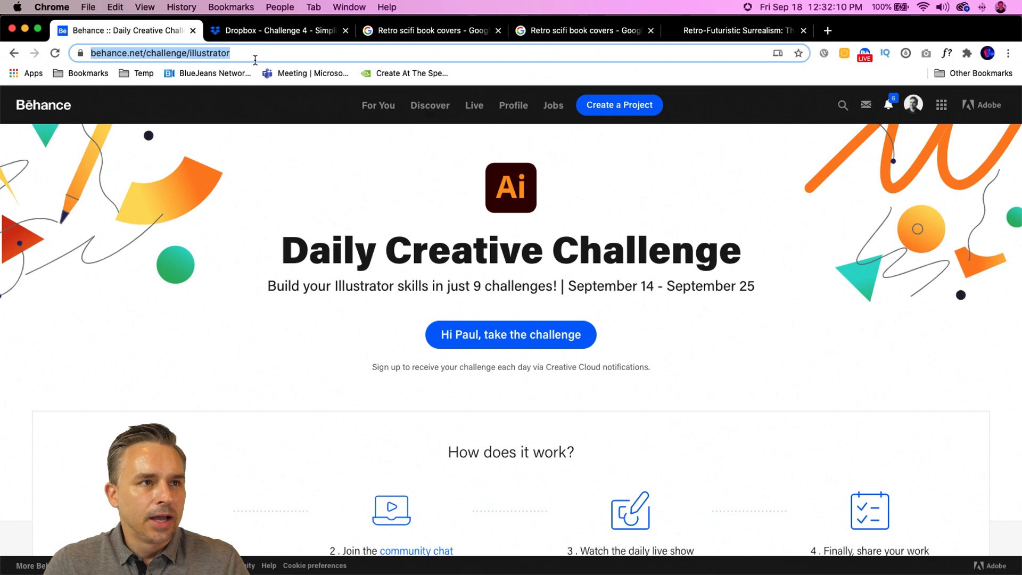
Review the unlocked daily challenges and highlight the word Appearance in the Retro Textures description
scroll(395, 346, down, 10)
scroll(397, 346, down, 3)
scroll(397, 347, up, 3)
scroll(383, 270, down, 5)
scroll(87, 444, up, 7)
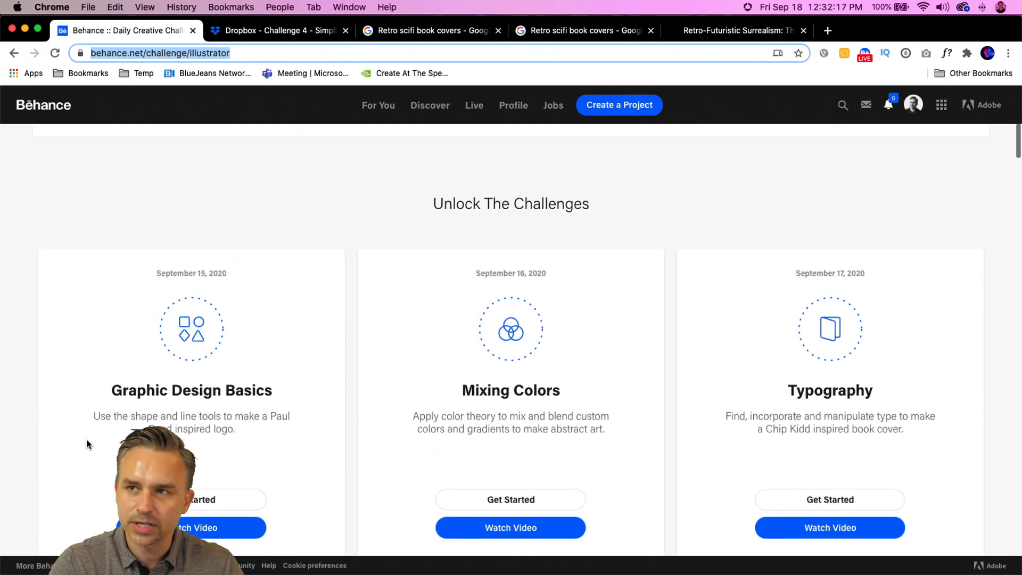
scroll(87, 444, down, 10)
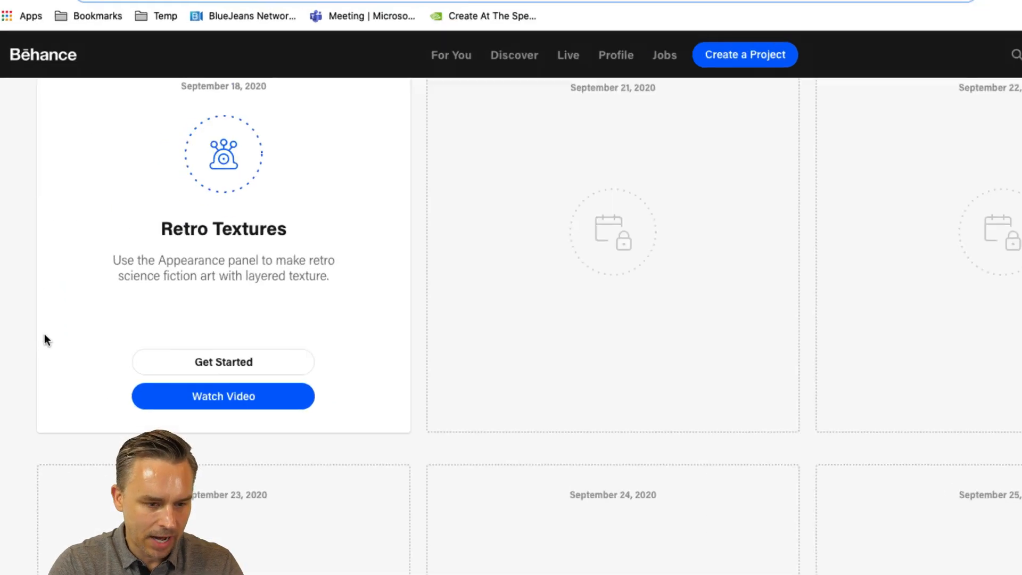
double_click(270, 199)
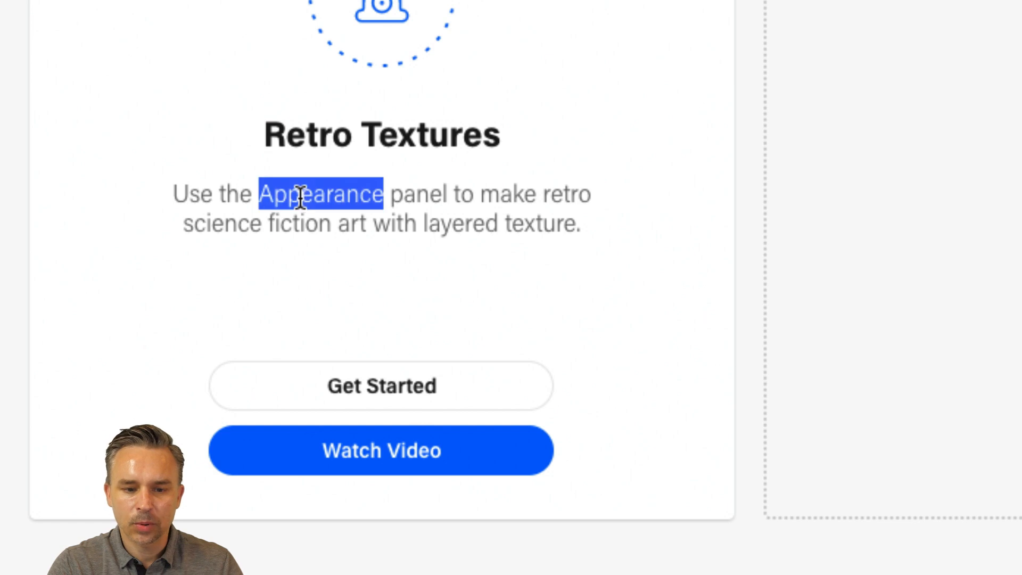
drag(383, 194, 334, 195)
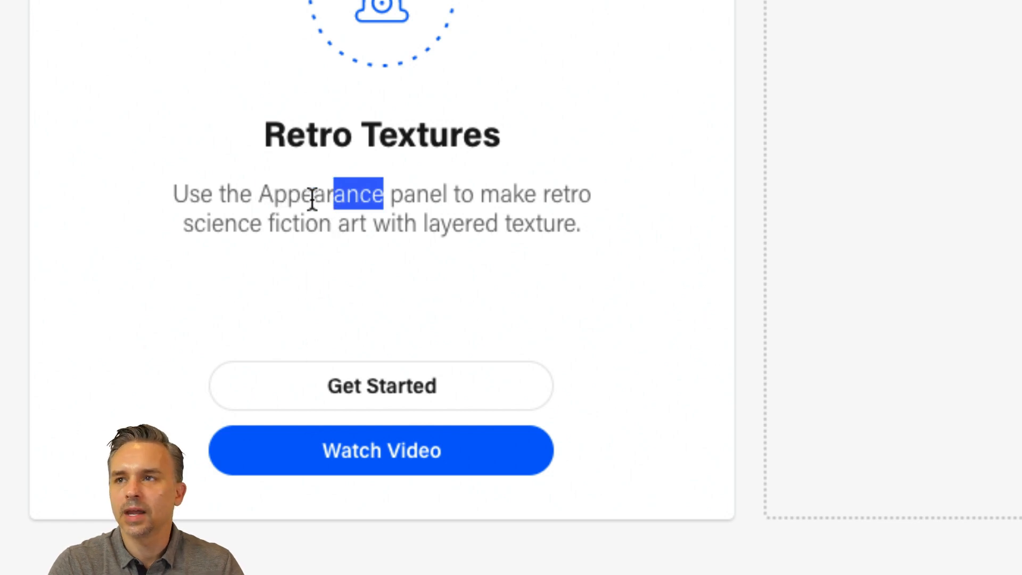
click(313, 198)
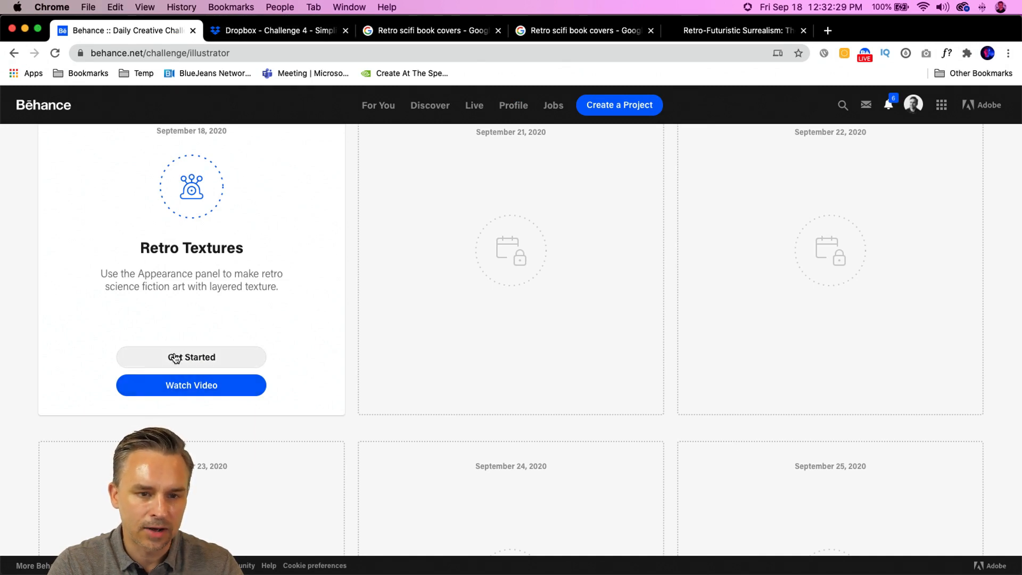
Switch back to Illustrator and collapse the Properties group to read the Elements of Art notes beside the artboard
click(28, 28)
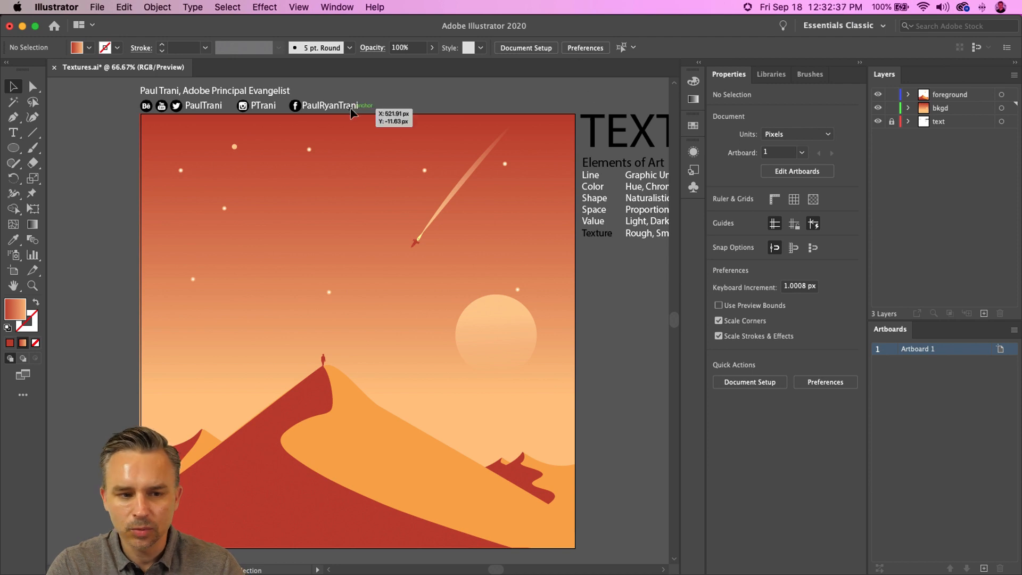
click(859, 62)
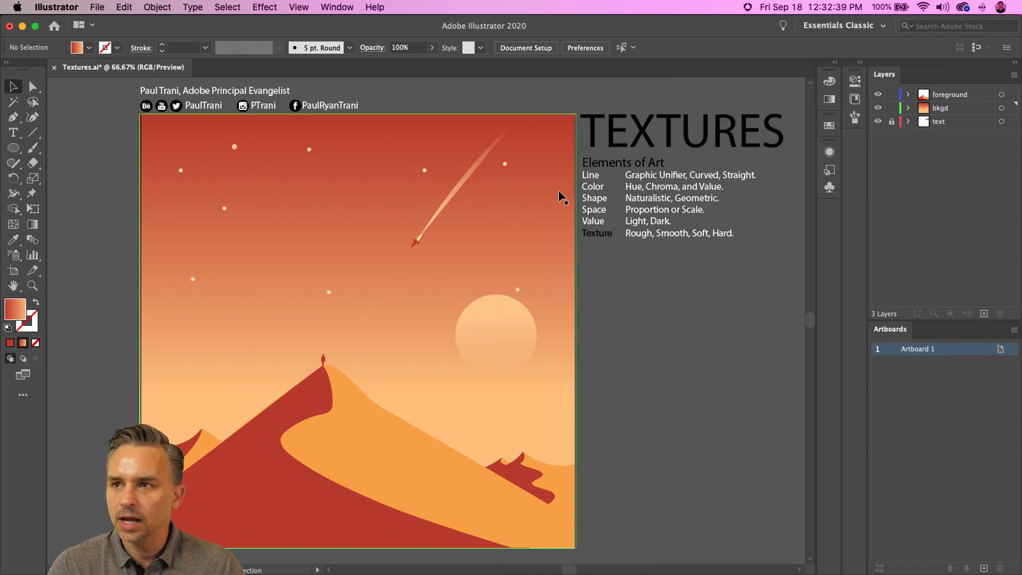
scroll(607, 197, up, 2)
scroll(606, 197, right, 2)
scroll(589, 210, up, 1)
scroll(589, 211, right, 2)
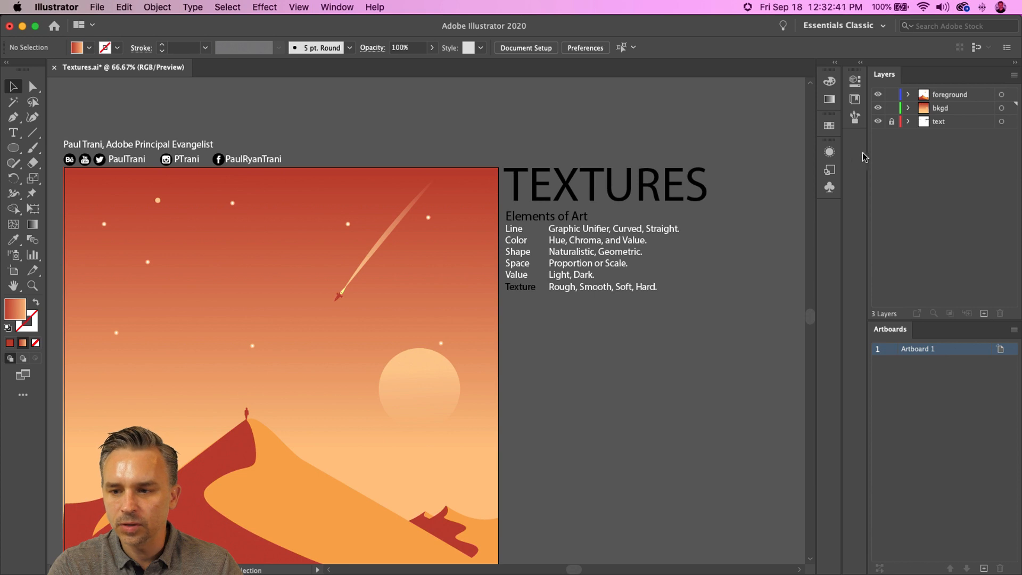
key(super+equal)
key(super+equal)
drag(663, 240, 281, 382)
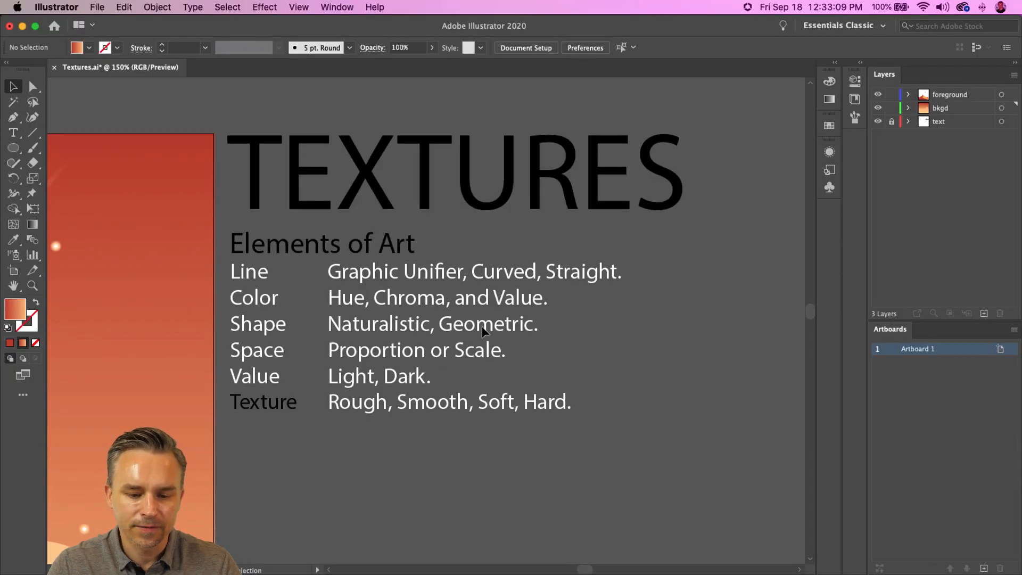
Select the large pale sun circle and expand the collapsed Gradient, Swatches and Symbols groups
scroll(378, 254, down, 5)
scroll(378, 254, left, 8)
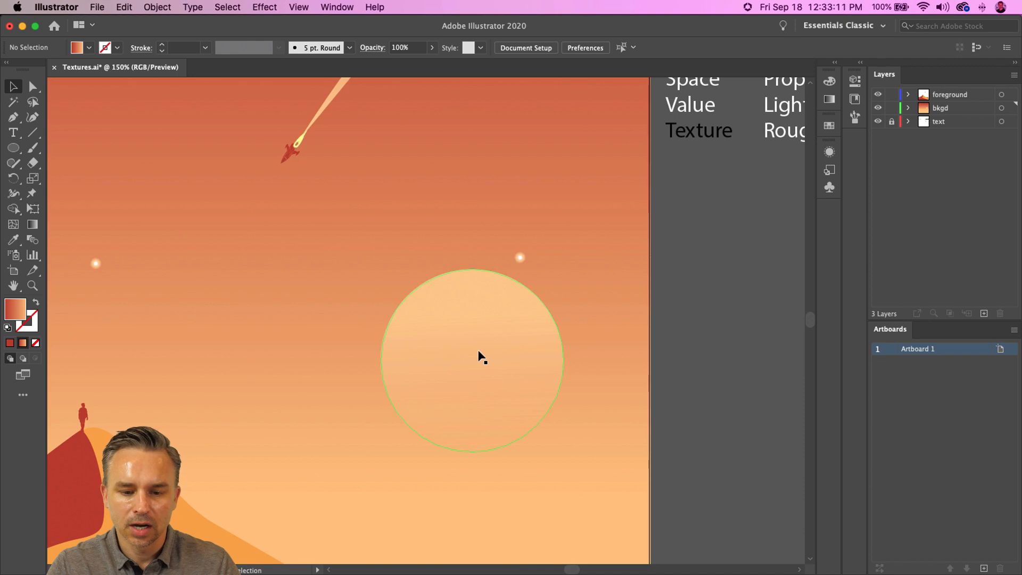
click(481, 343)
click(834, 63)
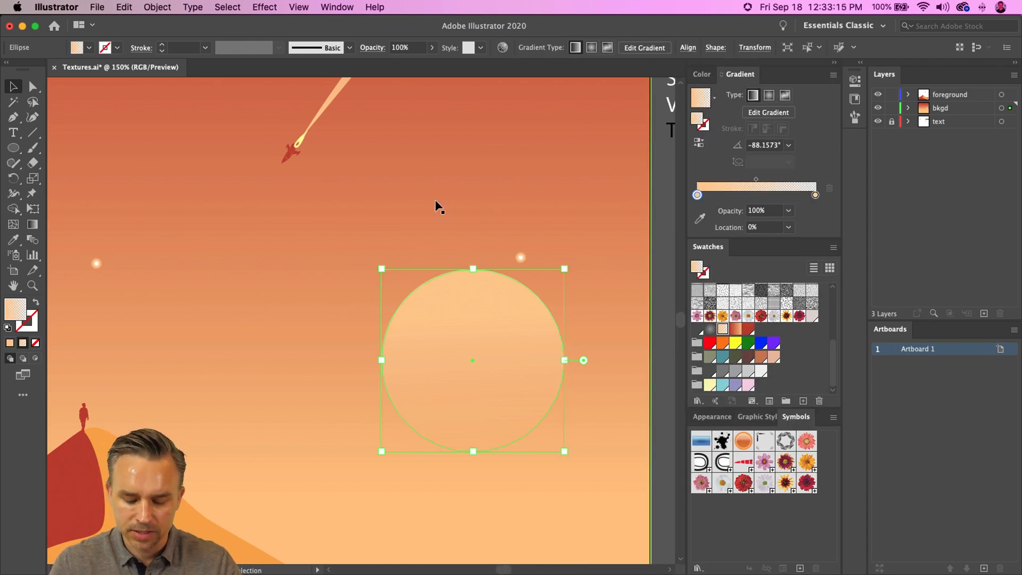
Draw a new circle with the Ellipse tool in the open sky to the left of the rocket
key(super+minus)
scroll(426, 210, up, 3)
scroll(427, 210, left, 6)
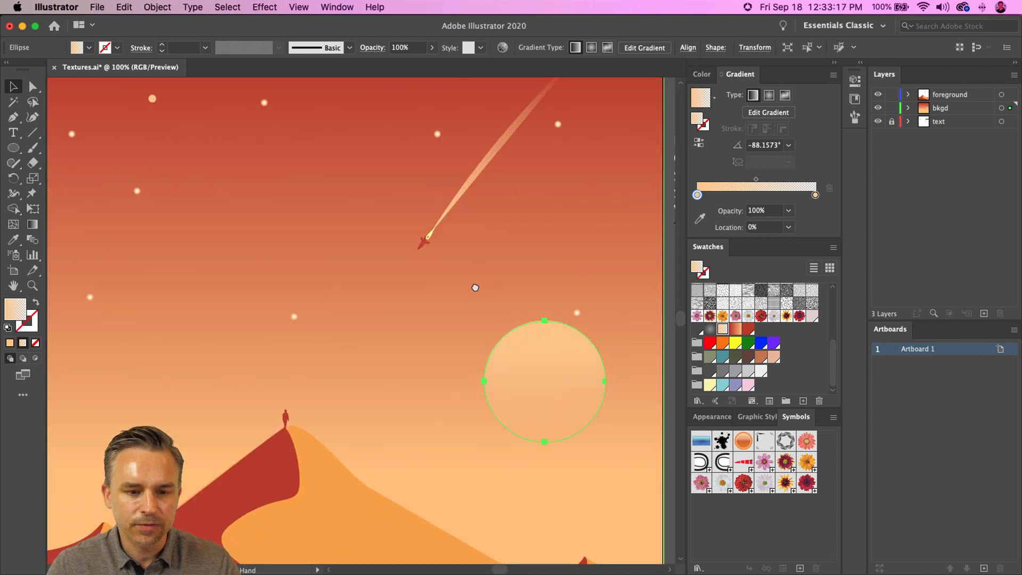
click(10, 150)
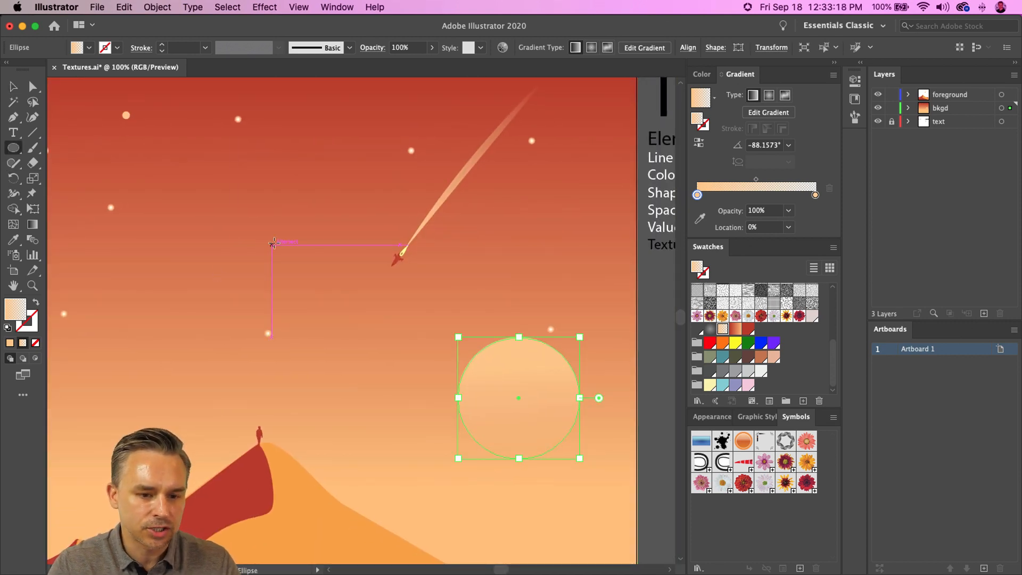
mouse_move(283, 227)
mouse_down()
mouse_move(351, 306)
mouse_move(333, 261)
mouse_move(324, 268)
mouse_up()
Try the sky, small star and large sun fills on the new circle using the Eyedropper
key(i)
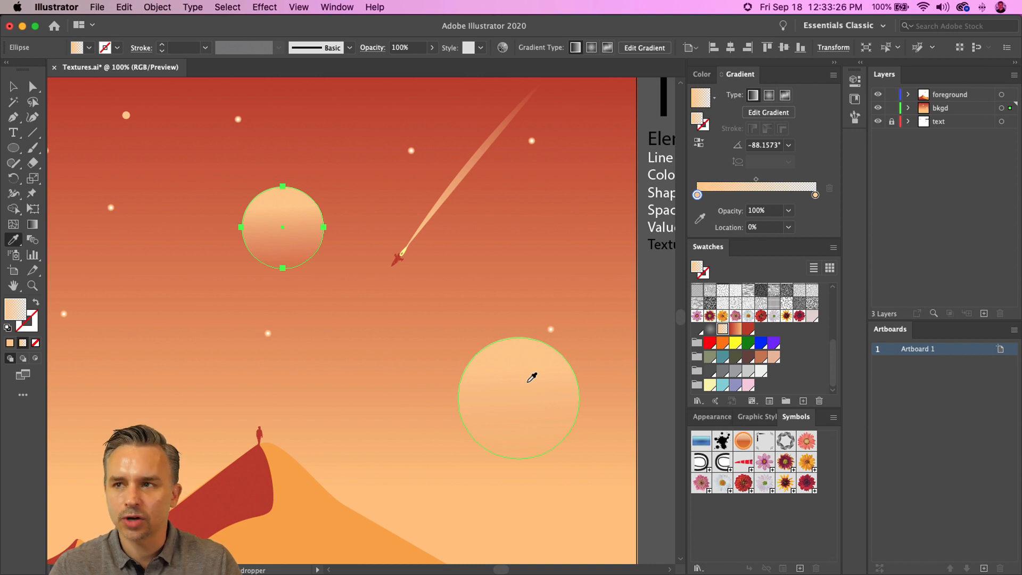
click(346, 355)
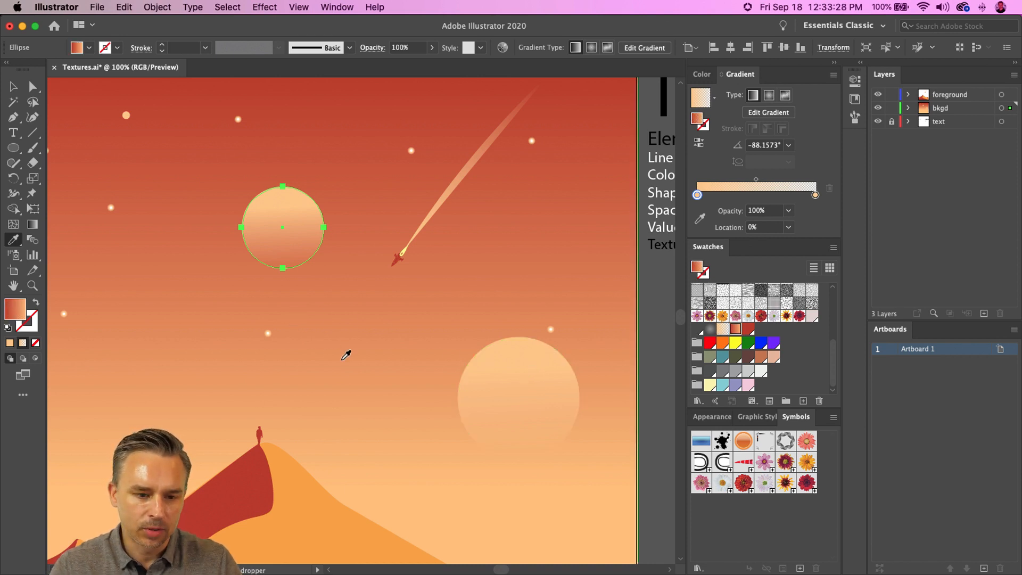
click(268, 333)
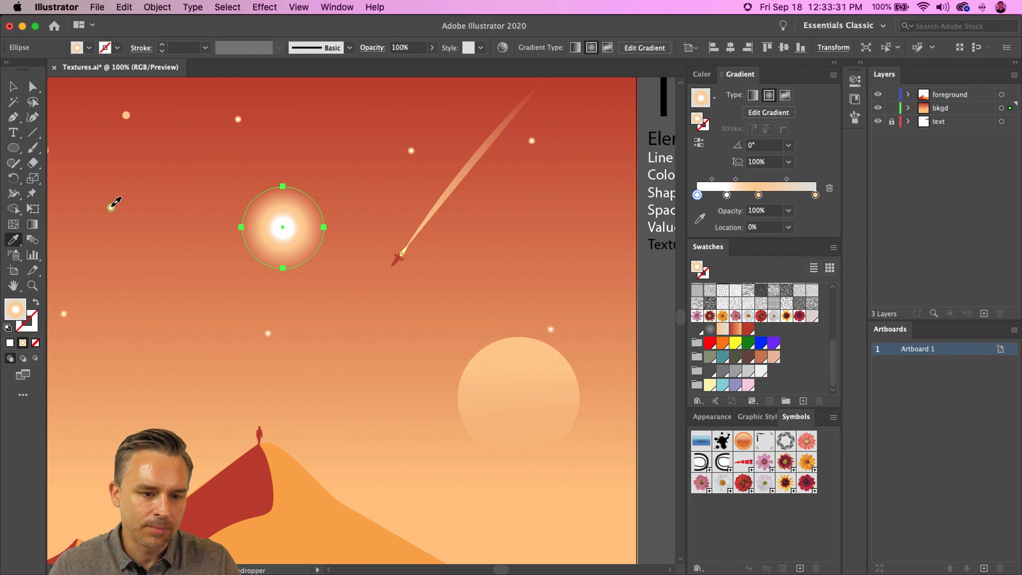
click(520, 394)
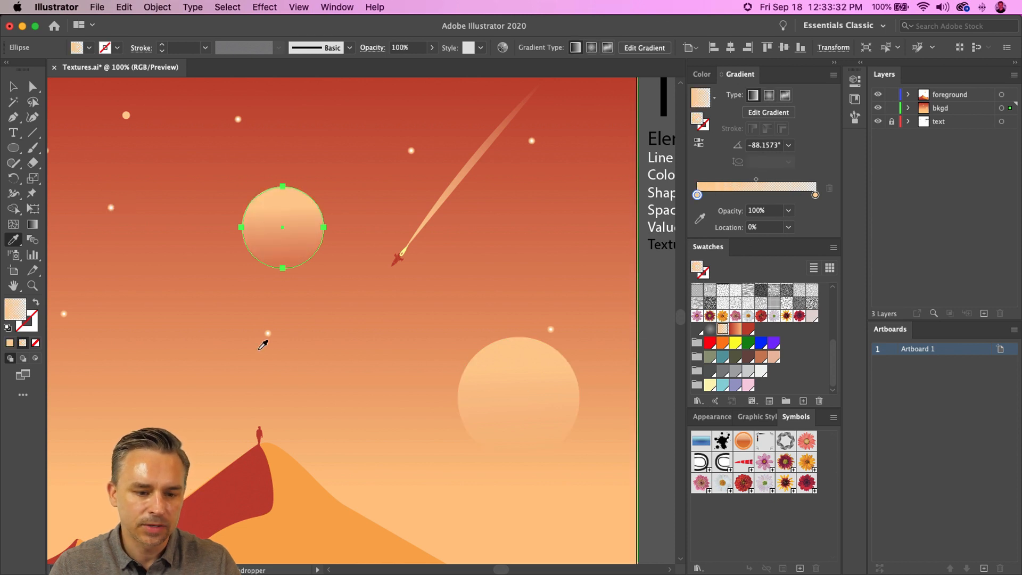
click(268, 334)
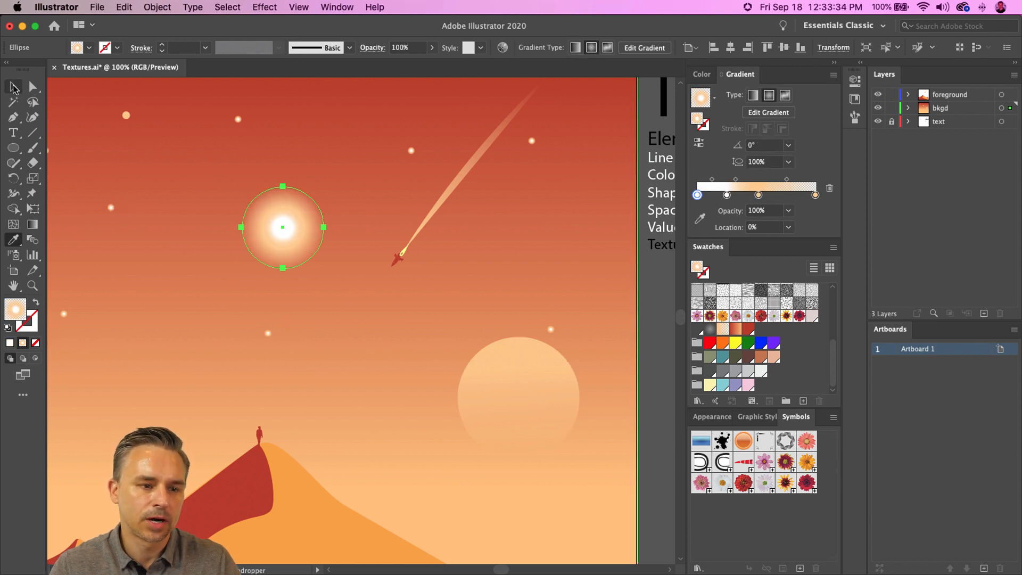
Shift the new circle slightly and resample its fill from the sun, finishing with the small star's radial glow
click(15, 89)
click(130, 155)
drag(260, 241, 277, 266)
key(i)
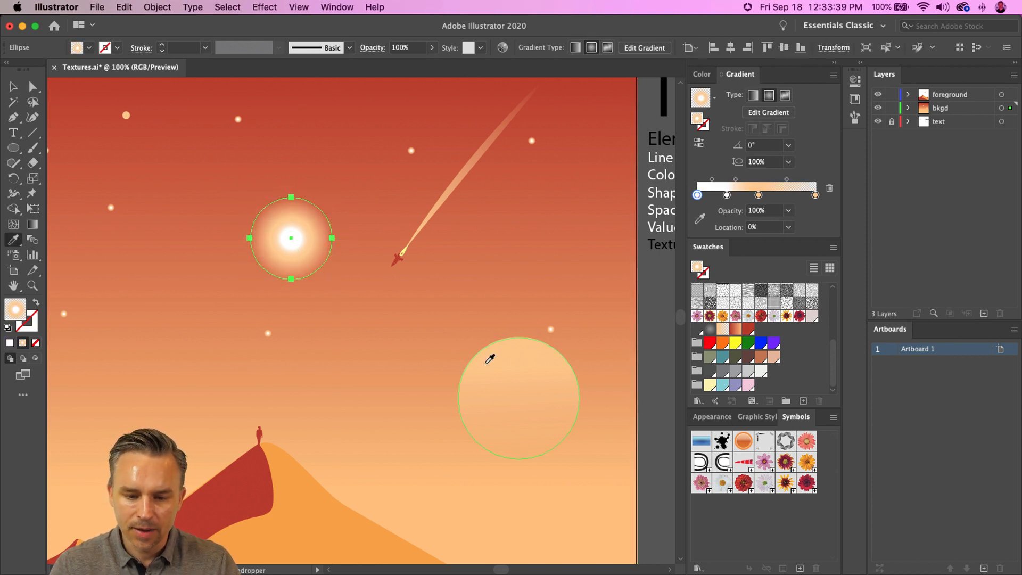
click(489, 359)
click(13, 88)
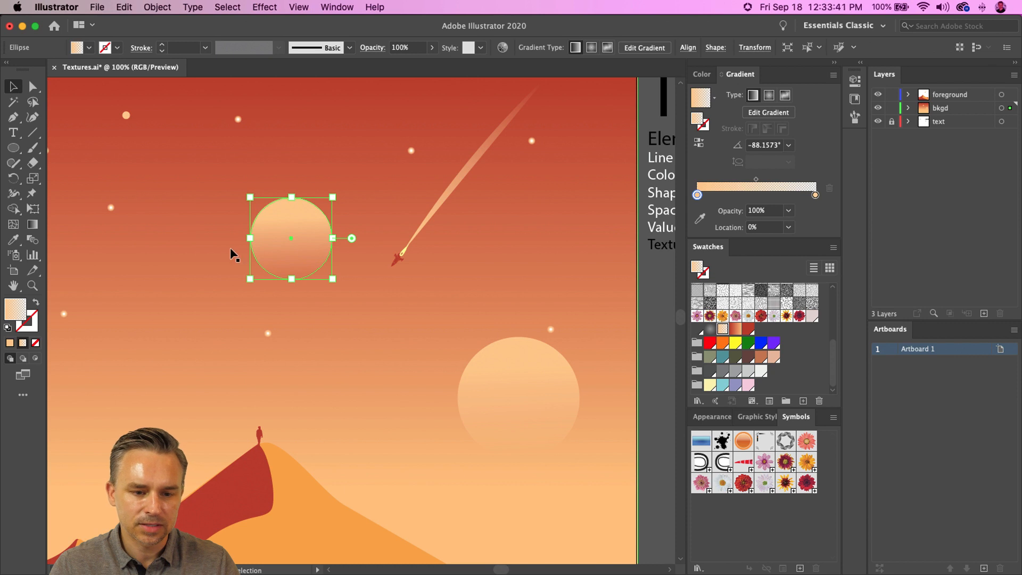
key(i)
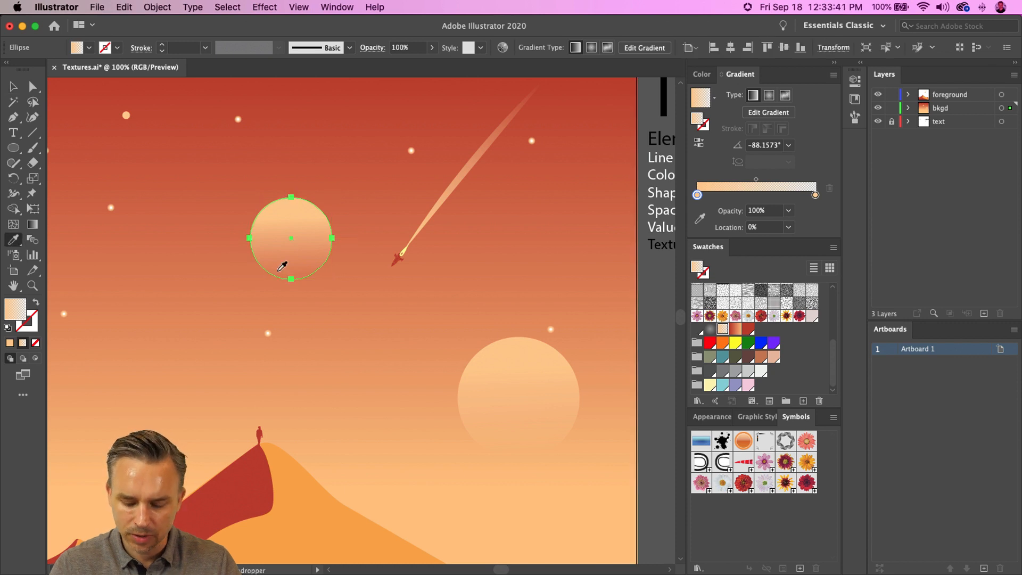
click(269, 333)
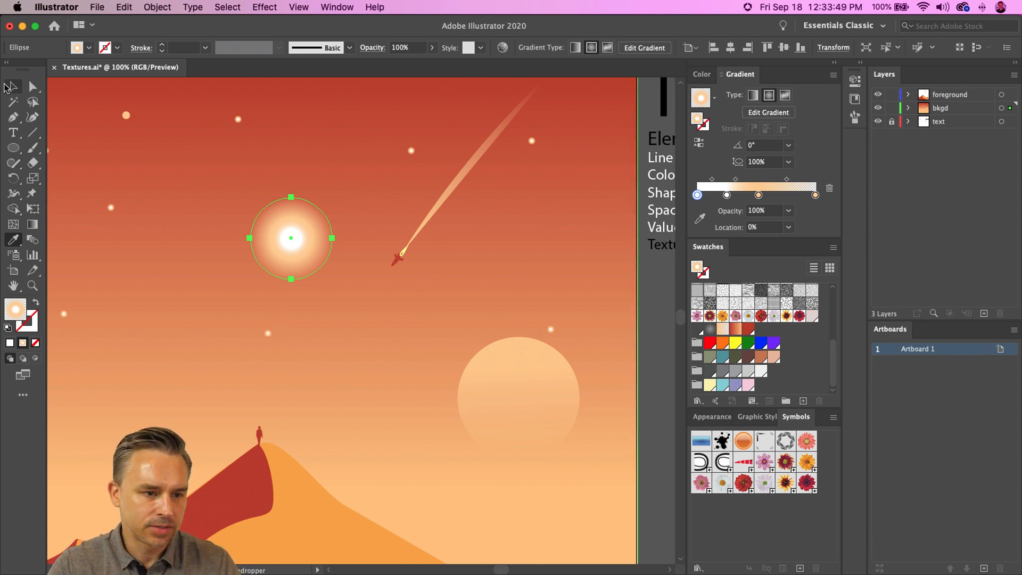
Move the glowing circle to the left part of the sky and shrink it to a little over half its size
click(8, 88)
drag(289, 238, 169, 276)
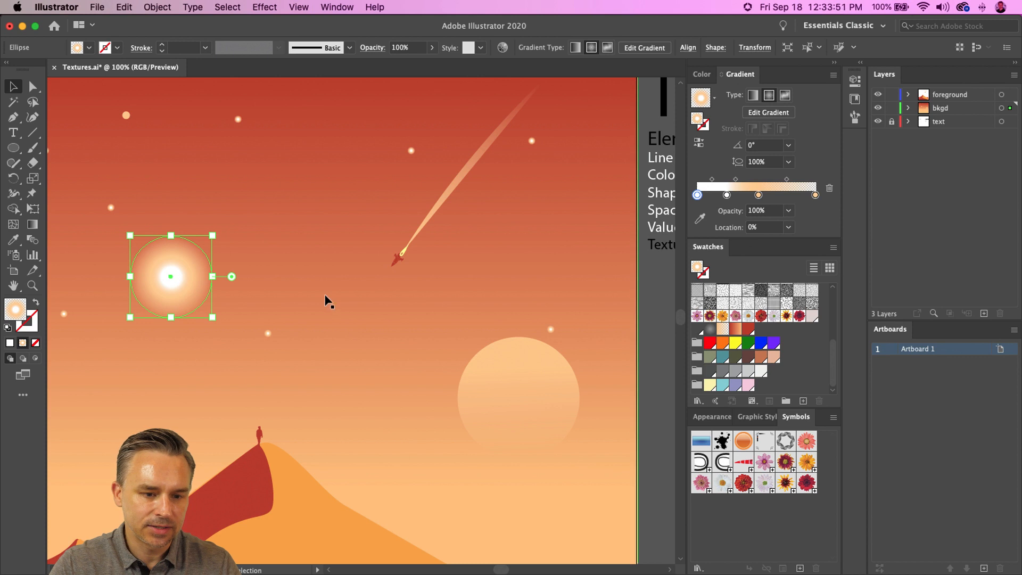
drag(212, 319, 180, 286)
click(257, 296)
Move the large sun circle up and to the left, just below the rocket, and enlarge it
drag(526, 403, 471, 381)
drag(403, 313, 371, 283)
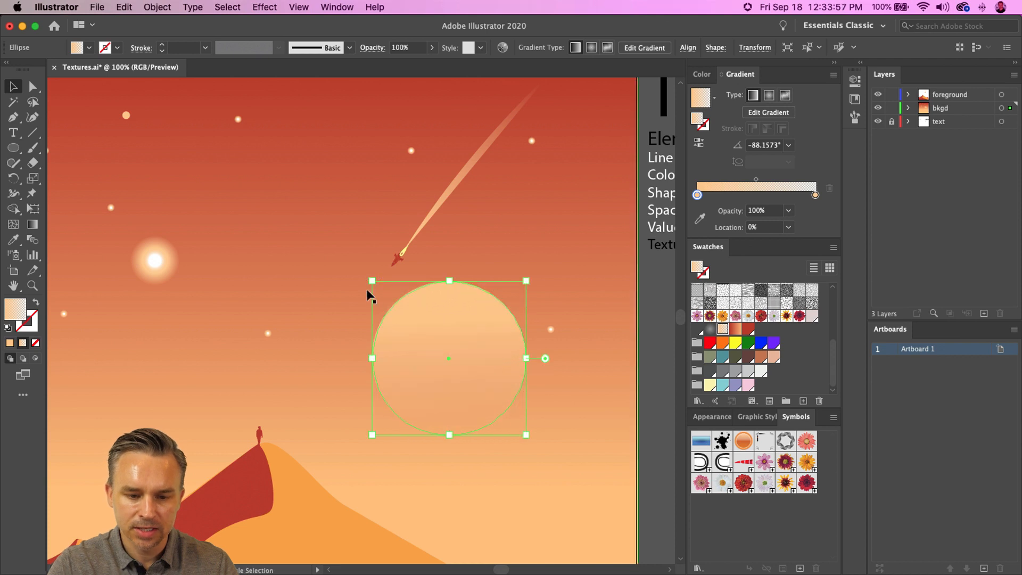
key(a)
Change the large sun's gradient to radial and recolor its transparent outer stop with the dark red swatch
scroll(386, 362, down, 2)
key(super+equal)
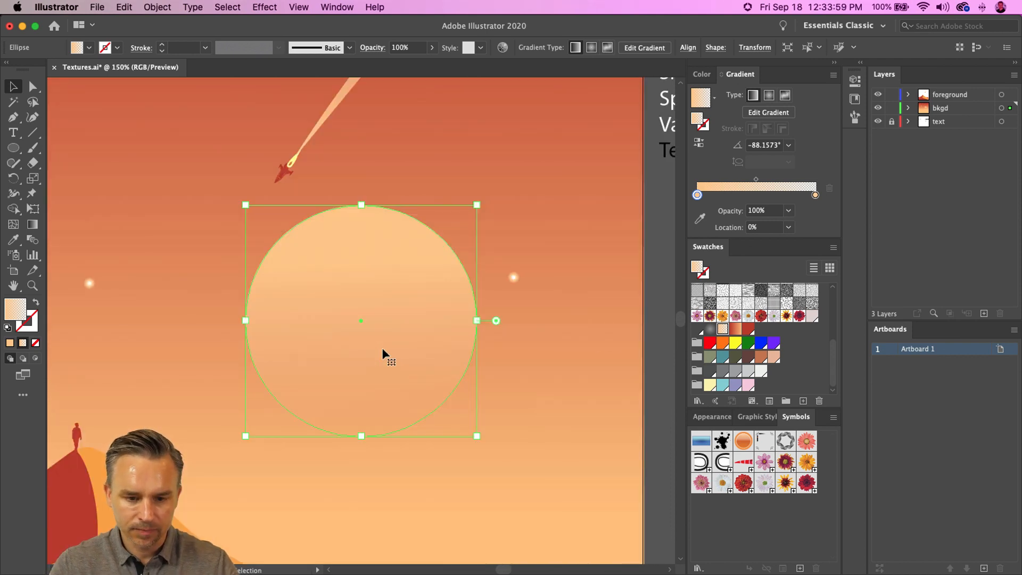
scroll(392, 320, left, 2)
scroll(387, 315, right, 1)
key(v)
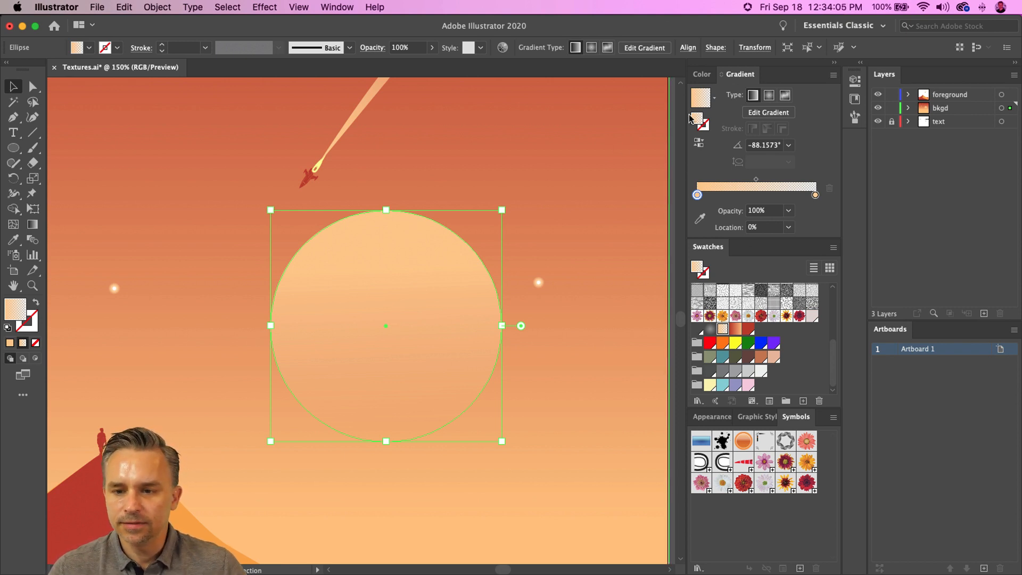
click(769, 96)
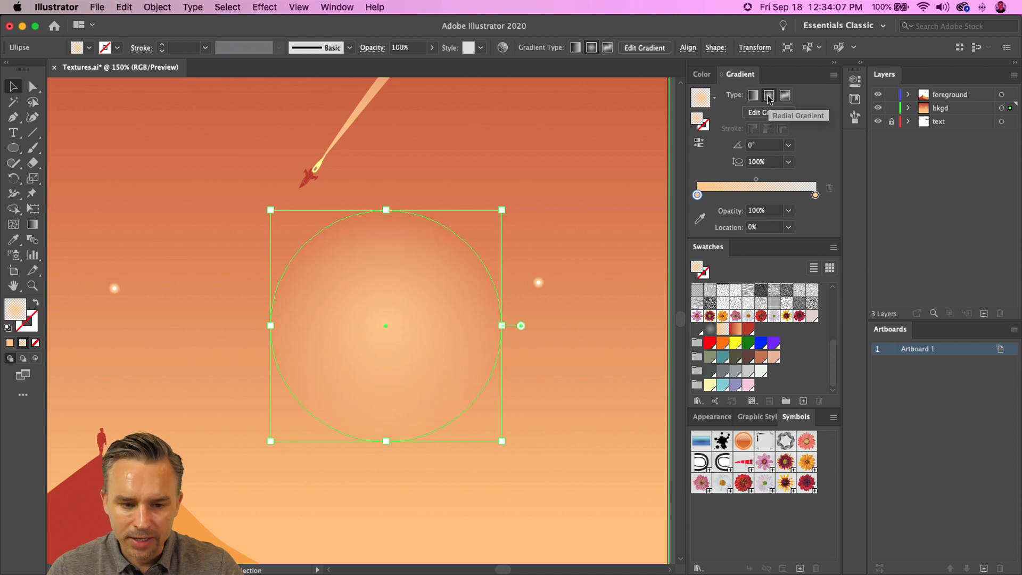
double_click(815, 196)
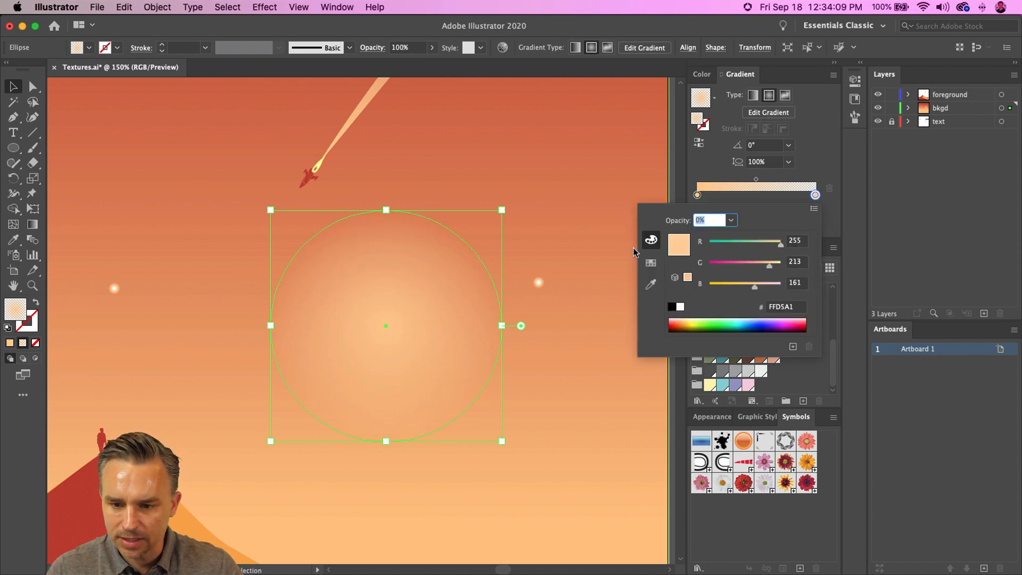
click(650, 263)
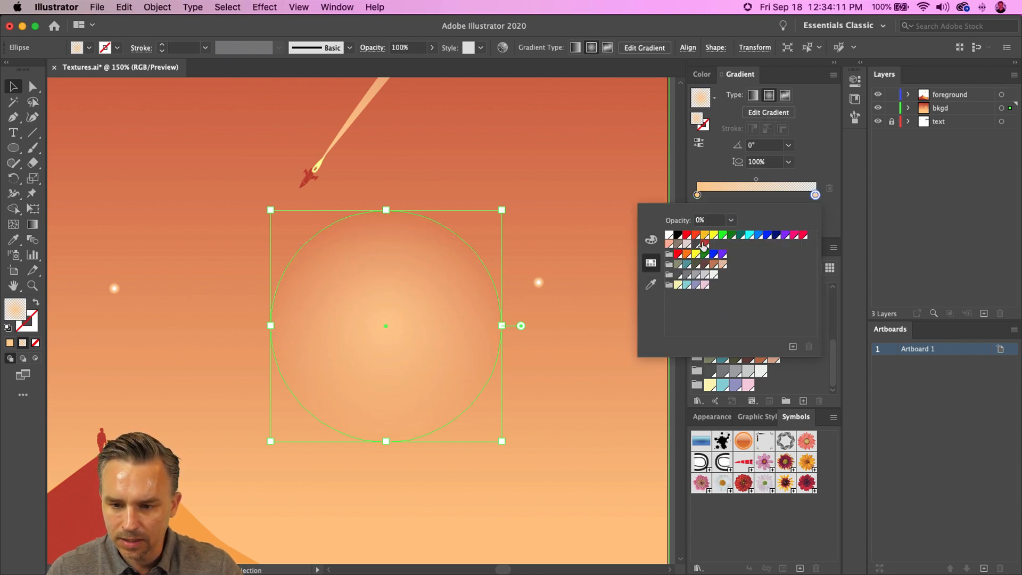
click(703, 244)
click(750, 203)
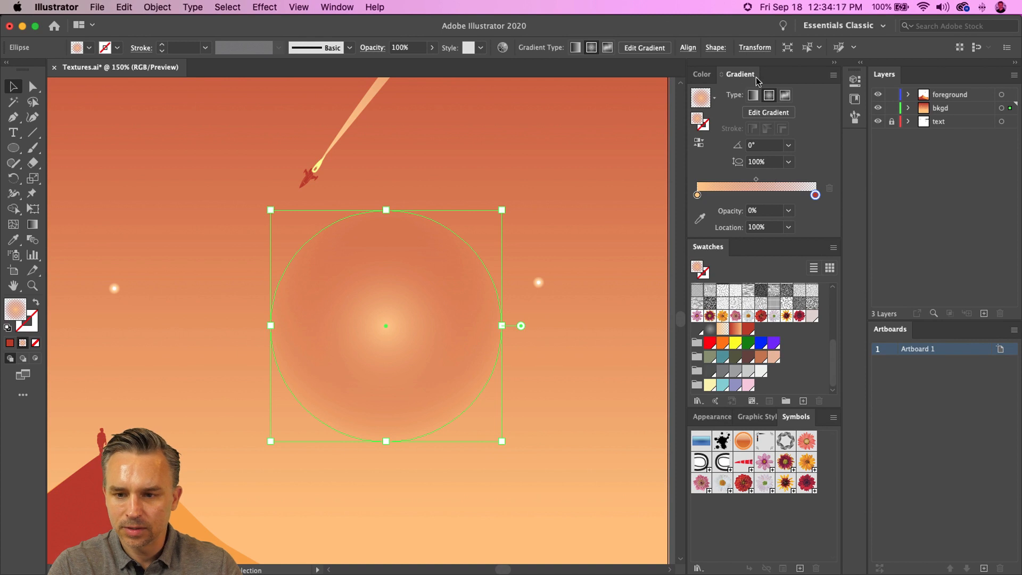
Float the Gradient controls beside the large sun and open the red outer stop's settings
drag(756, 78, 543, 221)
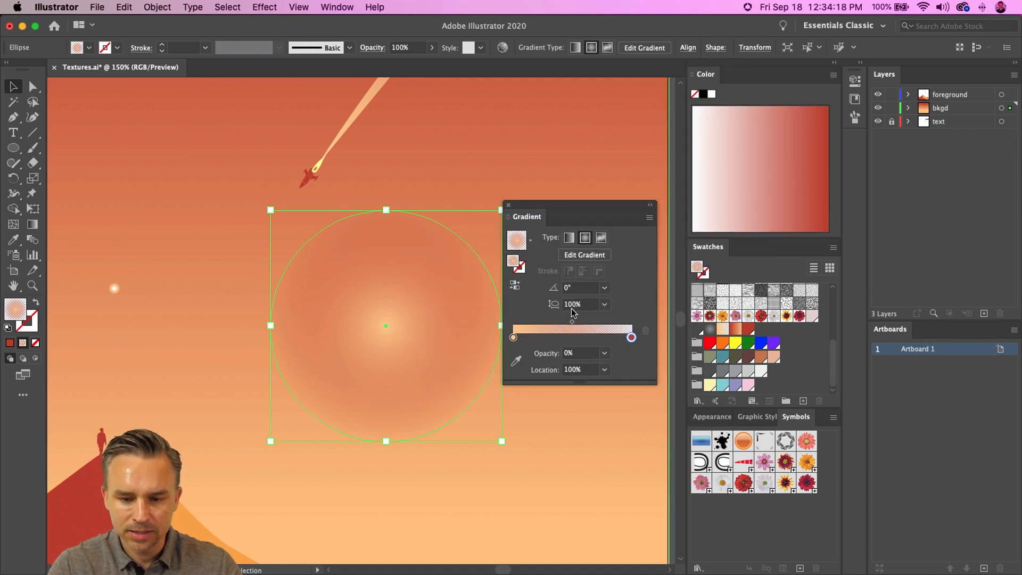
double_click(632, 340)
key(Escape)
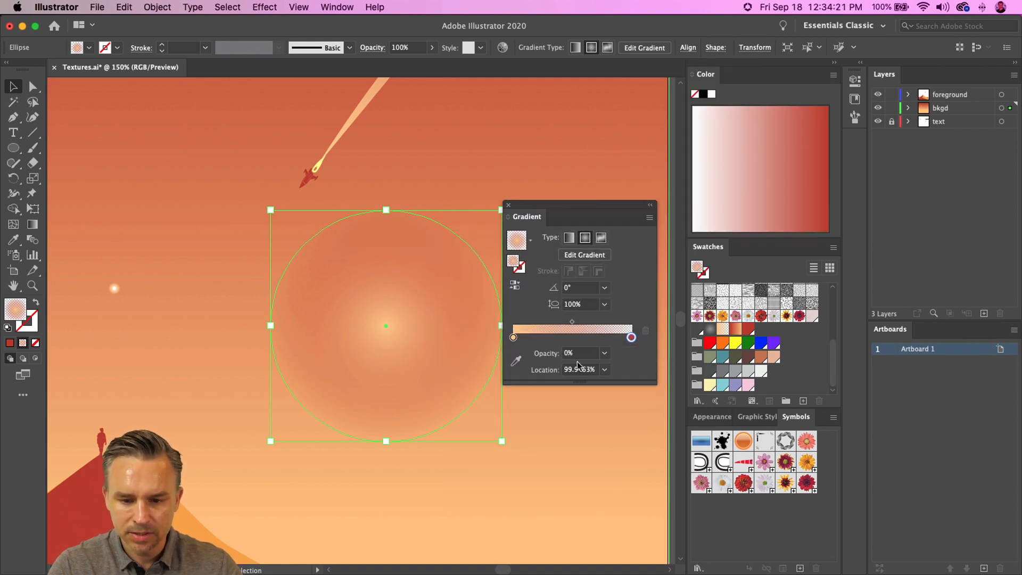
Set the large sun's red outer gradient stop to 100% opacity and move the peach inner stop to about 46.6%
click(604, 354)
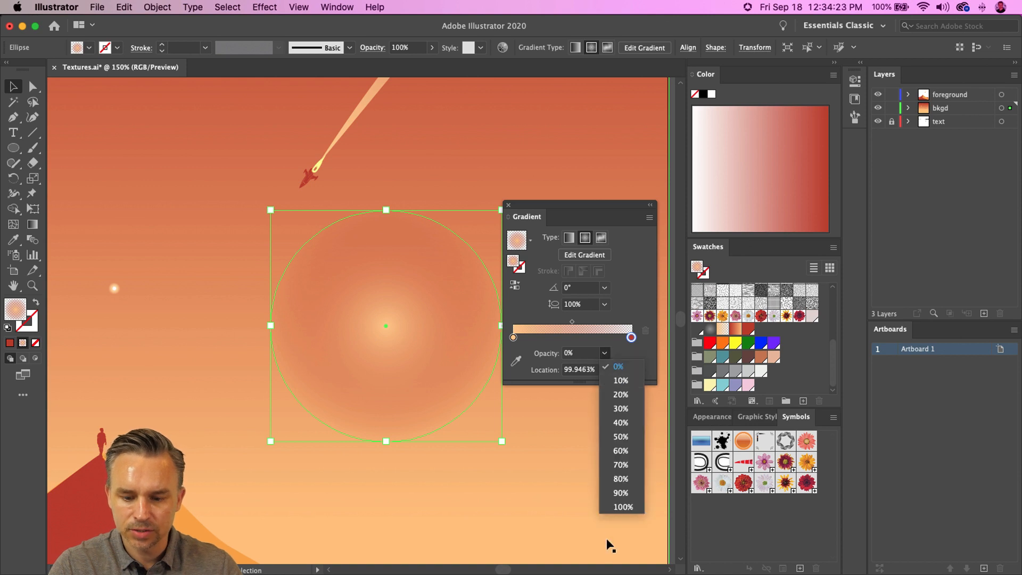
click(616, 507)
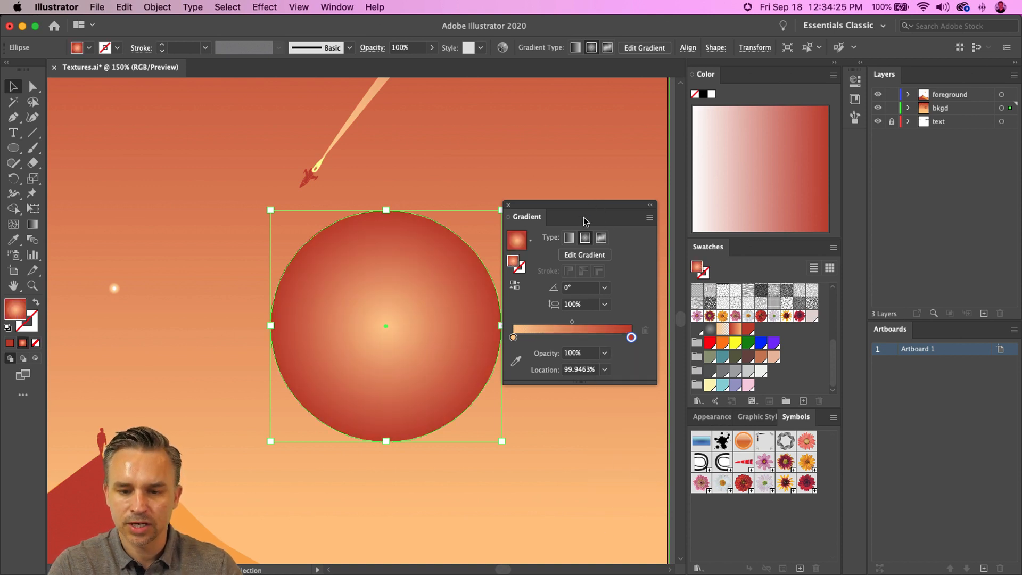
drag(583, 219, 610, 179)
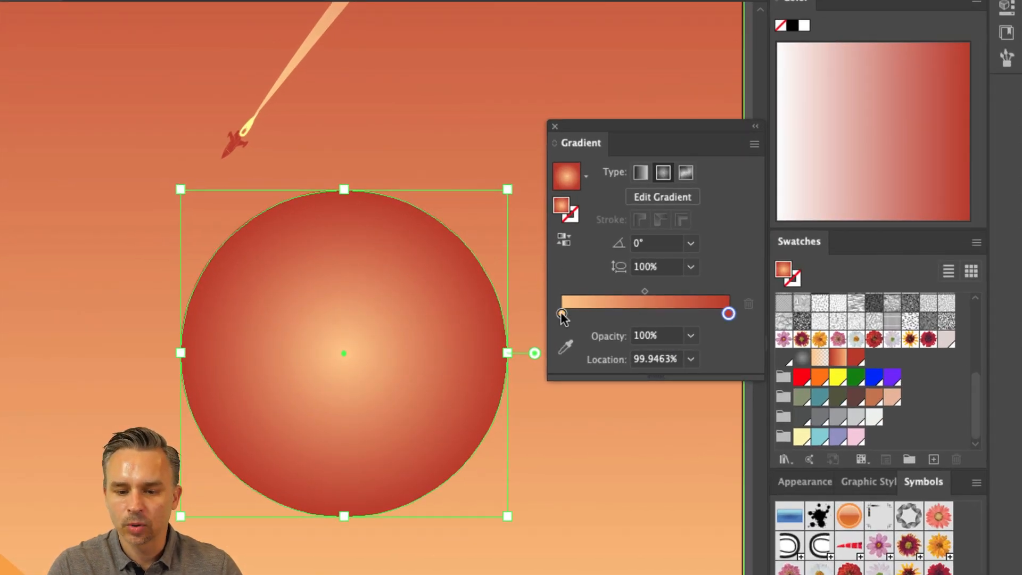
drag(562, 315, 639, 317)
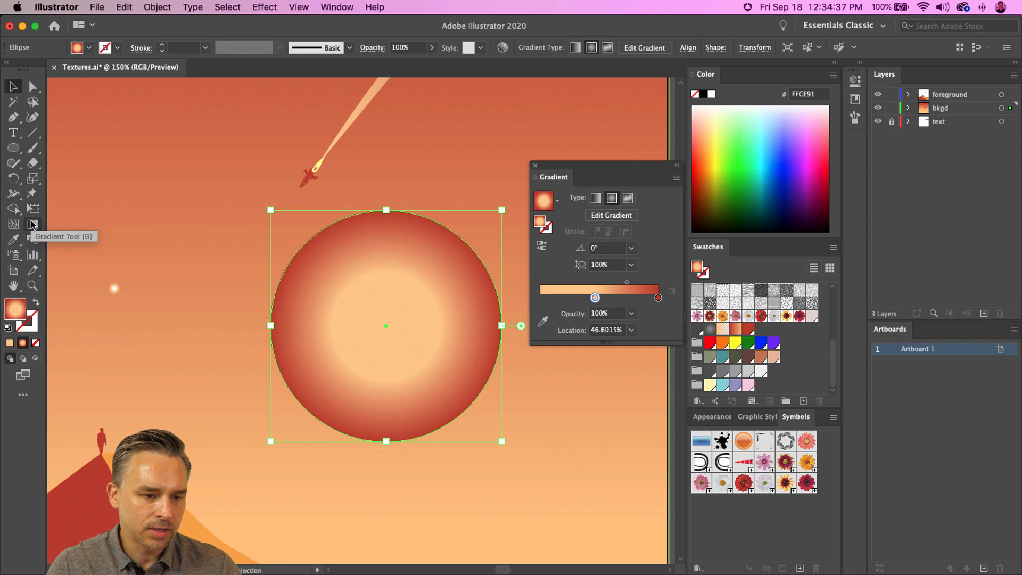
With the Gradient tool, offset the circle's radial gradient toward its upper left, with an aspect ratio of about 95.8% and a wider radius
click(33, 223)
drag(400, 323, 368, 296)
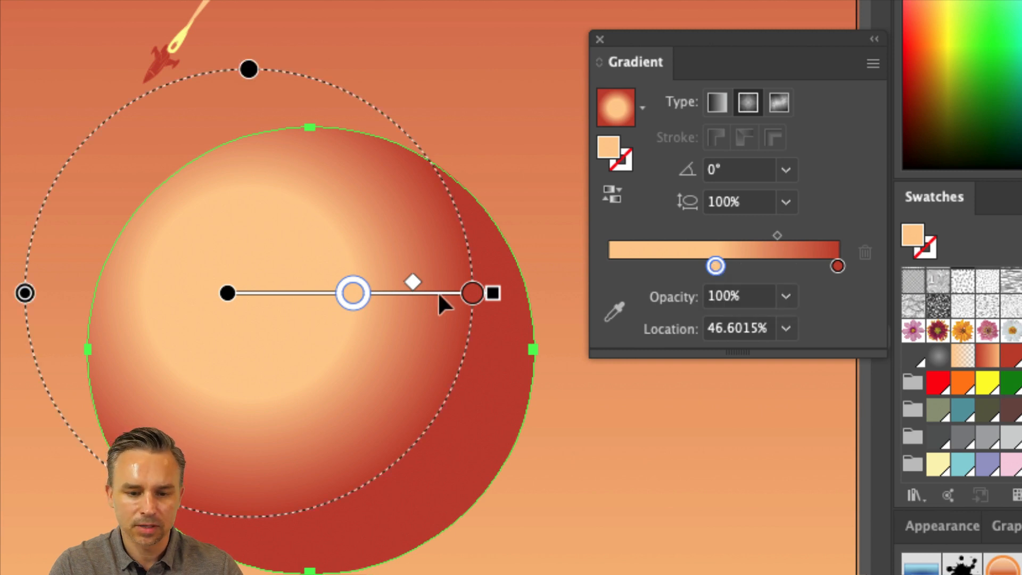
mouse_move(250, 68)
mouse_down()
mouse_move(246, 50)
mouse_move(247, 79)
mouse_up()
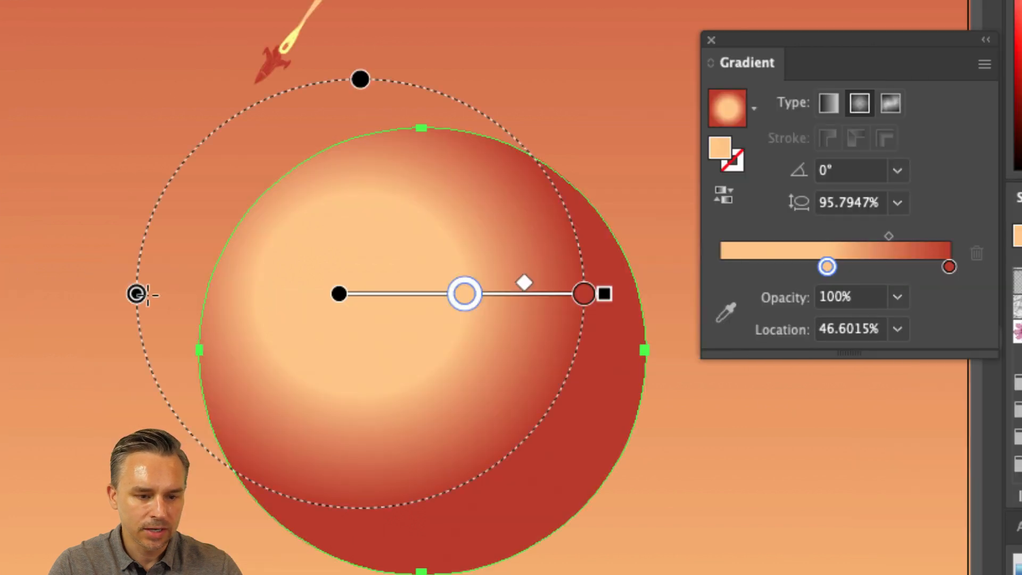
drag(137, 294, 104, 294)
drag(122, 294, 38, 278)
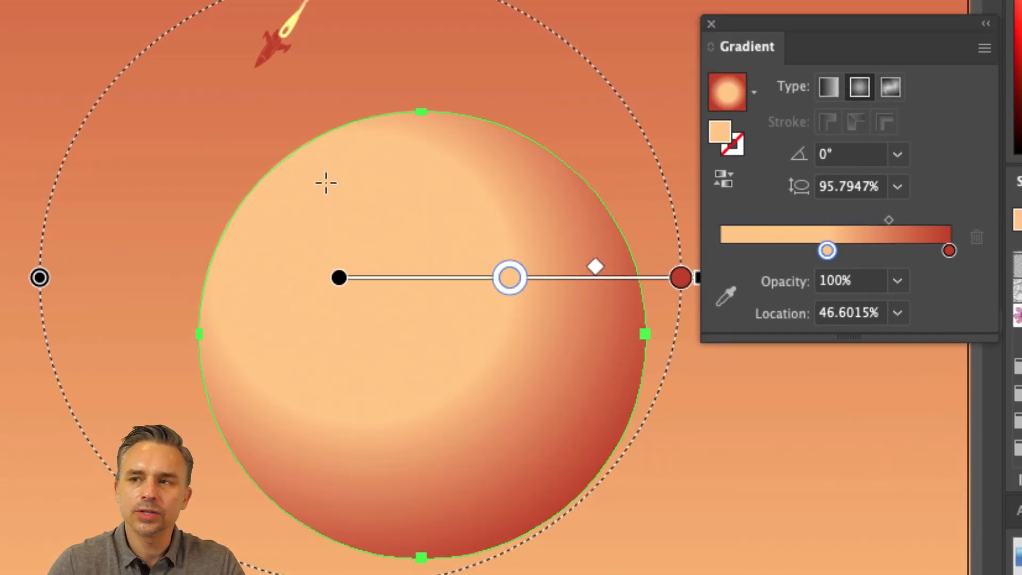
Add a white color stop at about 4.8% near the start of the circle's gradient as a highlight
click(732, 250)
double_click(732, 250)
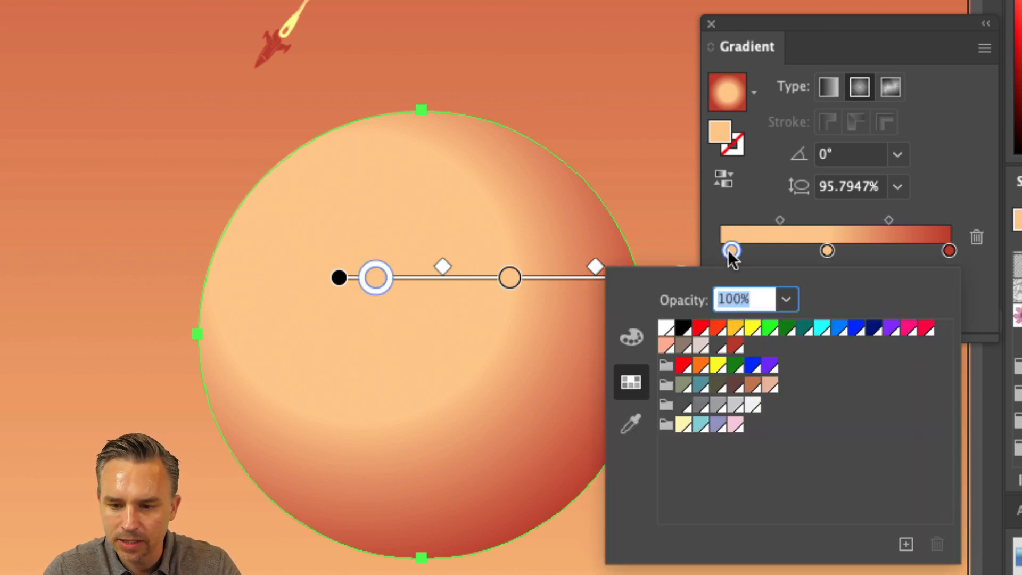
click(665, 327)
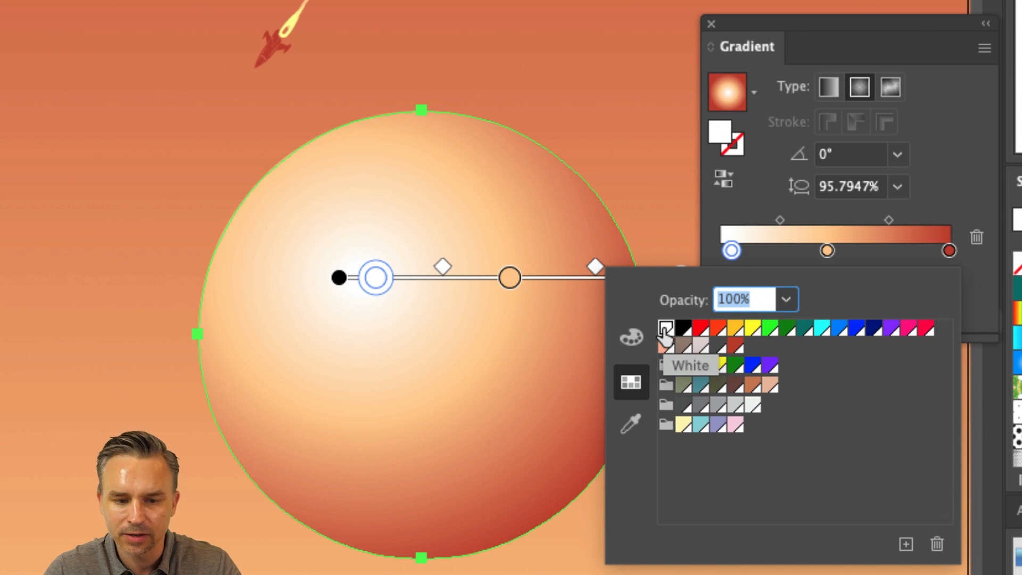
click(704, 235)
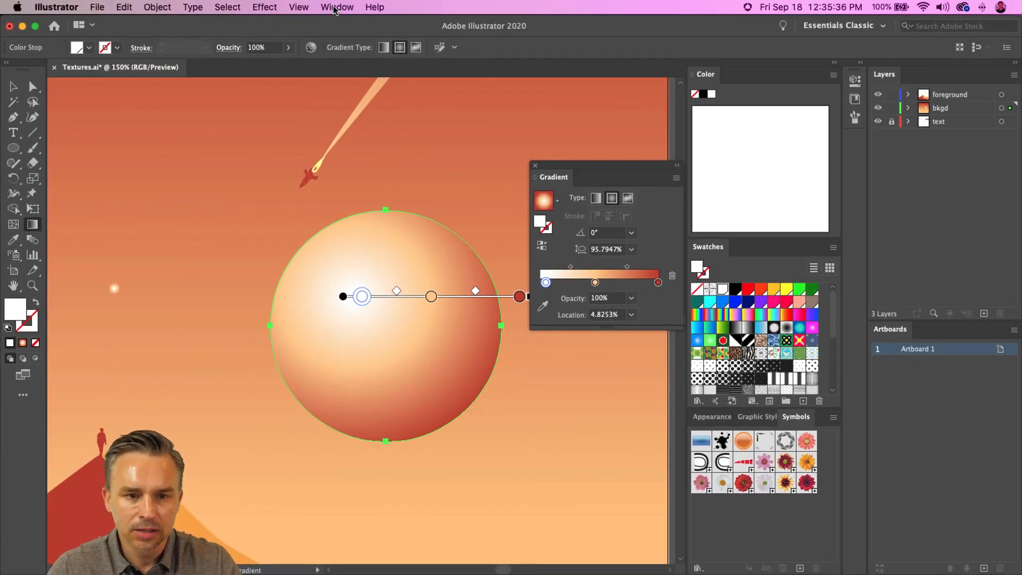
Float shortened Appearance controls beside the circle and dock the Gradient controls back with Color
click(334, 8)
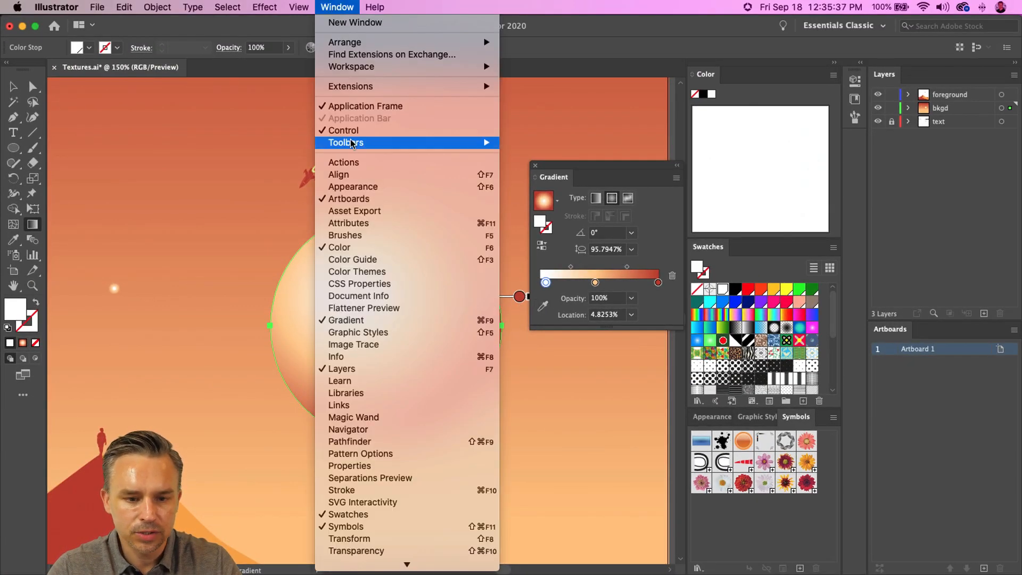
click(353, 187)
drag(712, 416, 470, 349)
drag(579, 182, 741, 74)
drag(468, 370, 538, 196)
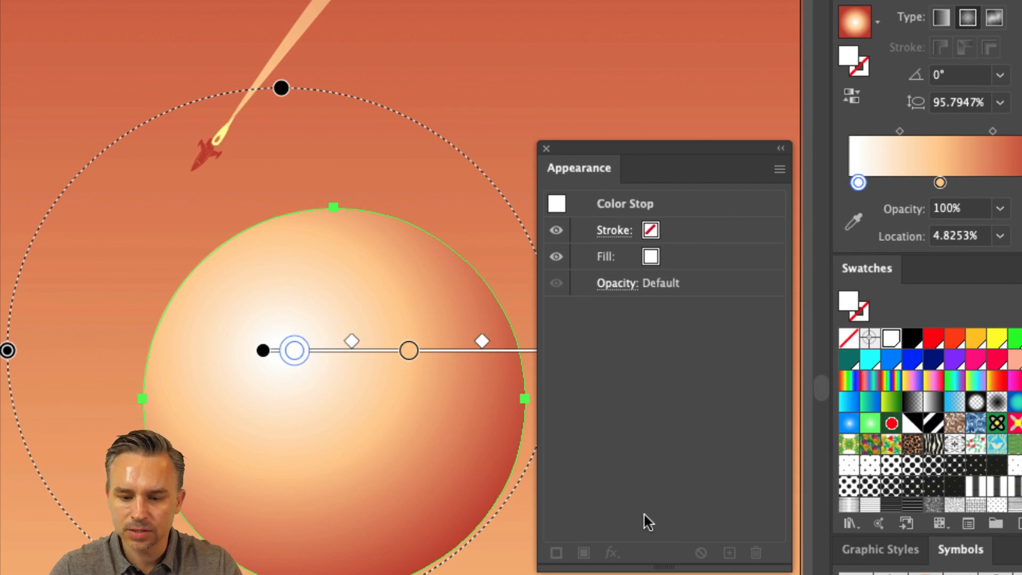
drag(648, 565, 660, 443)
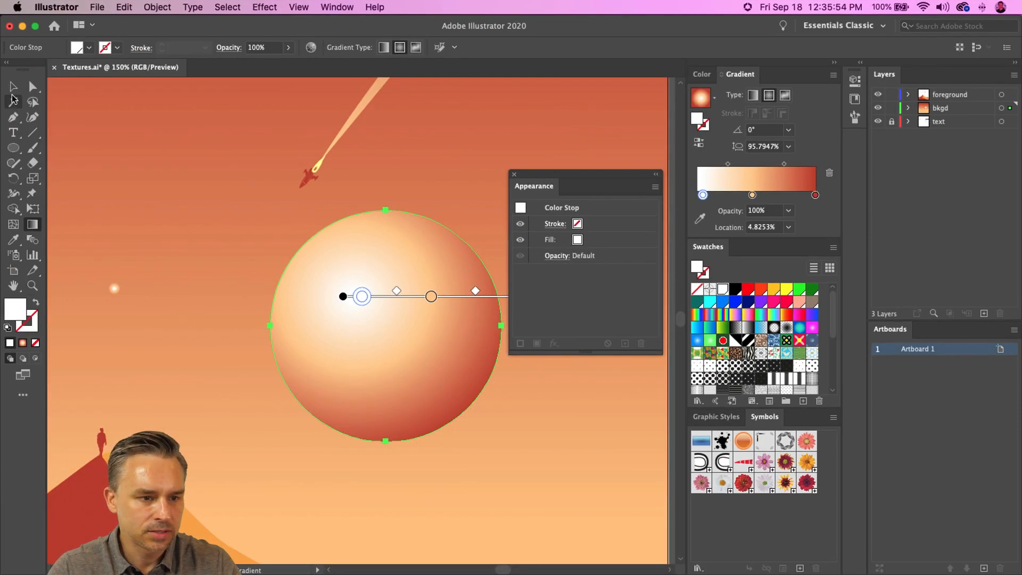
Add a second fill to the circle using the radial black-to-transparent gradient swatch
key(v)
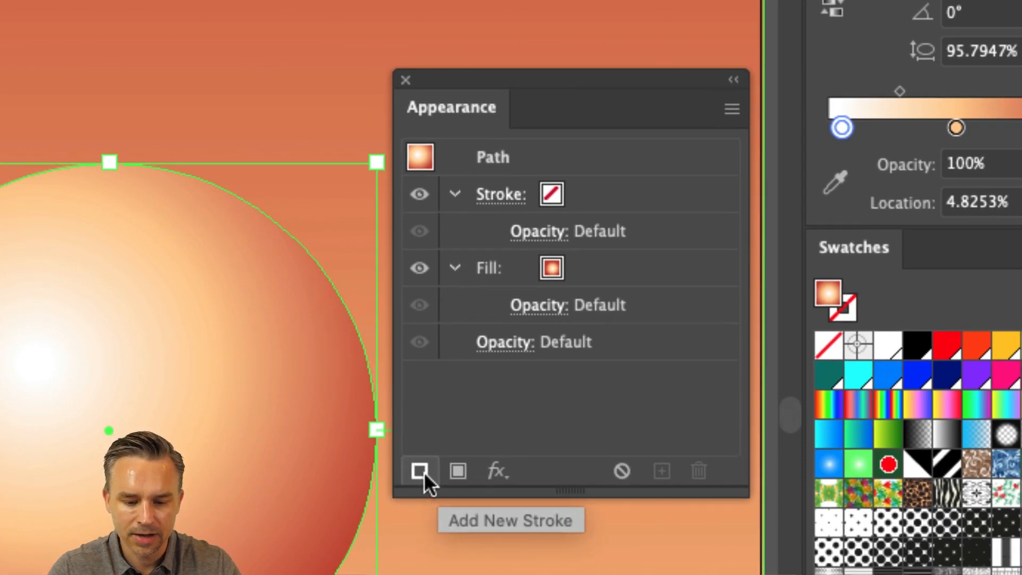
click(450, 472)
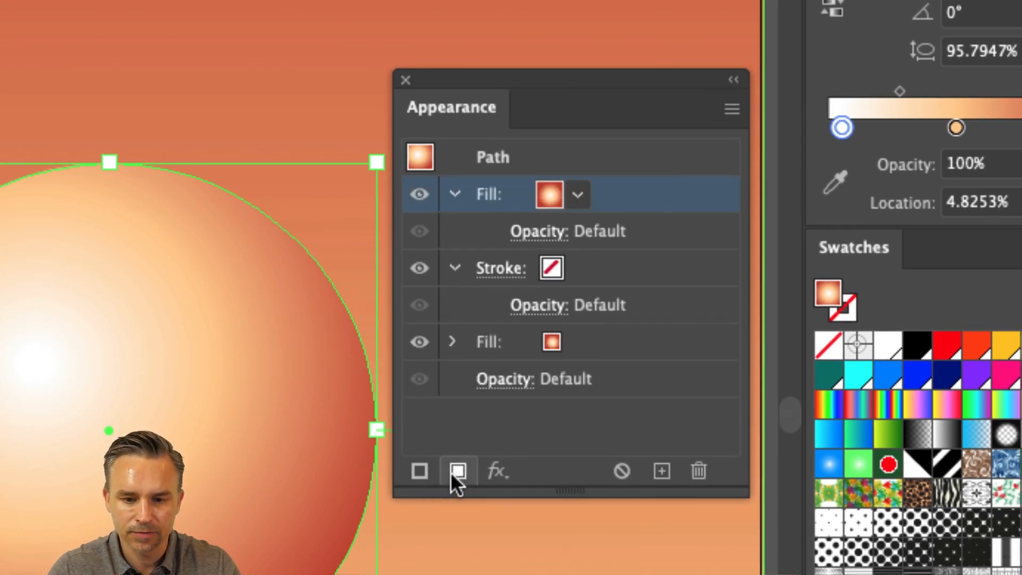
click(575, 195)
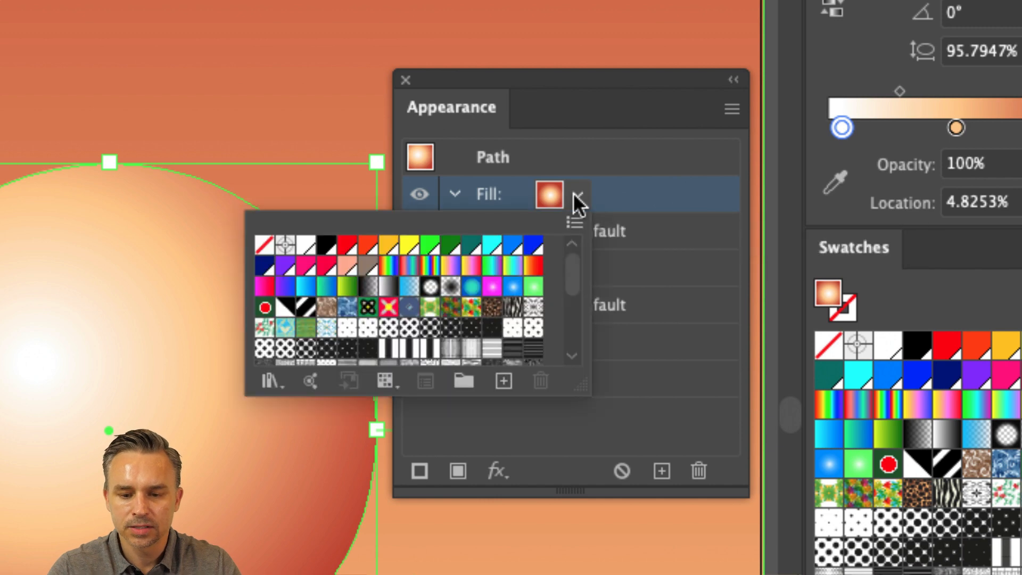
click(450, 287)
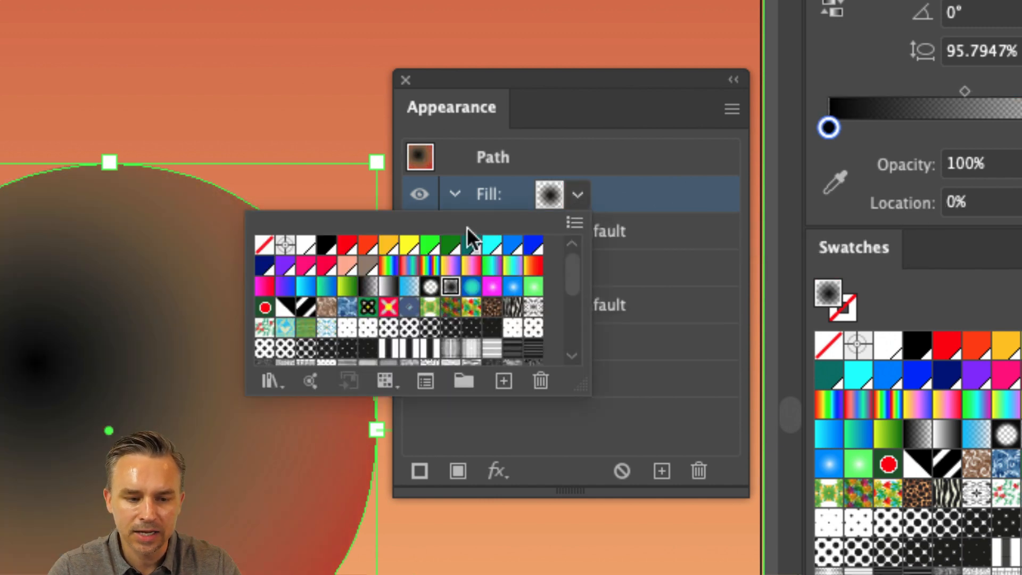
click(542, 164)
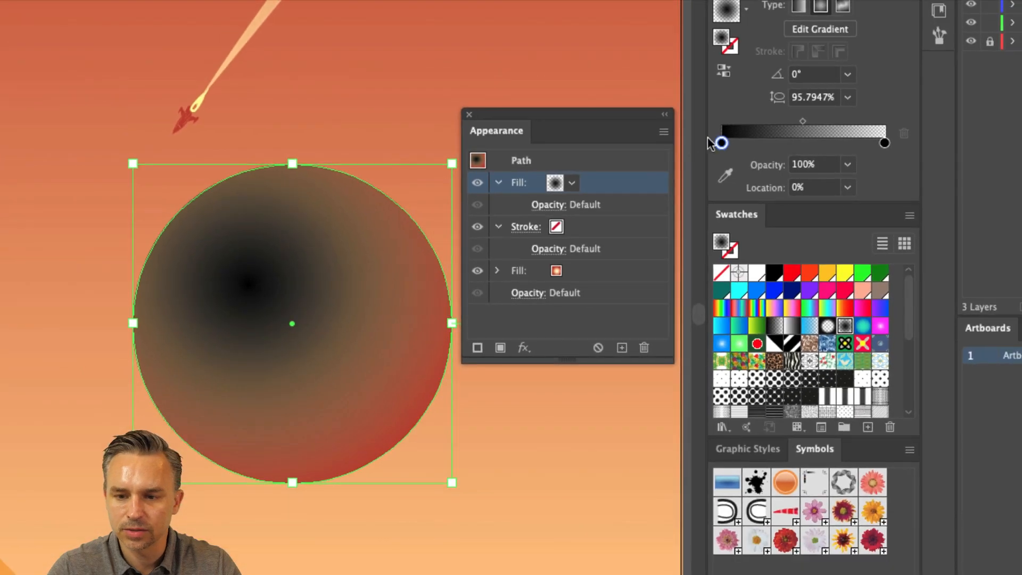
Reverse the new fill's gradient, placing the black stop at 100% and the transparent stop at about 54% to shade the planet's edge
click(828, 129)
drag(722, 143, 884, 142)
click(883, 142)
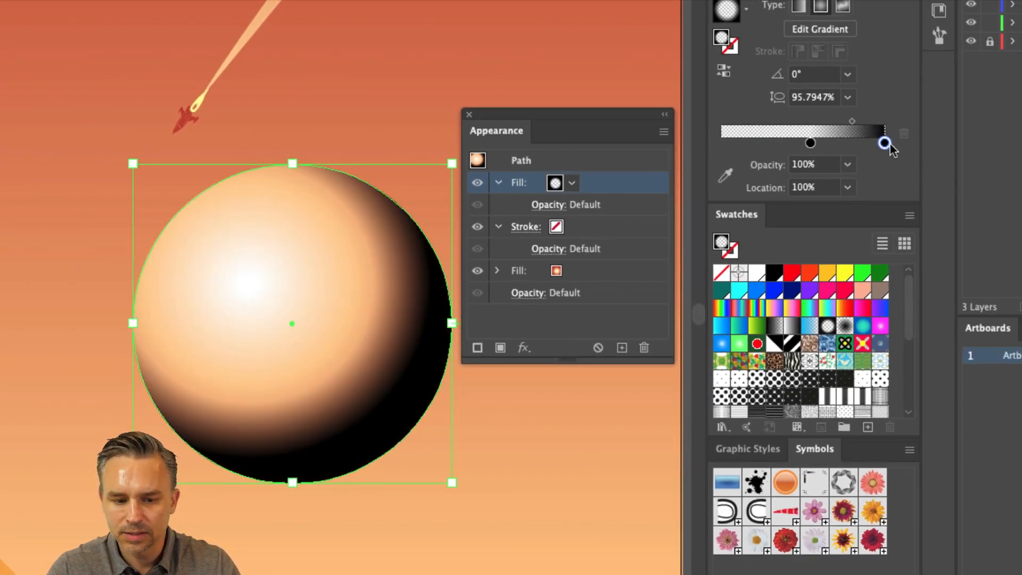
click(809, 143)
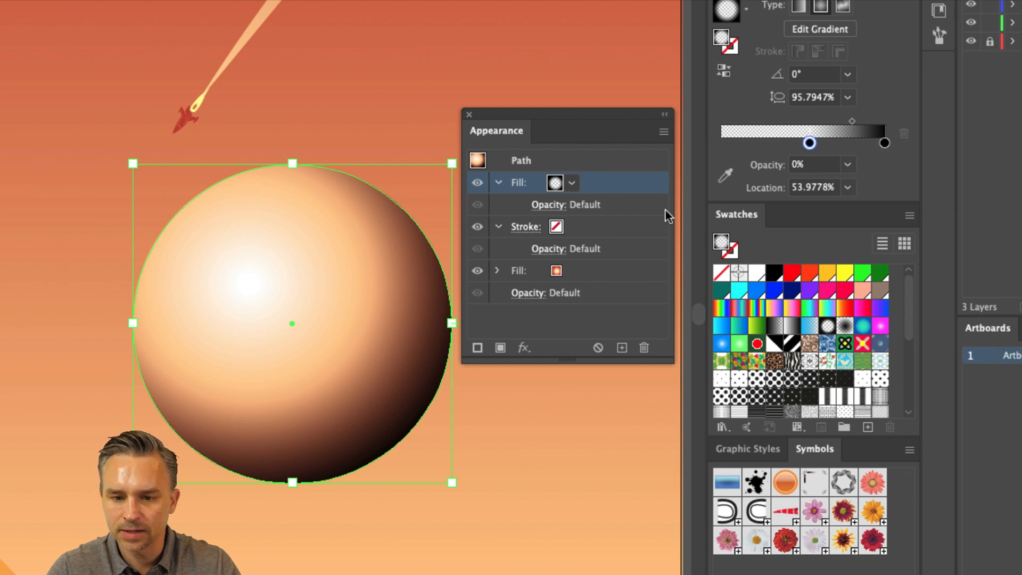
Set the blend mode of the planet's black gradient fill to Overlay
click(542, 205)
click(395, 242)
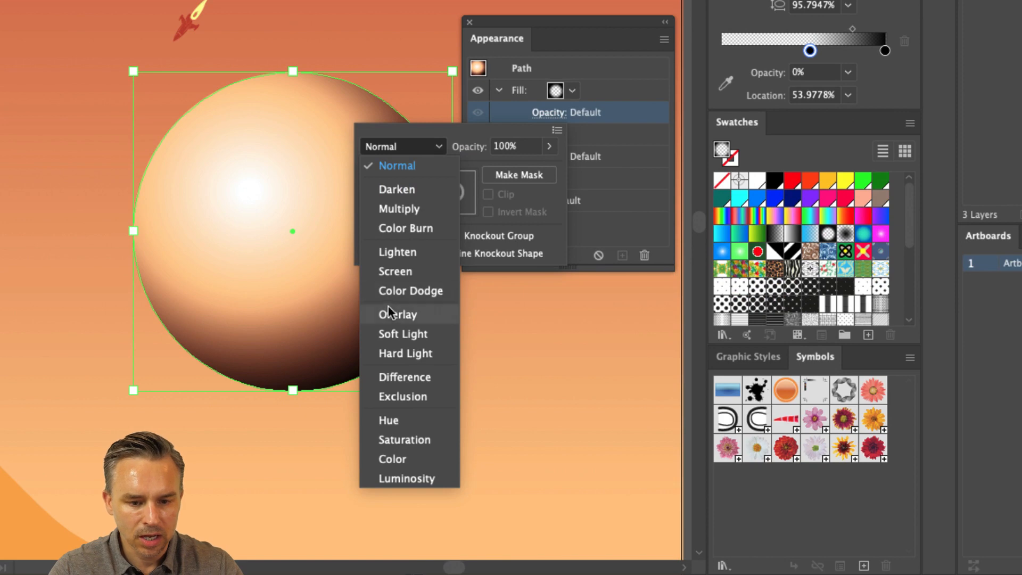
click(388, 311)
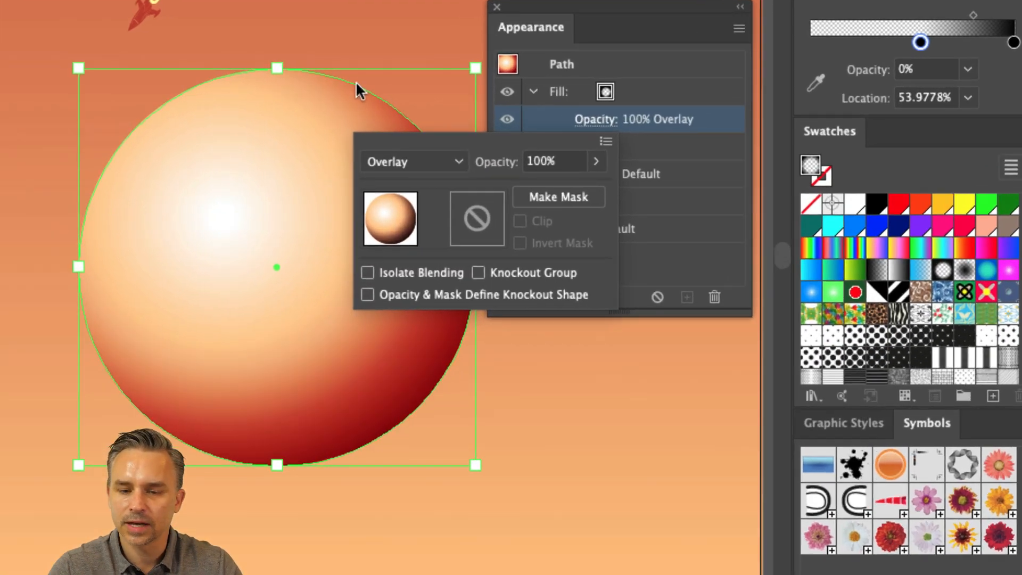
click(675, 120)
click(592, 101)
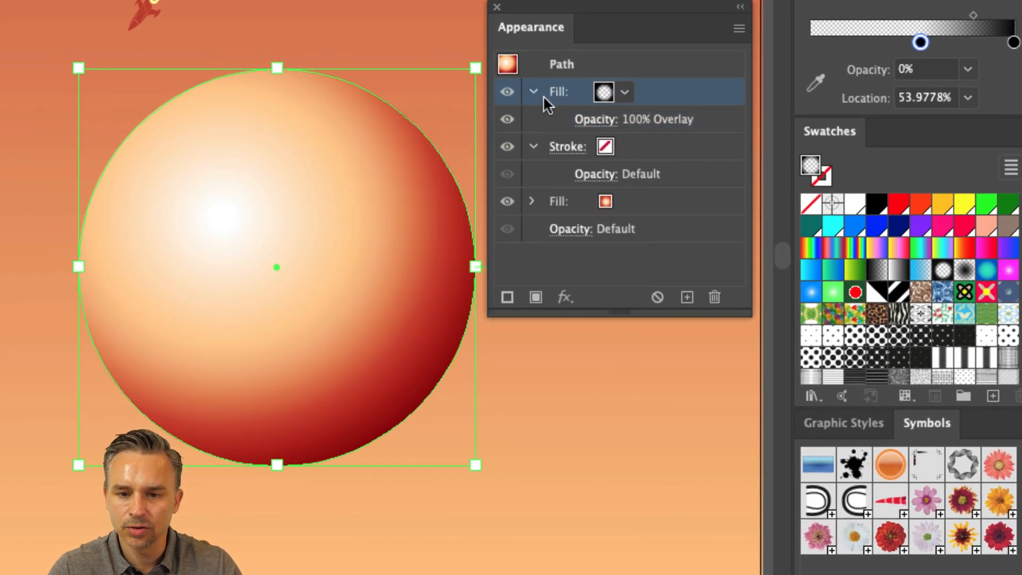
Toggle the Overlay fill's visibility off and on to compare the planet with and without the shading
click(509, 90)
click(510, 89)
click(511, 89)
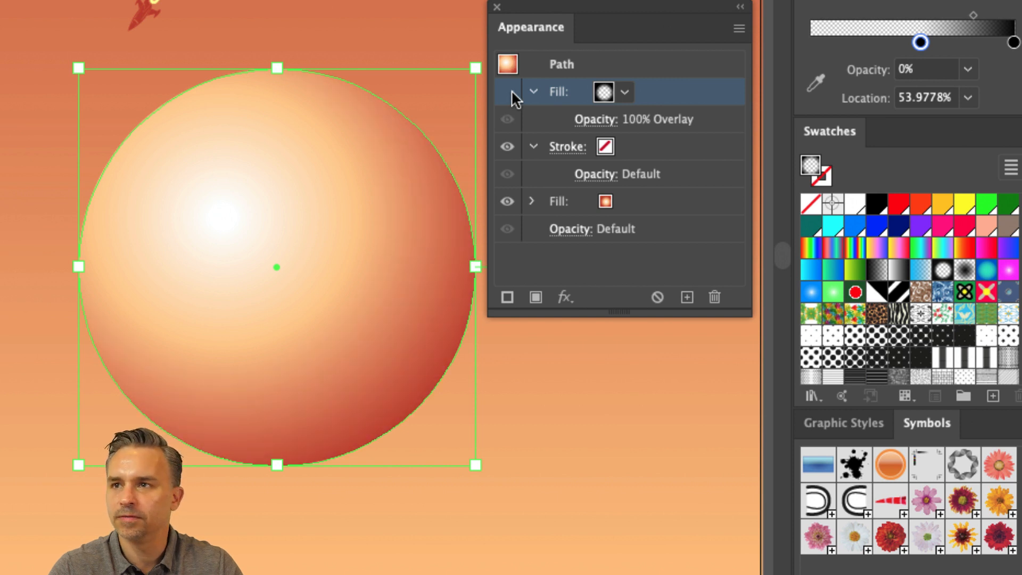
click(510, 90)
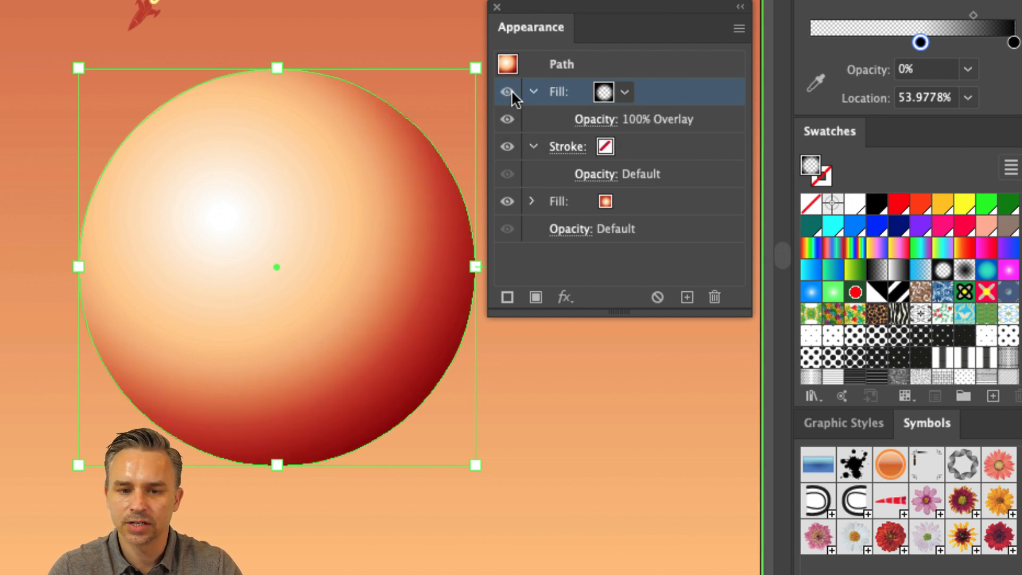
click(499, 91)
click(505, 91)
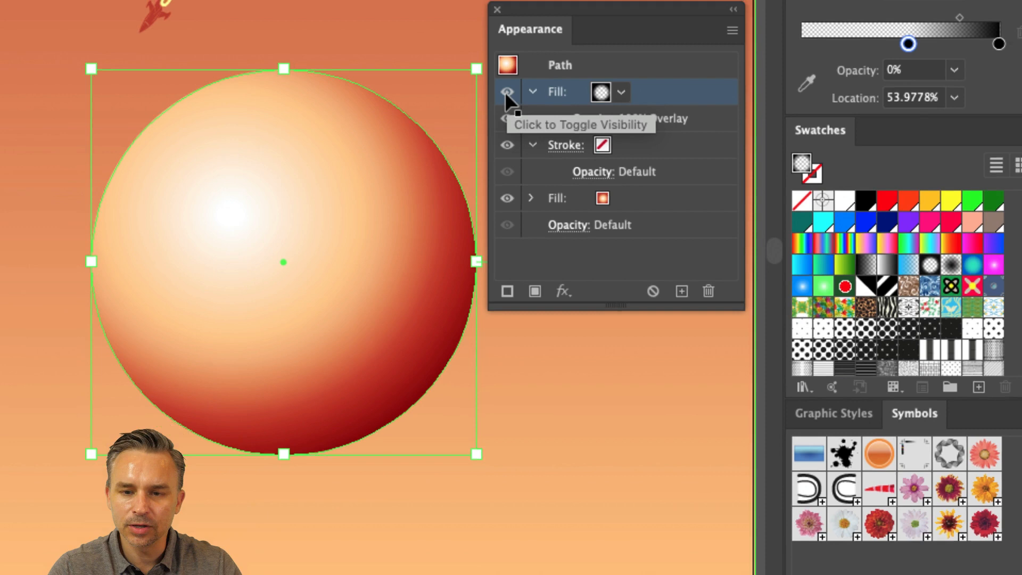
Duplicate the planet, shift the copy toward the upper left, and delete the copy's original color gradient fill
drag(279, 284, 0, 220)
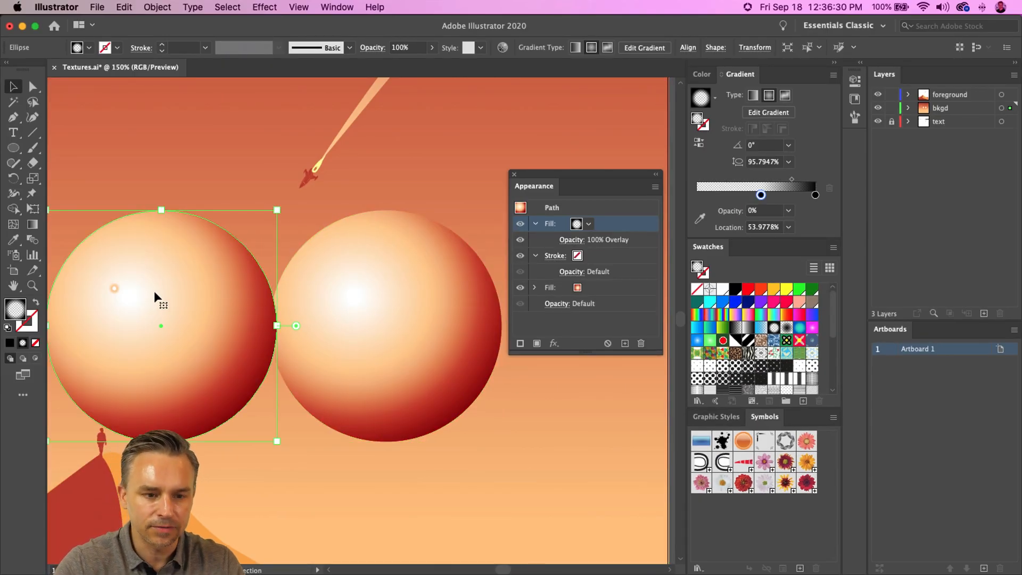
drag(155, 296, 259, 253)
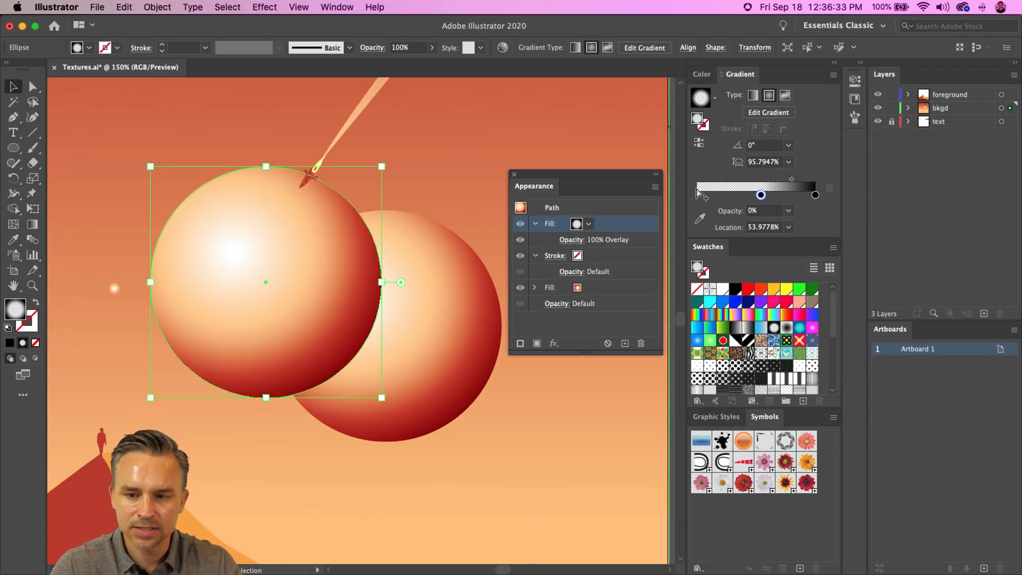
click(607, 287)
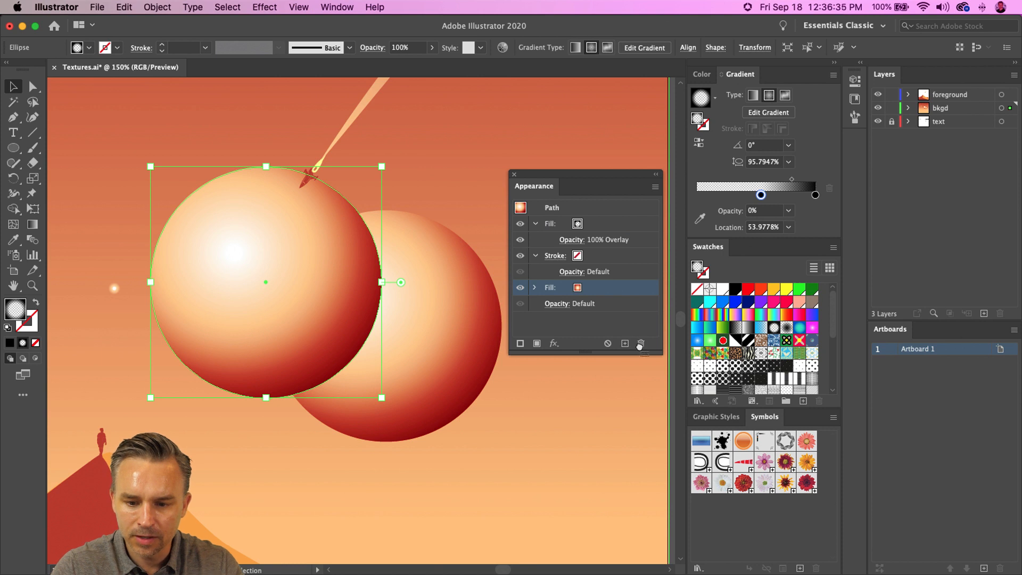
click(641, 343)
Place the Overlay-only copy exactly over the original planet and delete it
drag(202, 241, 347, 326)
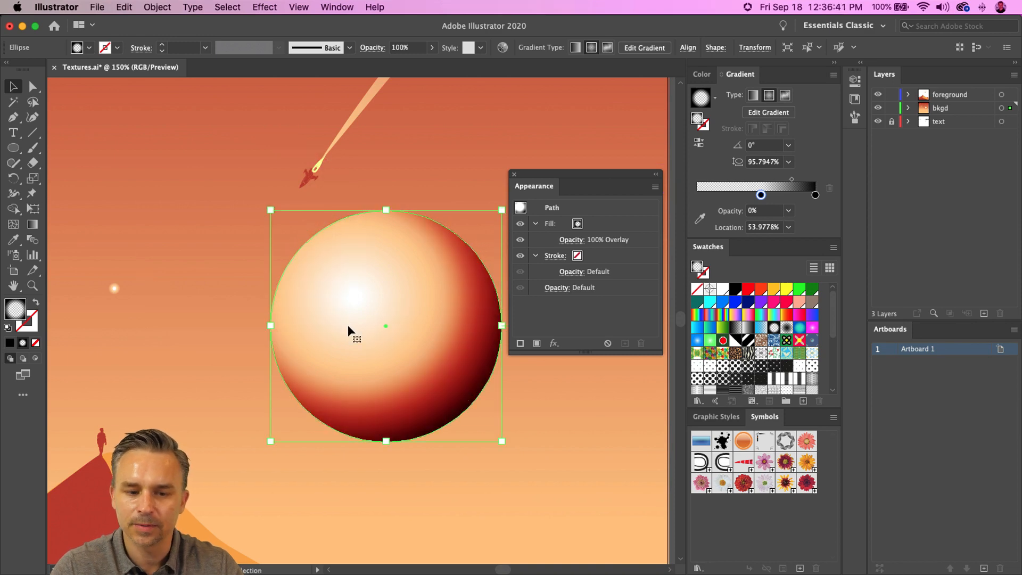
key(BackSpace)
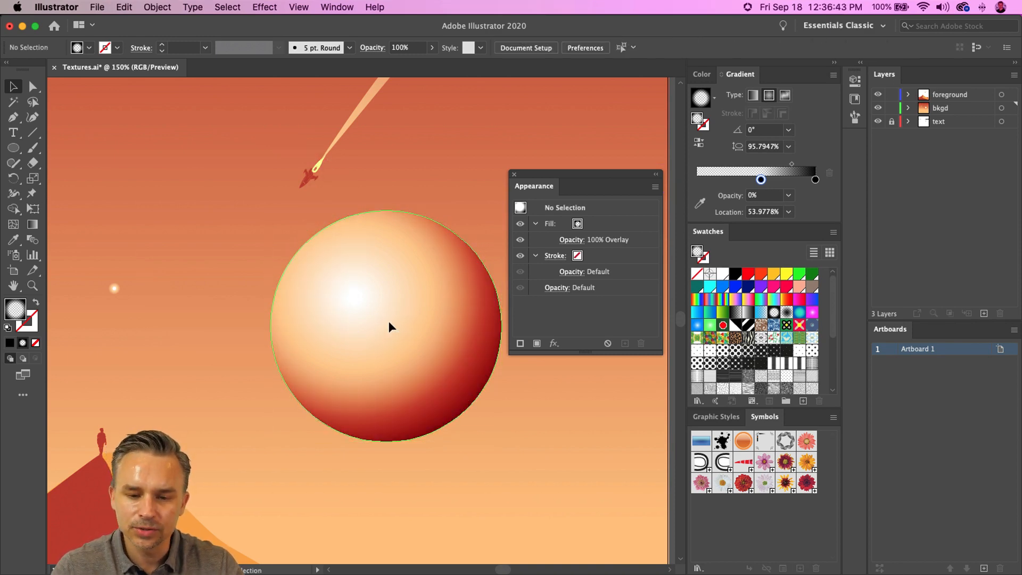
Select the planet, fit the whole artboard in view, and dock the Appearance controls alongside Color and Gradient
click(388, 320)
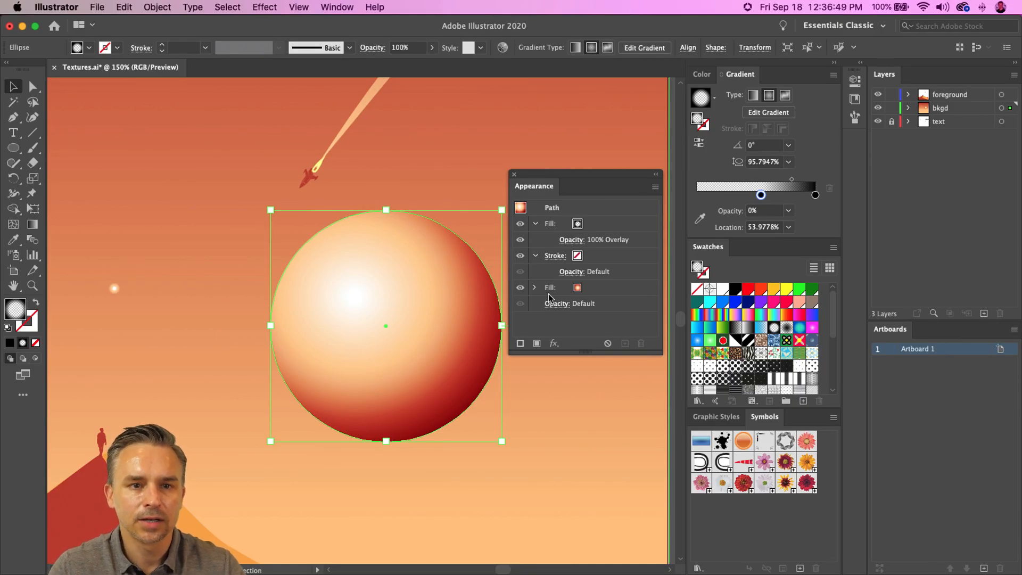
key(super+minus)
key(super+minus)
key(super+minus)
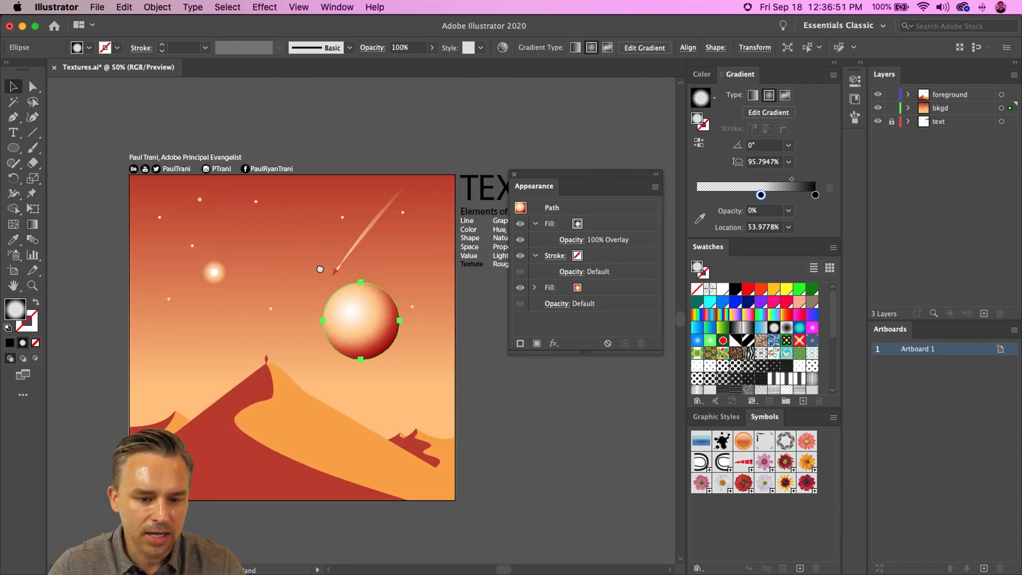
drag(317, 264, 399, 264)
key(super+equal)
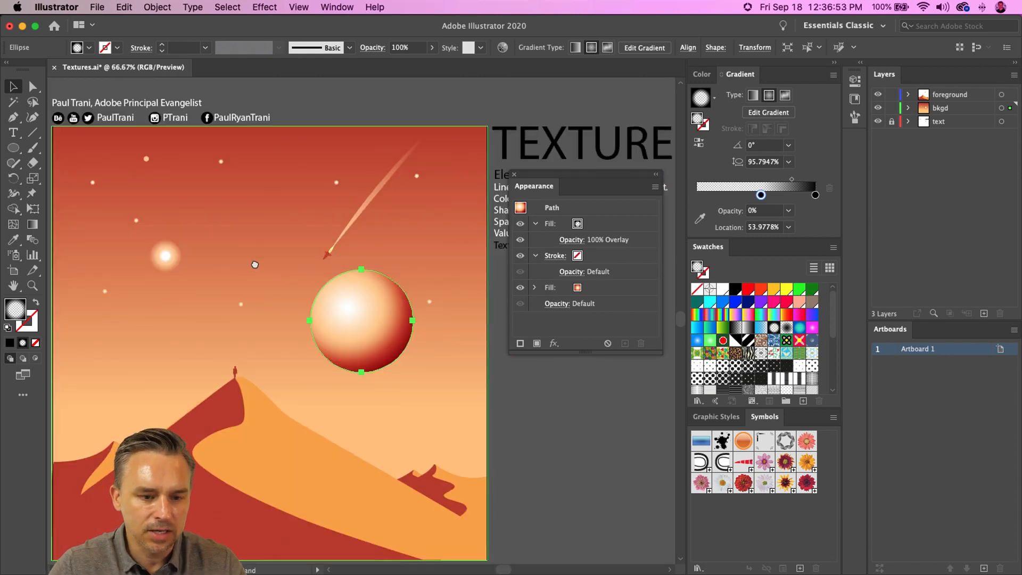
drag(247, 263, 309, 236)
drag(530, 187, 780, 72)
mouse_move(745, 570)
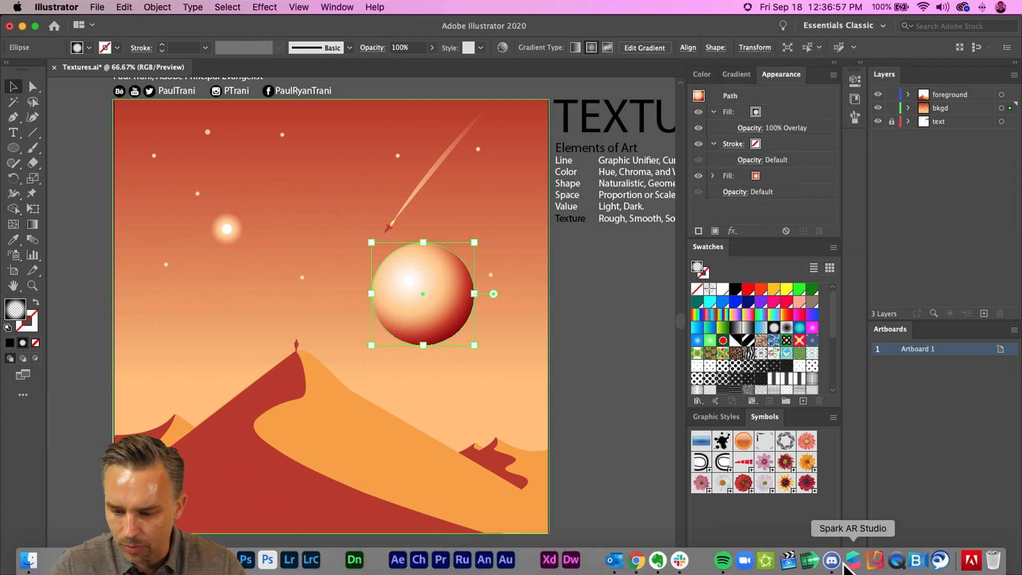
Switch to Discord, look through the submissions in the Adobe Illustrator server's challenge channel, and return to the Illustrator document
click(831, 560)
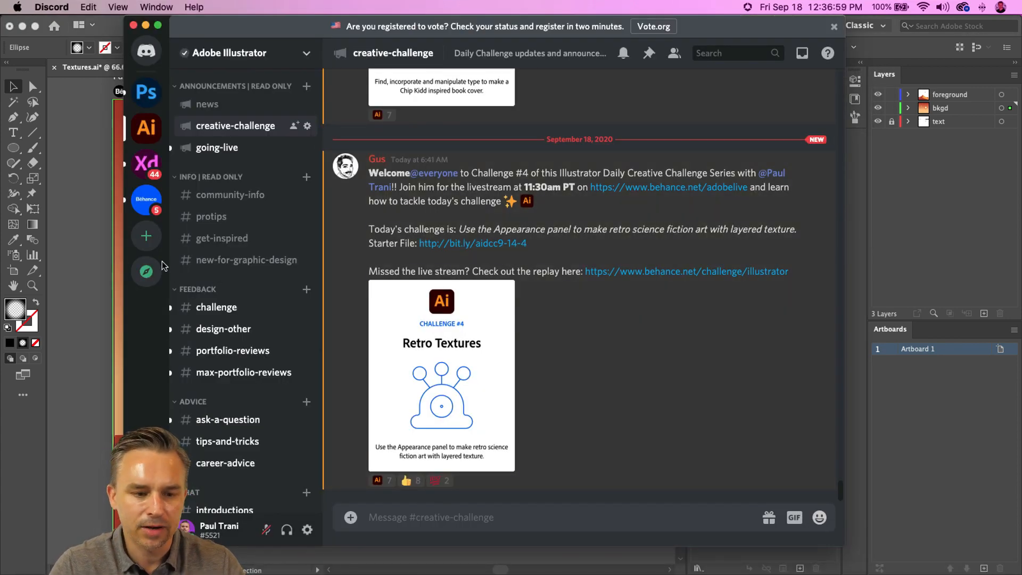
click(216, 307)
scroll(606, 246, down, 15)
scroll(570, 342, up, 10)
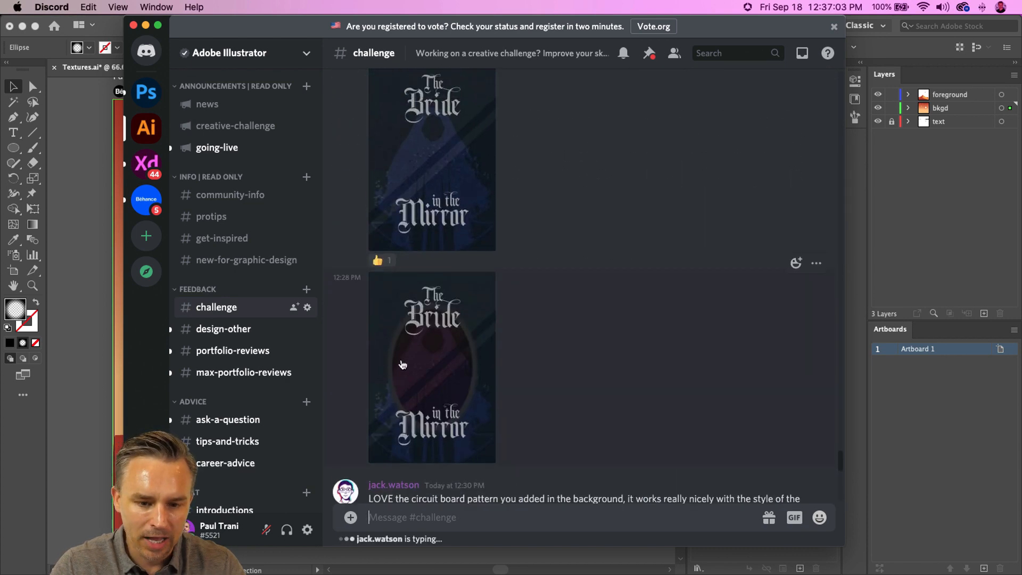
scroll(402, 364, up, 5)
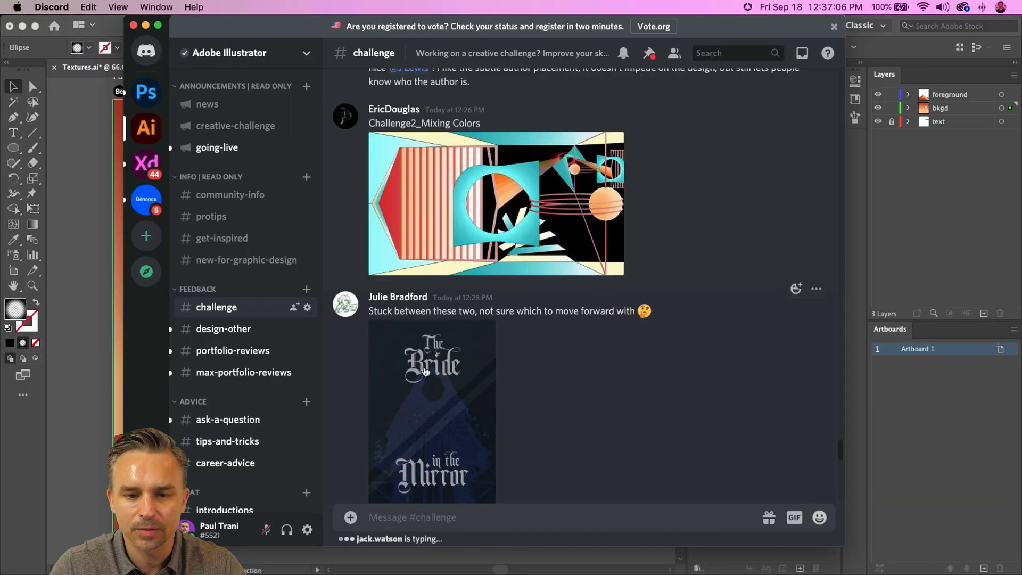
scroll(413, 445, up, 8)
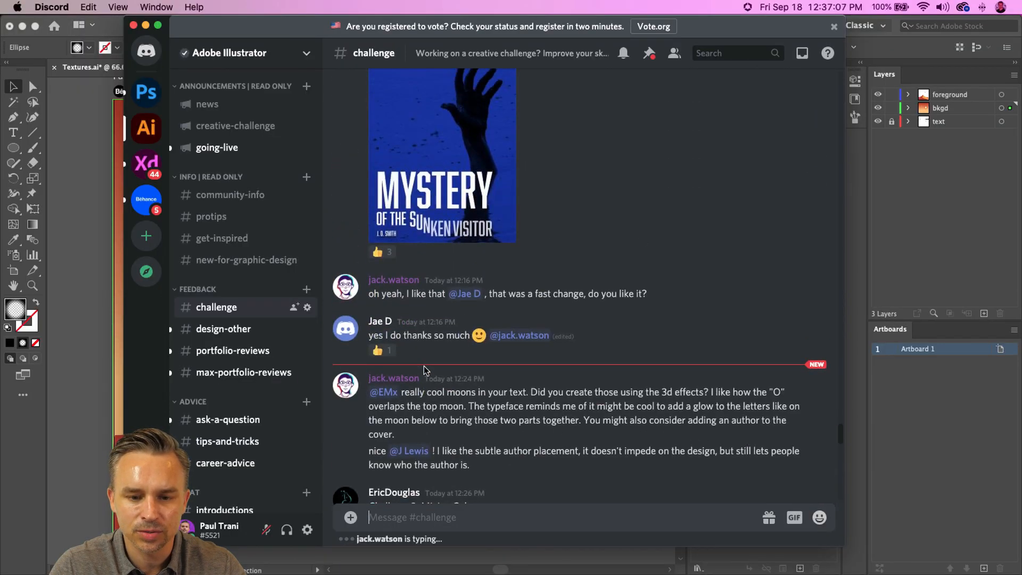
scroll(423, 366, up, 5)
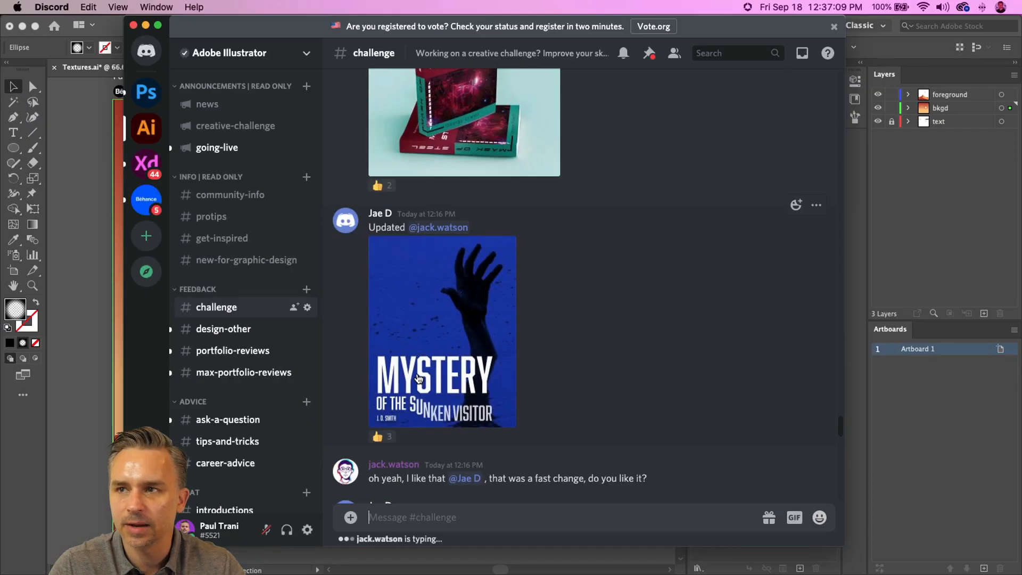
scroll(420, 384, up, 10)
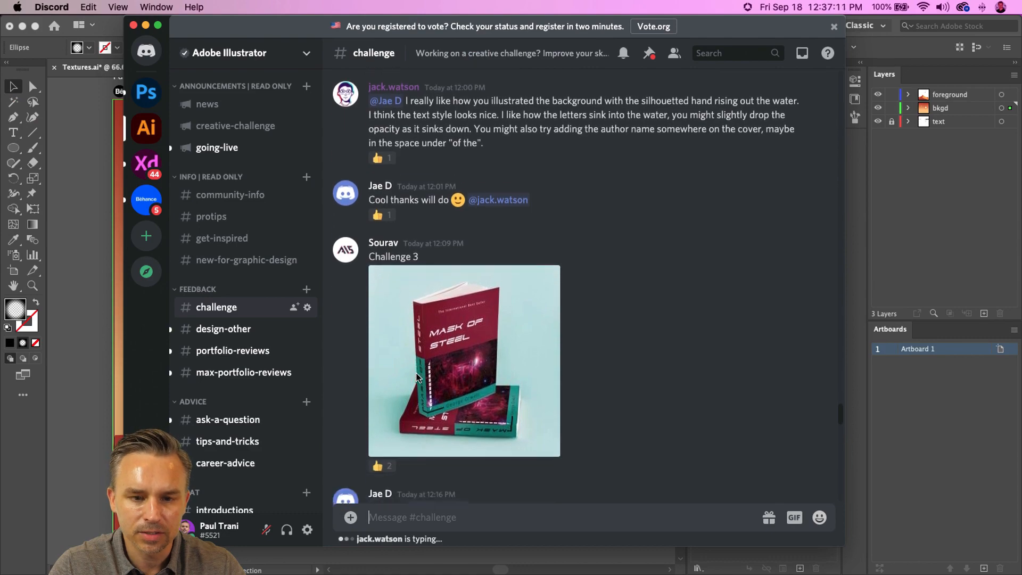
scroll(417, 377, up, 3)
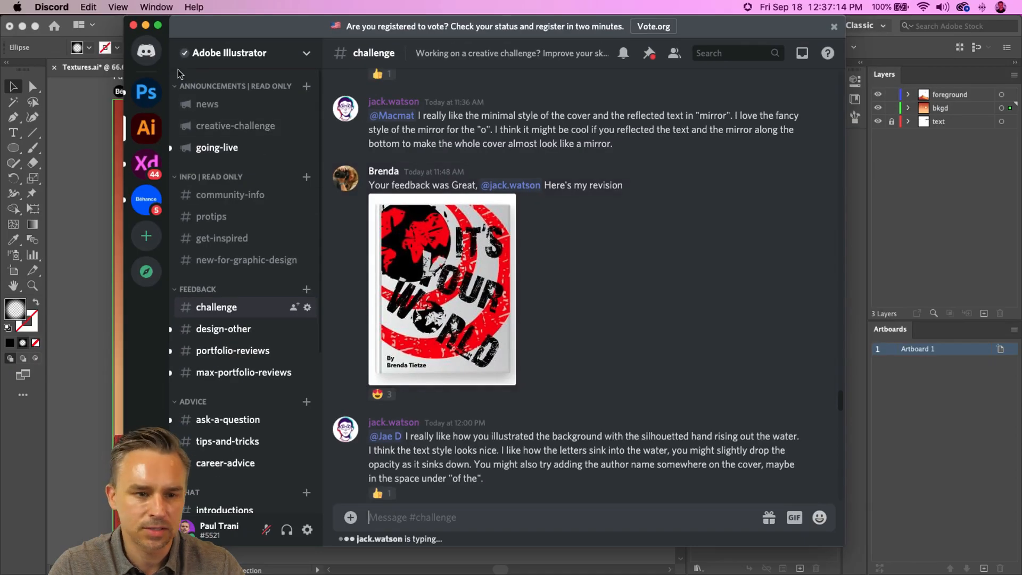
click(144, 26)
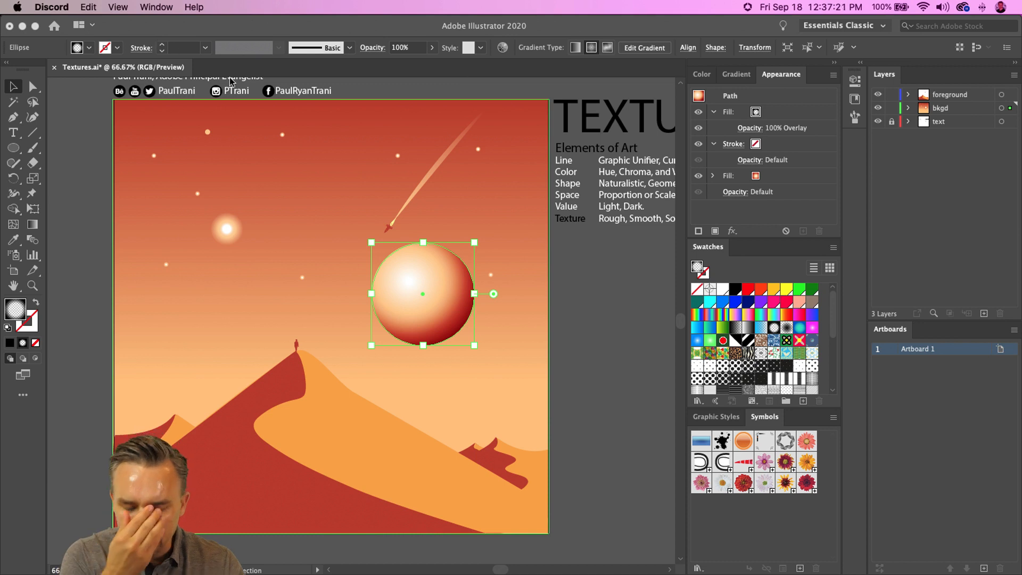
Move the planet down and to the right, just above the dunes, and add a new layer above the bkgd layer
click(430, 340)
drag(403, 308, 441, 376)
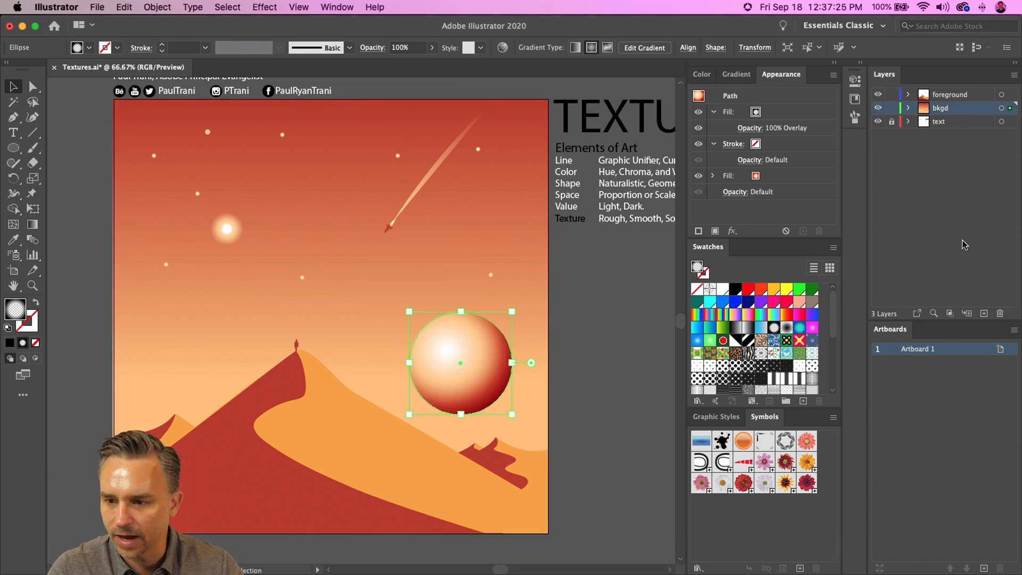
click(984, 314)
Add the title text "Dunes of Avalon" across the sky above the dune peak on the new layer
click(13, 132)
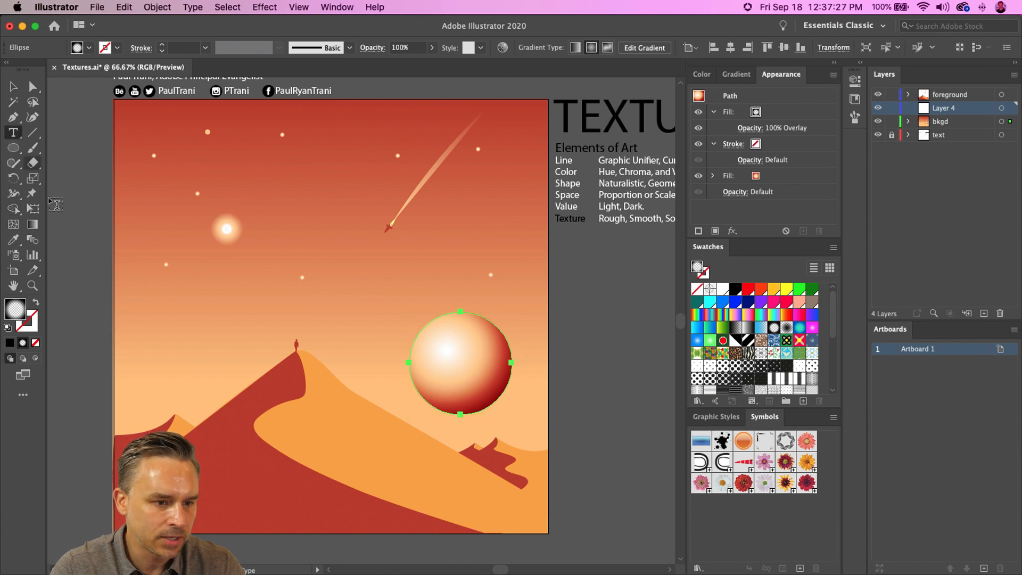
click(161, 338)
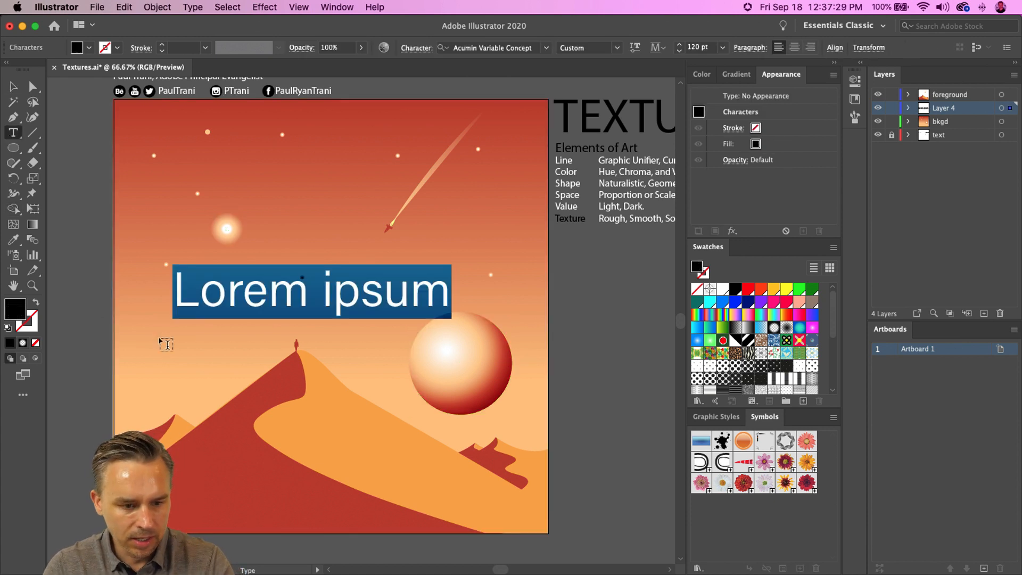
text(The D)
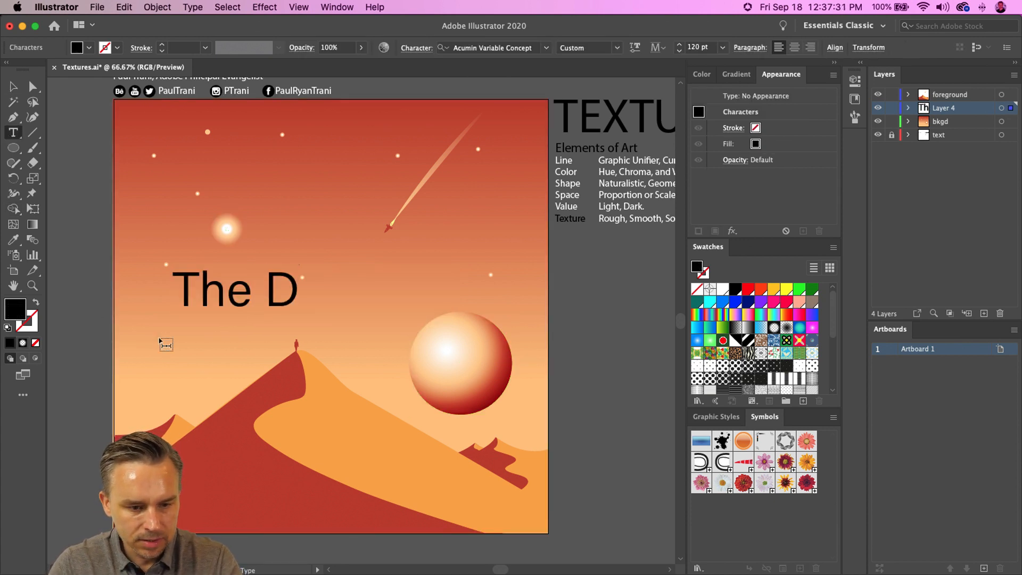
text(u)
key(super+a)
text(Dun)
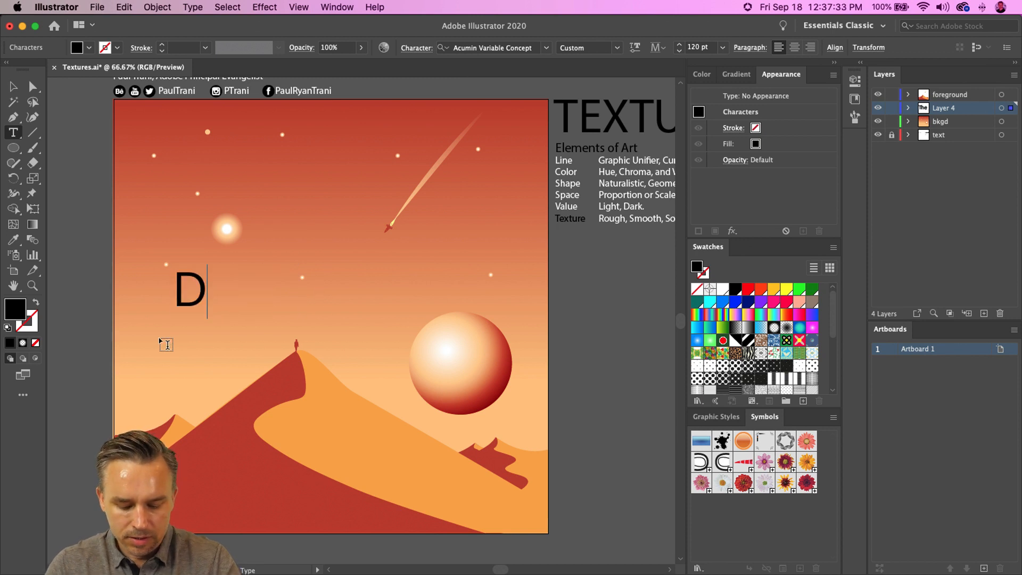
text(es of)
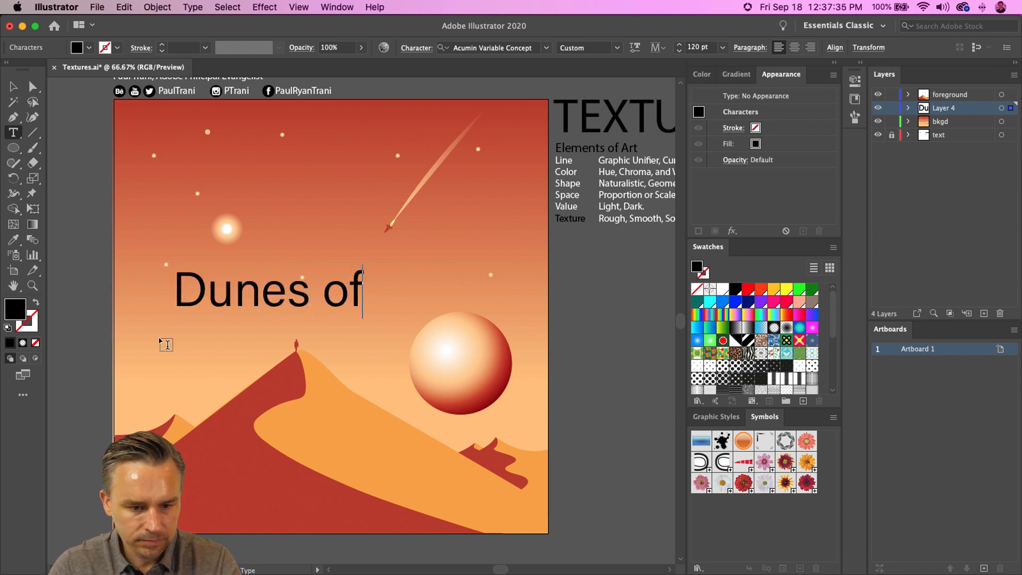
text( Avalon)
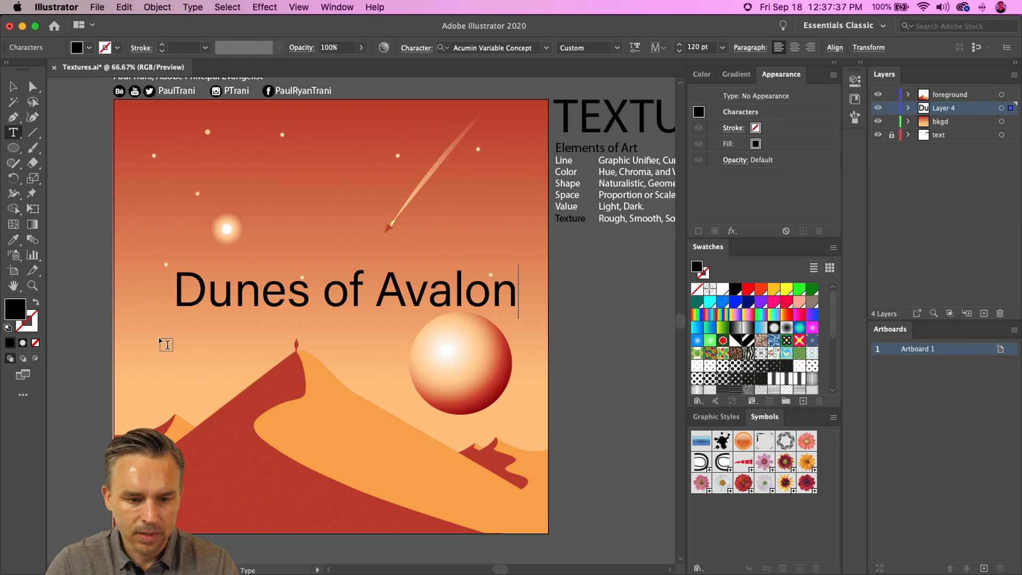
click(15, 87)
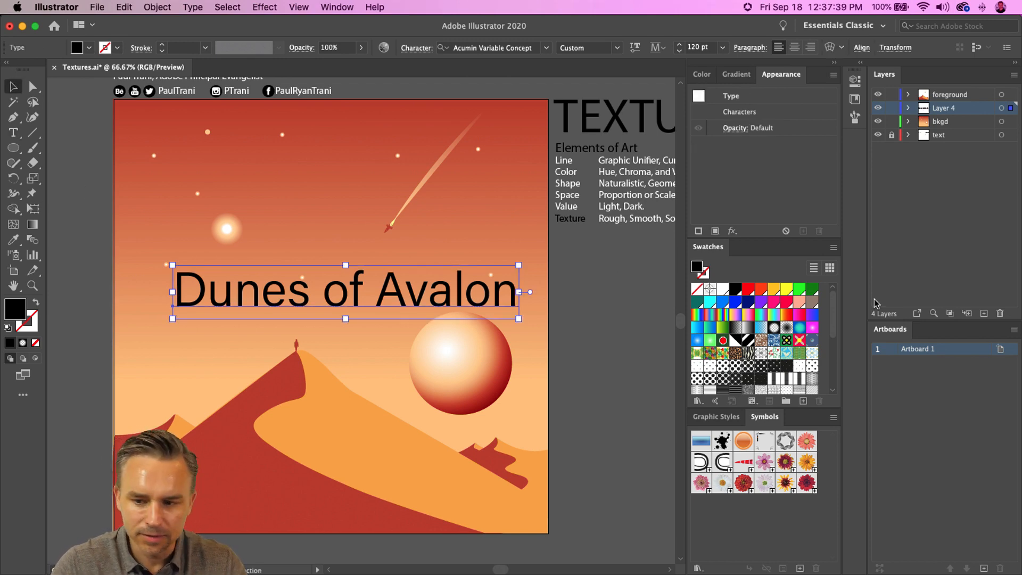
Give the "Dunes of Avalon" title a white fill and a 1 pt red stroke
click(860, 64)
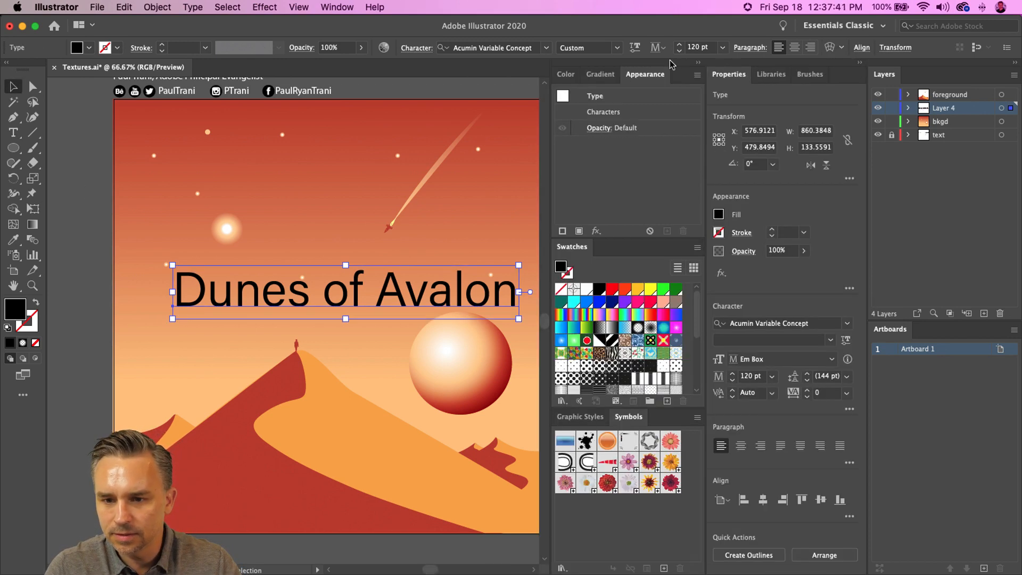
click(698, 64)
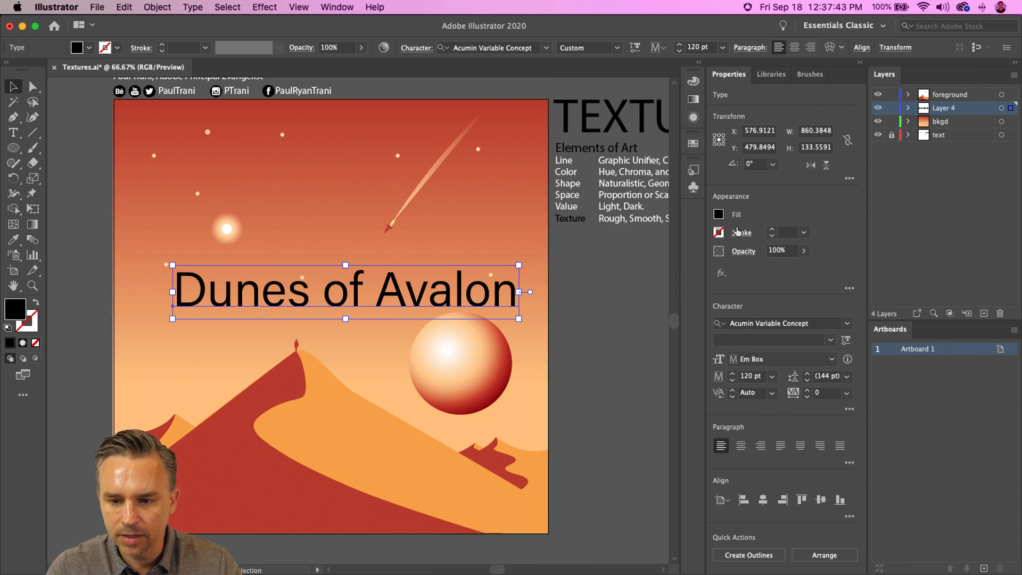
click(719, 215)
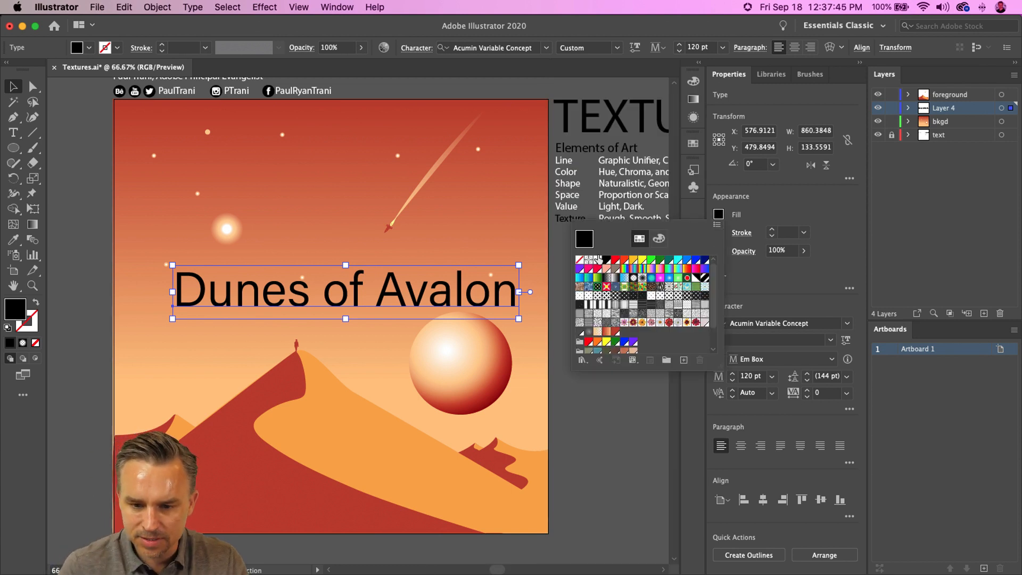
click(597, 260)
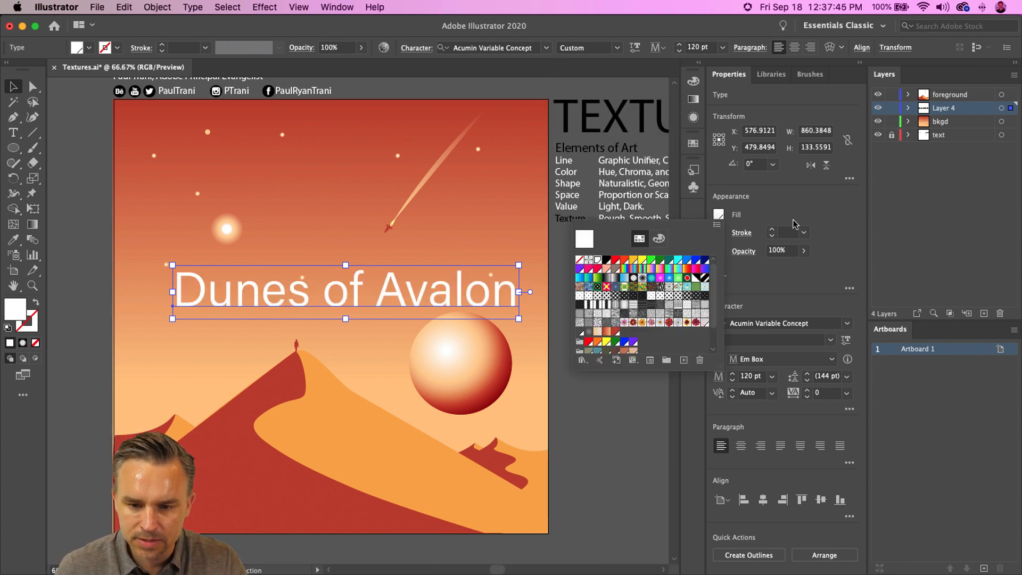
click(741, 233)
click(744, 226)
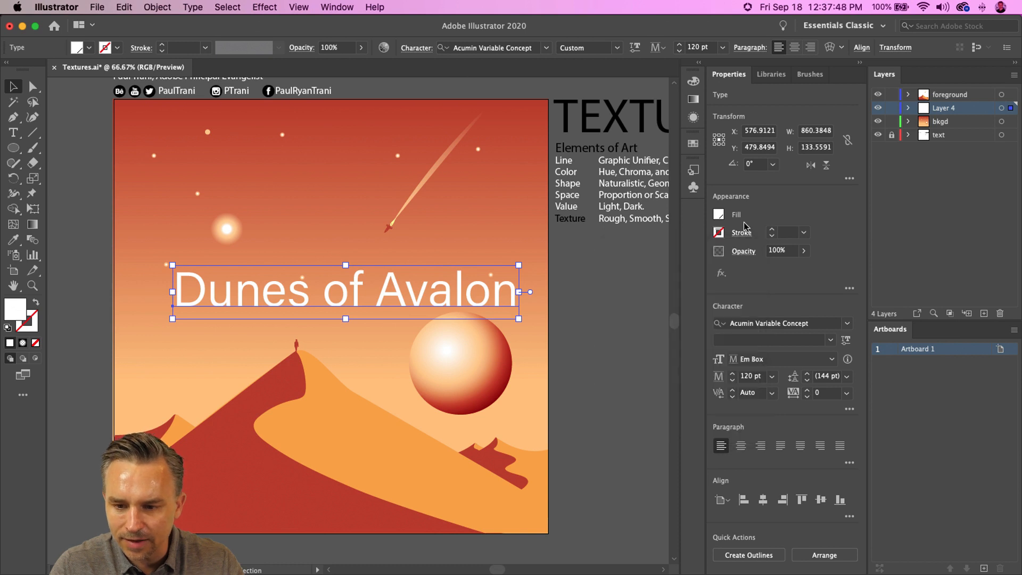
click(719, 233)
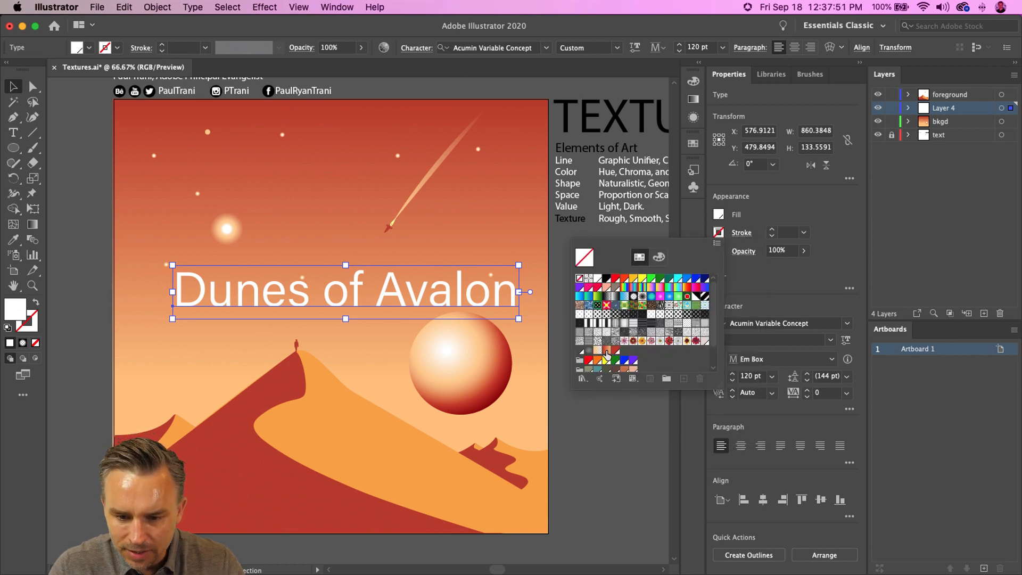
click(607, 352)
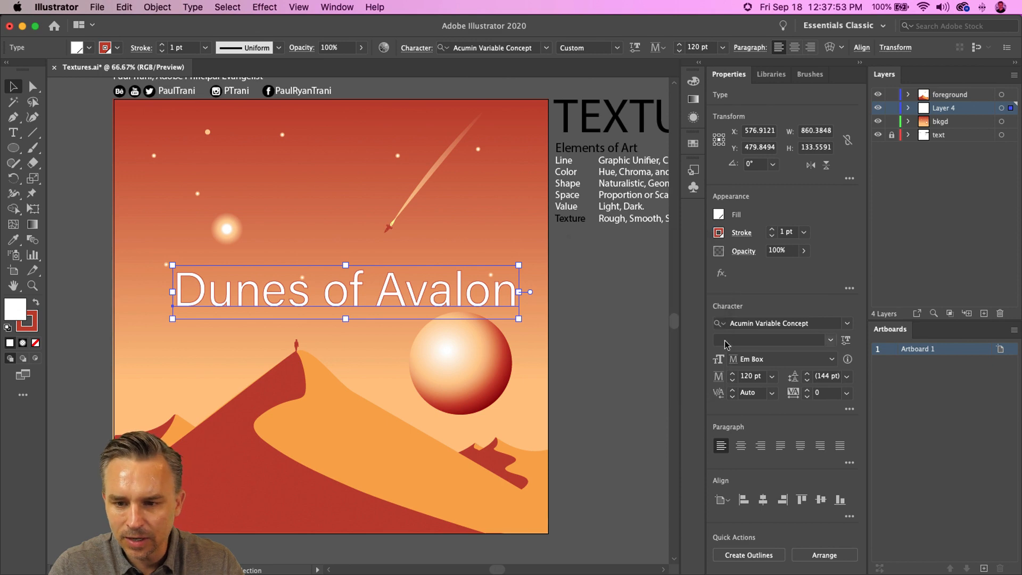
Browse the available fonts and set the title in AdageScriptJF
click(846, 323)
scroll(822, 494, down, 6)
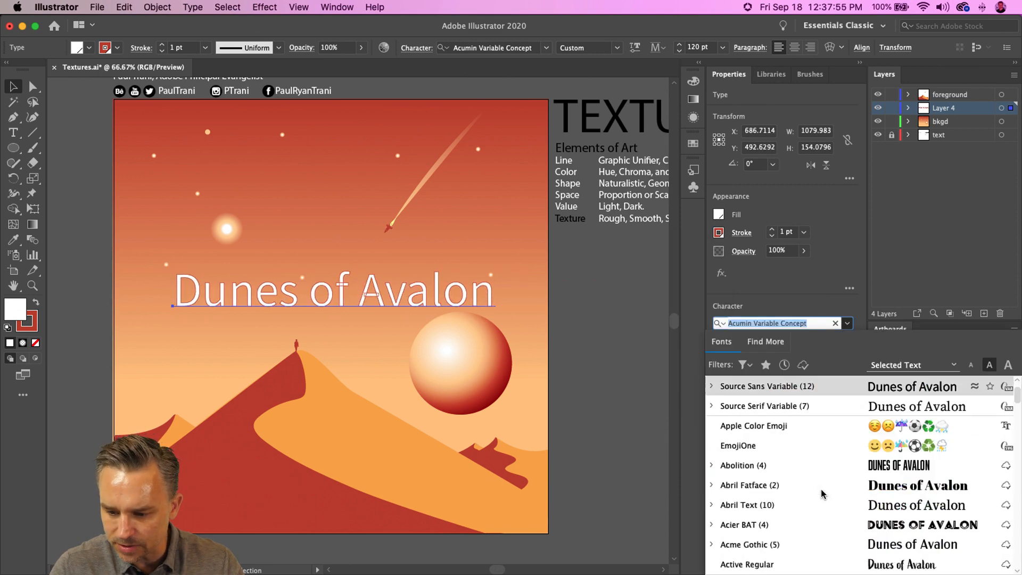
scroll(822, 494, up, 1)
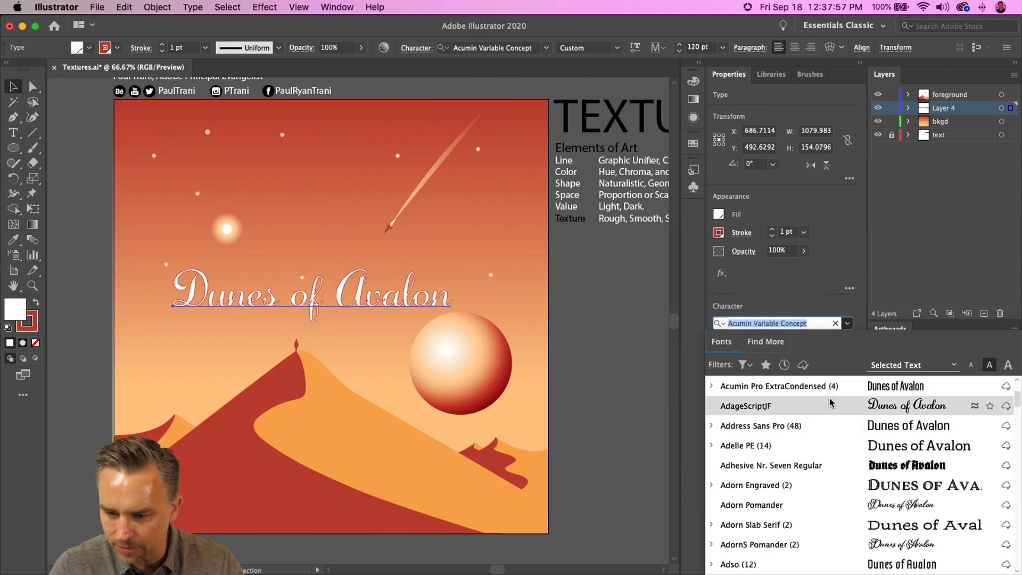
click(828, 406)
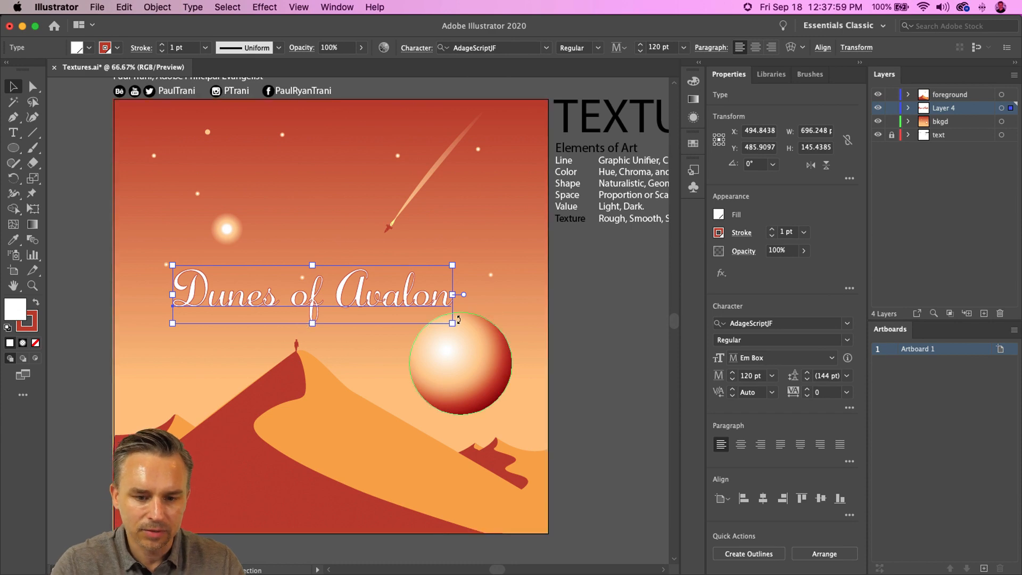
Enlarge the title to about 204.75 pt and position it across the full artboard width above the planet
drag(453, 324, 570, 405)
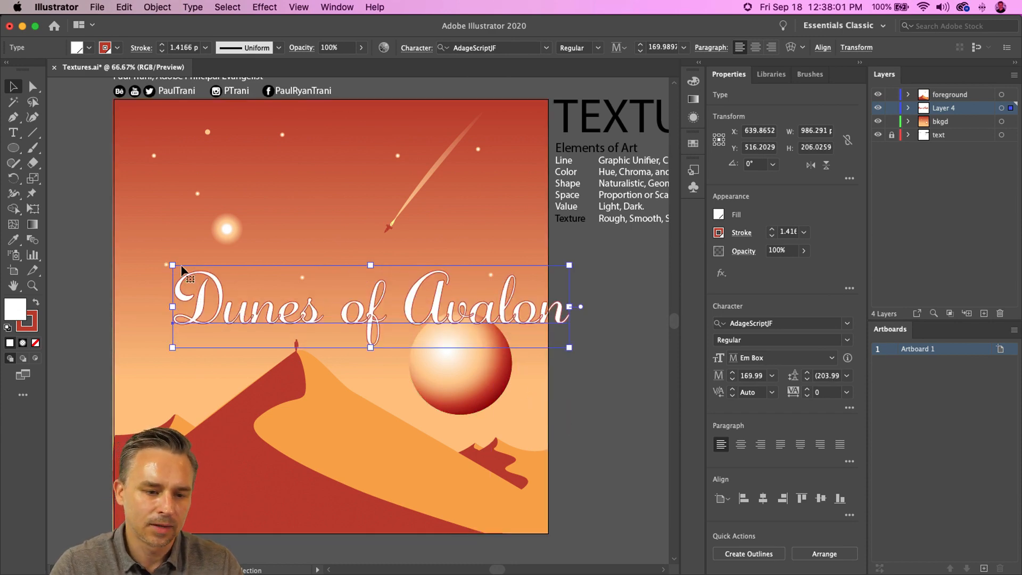
drag(172, 264, 91, 246)
drag(138, 309, 160, 273)
drag(256, 271, 233, 268)
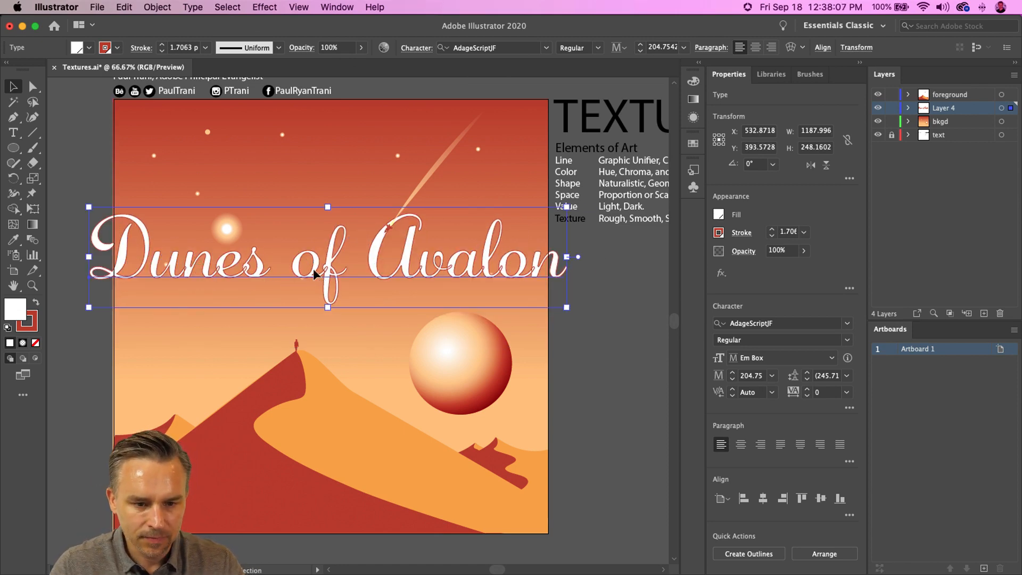
Inspect the overlapping letter outlines in "Avalon" and float the title's Appearance settings on their own over the artwork
key(super+1)
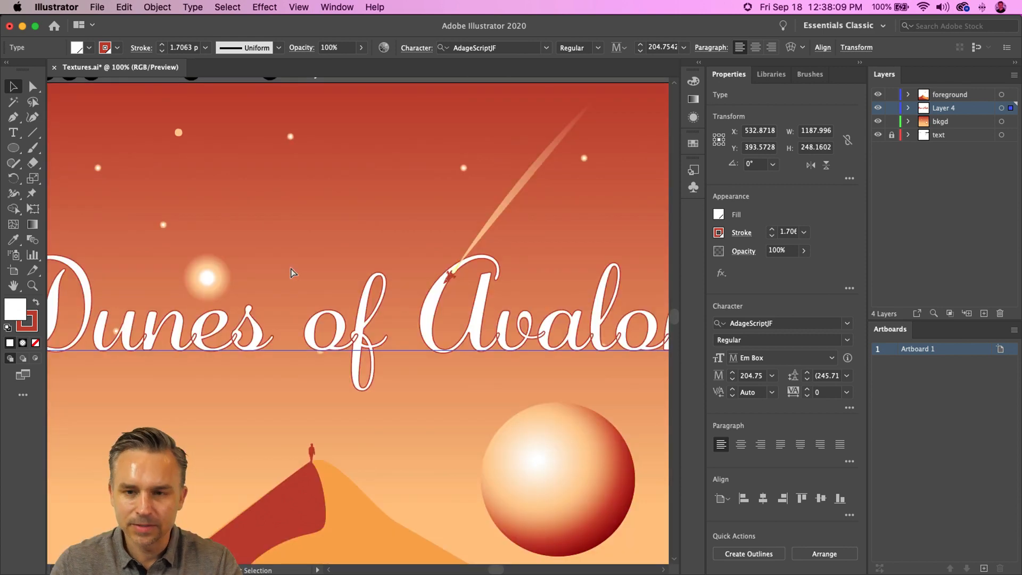
key(super+equal)
drag(463, 209, 163, 178)
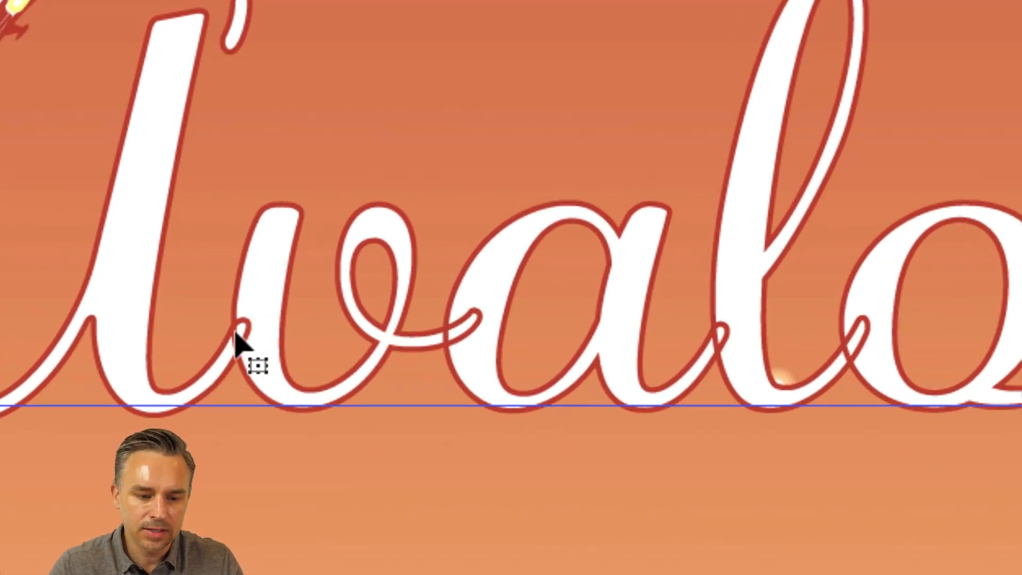
mouse_move(237, 343)
mouse_down()
mouse_move(244, 353)
mouse_move(245, 327)
mouse_up()
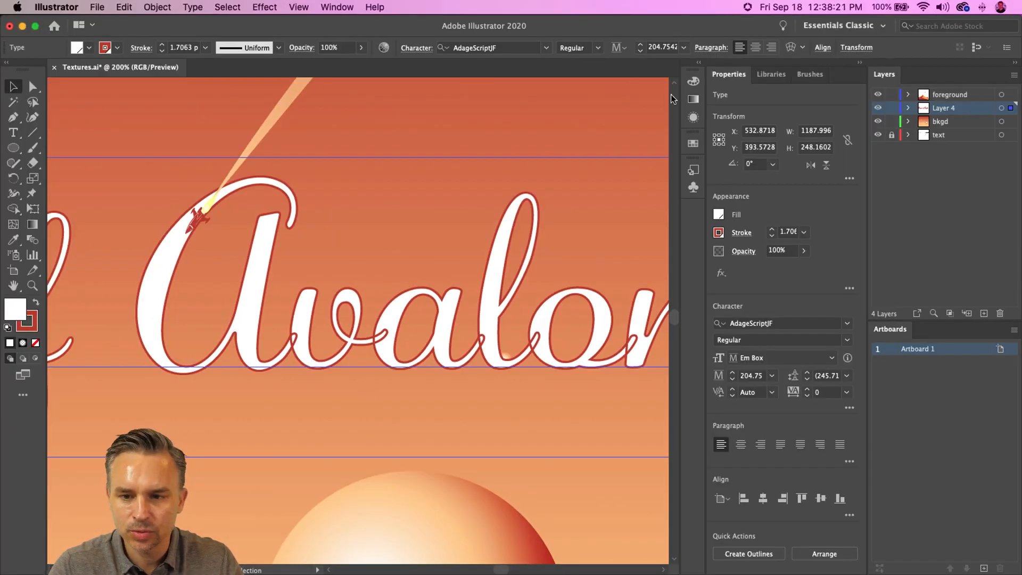
click(687, 188)
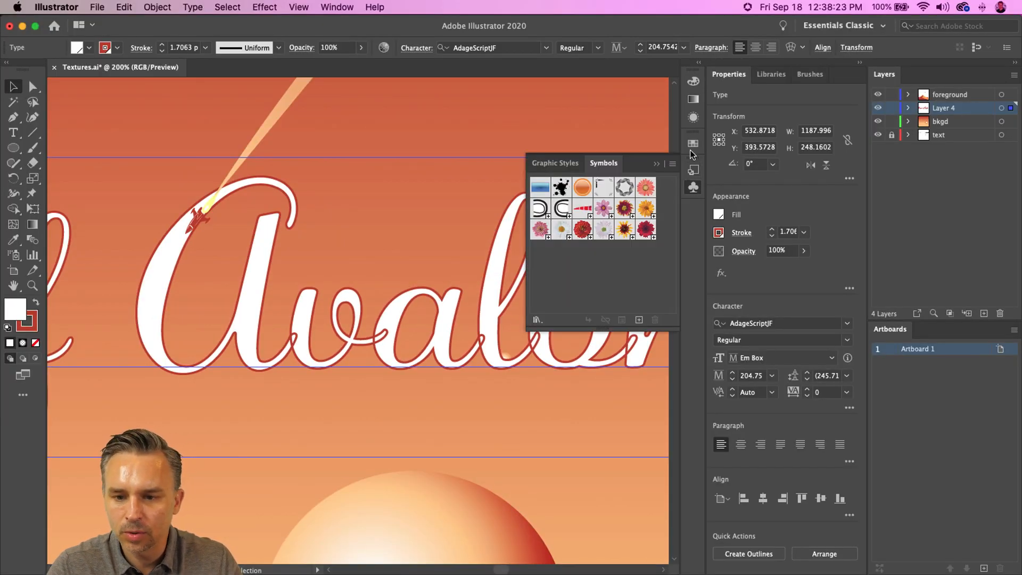
click(693, 118)
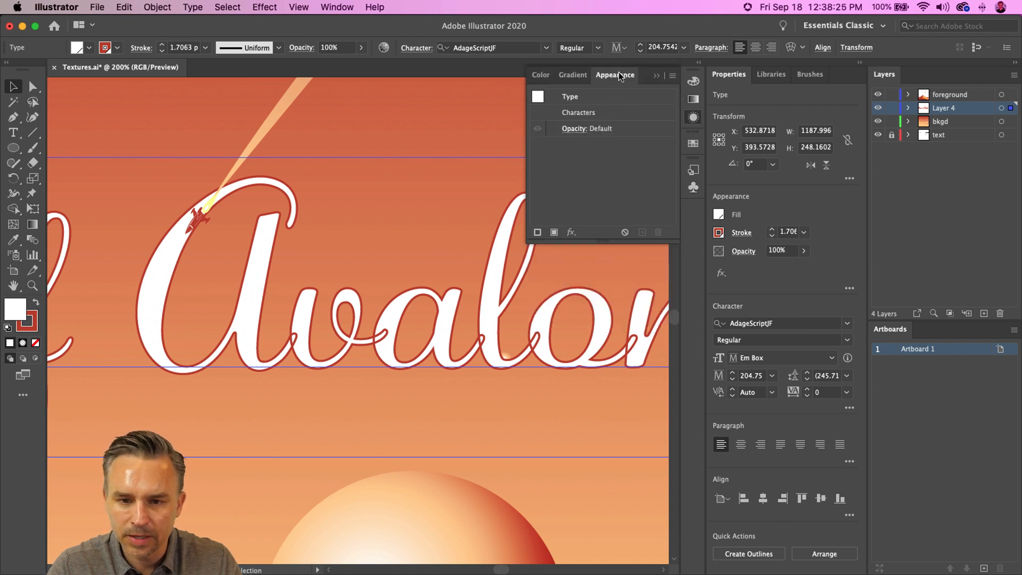
drag(635, 75, 494, 230)
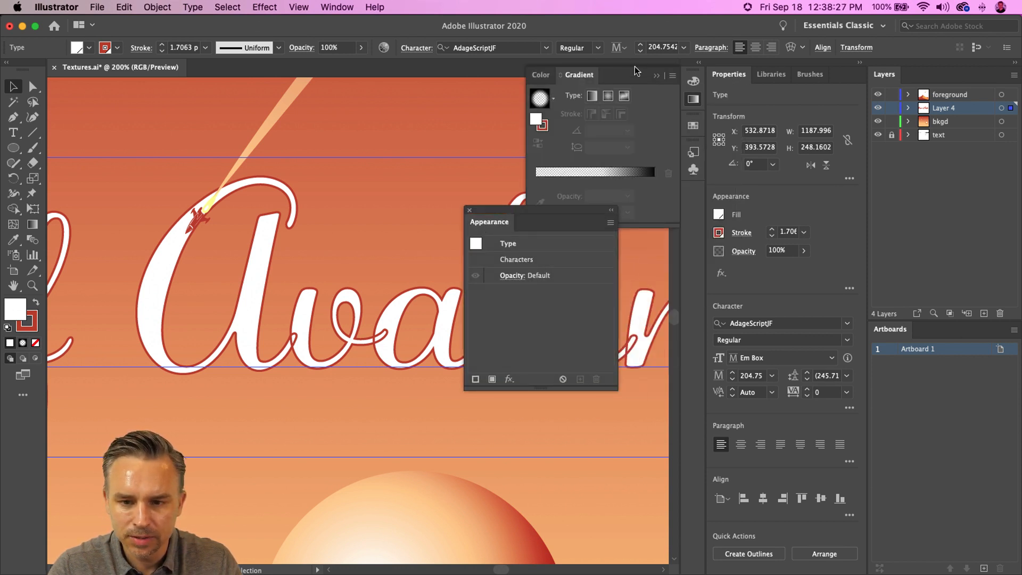
click(656, 75)
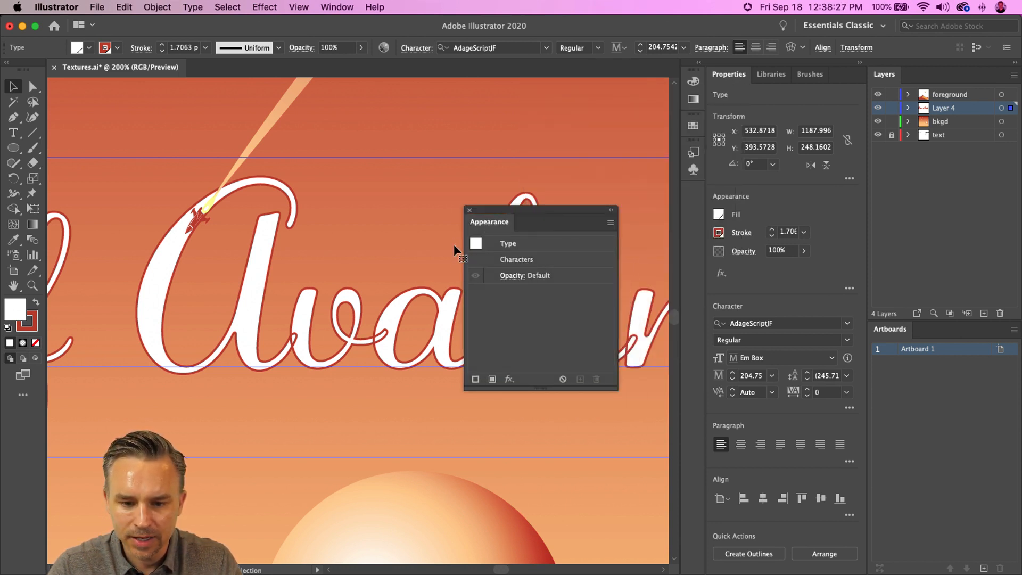
Add a separate fill to the whole "Dunes of Avalon" title, above its characters, and make it white
click(492, 380)
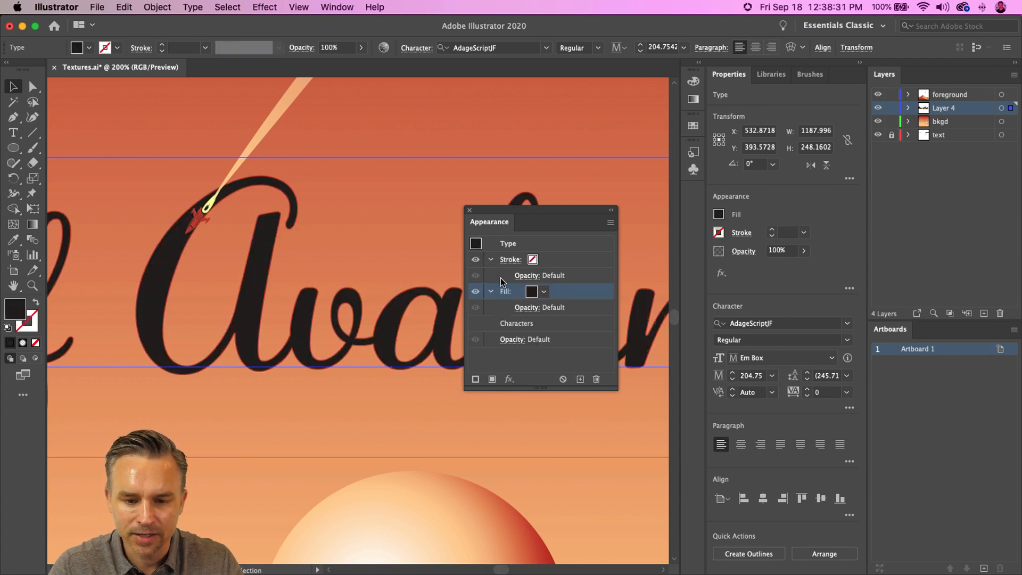
click(543, 292)
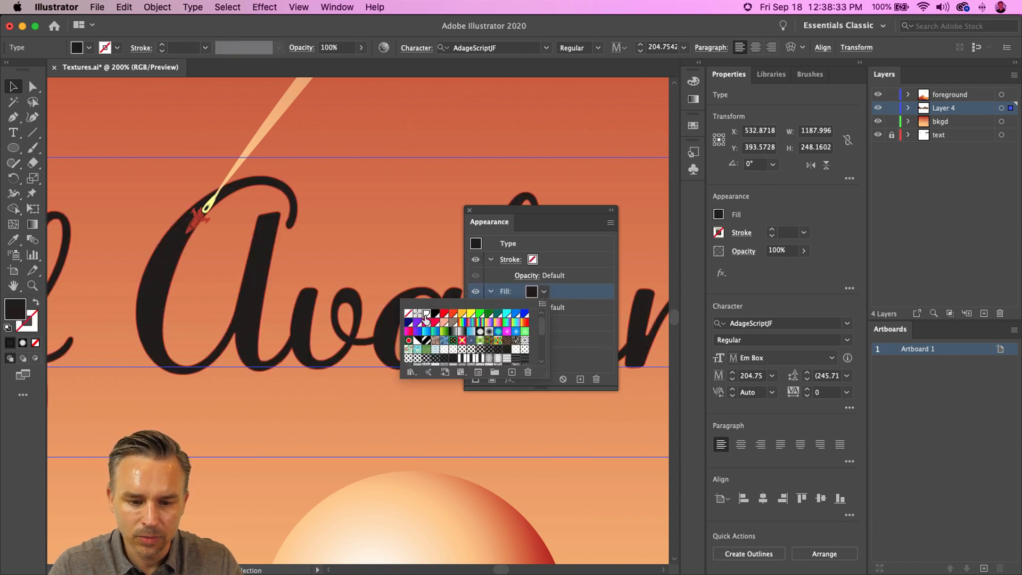
click(426, 314)
click(580, 264)
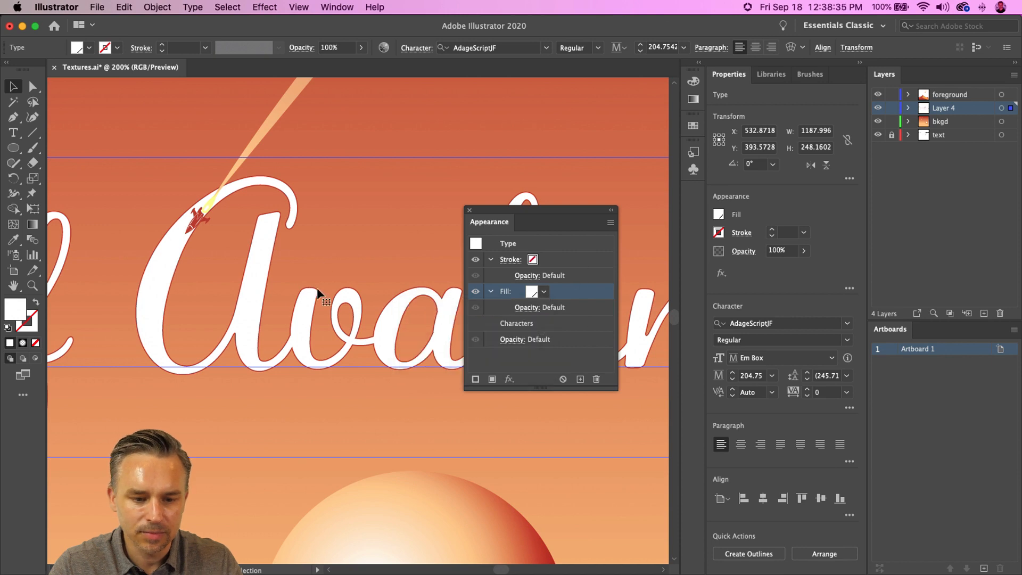
scroll(314, 292, up, 10)
scroll(312, 298, down, 6)
scroll(314, 306, down, 8)
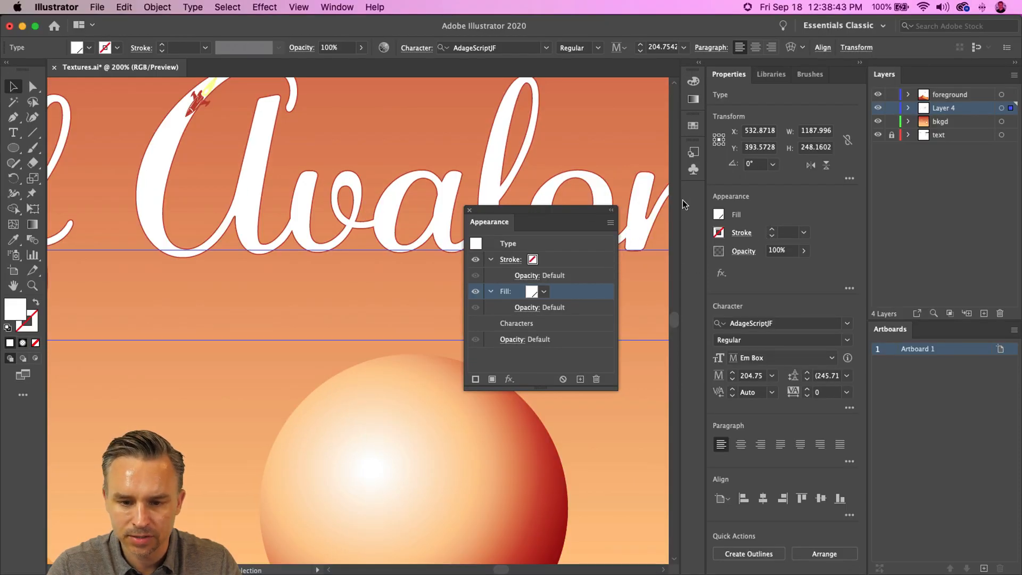
Give the whole title a 1 pt red stroke and stack that stroke beneath the white fill
click(332, 361)
click(392, 201)
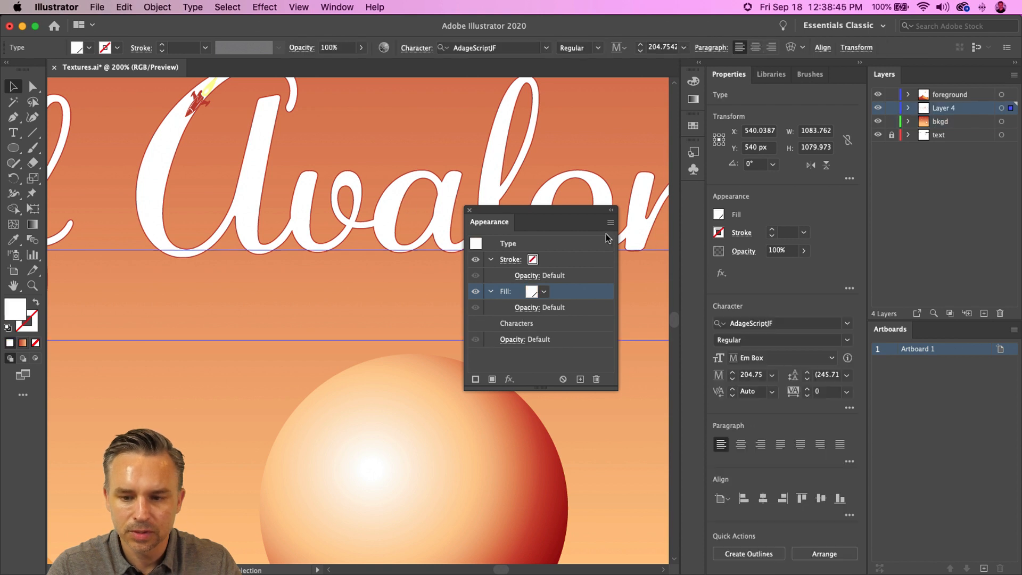
click(772, 229)
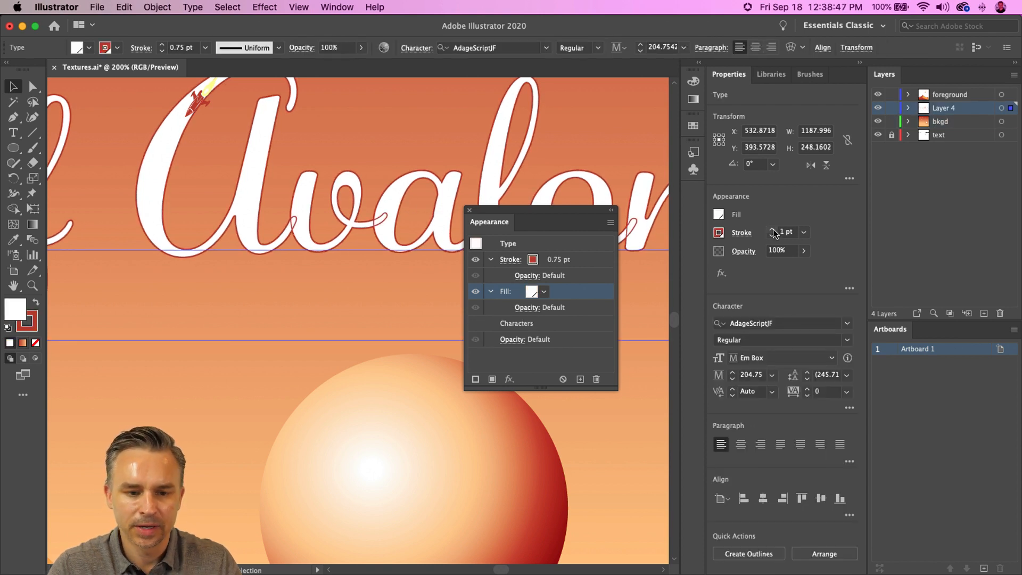
drag(568, 289, 569, 254)
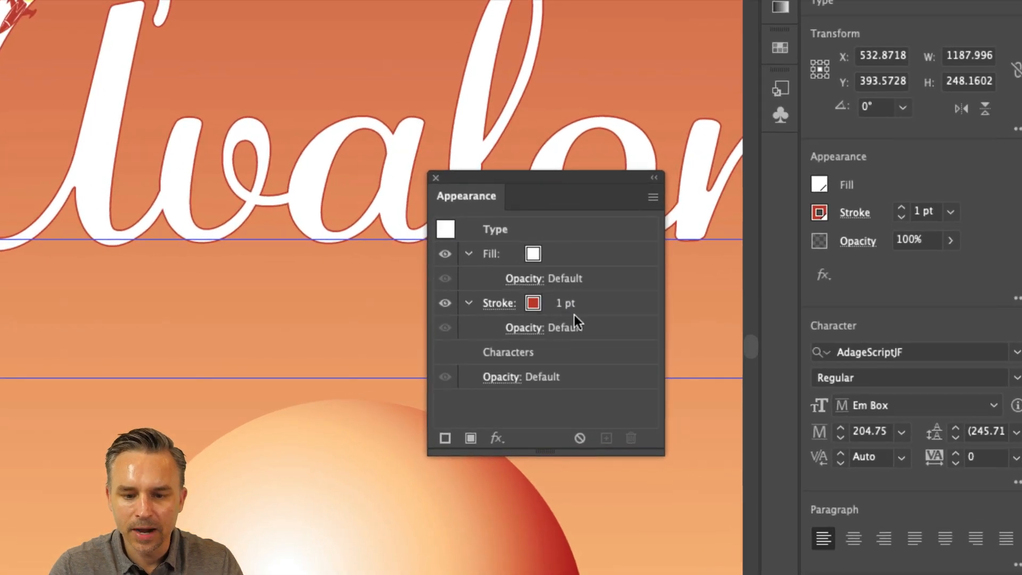
Compare the letter overlaps in "Avalon" by stacking the title's stroke above the fill and back beneath it
click(578, 302)
mouse_move(611, 302)
mouse_down()
mouse_move(627, 284)
mouse_move(631, 245)
mouse_up()
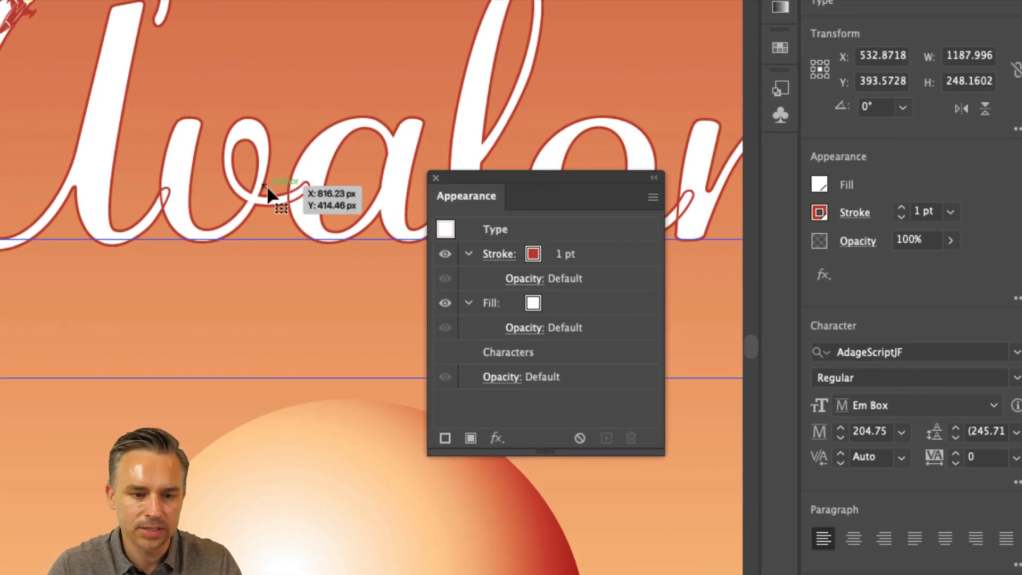
drag(618, 253, 611, 345)
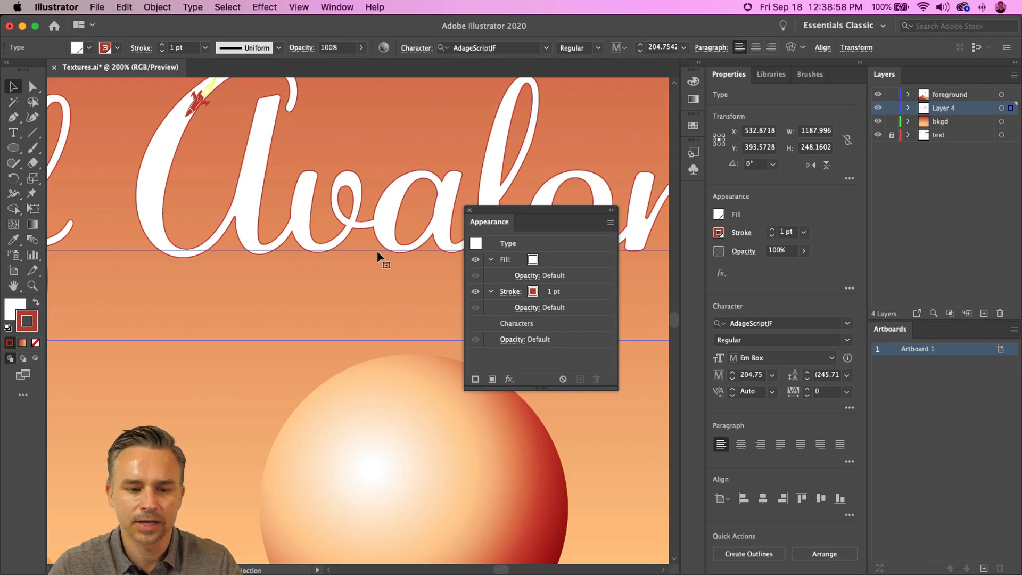
Inspect the character-level fill and stroke of the "v" in "Avalon" and return to the whole title
double_click(327, 235)
drag(314, 234, 333, 217)
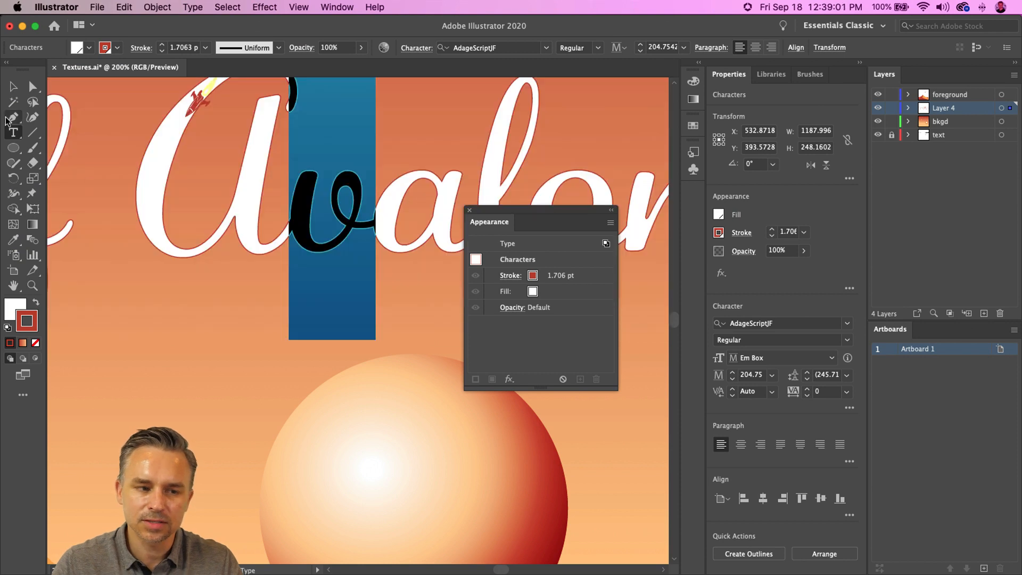
click(13, 86)
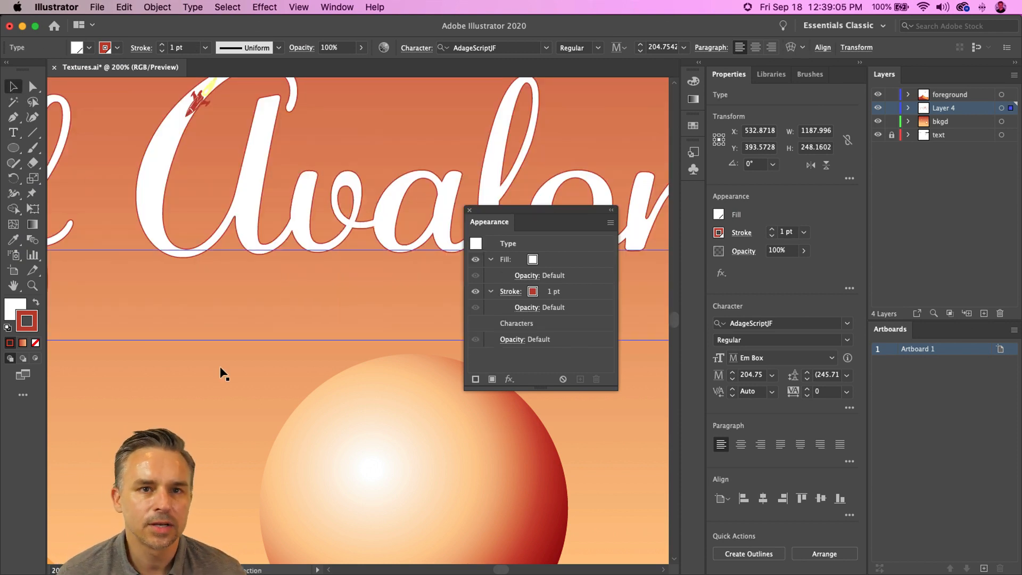
click(336, 6)
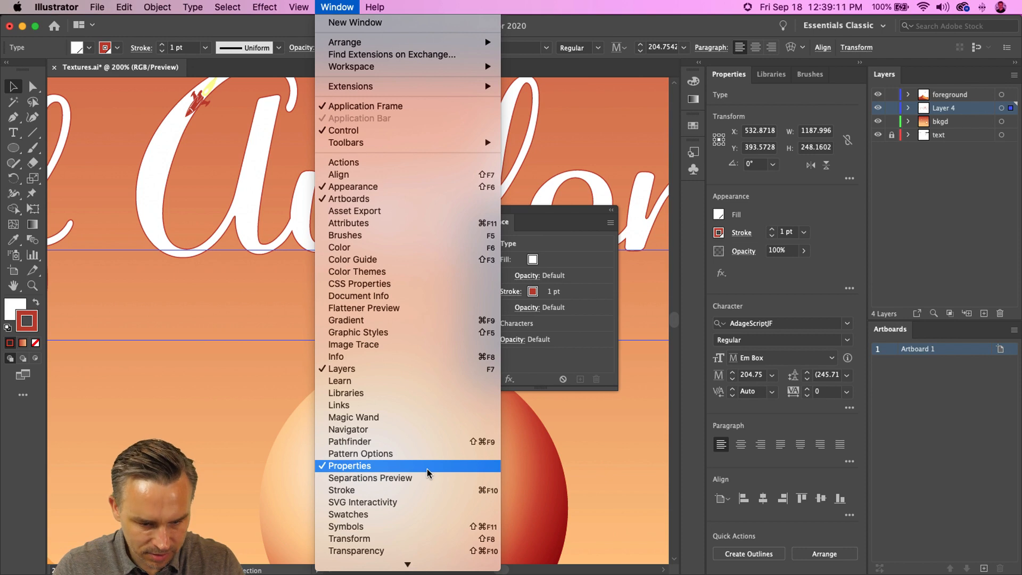
click(430, 454)
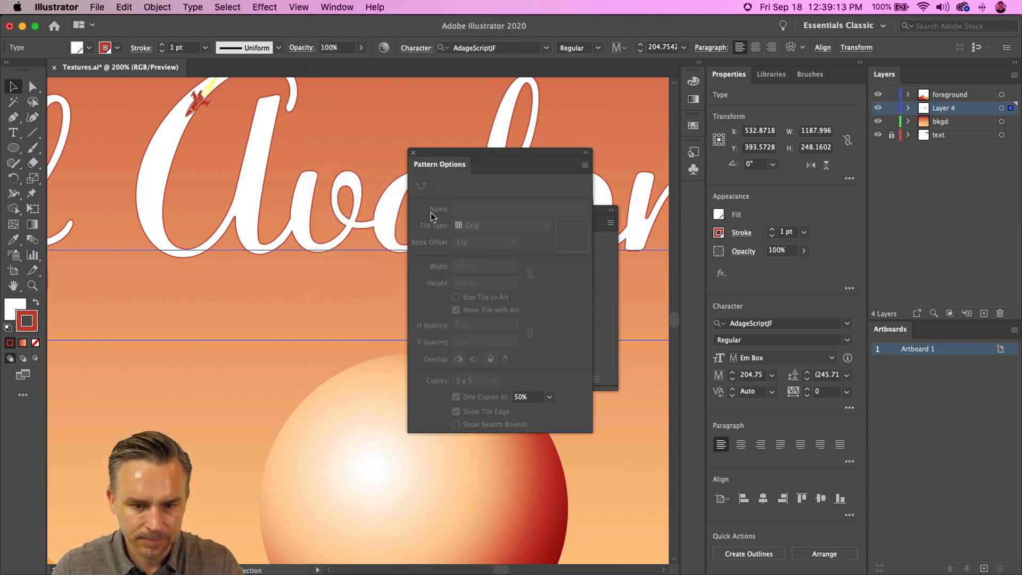
click(412, 153)
Look through the available swatch libraries and float the document's swatches beside the title's Appearance settings
drag(520, 213, 457, 134)
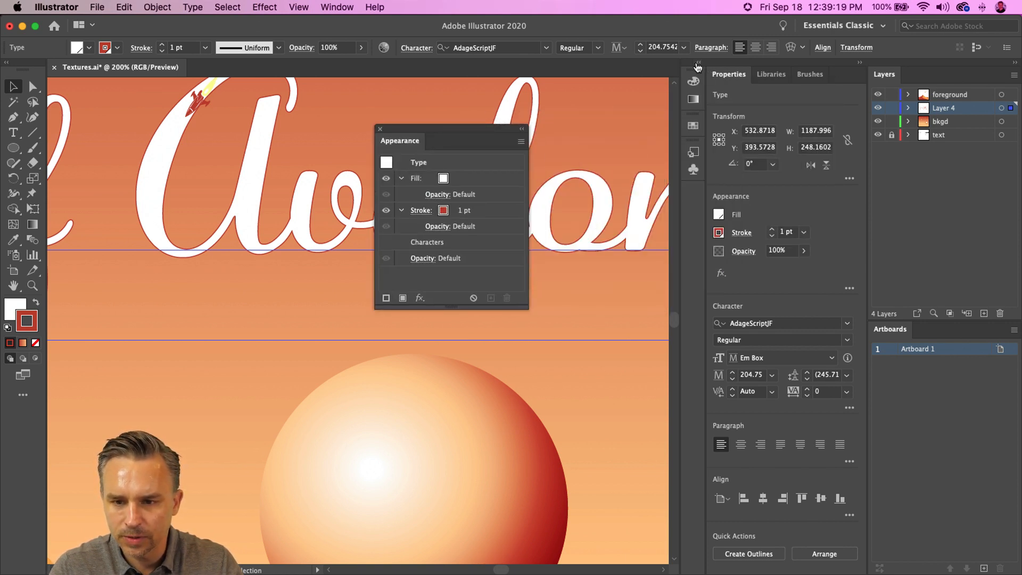
click(697, 65)
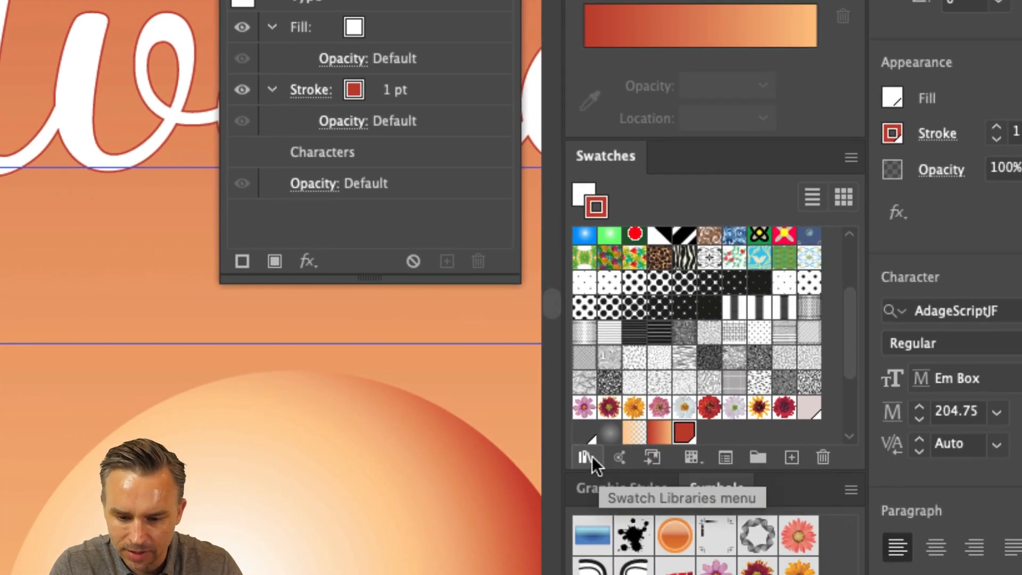
click(592, 456)
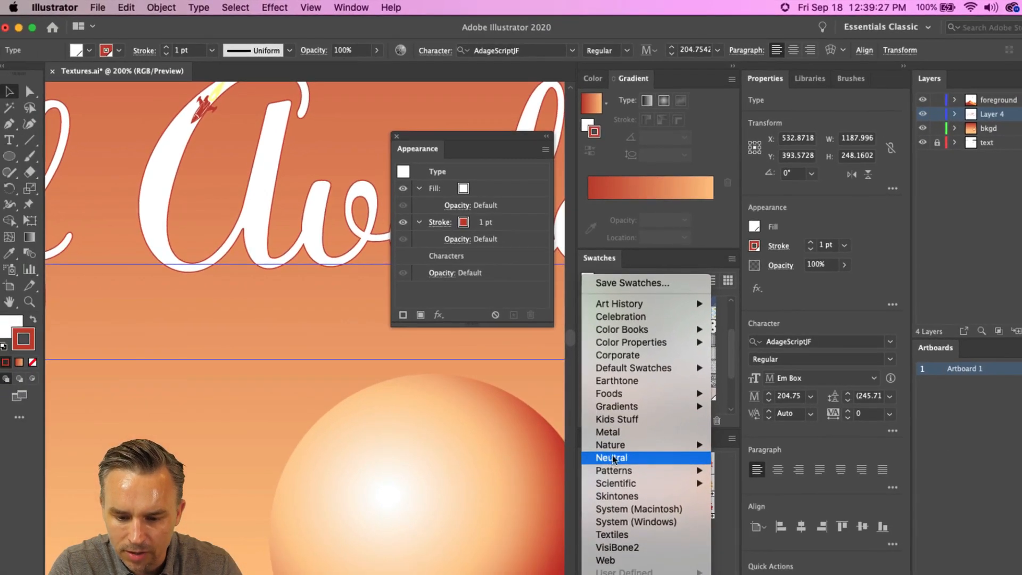
mouse_move(646, 471)
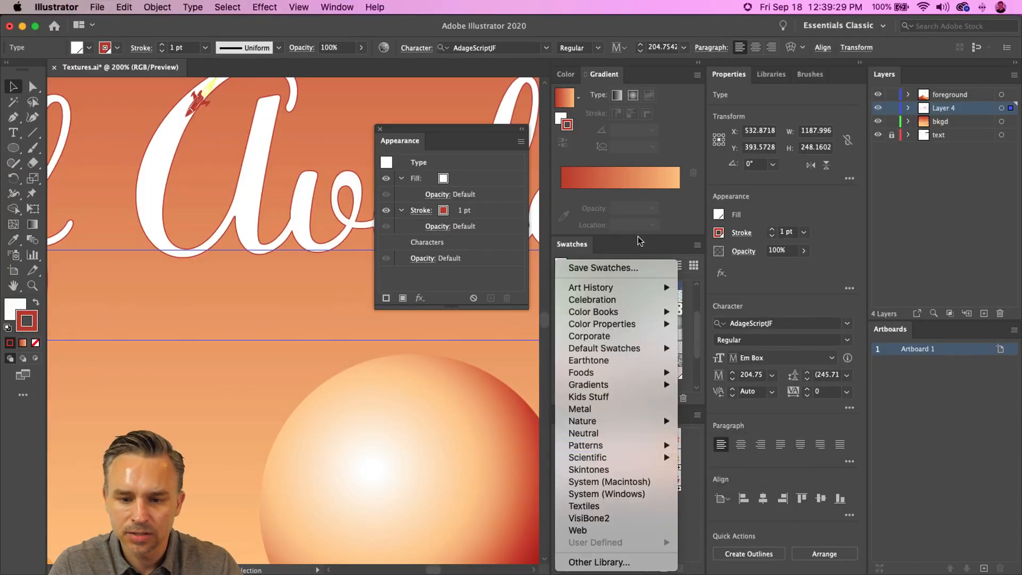
click(640, 241)
drag(572, 243, 590, 101)
click(698, 62)
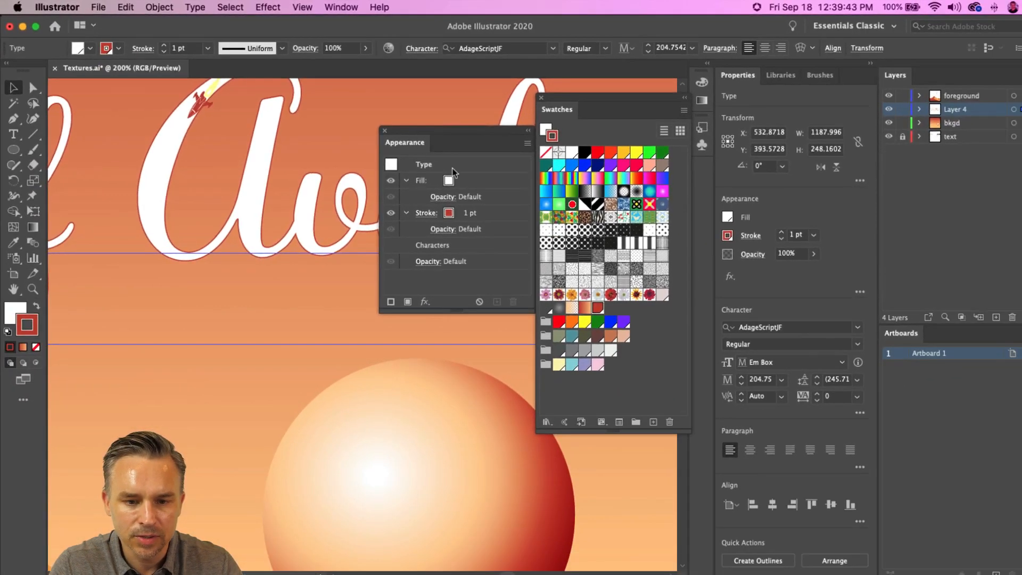
Add a second fill to the title, stacked above the existing white fill
click(370, 136)
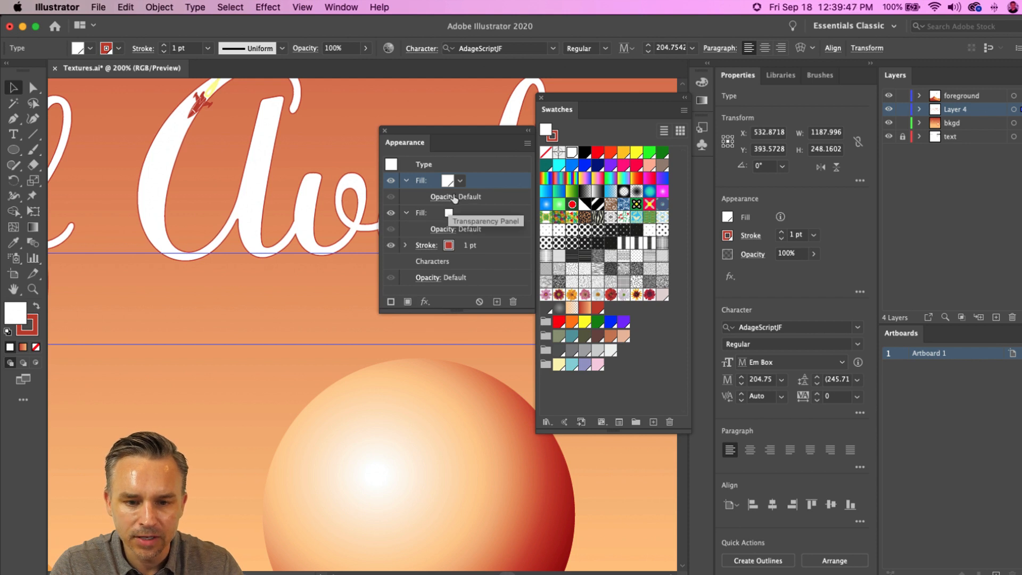
click(460, 181)
click(462, 181)
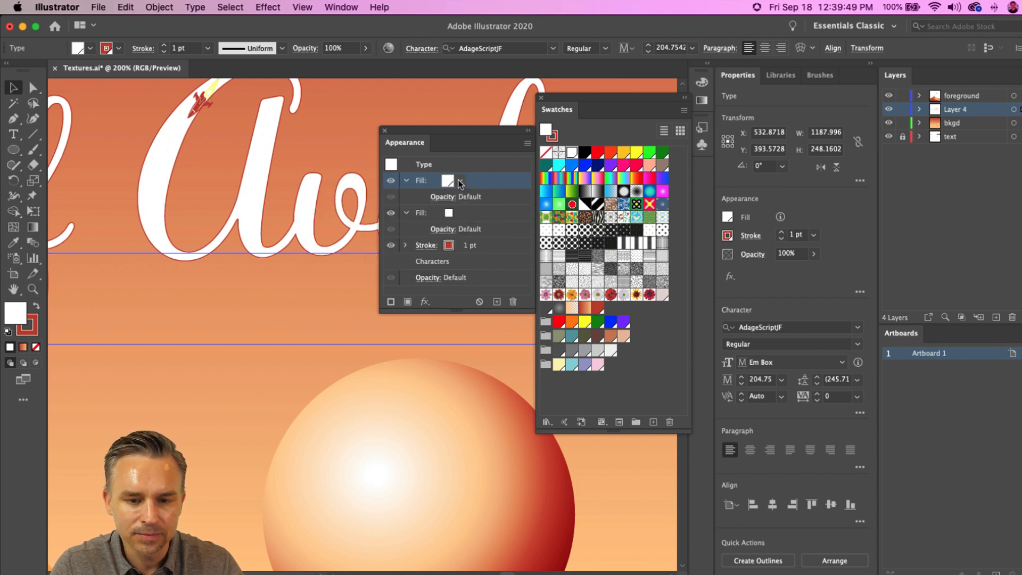
click(450, 213)
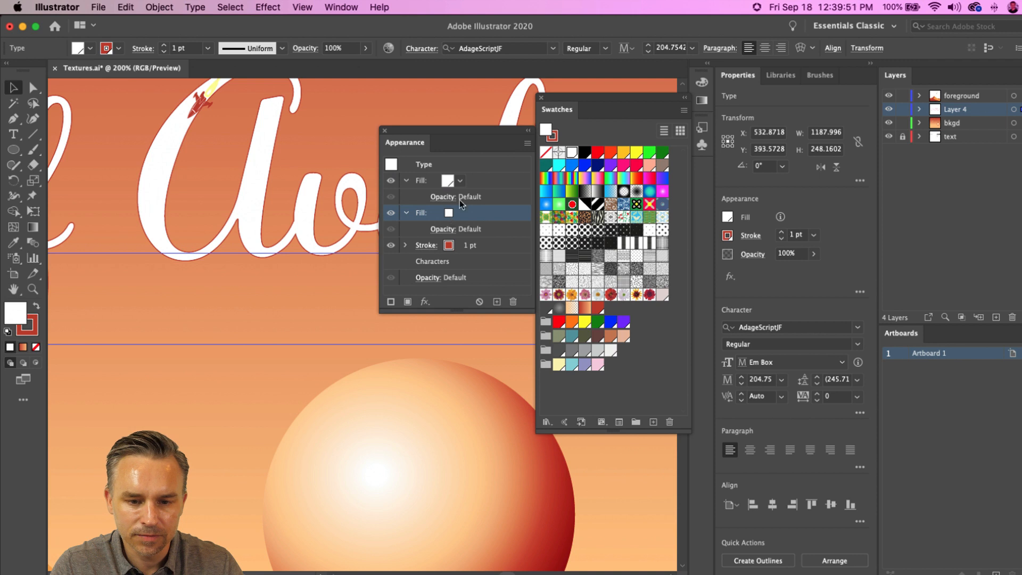
click(459, 182)
click(460, 182)
click(450, 181)
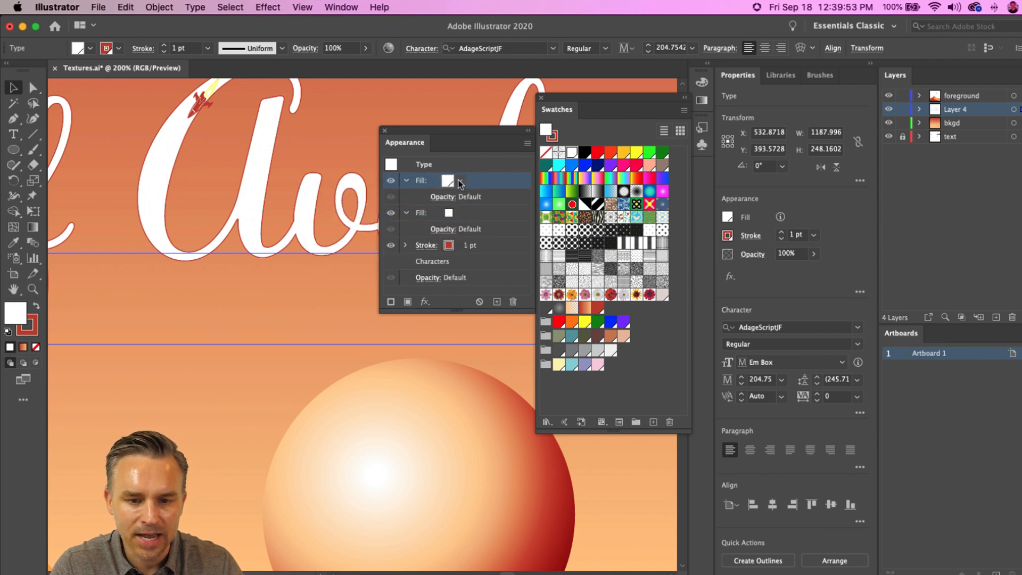
Try several dot, crosshatch and grain pattern swatches on the title's upper fill and settle on the sparse black dots
click(460, 181)
click(378, 239)
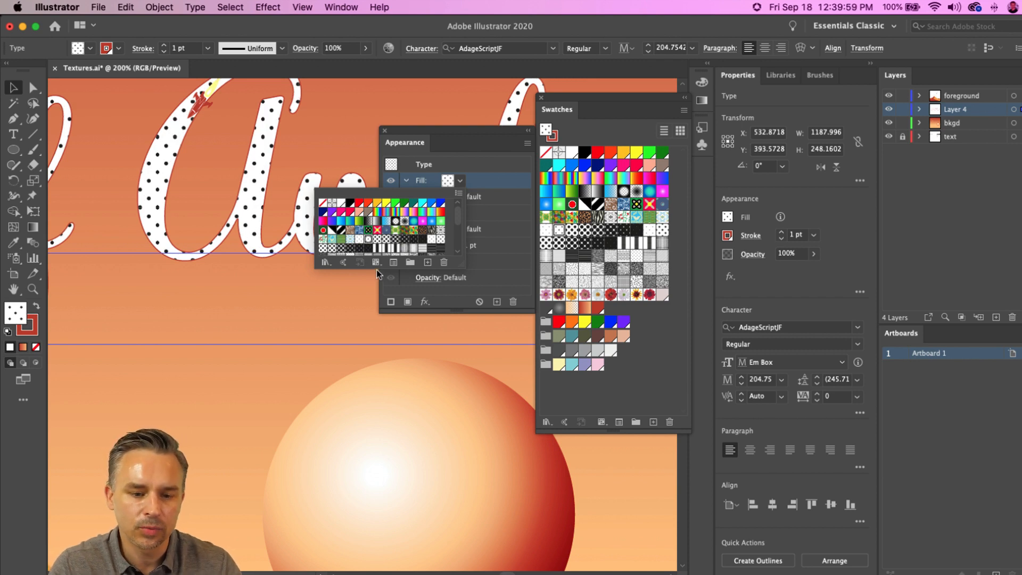
drag(463, 269, 491, 398)
click(374, 248)
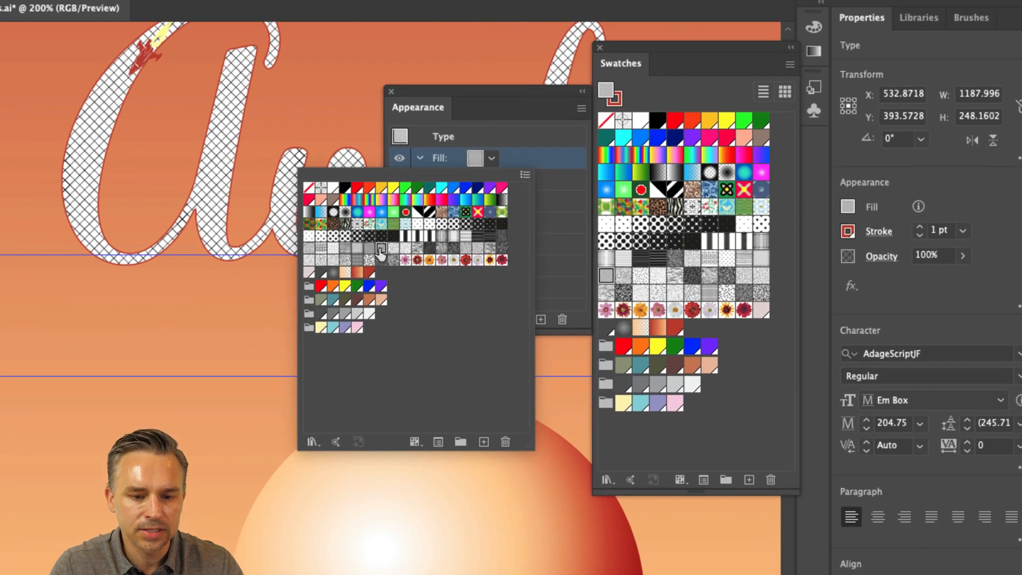
click(381, 250)
click(380, 260)
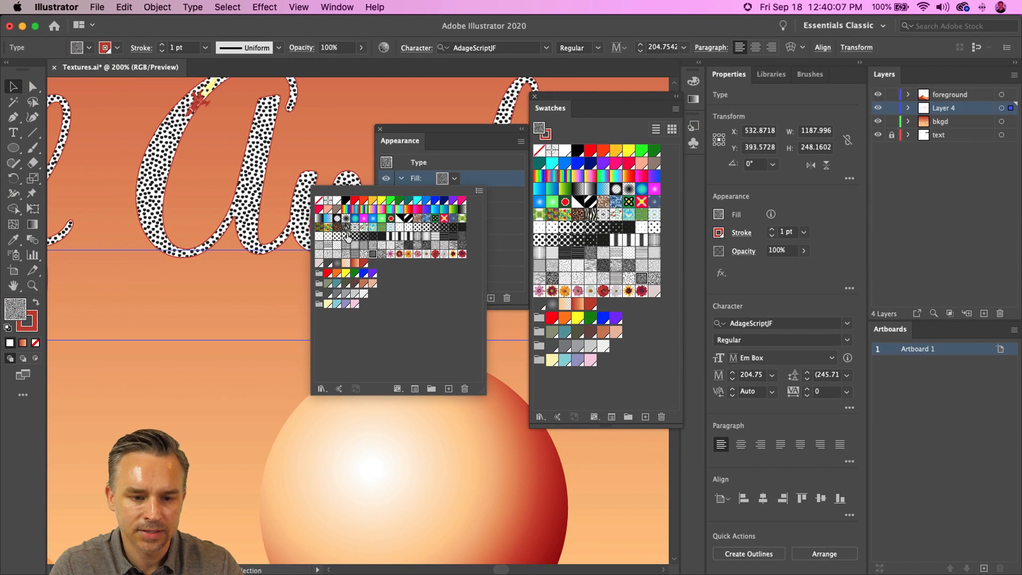
click(333, 241)
click(321, 238)
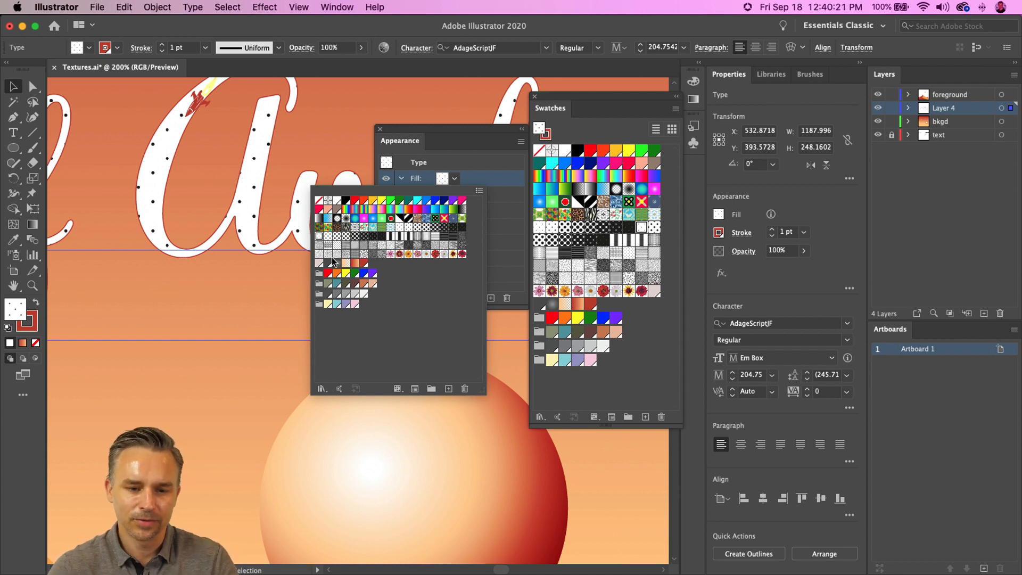
click(478, 164)
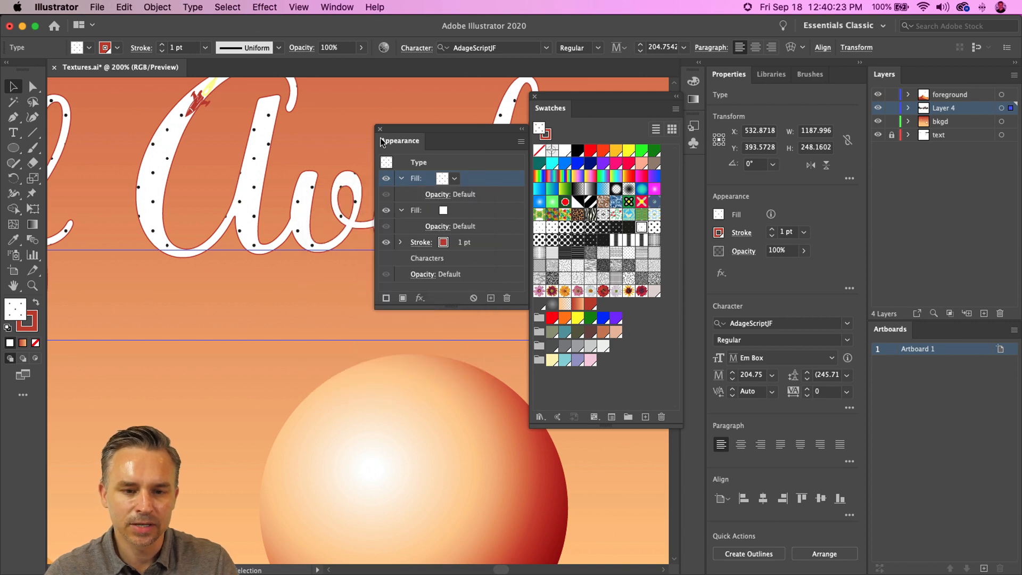
Dock the floating Swatches and Appearance settings again and collapse the Properties to free up the canvas
drag(389, 146, 386, 195)
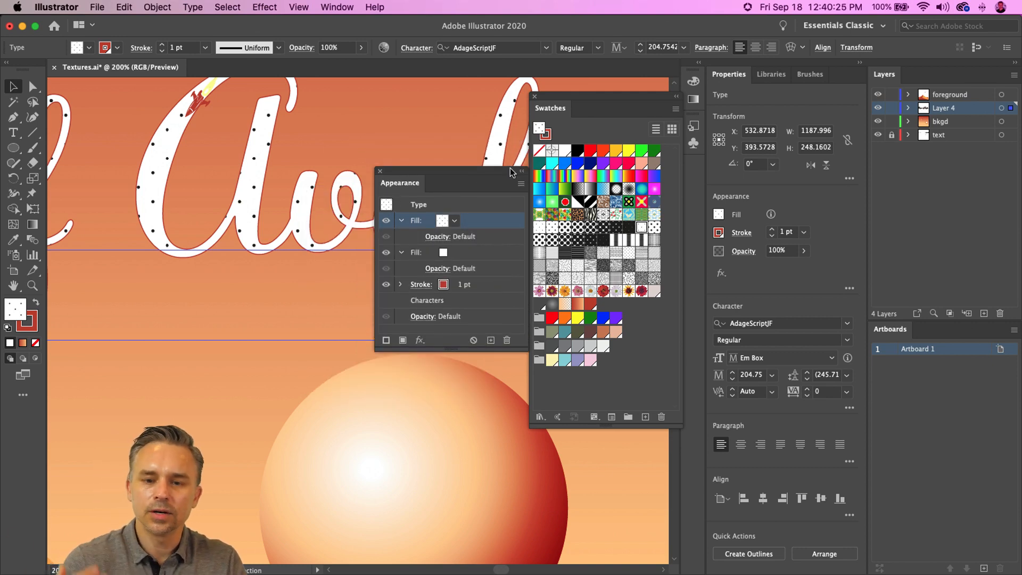
drag(553, 111, 693, 165)
drag(410, 184, 694, 194)
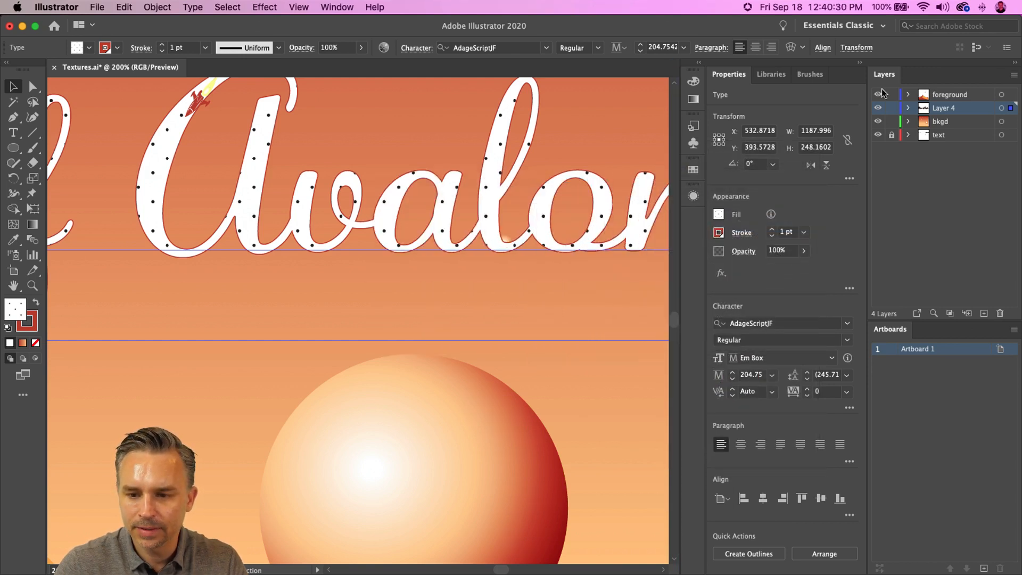
click(861, 63)
Move the dotted title off the artboard into the empty area beneath the elements-of-art list
key(super+0)
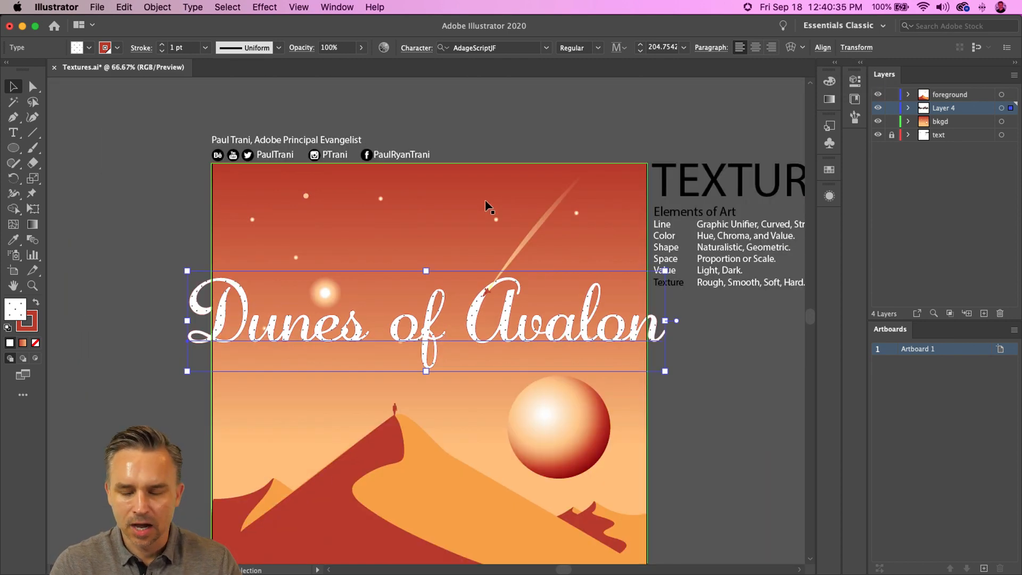
key(super+0)
drag(217, 285, 719, 314)
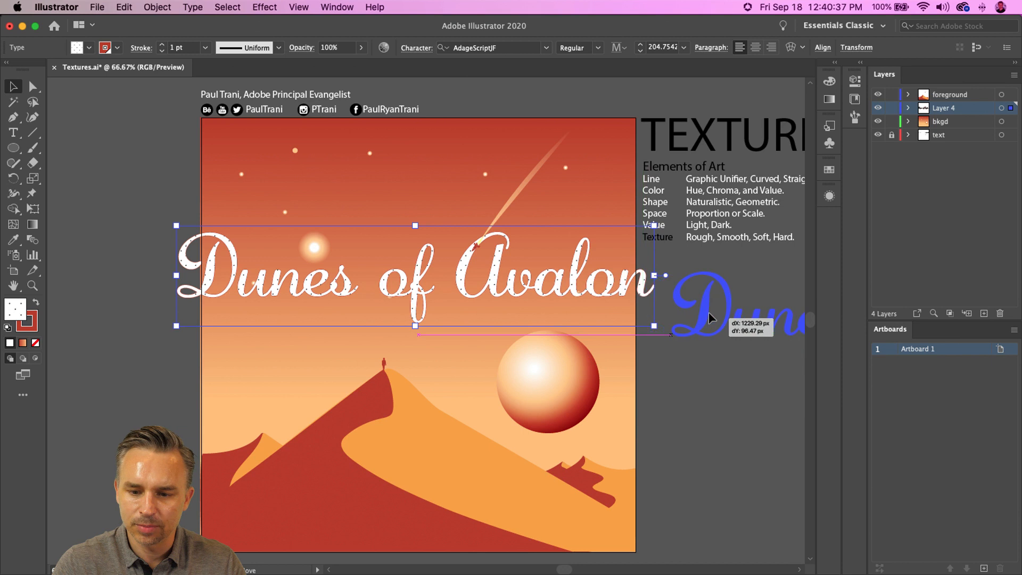
Move the large planet higher in the sky, shrink it to about two-thirds size and place it below the comet
click(534, 387)
drag(533, 387, 502, 330)
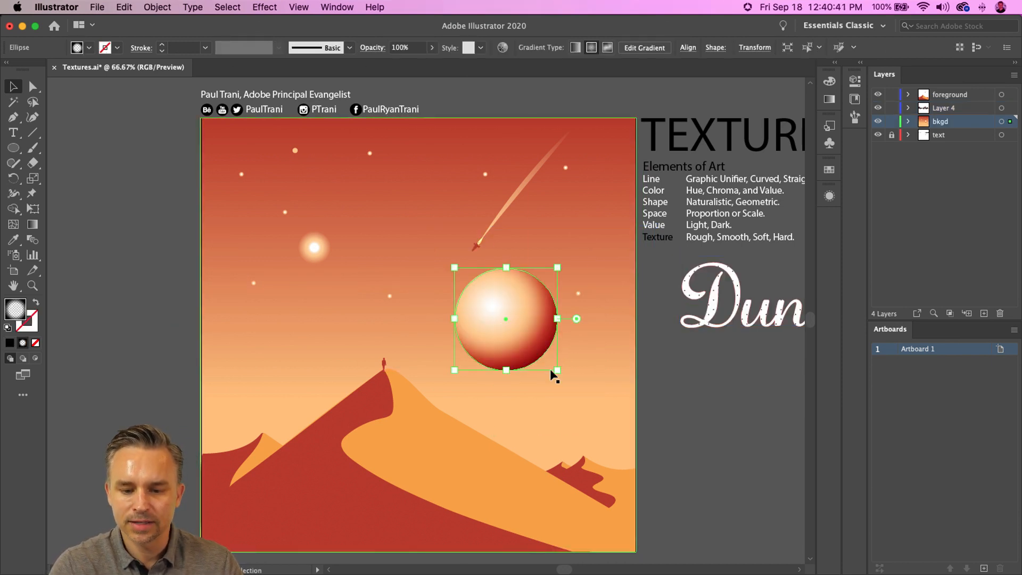
drag(557, 370, 522, 335)
drag(486, 301, 508, 314)
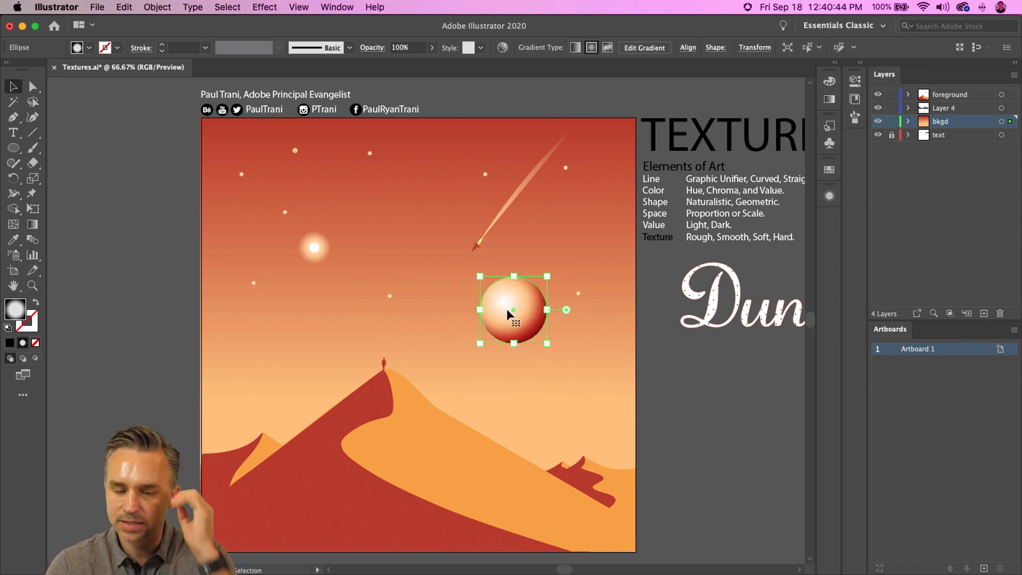
Expand the collapsed side settings and group Swatches with Color and Gradient, and Appearance with Graphic Styles and Symbols
click(151, 239)
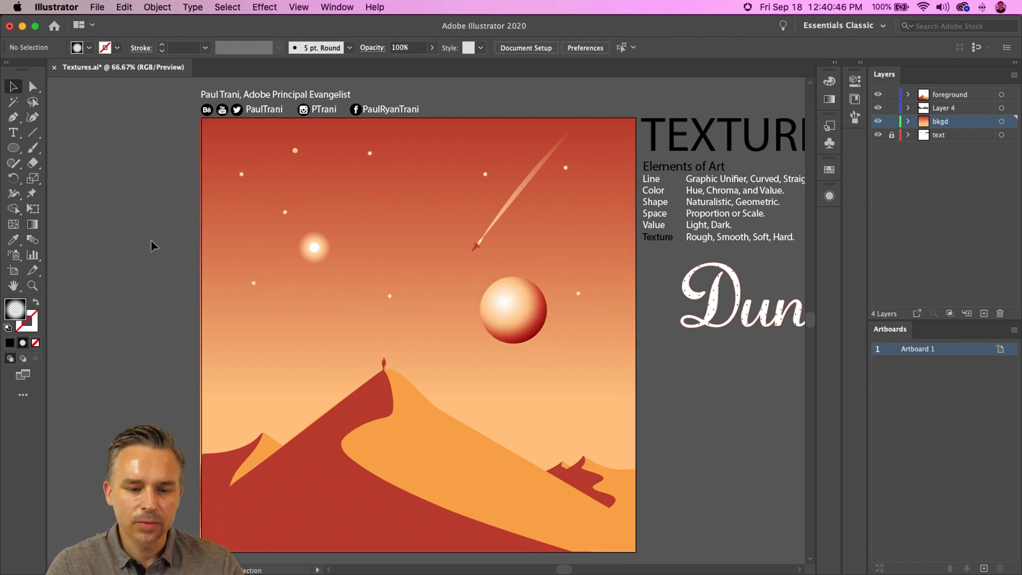
click(835, 64)
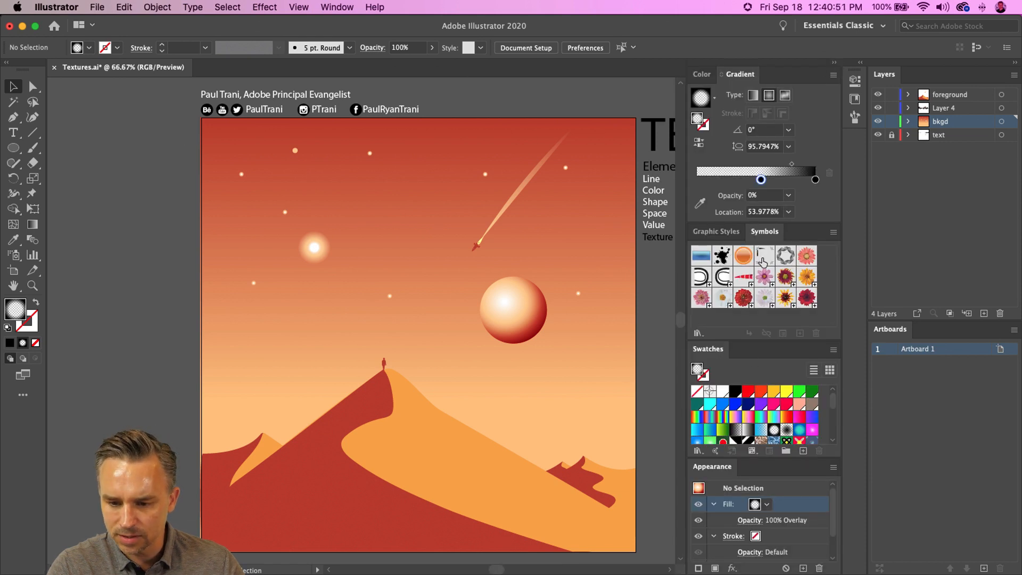
drag(715, 353, 761, 75)
drag(713, 414, 735, 259)
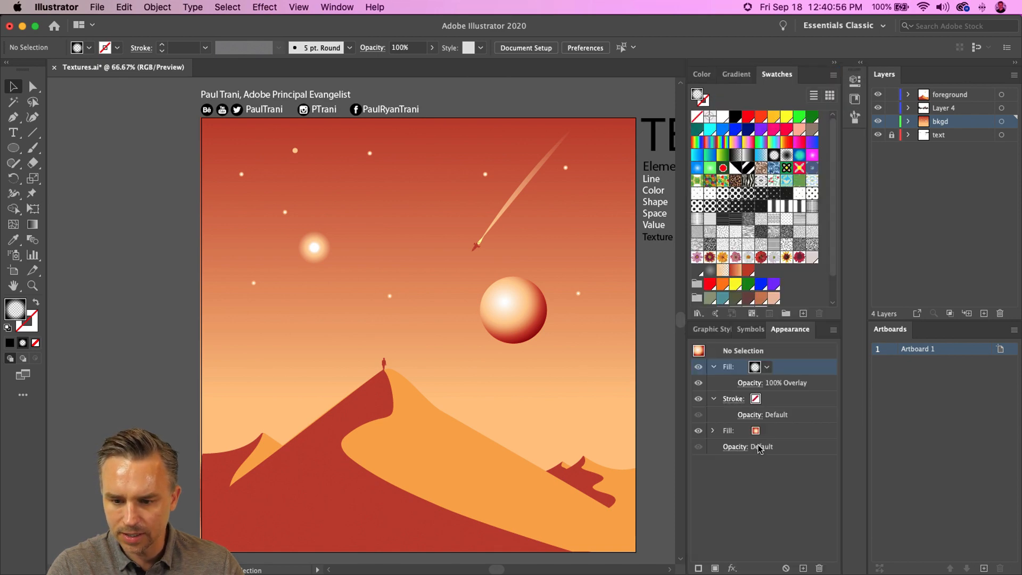
Add two extra fills to the sky background rectangle and apply a large black dot pattern to the uppermost one
click(402, 301)
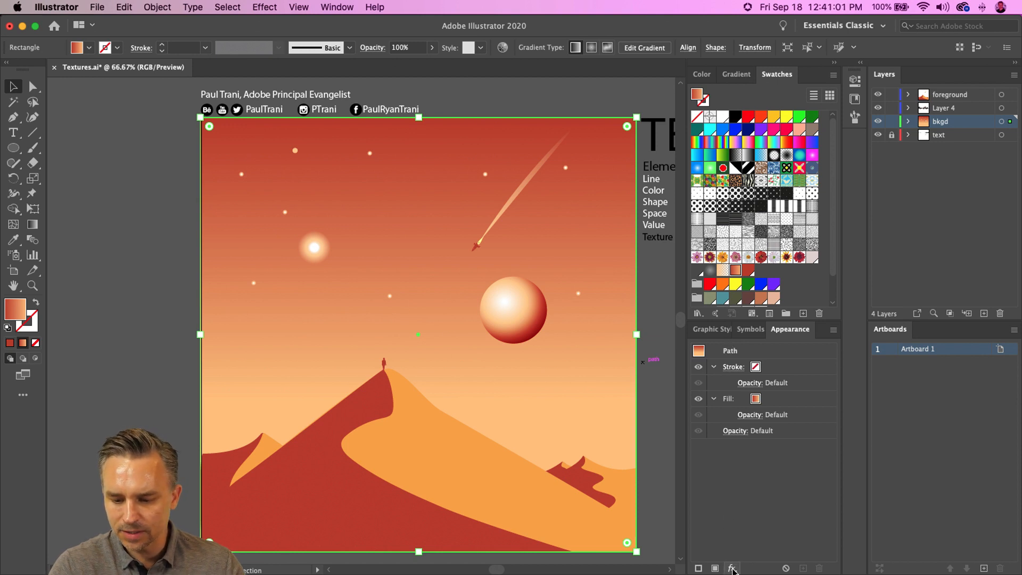
click(715, 568)
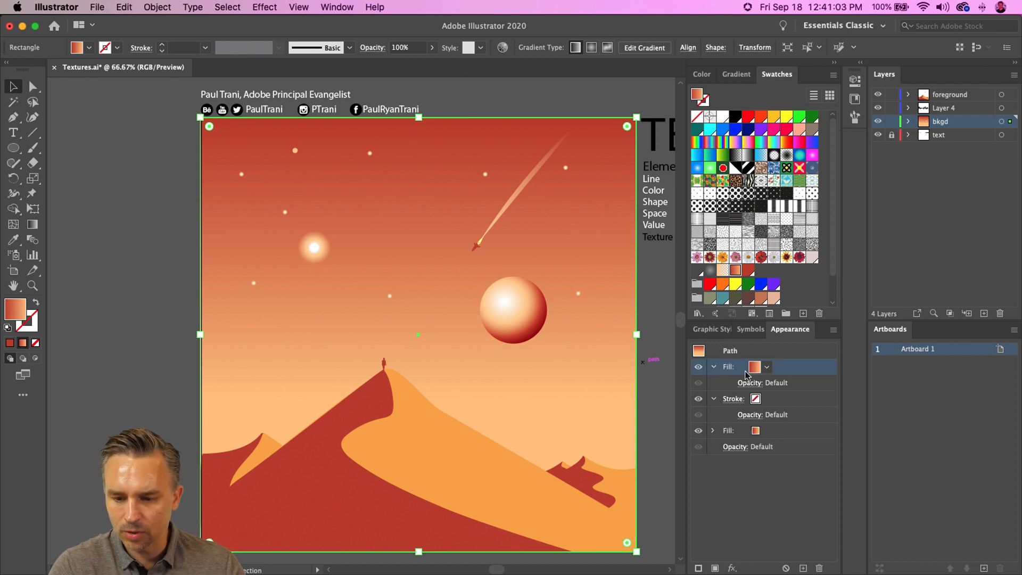
click(715, 569)
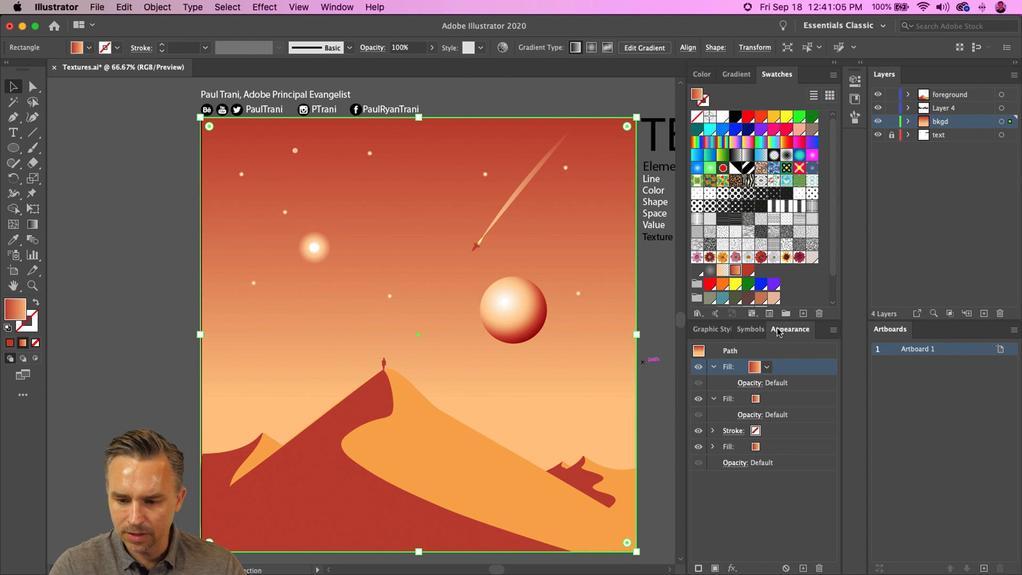
click(765, 367)
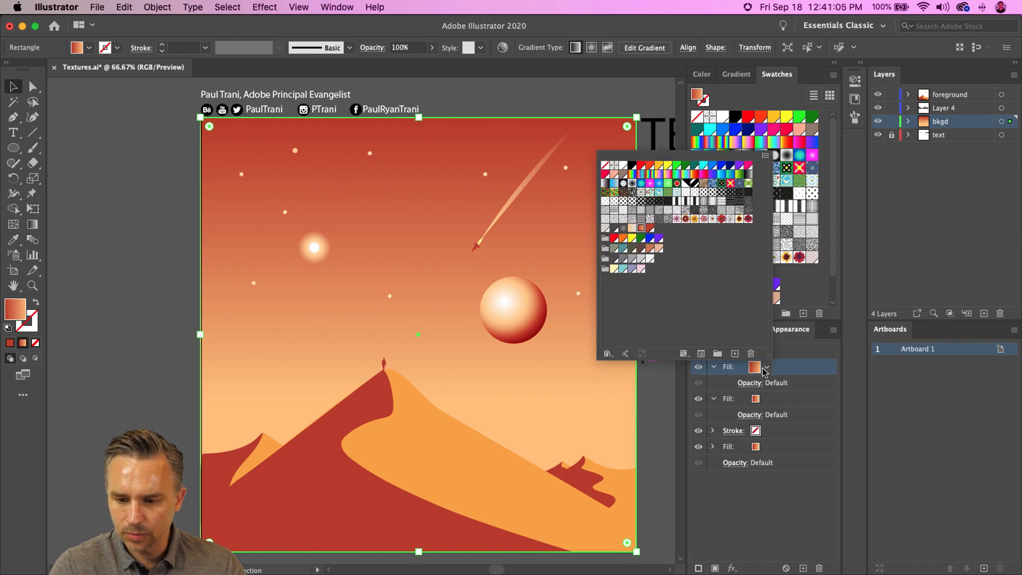
click(632, 202)
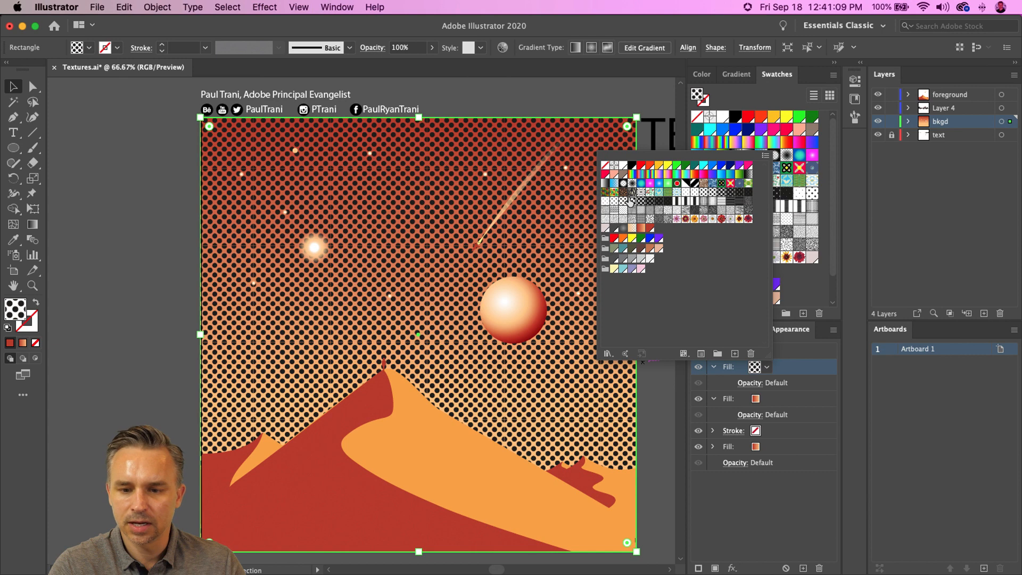
click(731, 488)
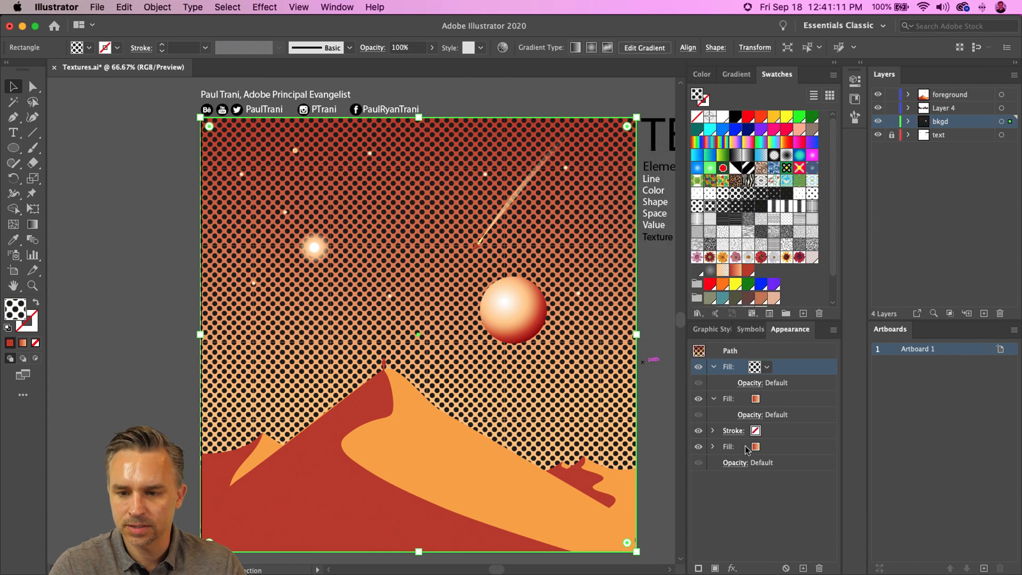
Set the blend mode of the sky's dot pattern fill to Overlay
click(751, 384)
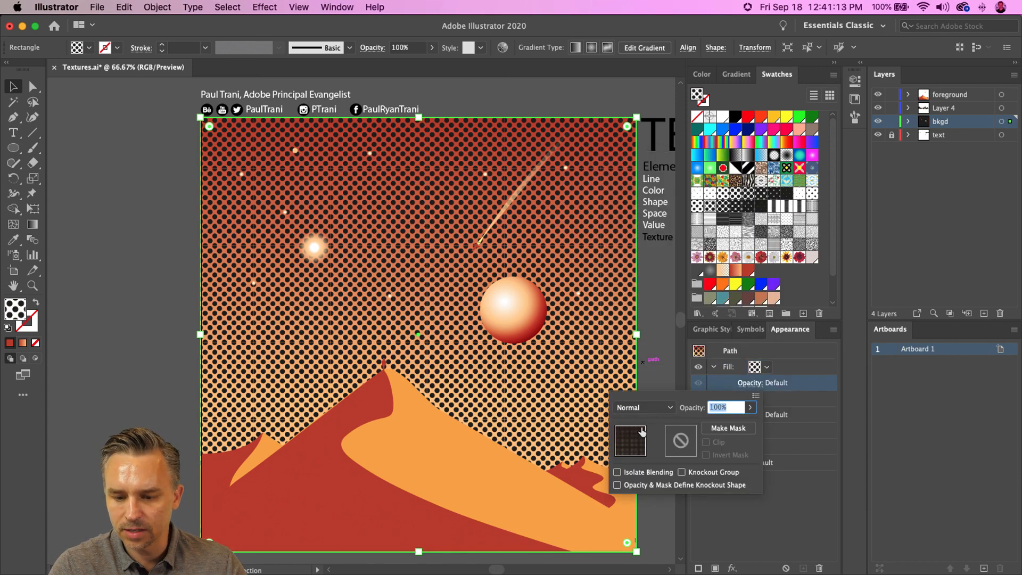
click(646, 408)
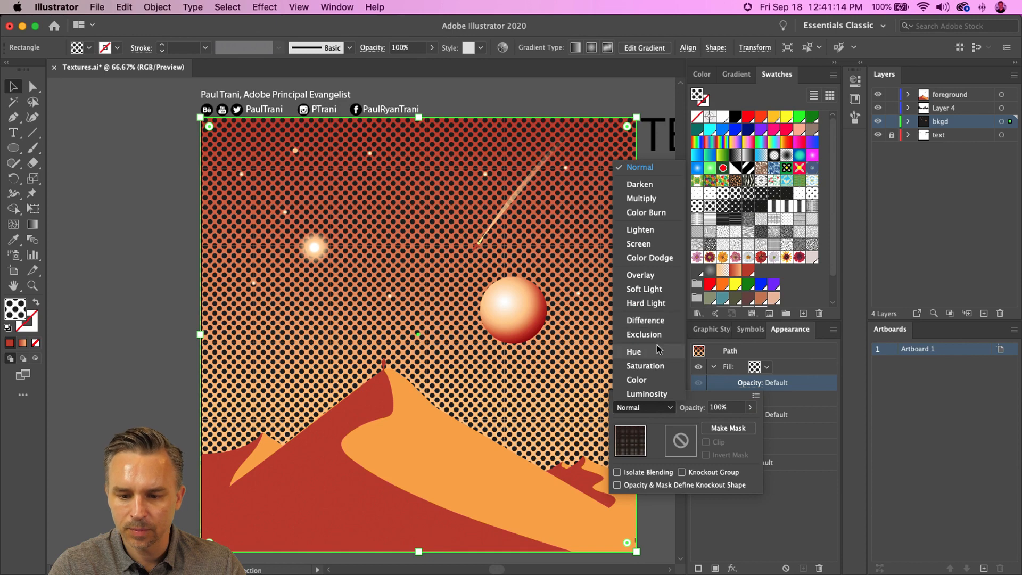
click(646, 276)
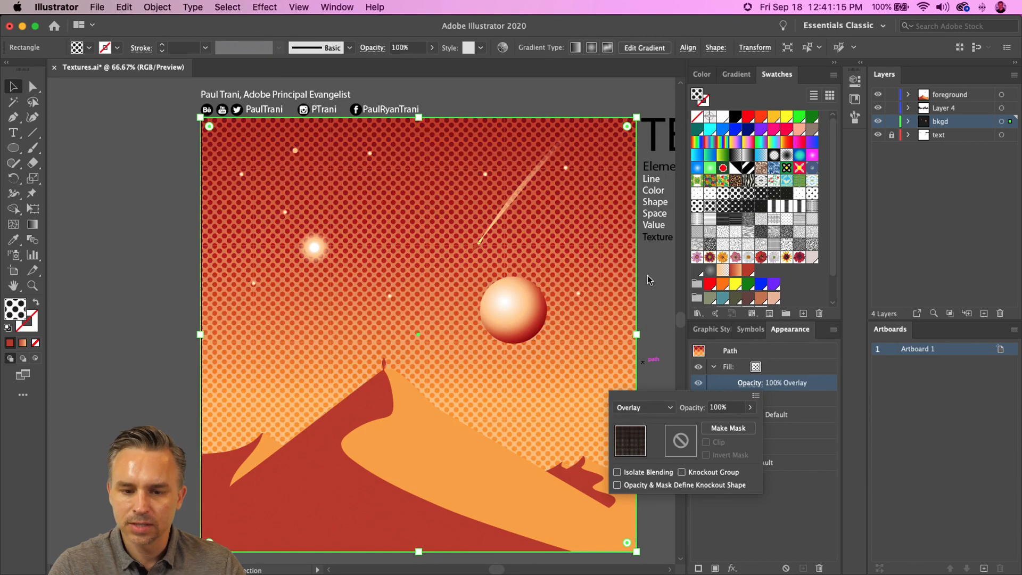
click(175, 219)
click(175, 219)
drag(175, 220, 165, 200)
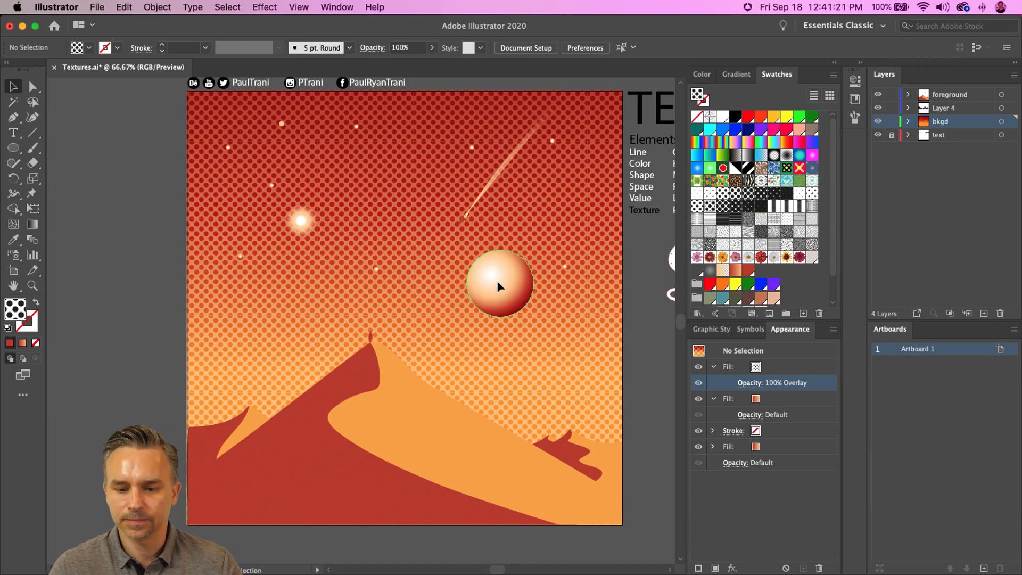
Delete the upper overlay gradient fill from the large planet
click(497, 285)
click(793, 367)
click(819, 568)
click(170, 222)
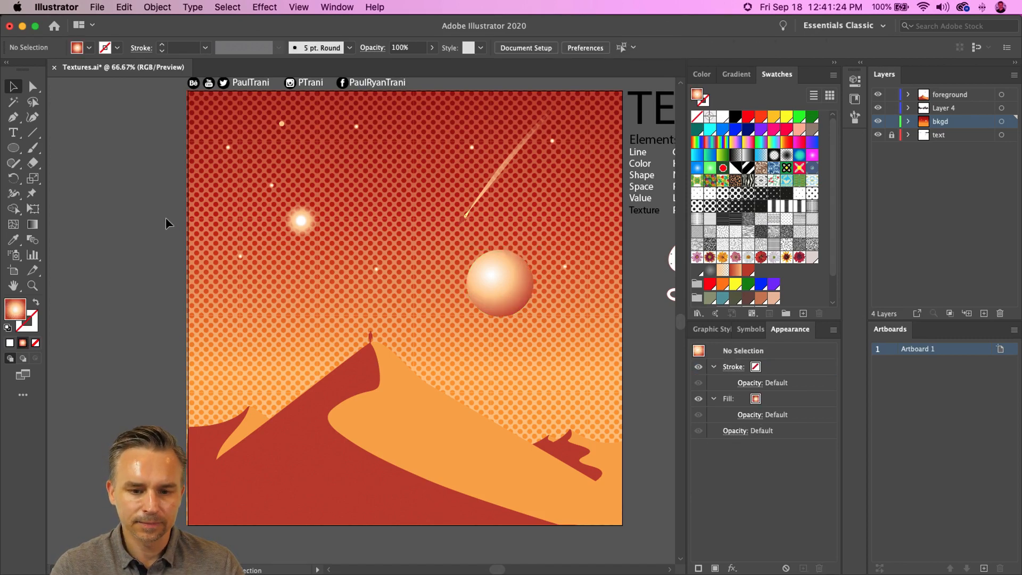
Add a new fill to the large orange dune and give it a medium black dot pattern after trying the sparse dots
click(423, 454)
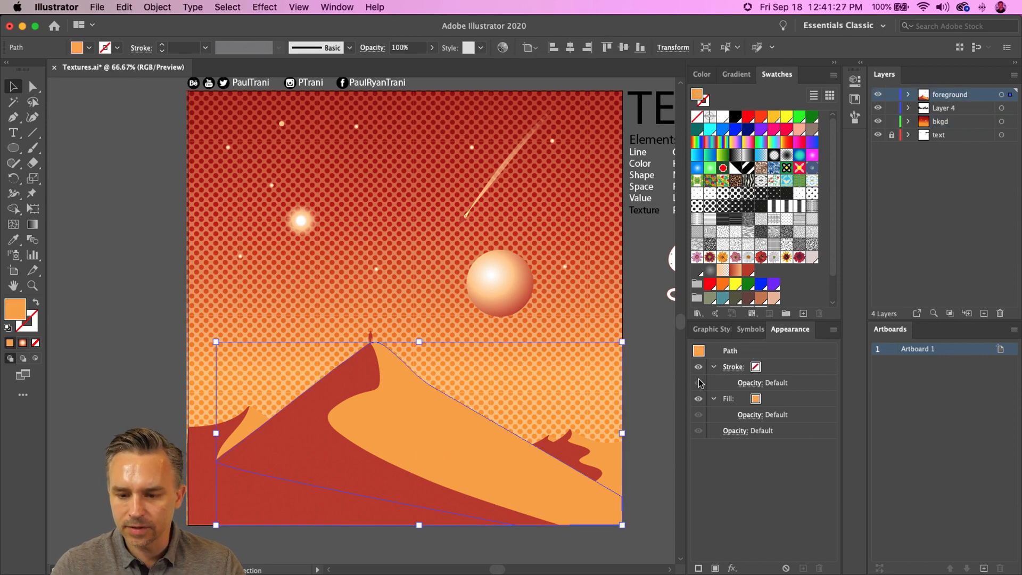
click(715, 567)
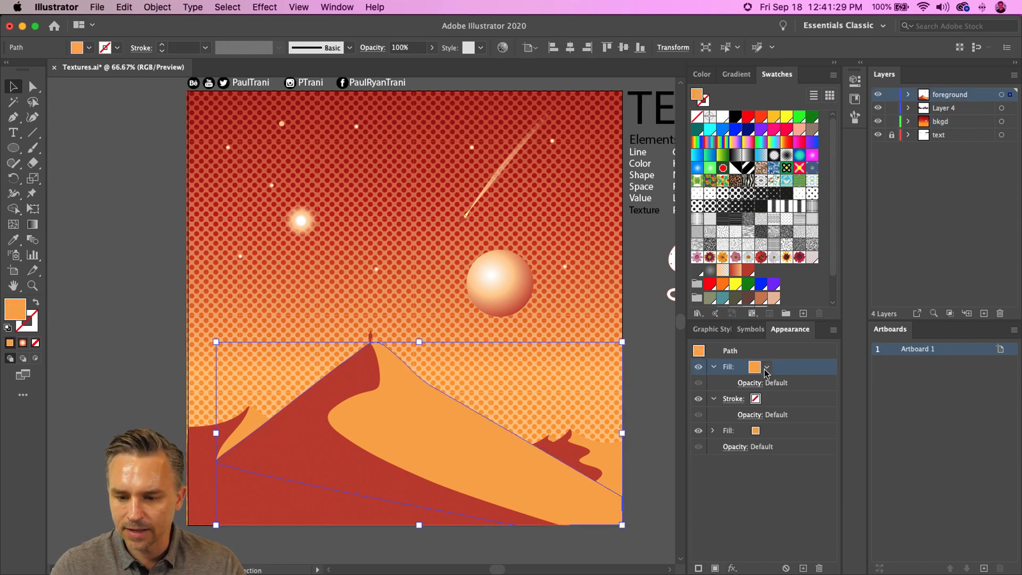
click(767, 367)
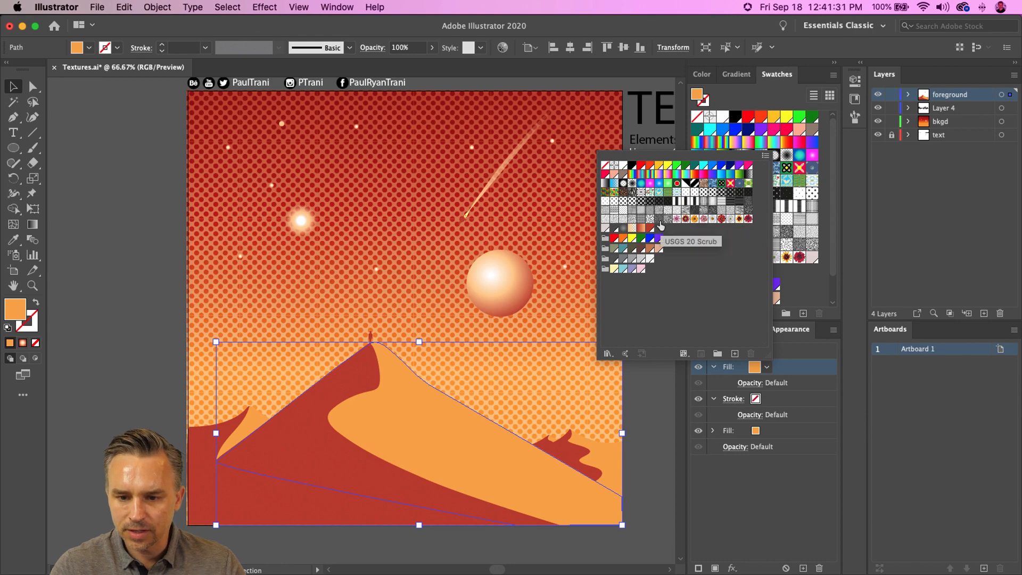
click(606, 201)
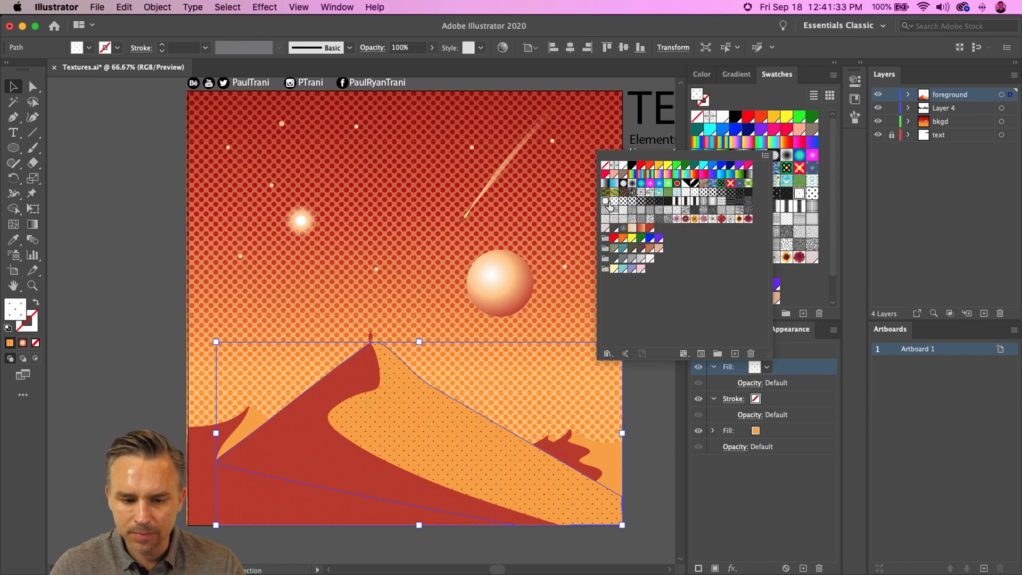
click(615, 202)
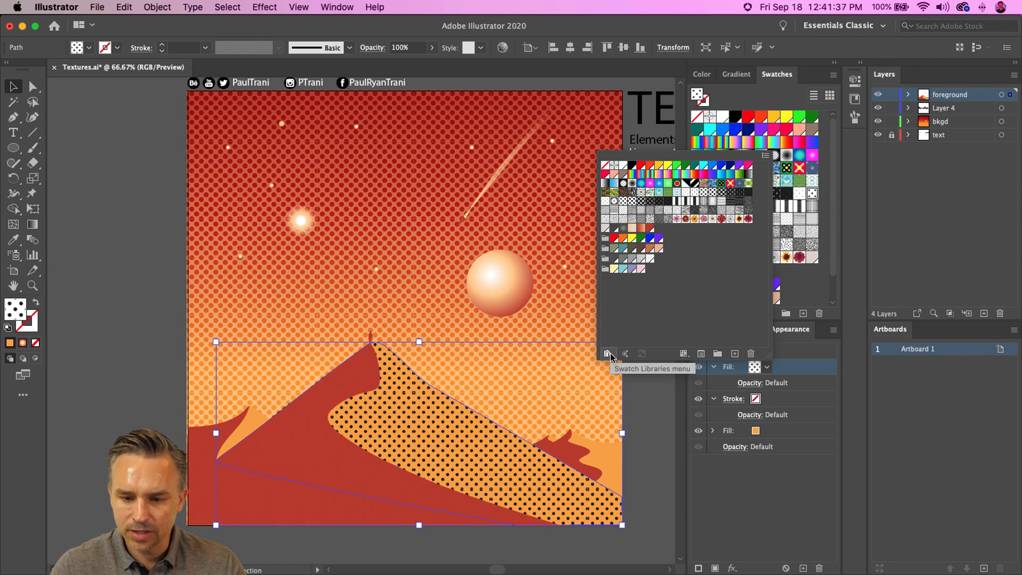
Set the blend mode of the orange dune's dot pattern fill to Overlay, keeping its opacity at 100%
click(750, 382)
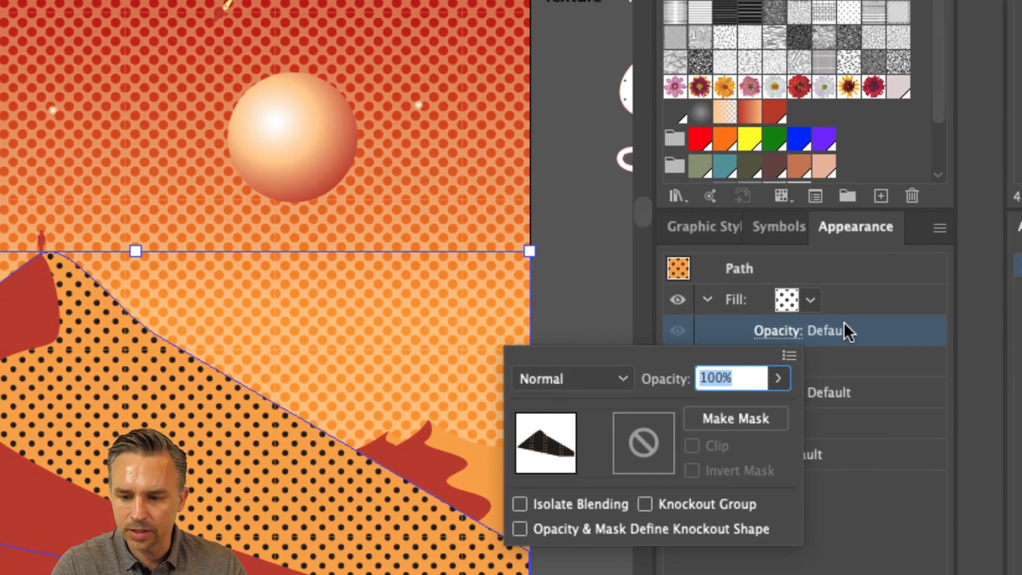
click(768, 330)
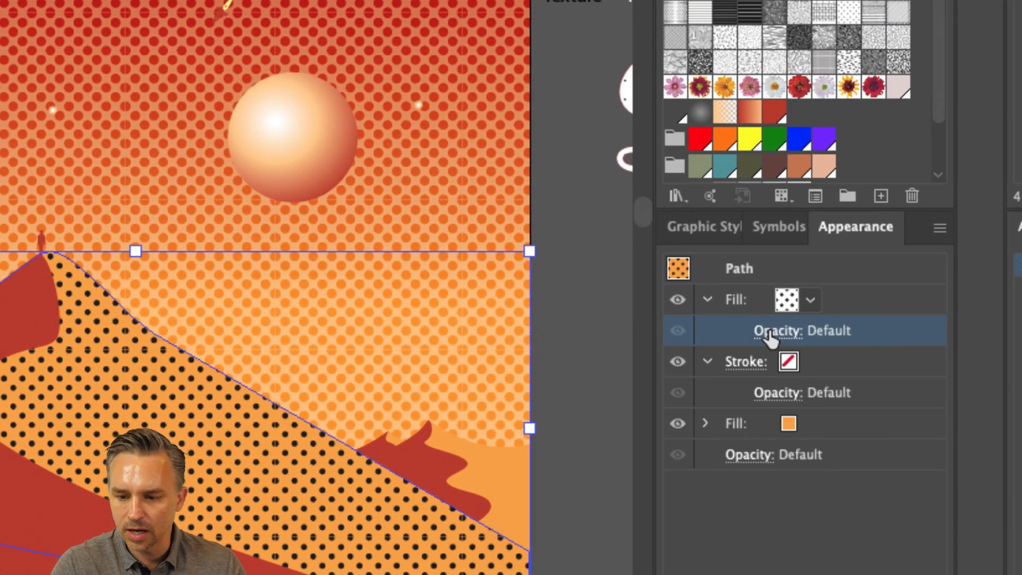
click(768, 330)
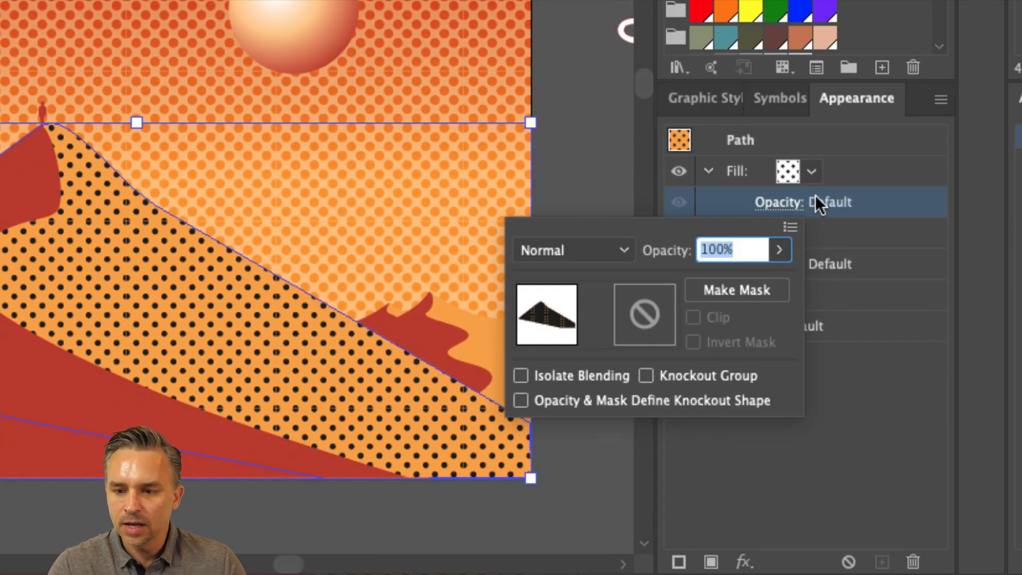
click(783, 207)
click(780, 206)
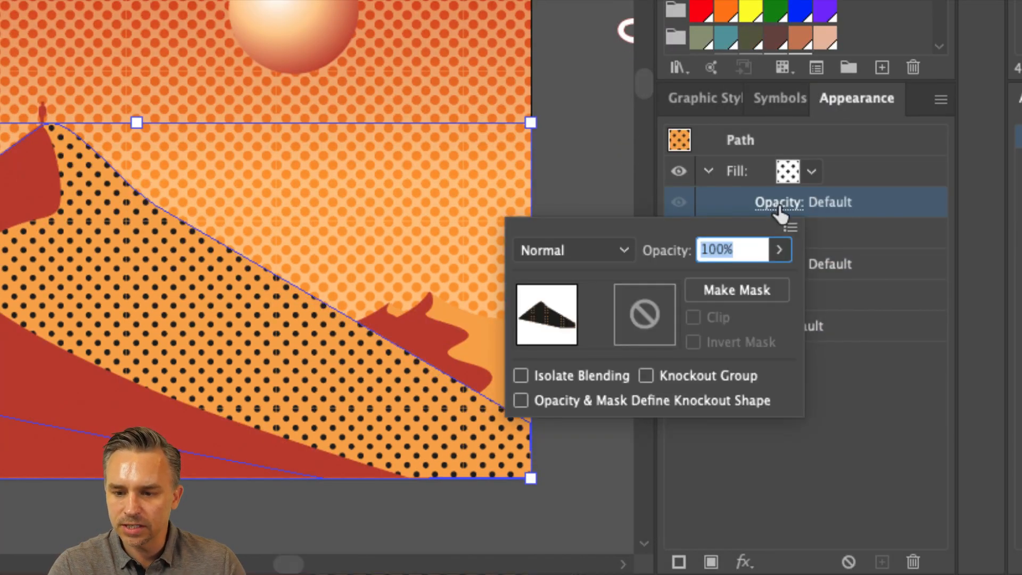
click(778, 250)
drag(770, 279, 808, 279)
click(570, 250)
click(570, 250)
click(558, 251)
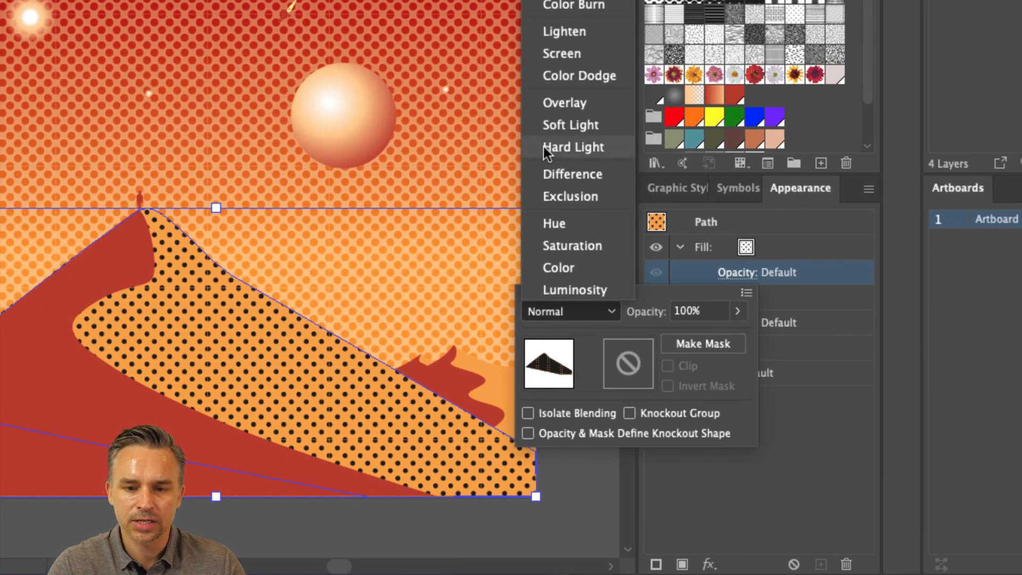
click(564, 103)
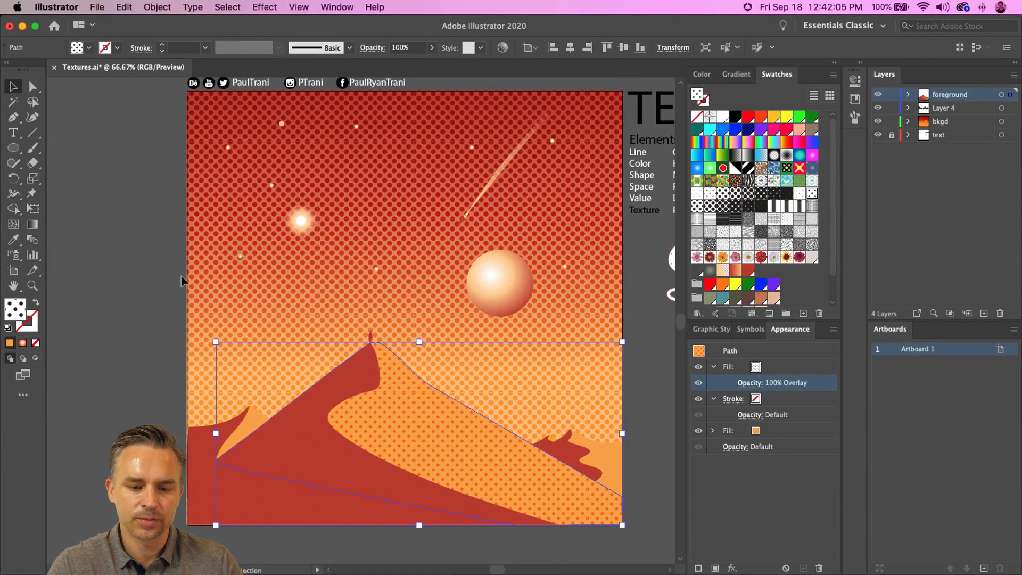
click(173, 272)
Add a new fill to the large planet, compare several dot pattern swatches and settle on the medium black dots
scroll(164, 196, up, 2)
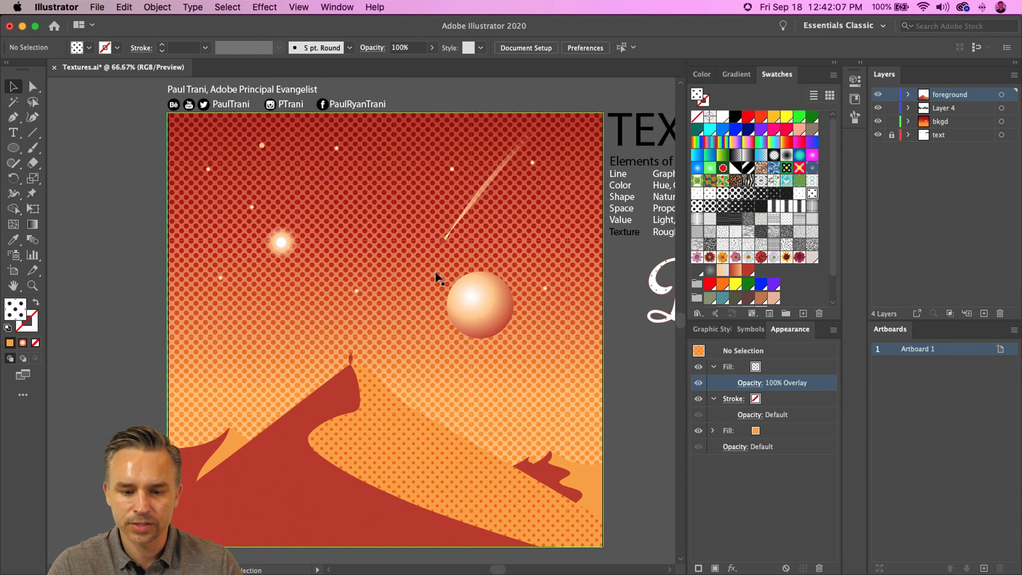
click(490, 301)
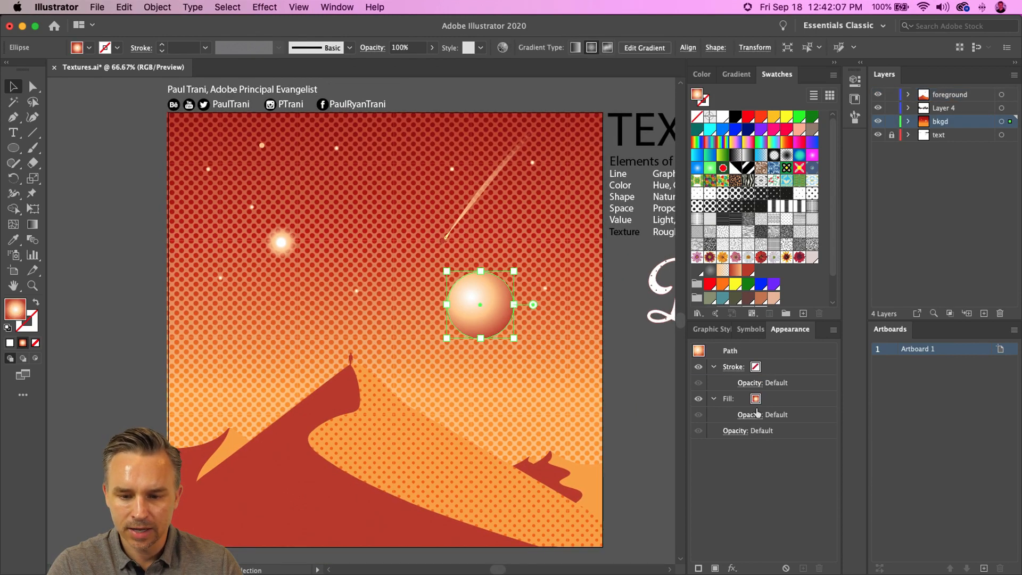
click(715, 568)
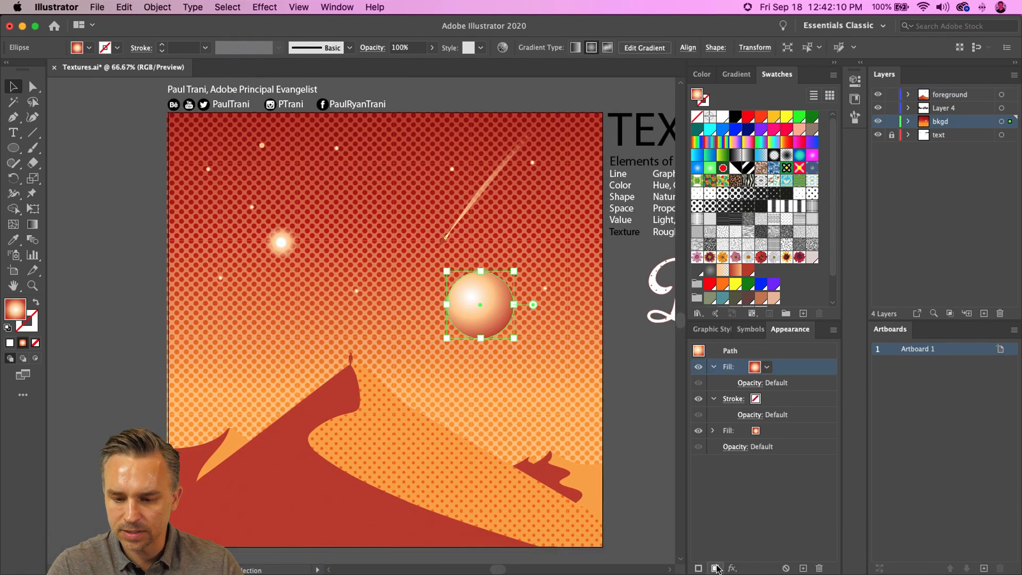
click(767, 367)
click(643, 204)
click(623, 201)
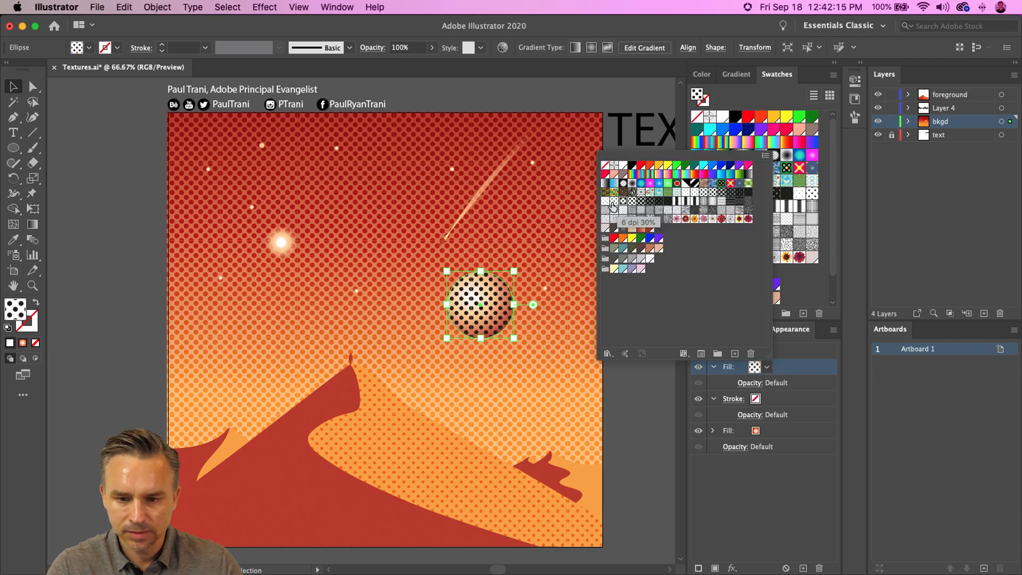
click(614, 201)
click(605, 202)
click(613, 201)
click(785, 370)
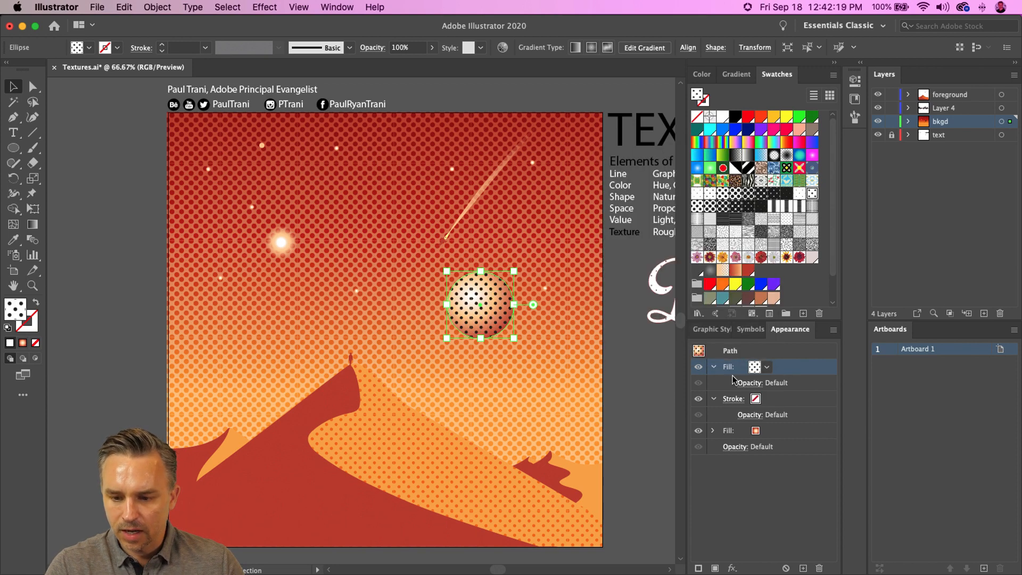
Blend the planet's dot pattern fill with its gradient using Overlay, and deselect the planet
click(743, 383)
click(669, 407)
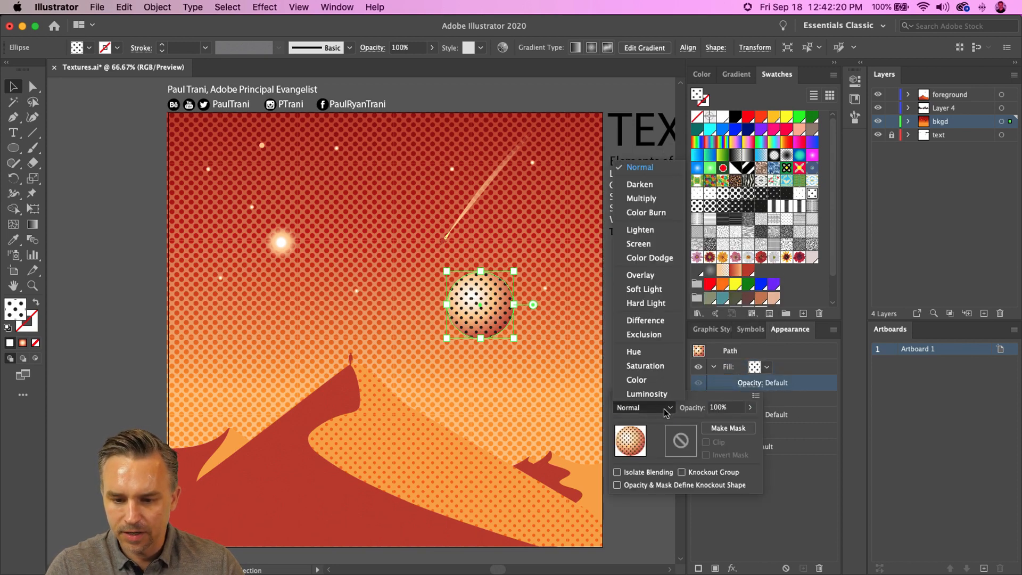
click(645, 278)
click(75, 197)
click(101, 216)
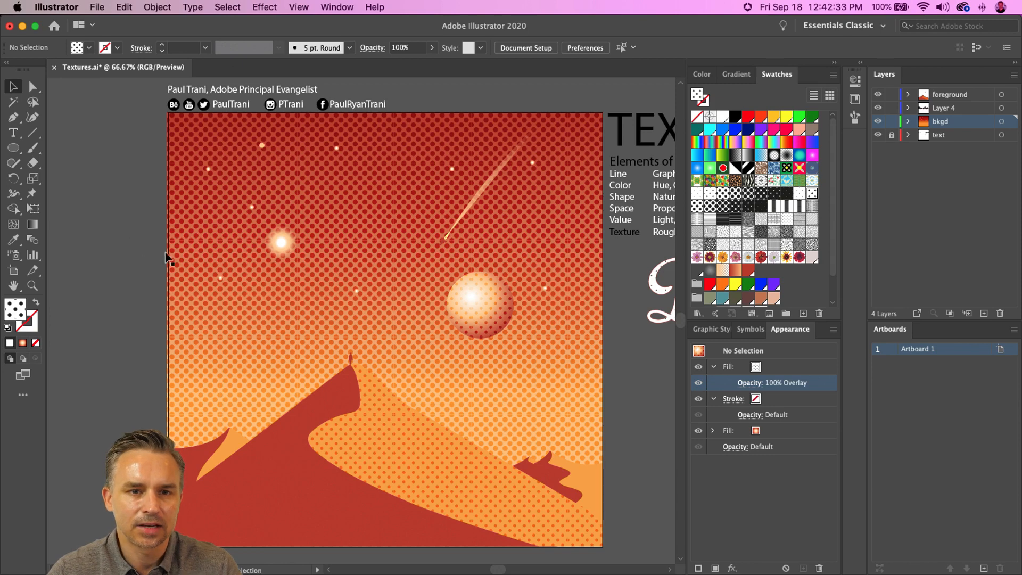
Replace the large dot pattern on the sky's uppermost fill with a fine speckled grain texture swatch
click(389, 292)
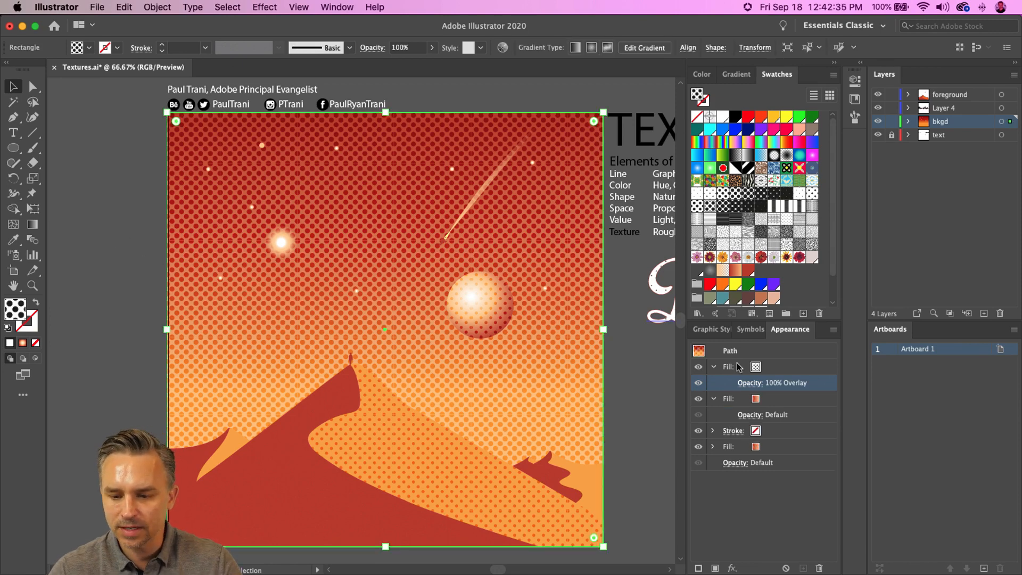
click(808, 368)
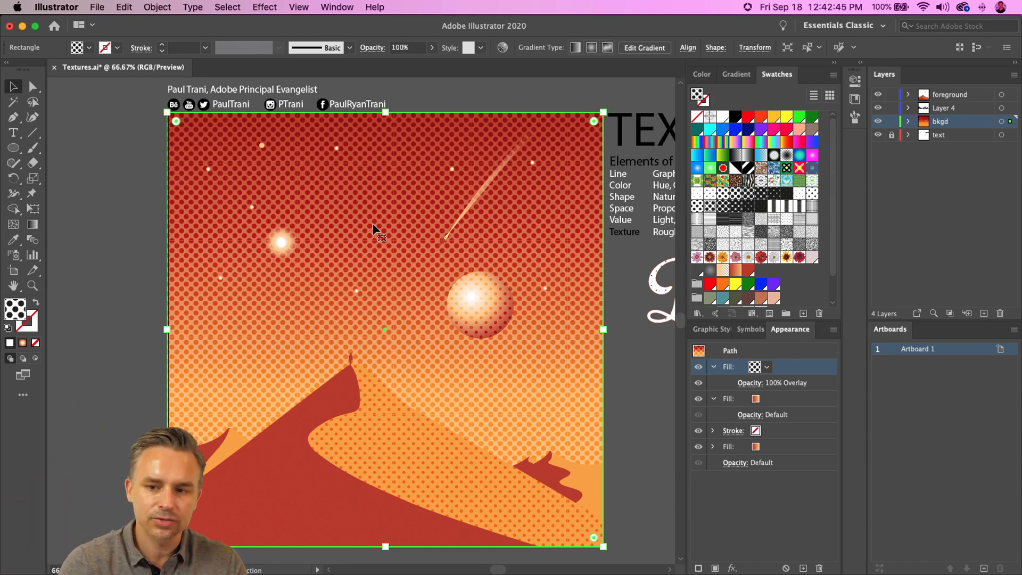
click(750, 244)
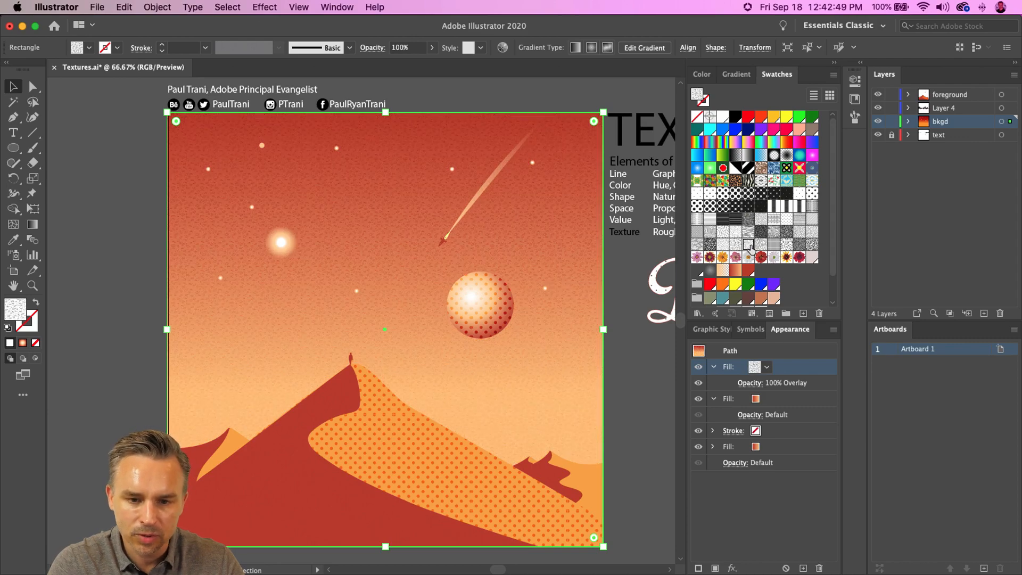
Try another grain swatch on the sky's uppermost fill and replace it with the 6 dpi 50% dot pattern
click(761, 245)
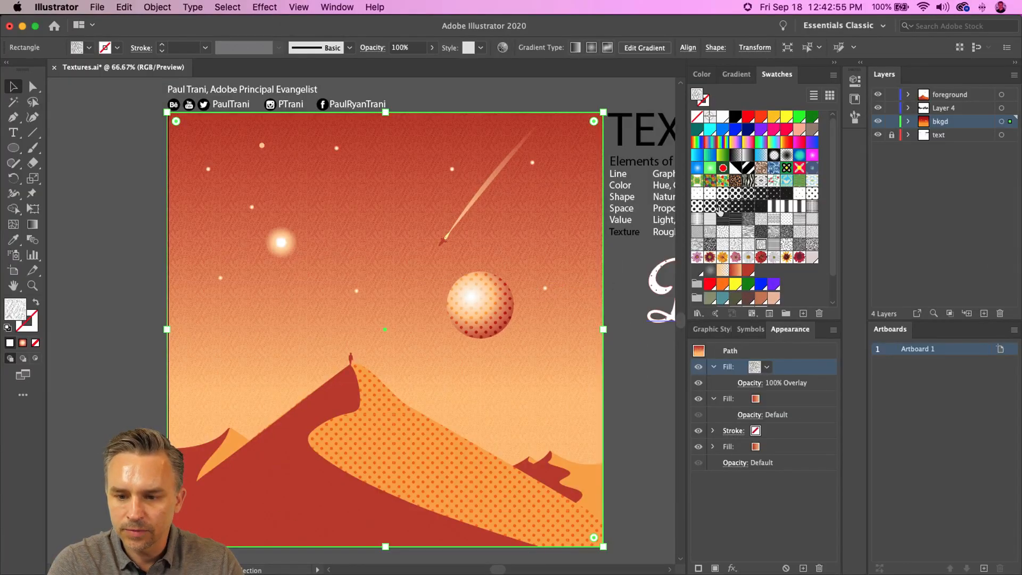
click(721, 208)
click(711, 207)
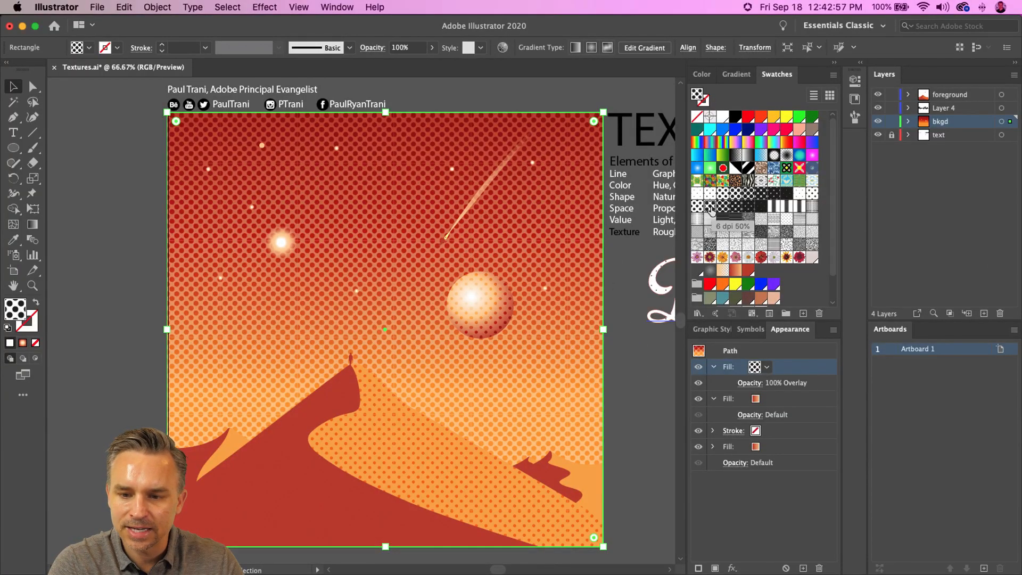
Try scaling the selected sky rectangle freehand with the Scale tool, and undo each attempt
click(33, 178)
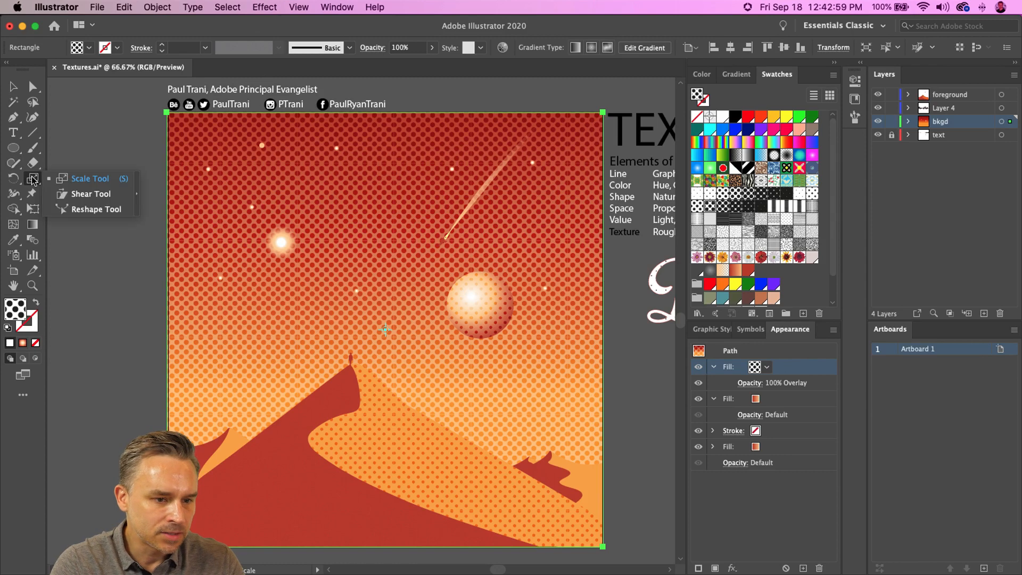
click(69, 180)
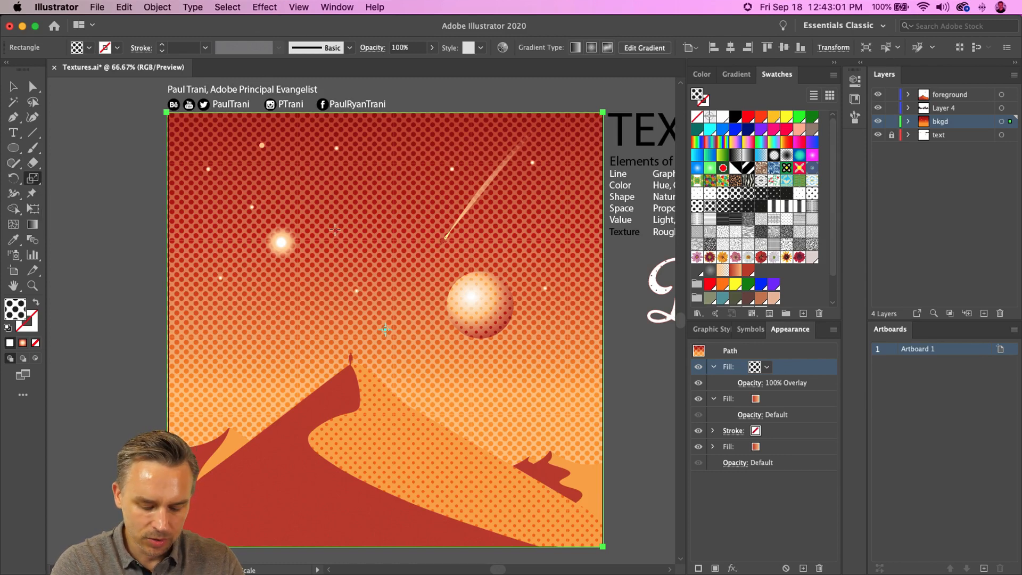
drag(424, 220, 407, 256)
key(super+z)
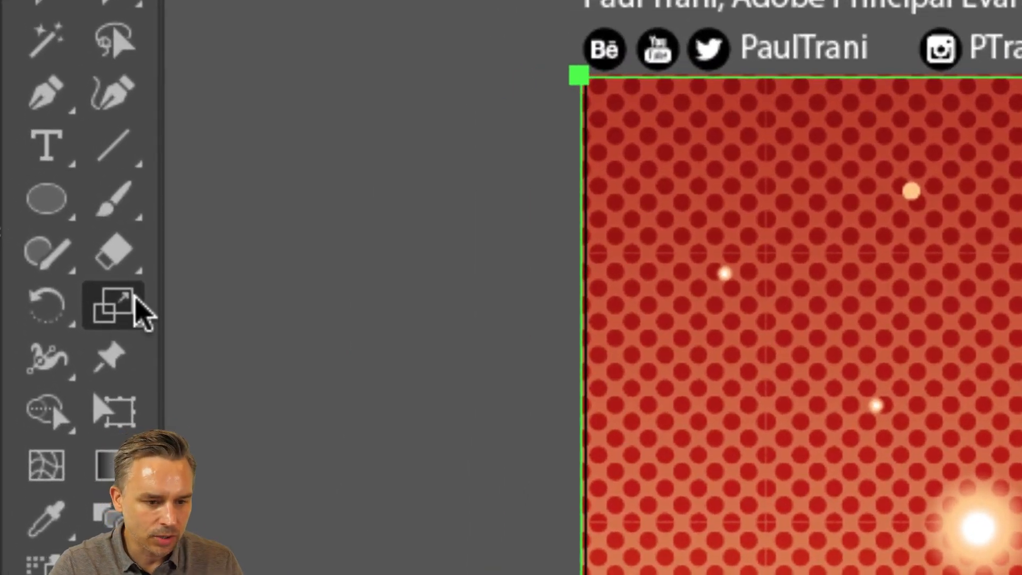
drag(137, 303, 287, 320)
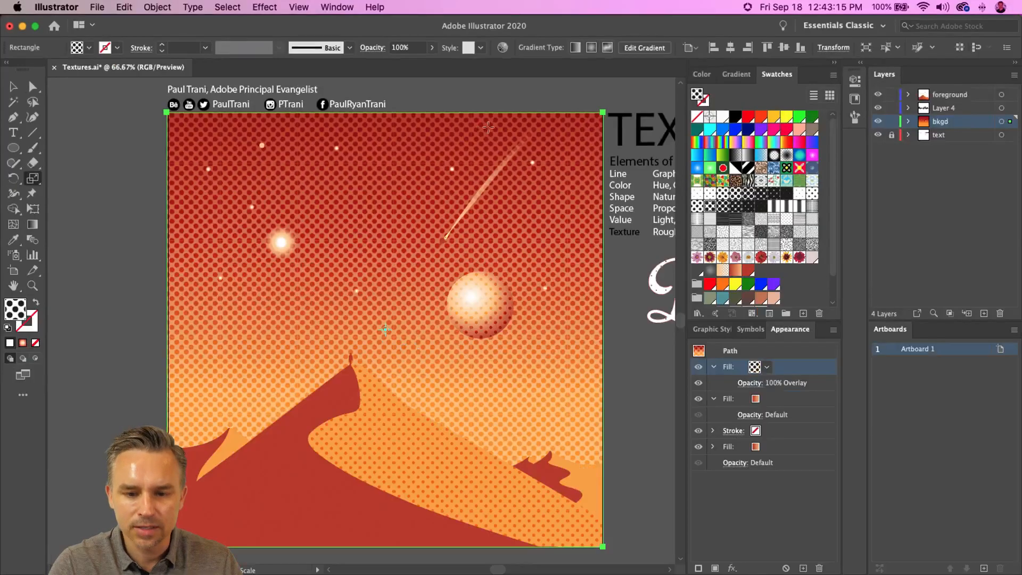
drag(545, 227, 539, 289)
drag(409, 218, 454, 263)
key(super+z)
key(super+z)
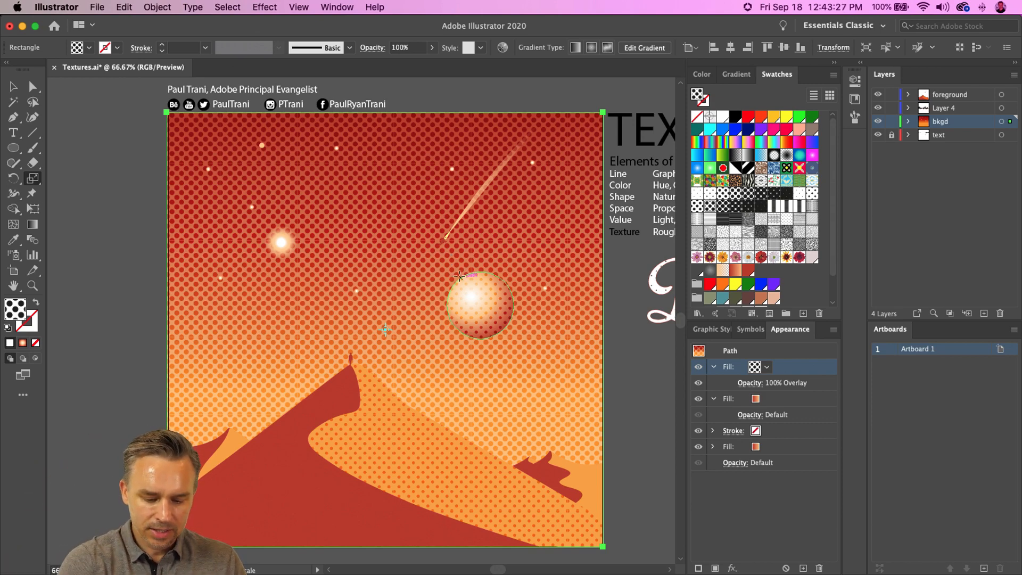
key(Tab)
key(Tab)
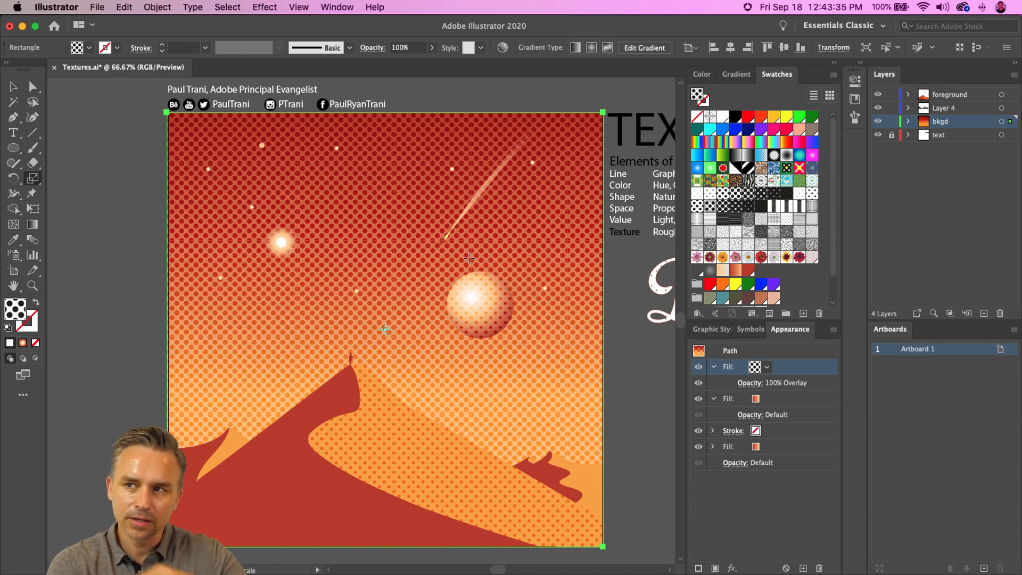
Scale only the sky's dot pattern proportionally to about 48%, without resizing the rectangle itself, and deselect everything
drag(510, 221, 440, 276)
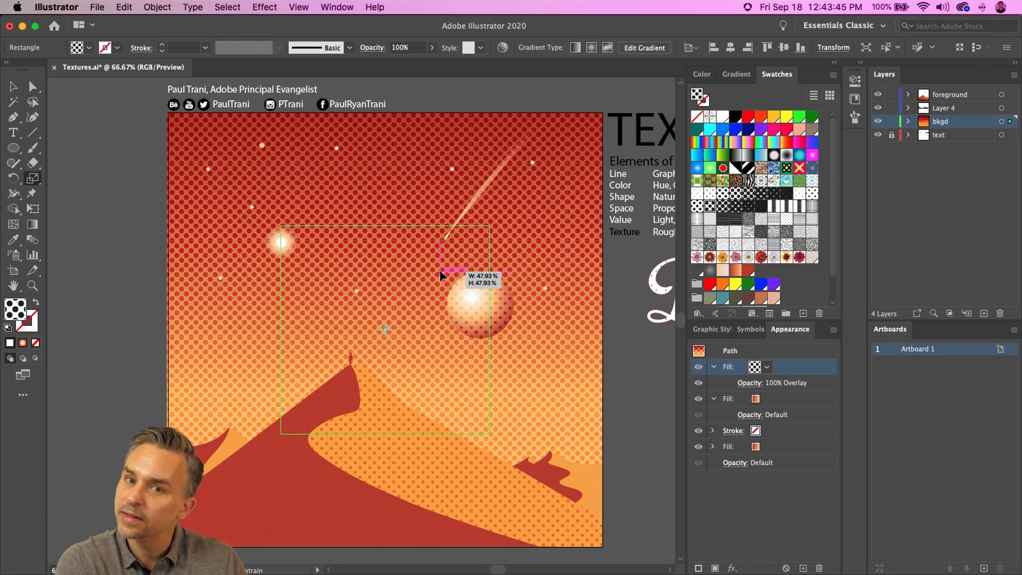
drag(439, 275, 439, 275)
key(shift+asciitilde)
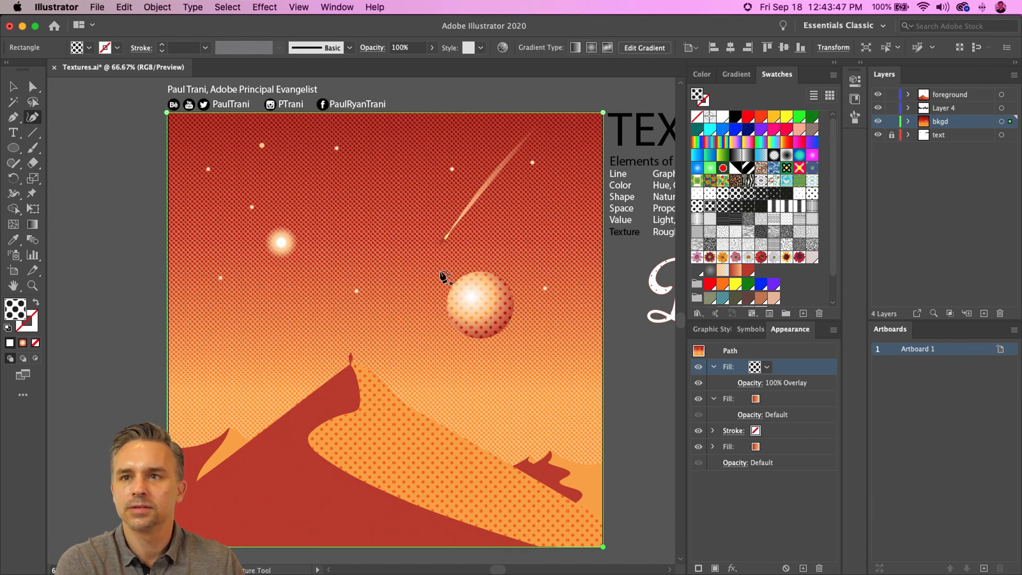
click(390, 456)
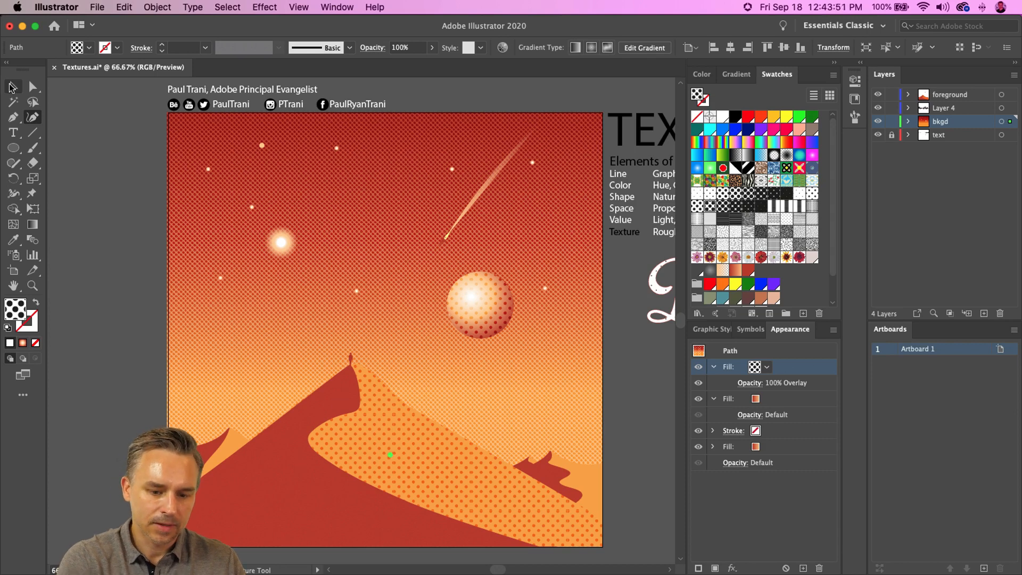
click(13, 85)
click(62, 155)
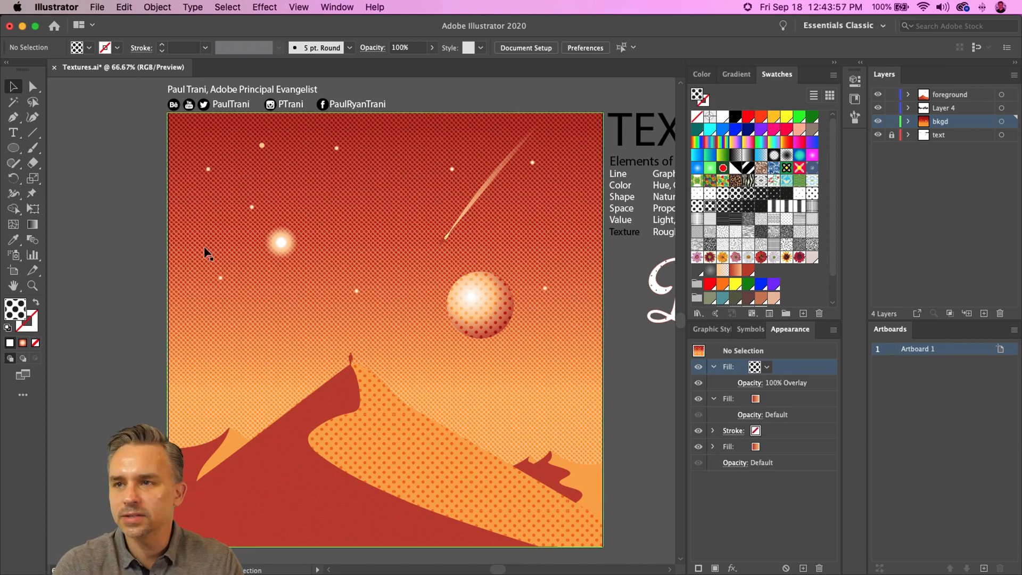
Add a new fill to the large dark red dune face and apply a dense black dot pattern to it
drag(138, 119, 410, 382)
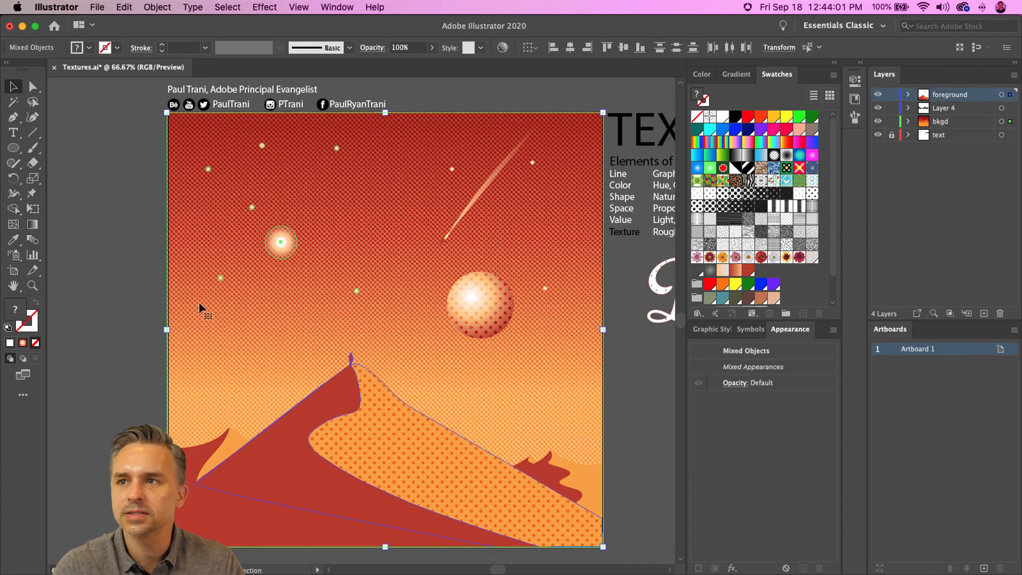
click(114, 267)
click(280, 524)
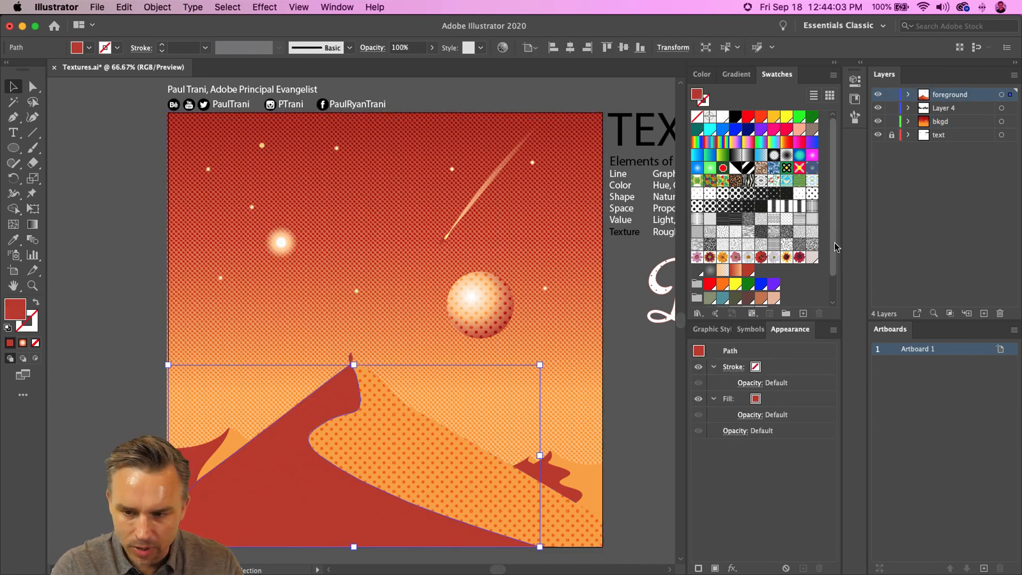
click(699, 568)
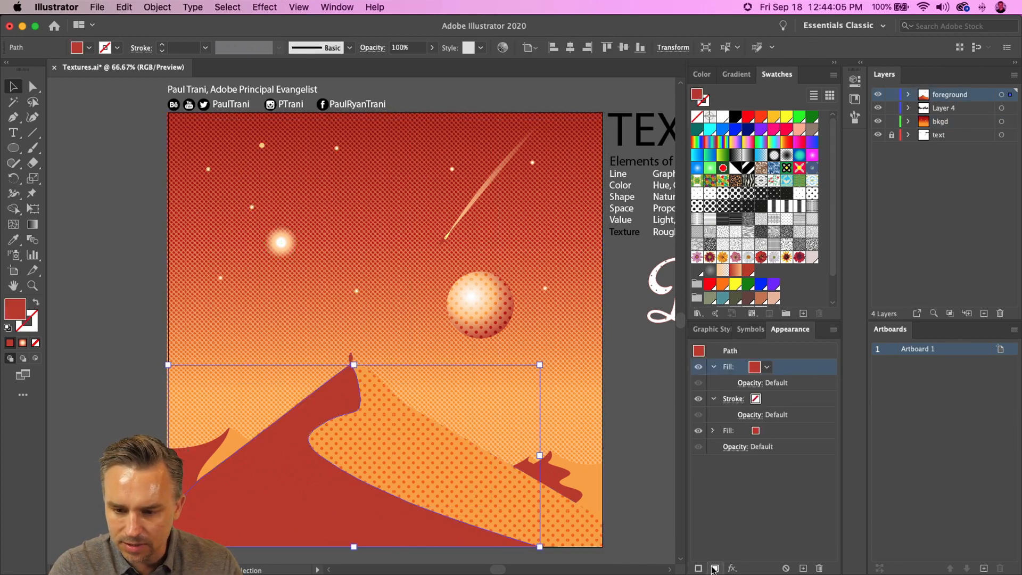
click(735, 193)
click(735, 207)
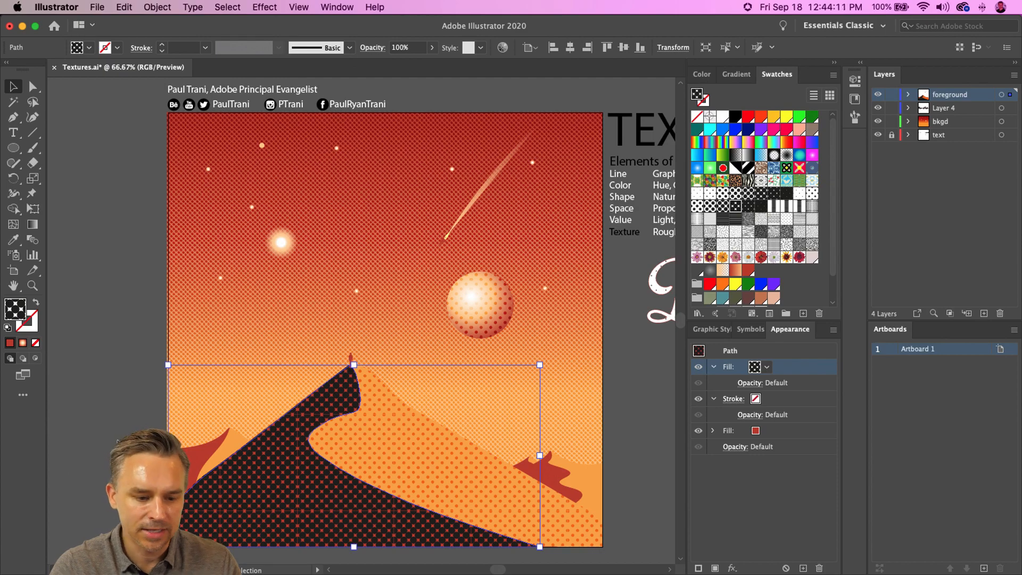
Copy the large dark dune's black dot appearance onto the small red dune on the far left with the Eyedropper
click(180, 463)
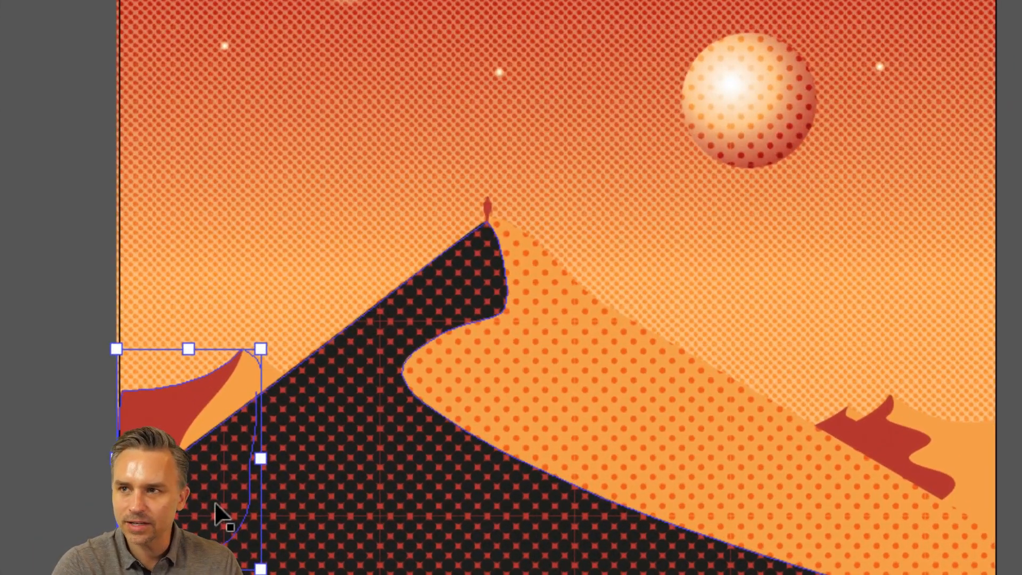
key(i)
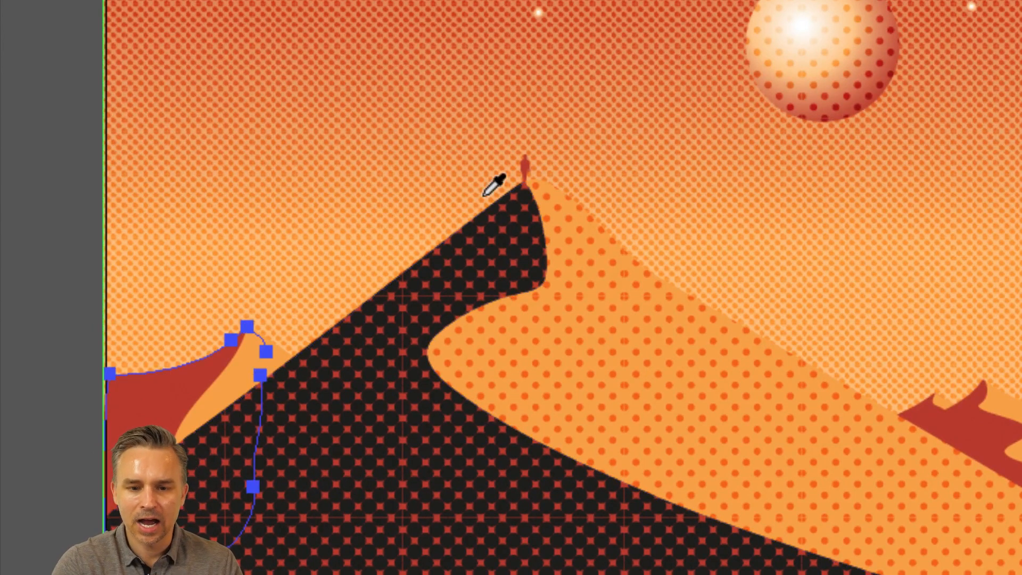
click(410, 309)
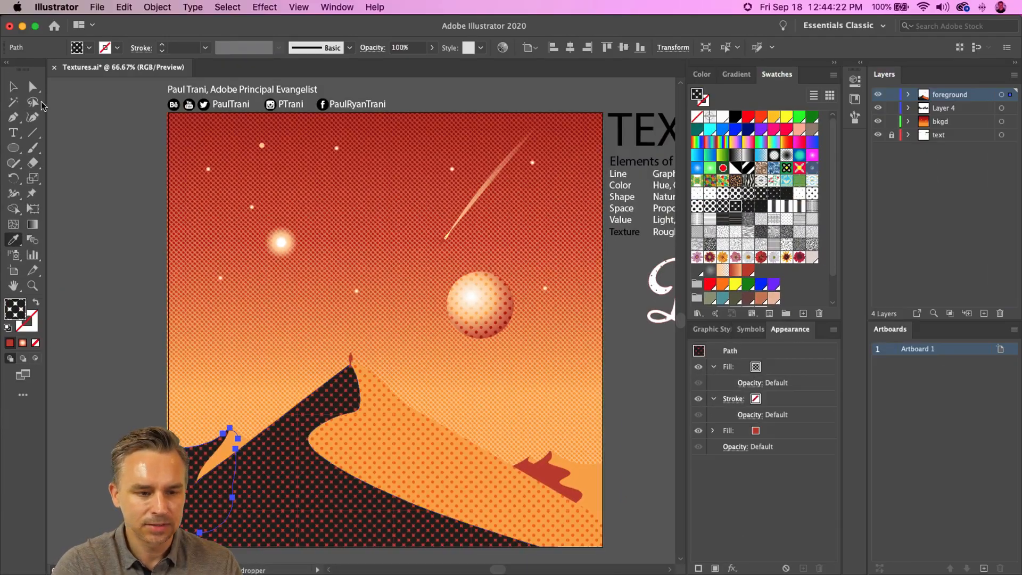
Select both red dune shapes on the right and copy the large dark dune's black dot appearance onto them
click(13, 86)
click(529, 473)
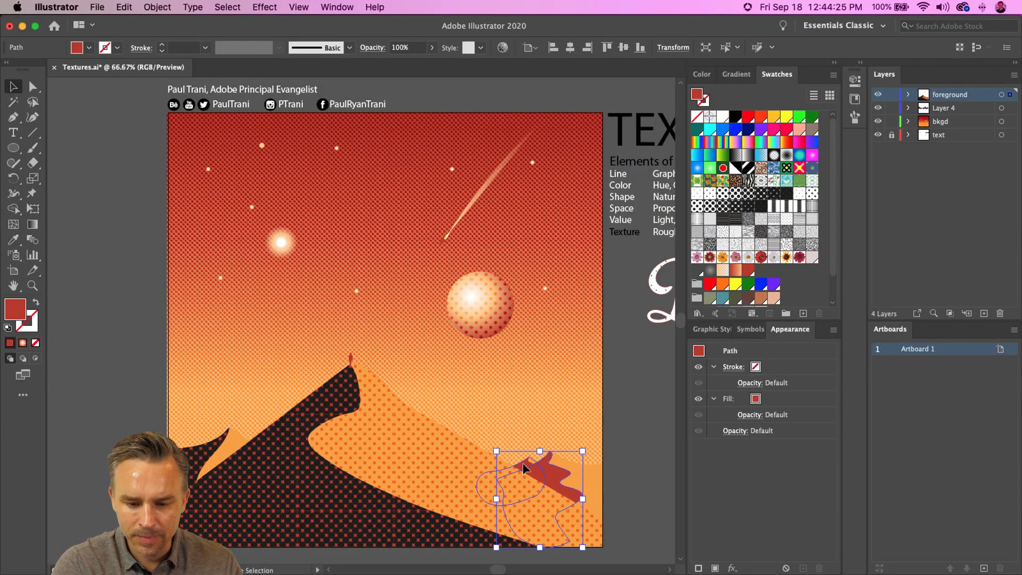
shift+click(524, 469)
key(i)
click(297, 511)
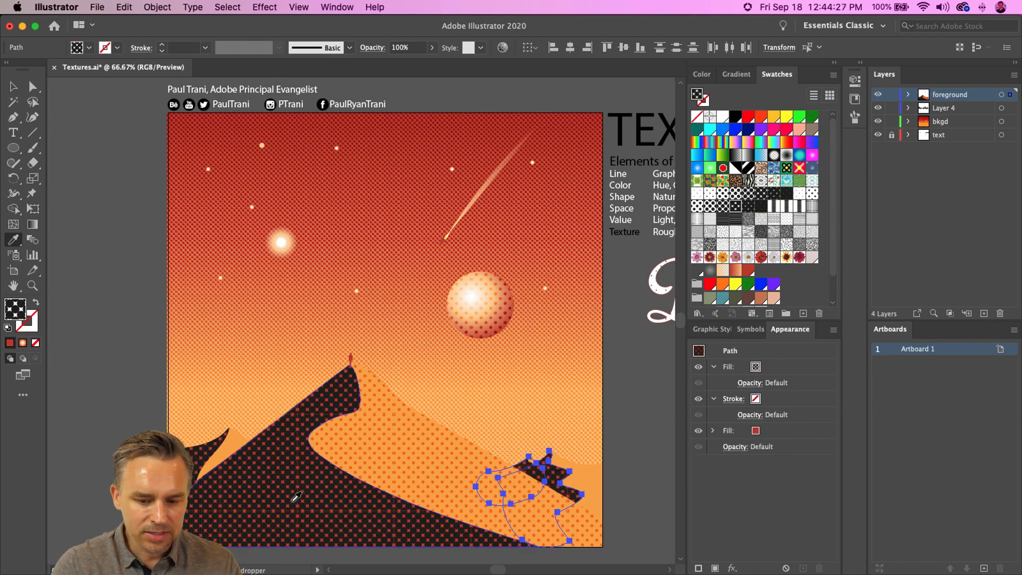
Give the plain orange dune on the far right the large orange dune's Overlay dot pattern appearance
click(13, 86)
key(super+z)
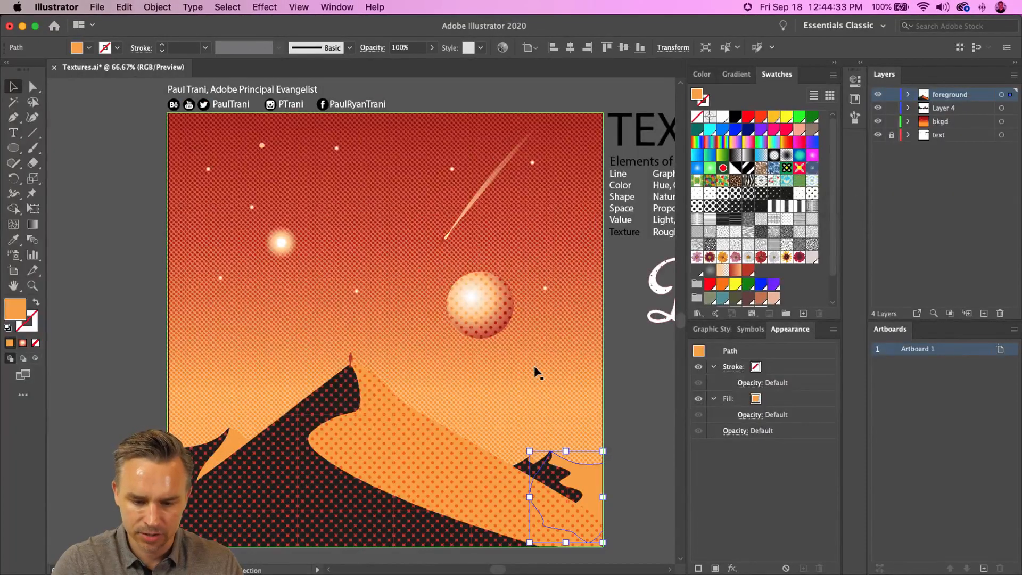
key(i)
click(210, 438)
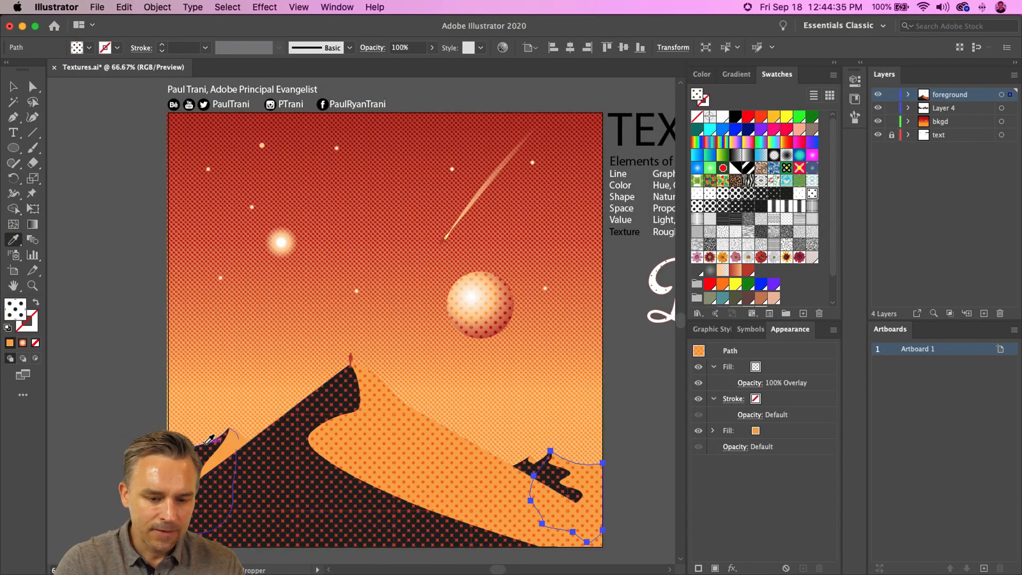
Copy the large orange dune's Overlay dot pattern appearance onto the small orange dune on the left, and deselect it
key(v)
click(248, 442)
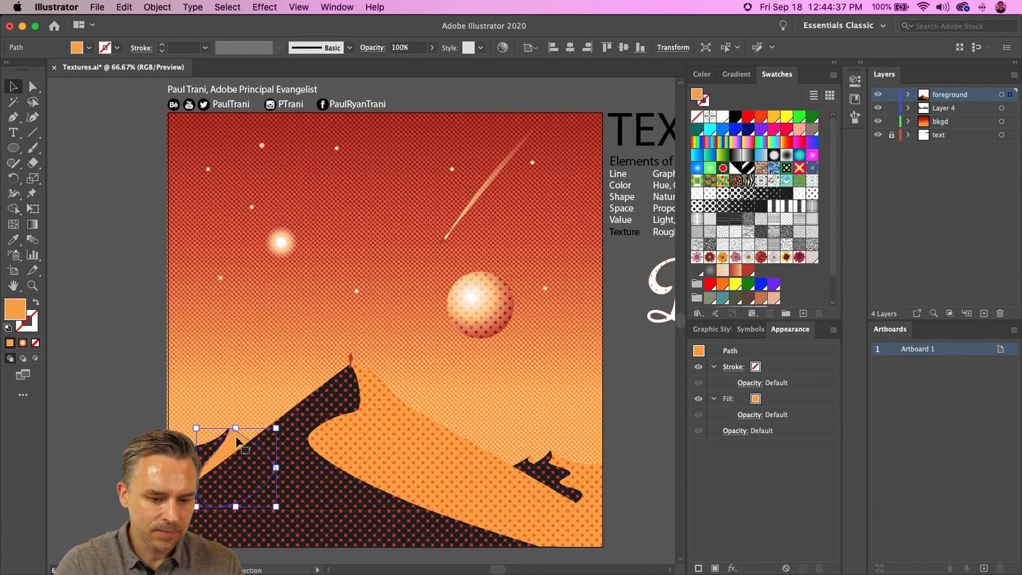
key(i)
click(443, 448)
key(v)
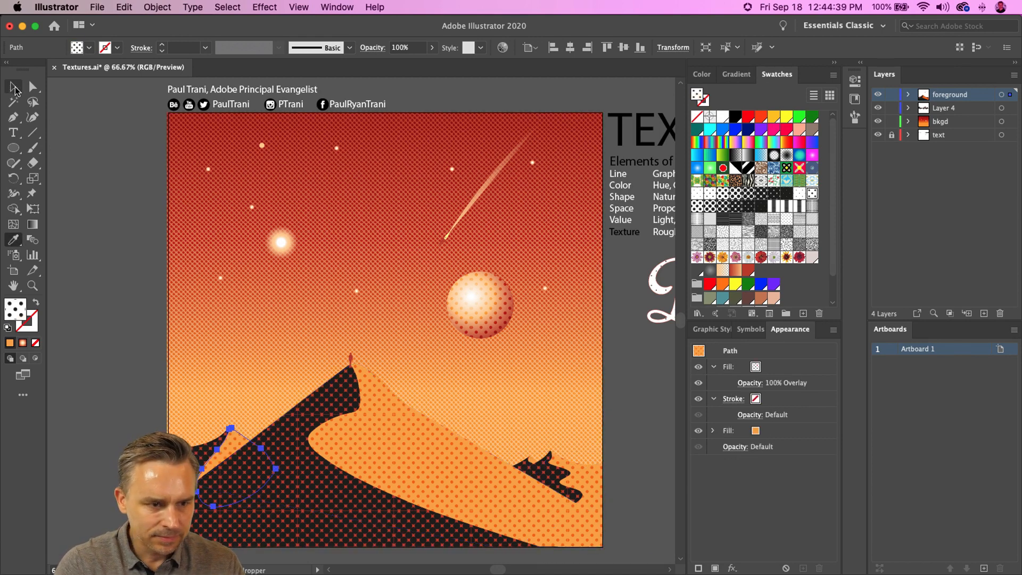
click(112, 230)
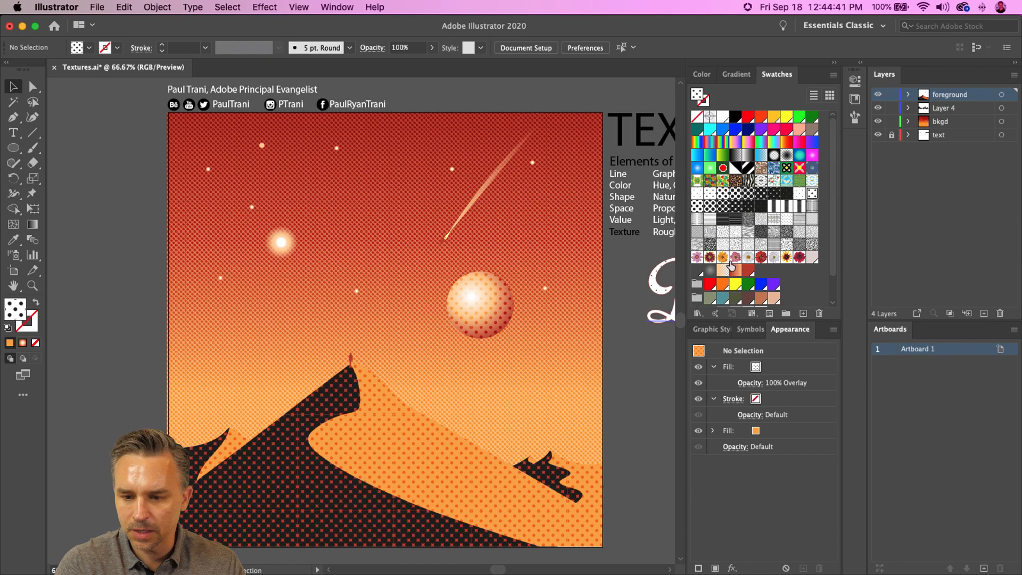
Detach the Swatches panel, collapse the remaining dock, and place the floating panel, shortened, near the artboard's upper right
click(698, 315)
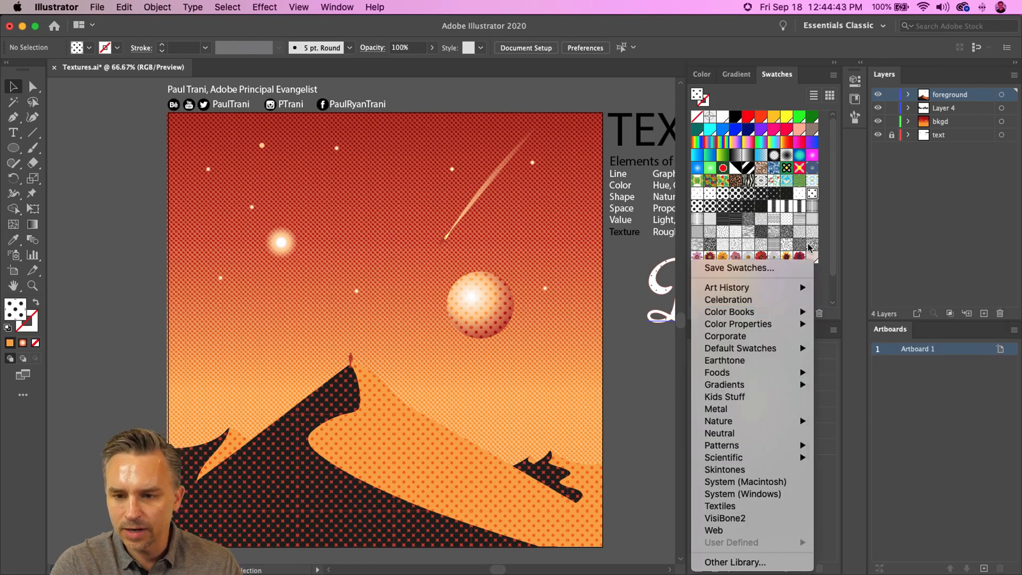
click(777, 74)
drag(777, 74, 528, 80)
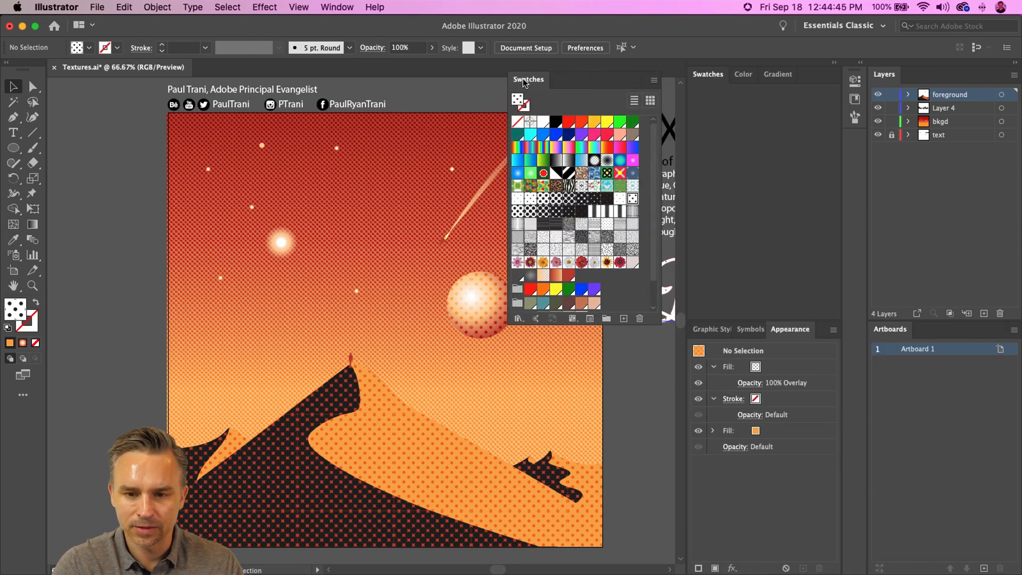
click(834, 62)
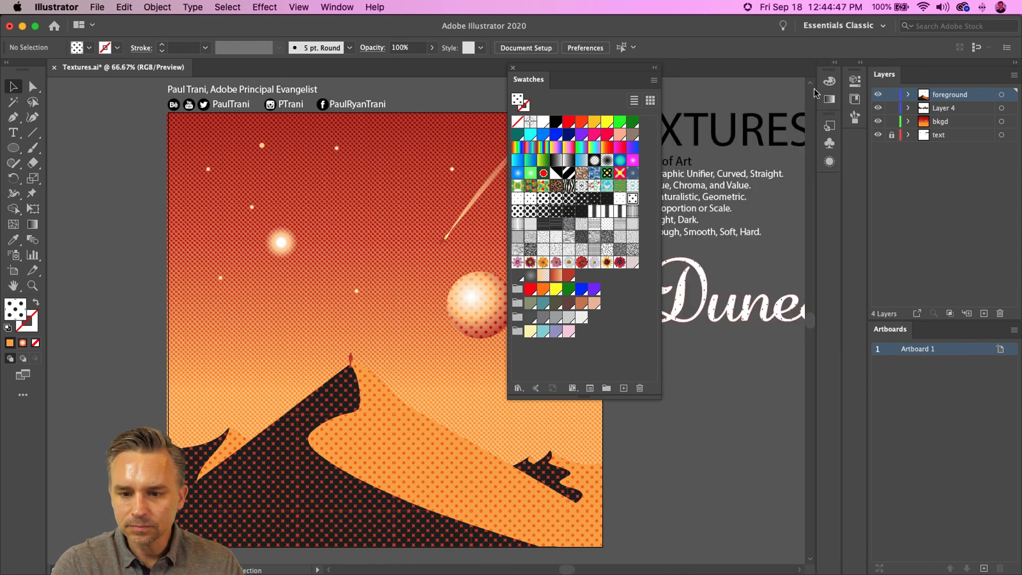
drag(563, 68, 627, 21)
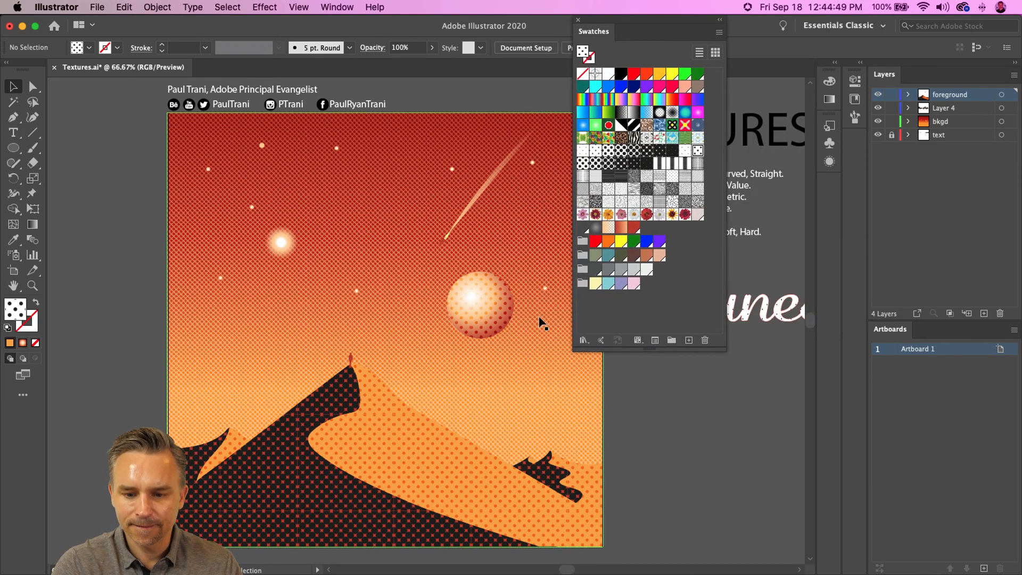
drag(590, 350, 590, 241)
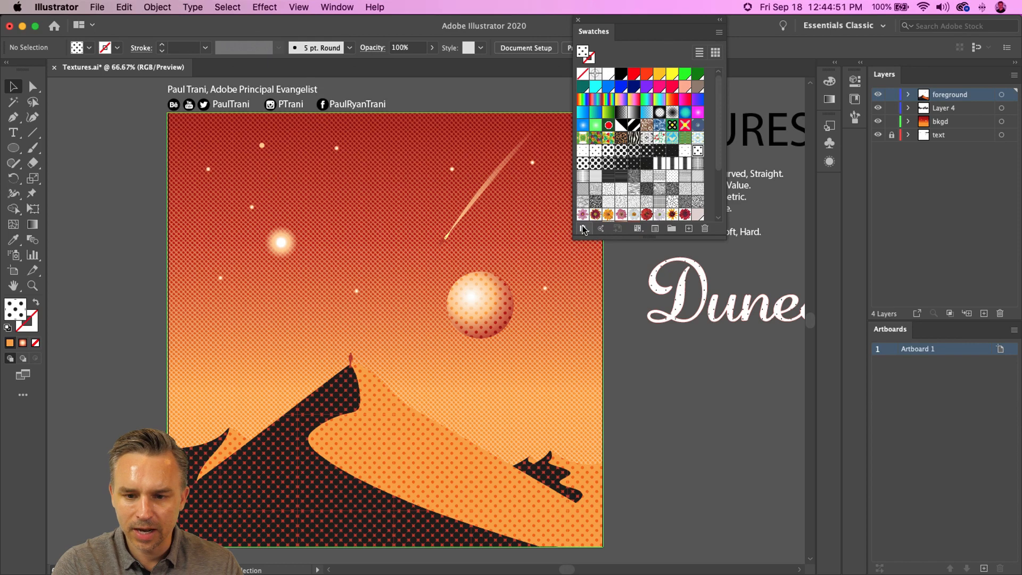
Browse the built-in pattern libraries, open Basic Graphics_Dots beside the artboard to view its swatches, and close it
click(583, 229)
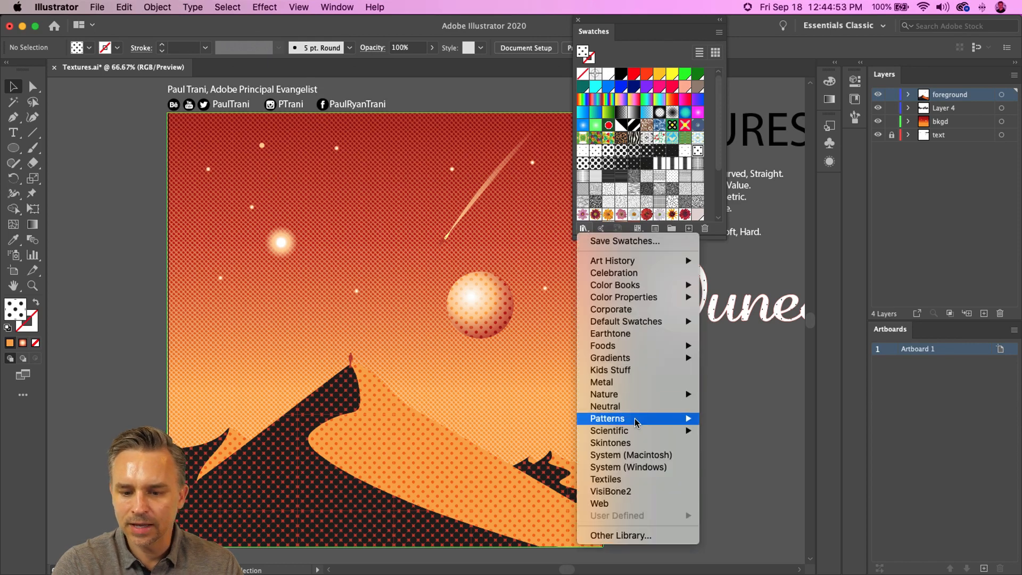
mouse_move(639, 423)
mouse_move(738, 424)
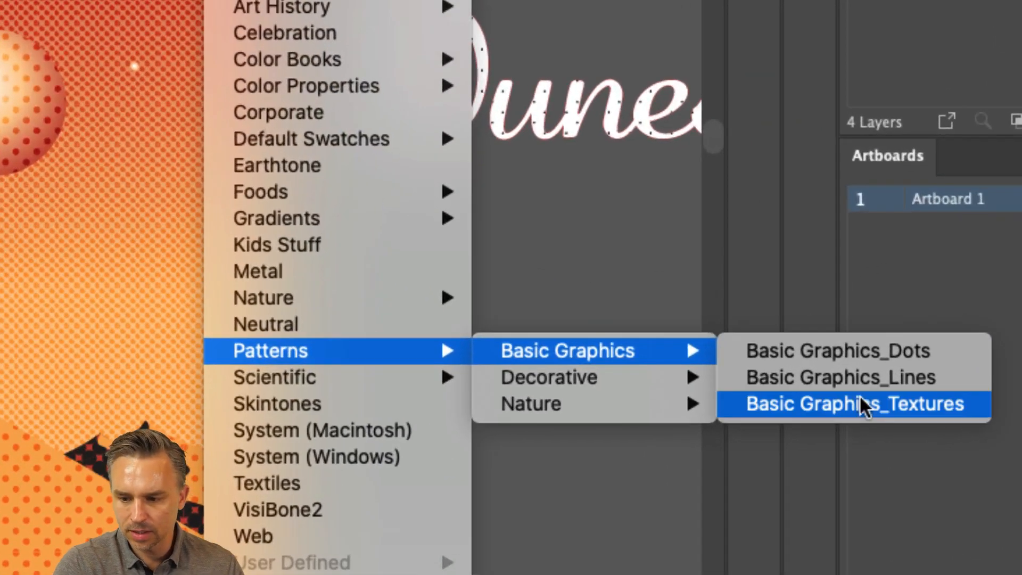
mouse_move(628, 405)
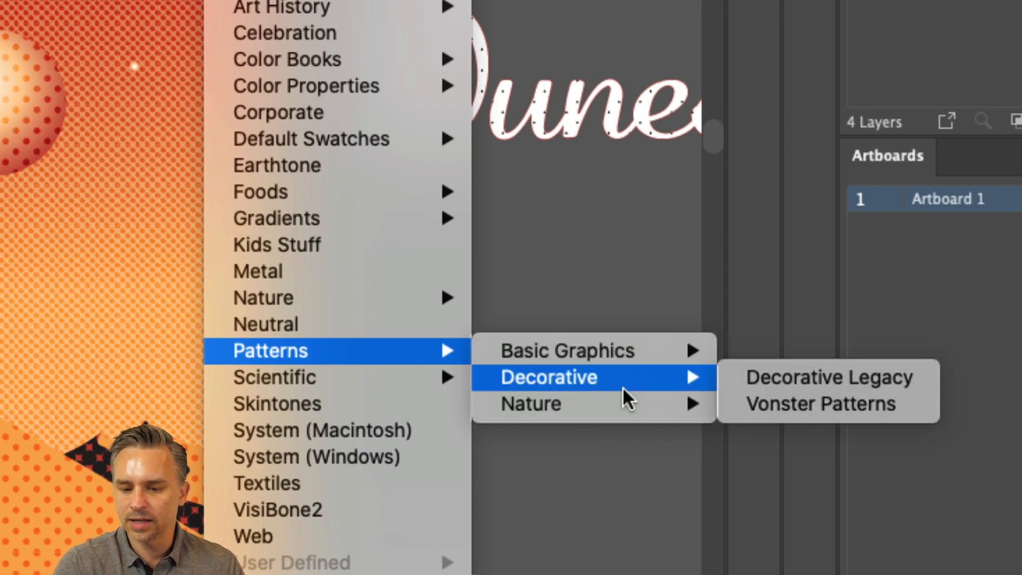
mouse_move(671, 351)
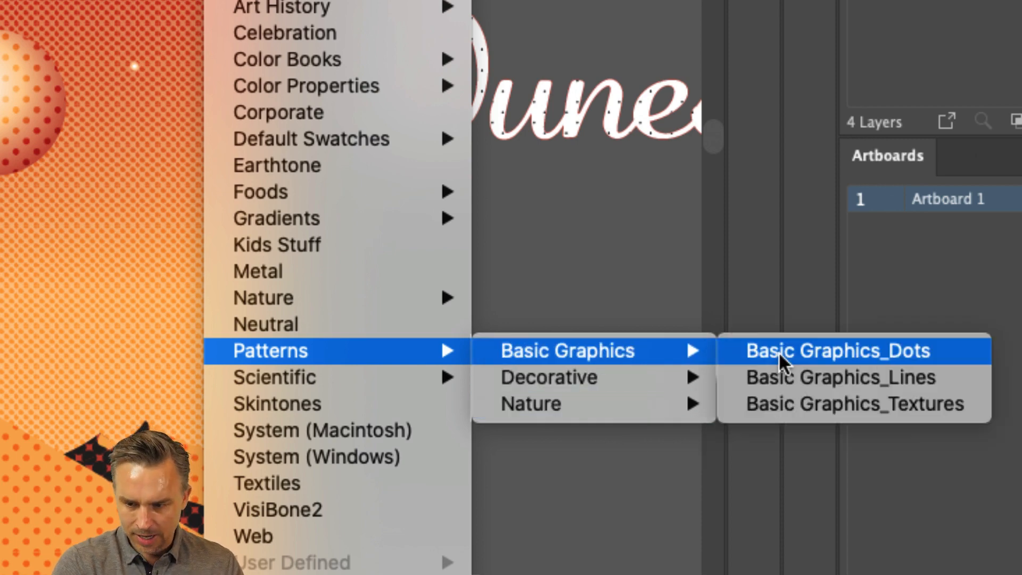
click(778, 352)
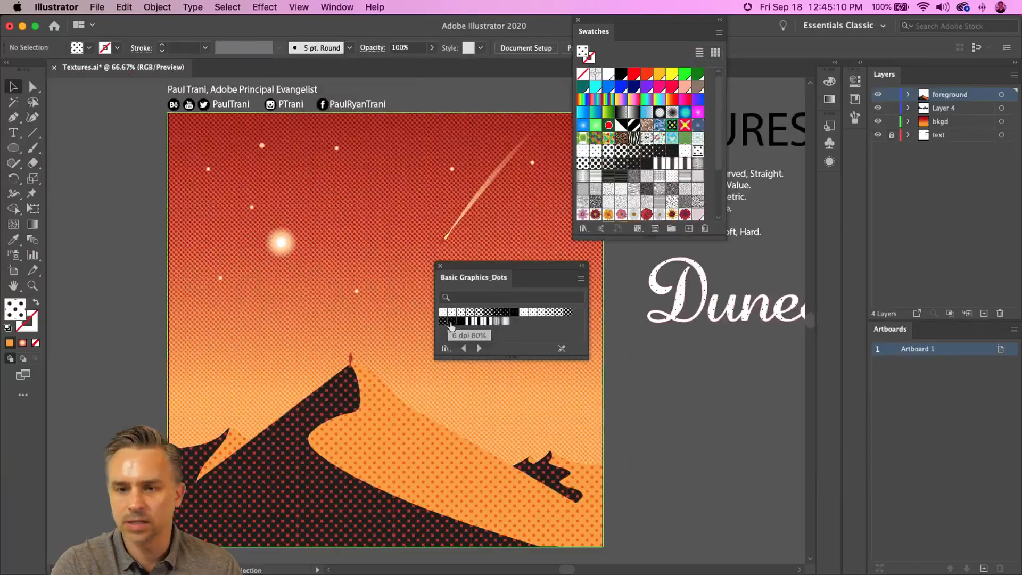
drag(472, 280, 674, 280)
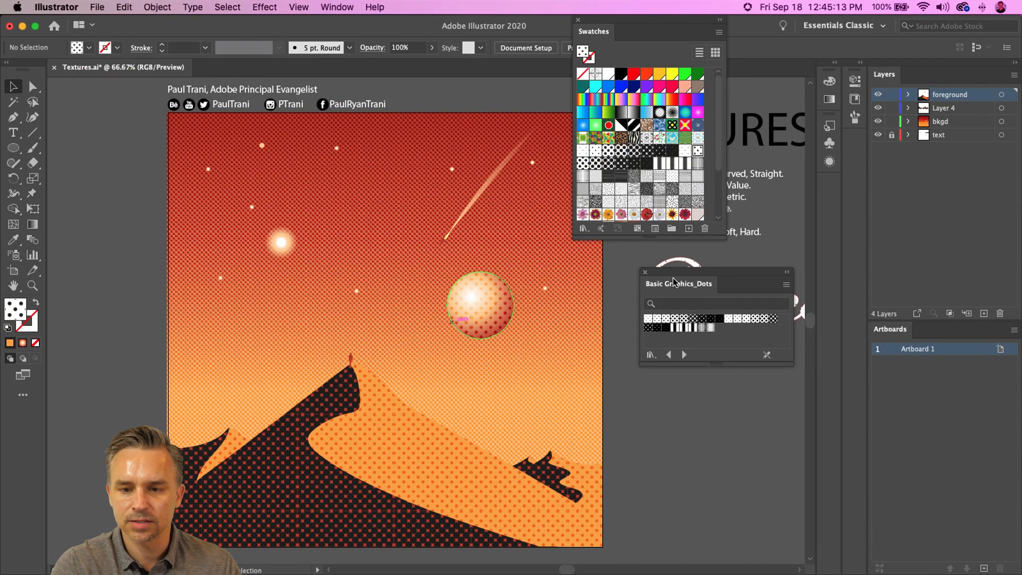
click(644, 273)
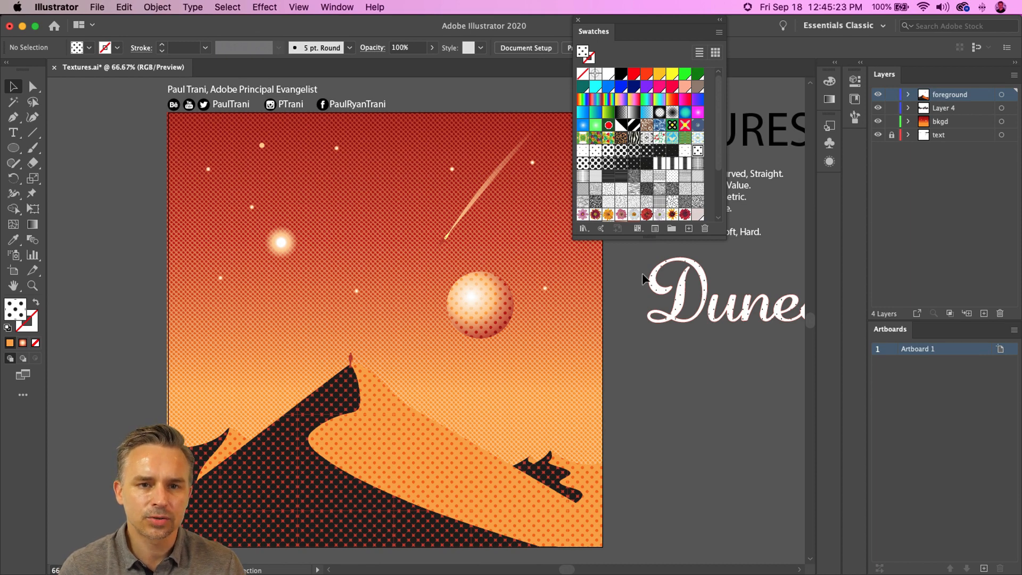
Select the dotted sky rectangle on the bkgd layer
click(123, 5)
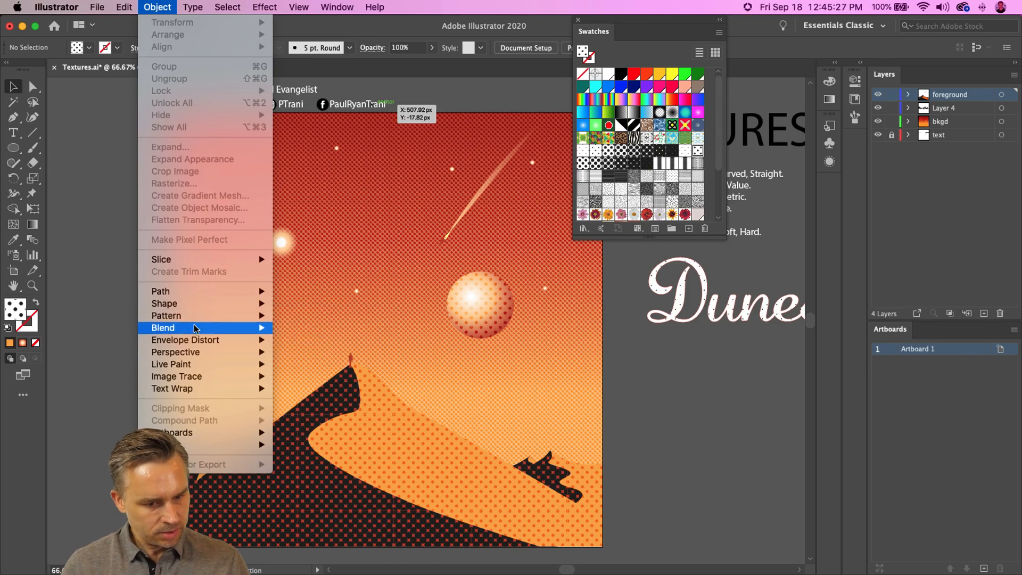
mouse_move(113, 6)
mouse_move(153, 6)
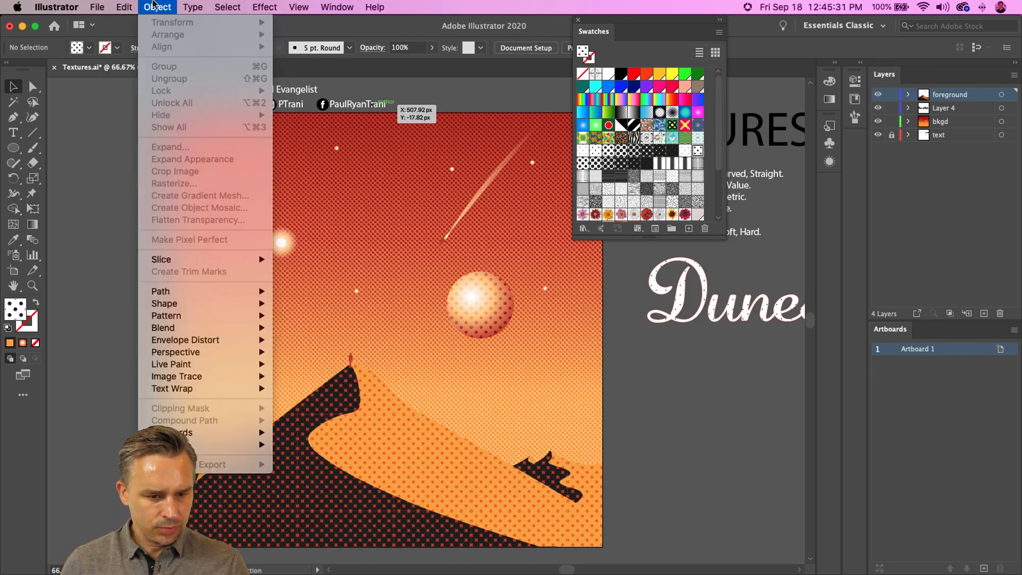
click(153, 5)
click(192, 160)
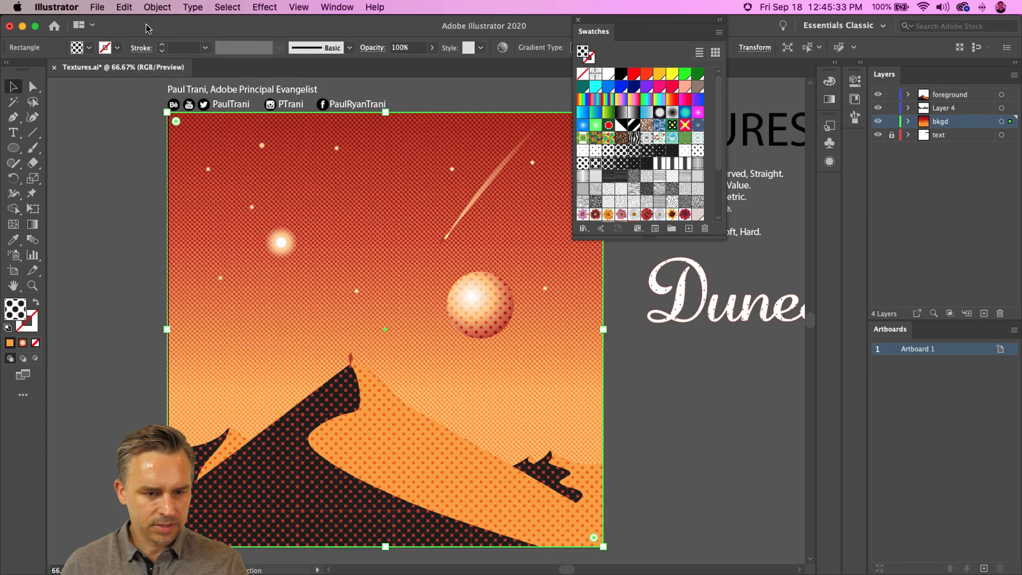
click(142, 6)
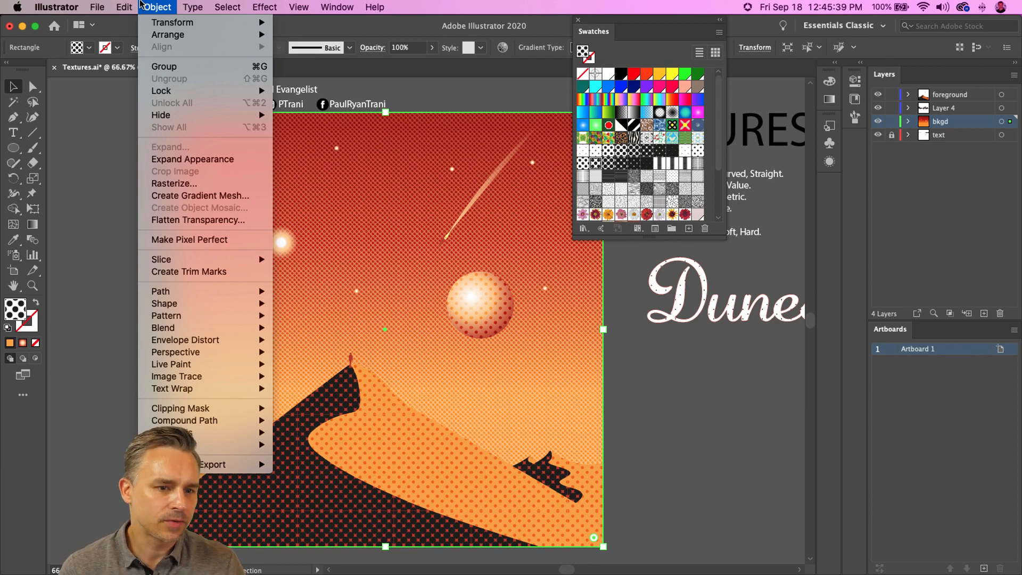
click(143, 4)
click(143, 6)
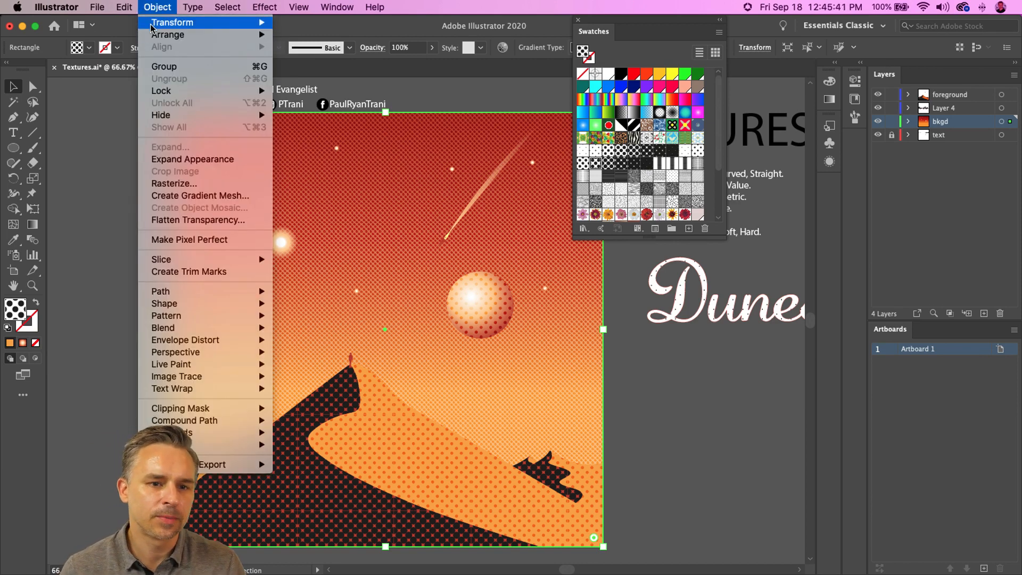
mouse_move(151, 26)
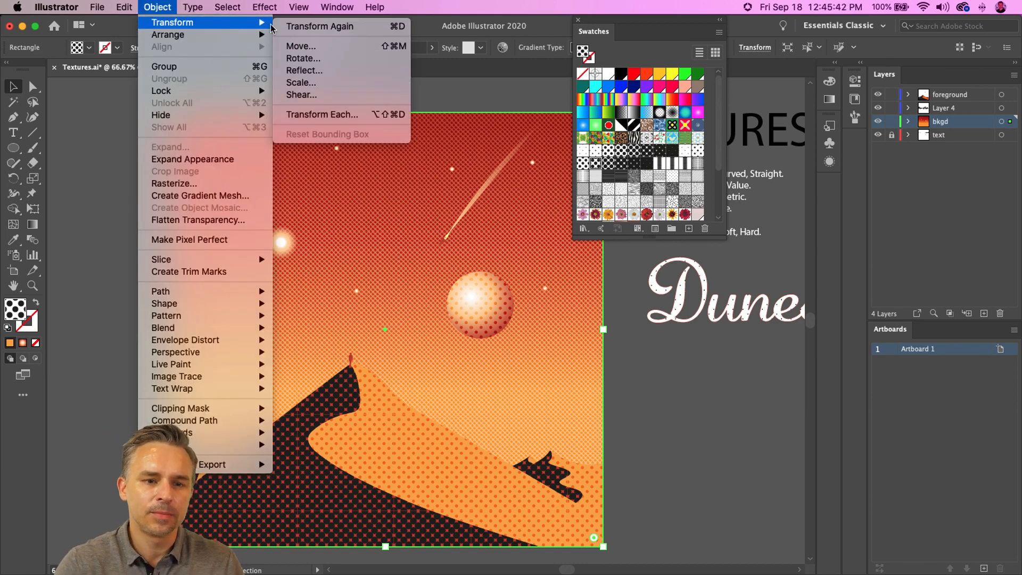
click(308, 82)
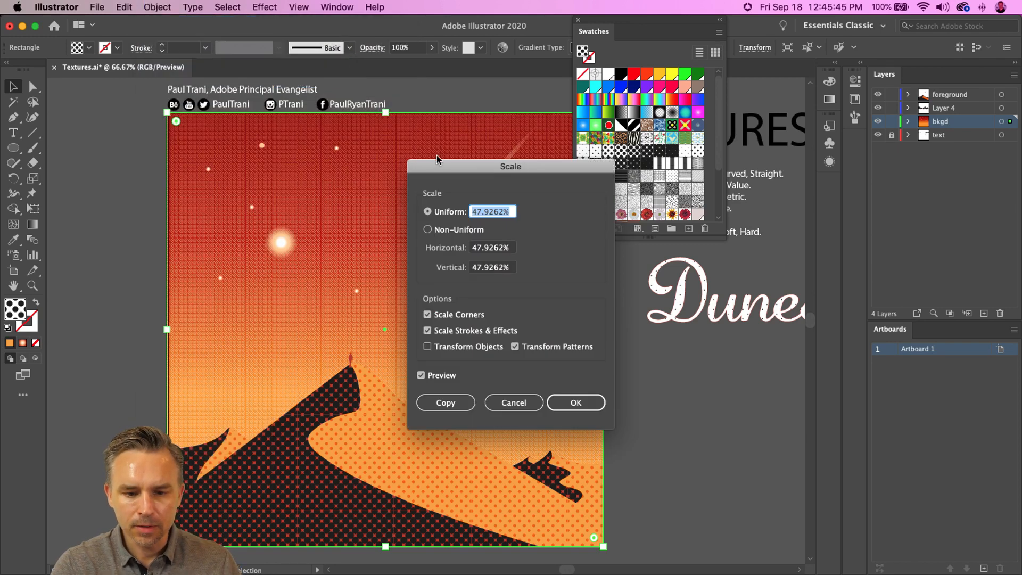
drag(447, 173, 206, 87)
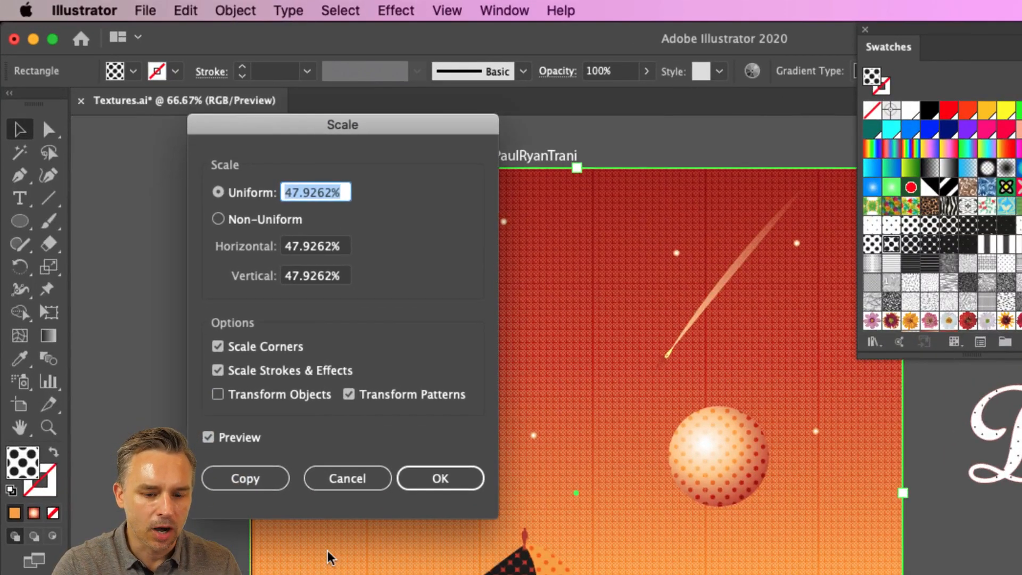
click(325, 483)
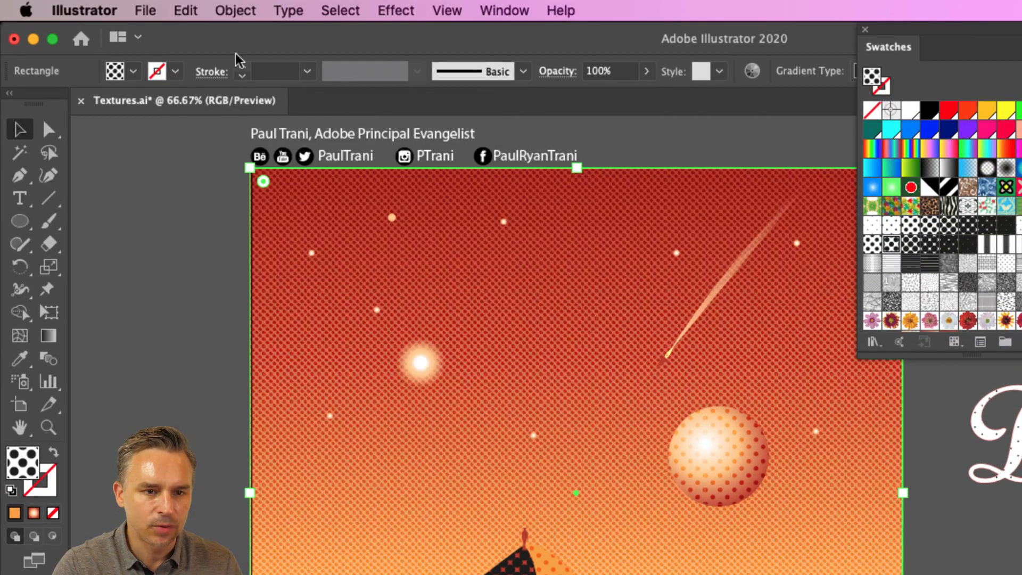
click(235, 10)
mouse_move(298, 34)
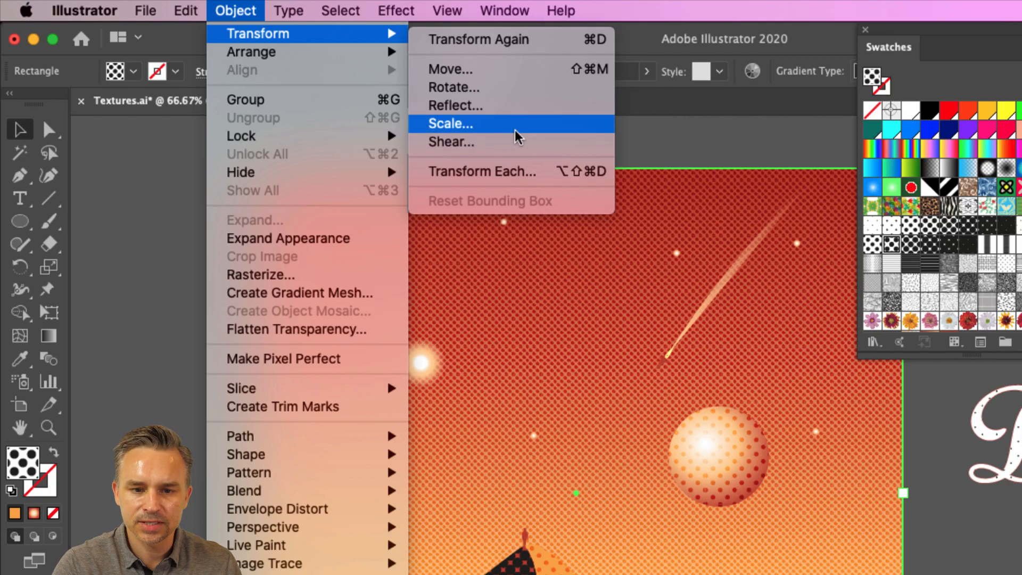
click(177, 214)
Open the Scale options for the sky rectangle and turn off Scale Corners and Scale Strokes & Effects
click(48, 267)
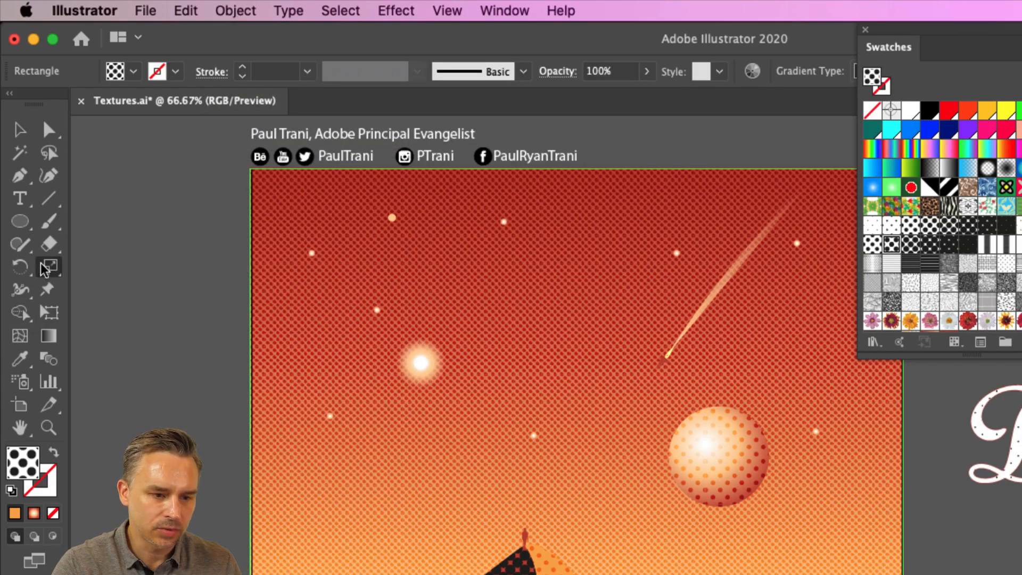
double_click(47, 269)
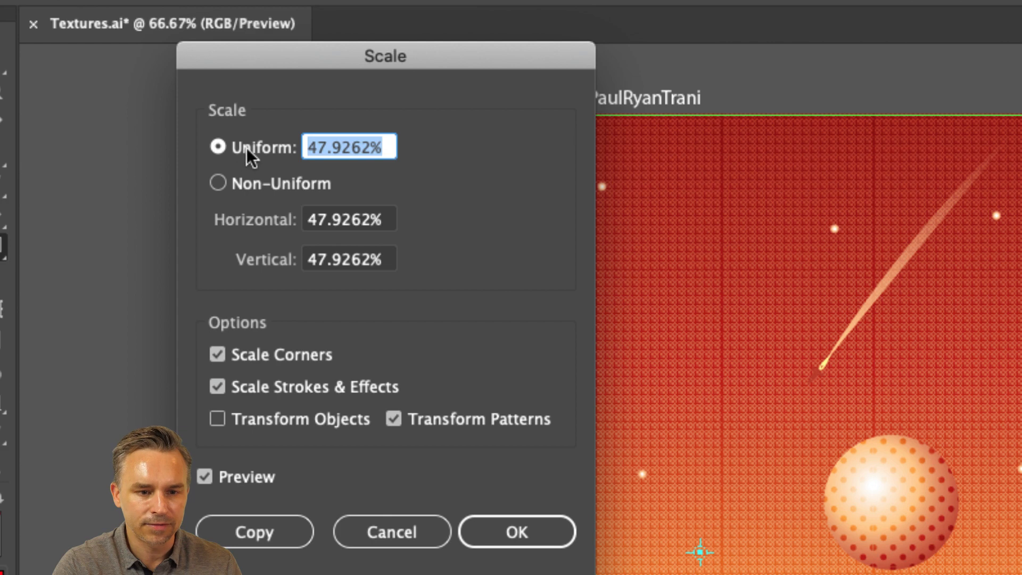
click(218, 355)
click(217, 386)
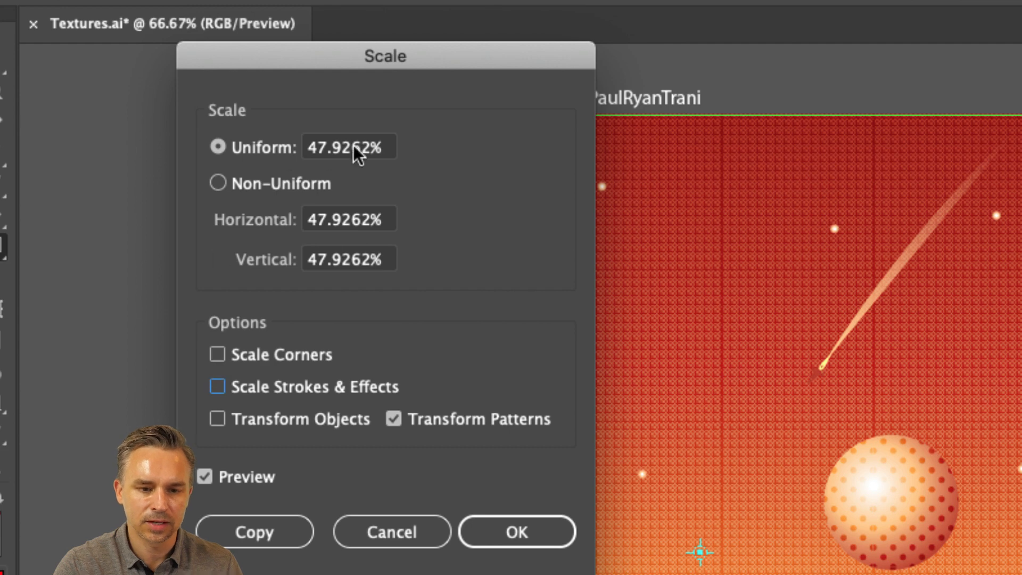
Try a uniform 30% scale on the sky's dot pattern and compare it with the preview off and on
click(384, 144)
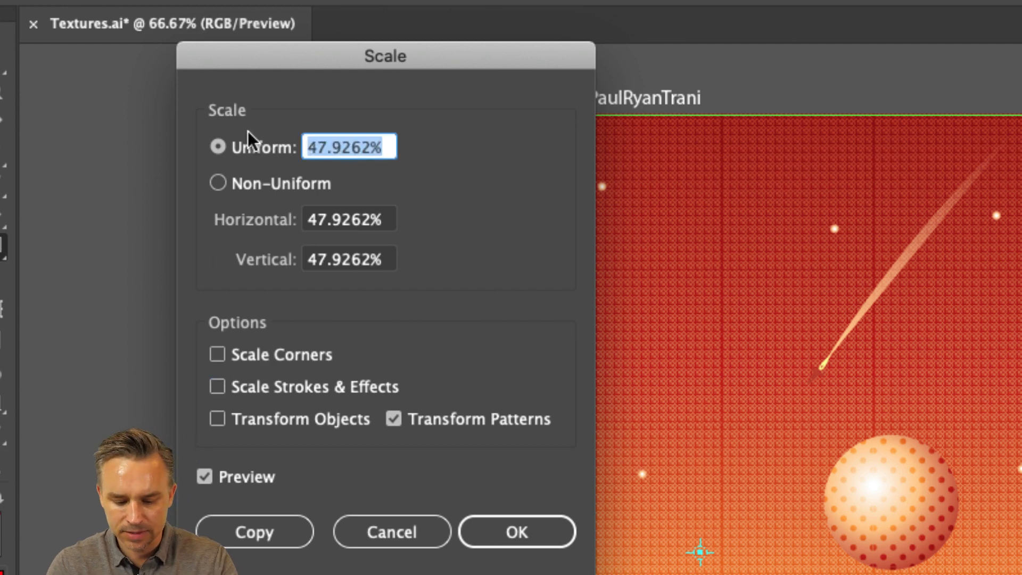
text(30)
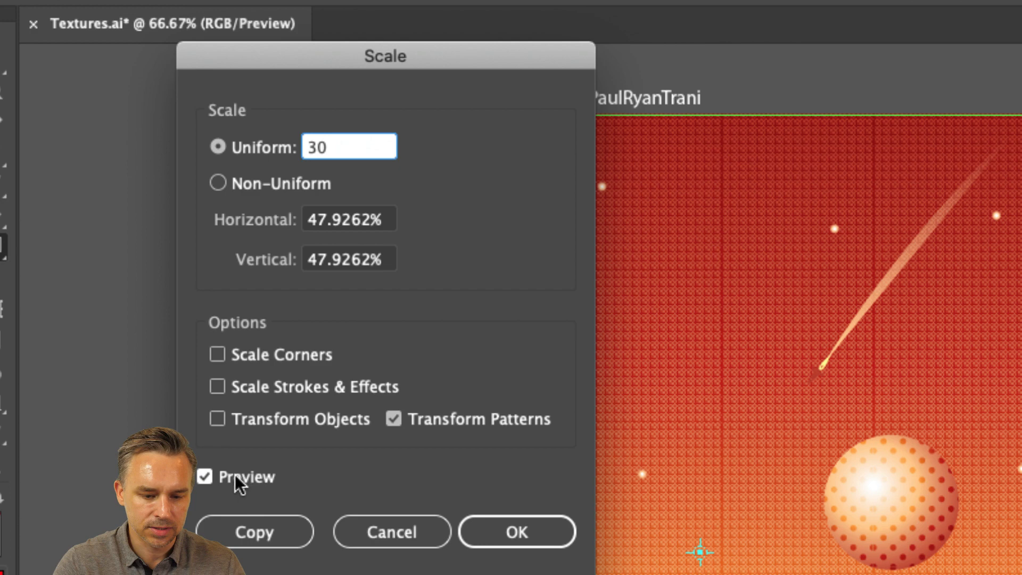
click(206, 476)
click(205, 475)
click(204, 475)
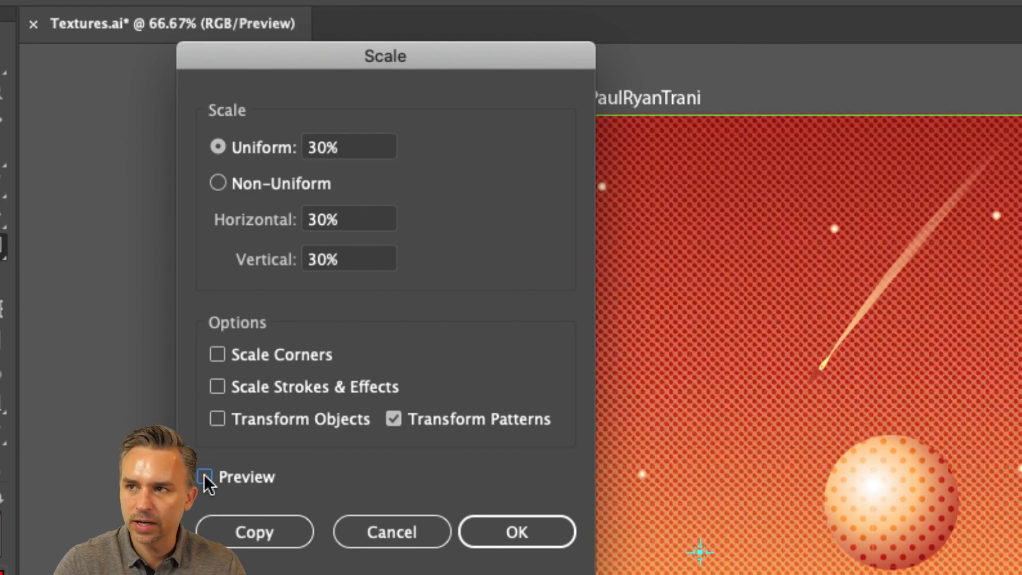
click(207, 476)
click(207, 477)
click(206, 477)
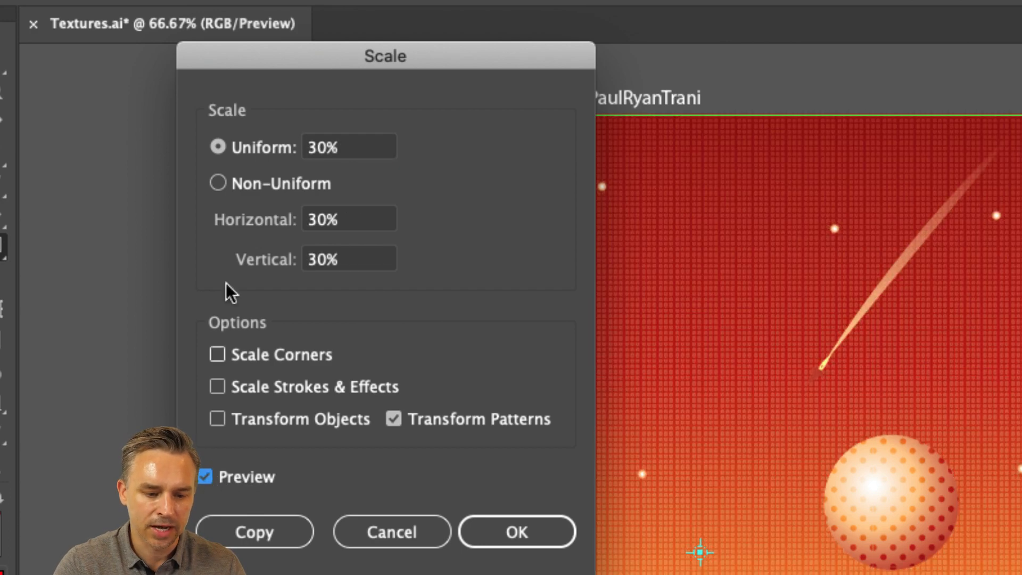
Try a uniform 50% scale on the sky's dot pattern and refresh the preview
drag(353, 142, 209, 107)
text(50)
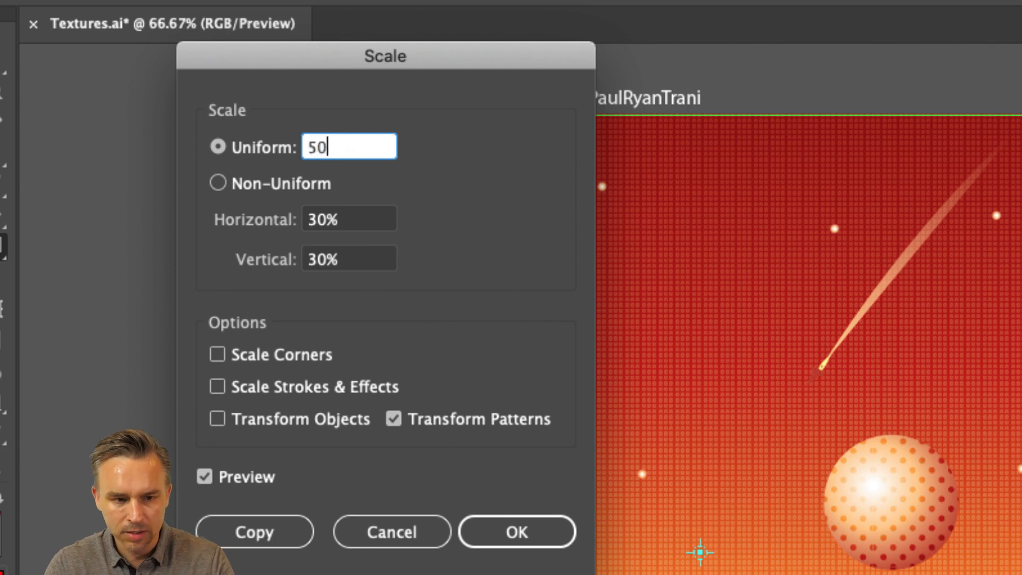
key(Tab)
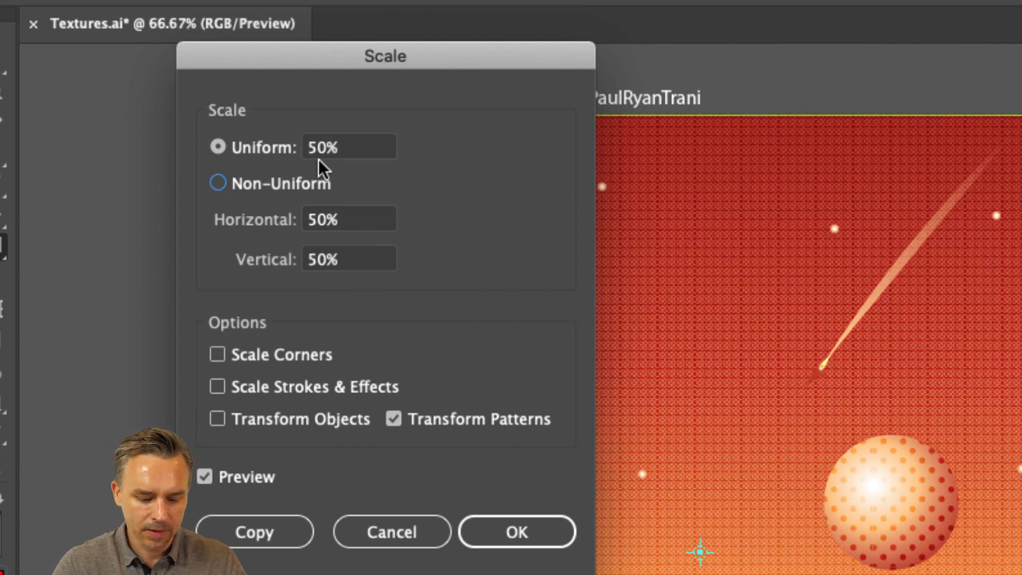
key(Tab)
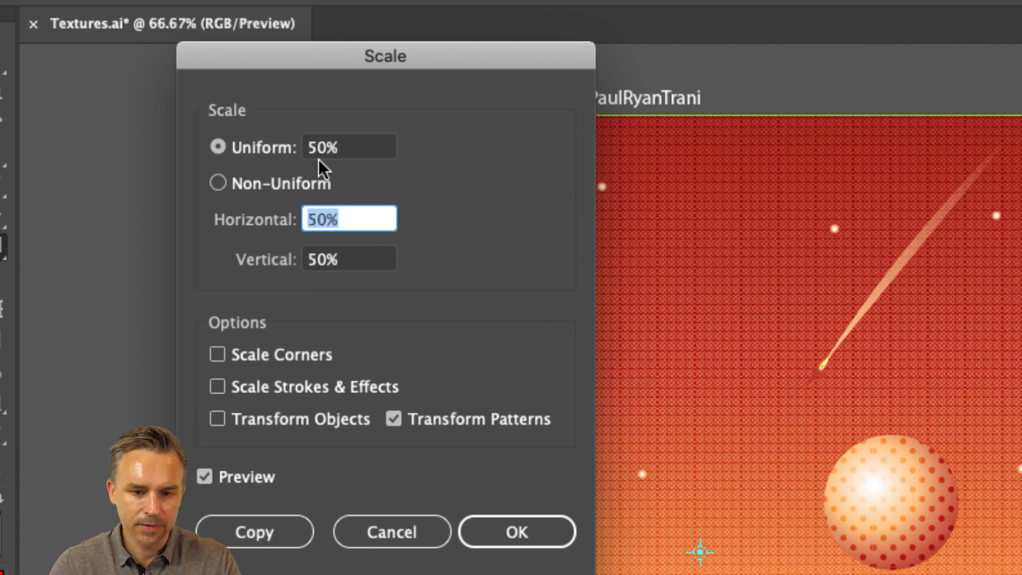
click(205, 477)
click(206, 477)
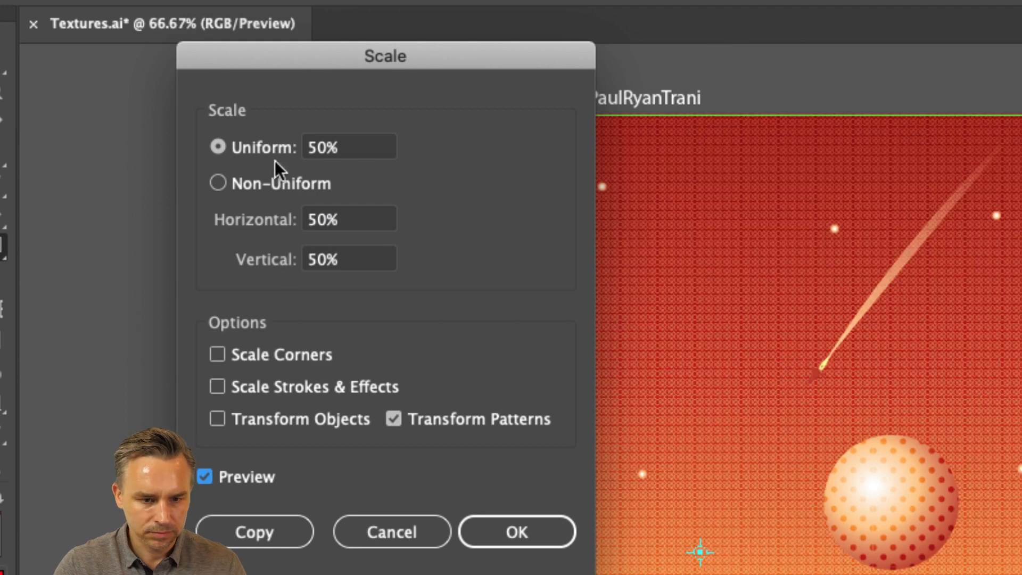
Scale only the sky's dot pattern uniformly to 120%, and move the floating Swatches panel clear of the artboard
click(319, 147)
text(120)
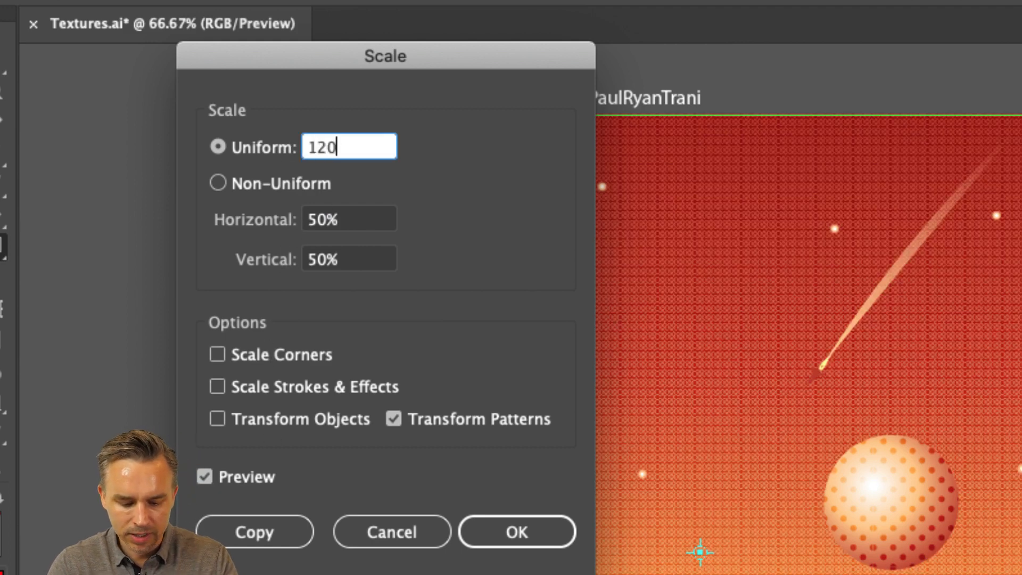
key(Tab)
click(498, 527)
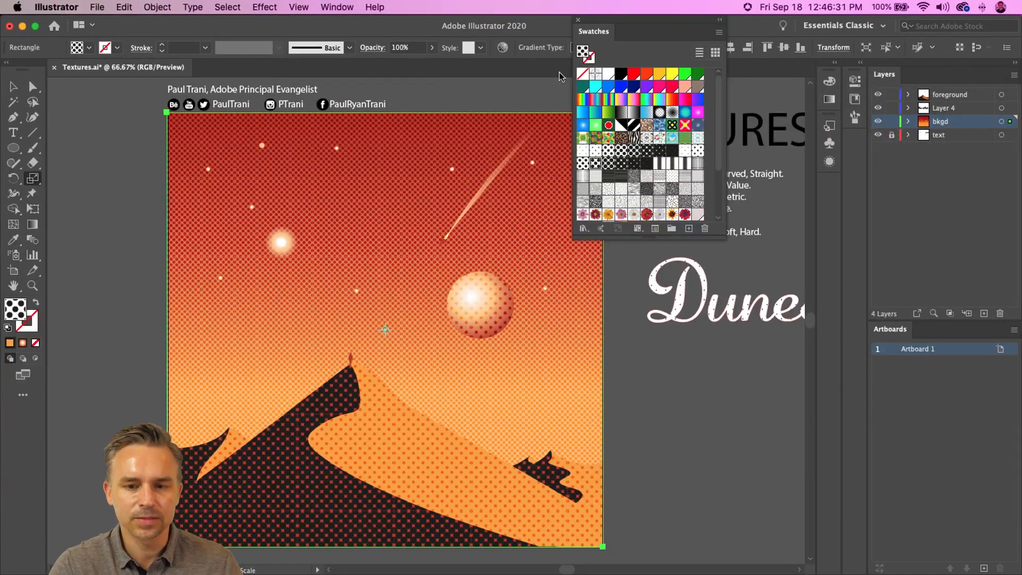
drag(585, 34, 678, 120)
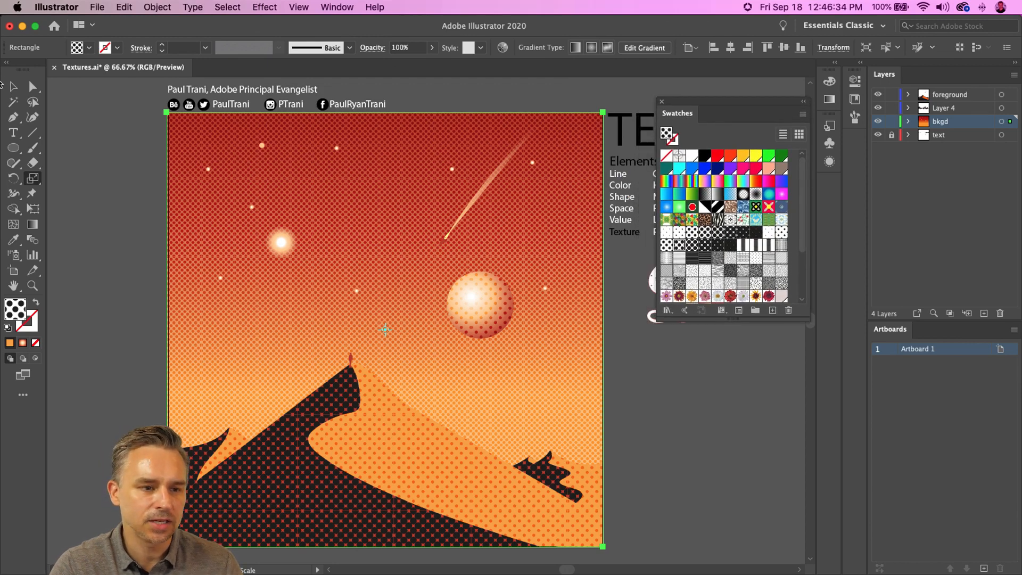
Select all the artwork on the artboard and open it in Recolor Artwork
click(12, 87)
click(109, 128)
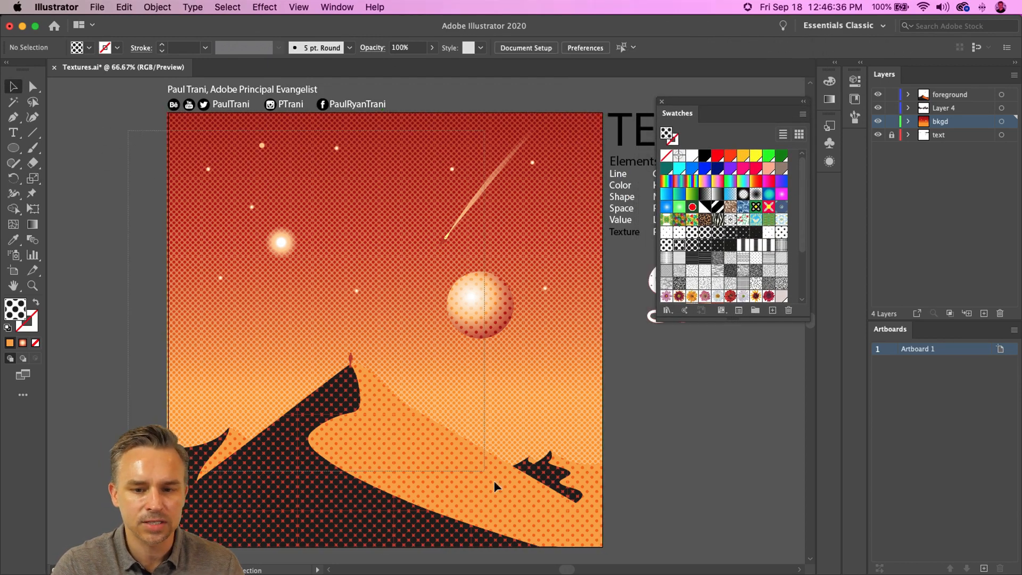
drag(594, 551, 593, 549)
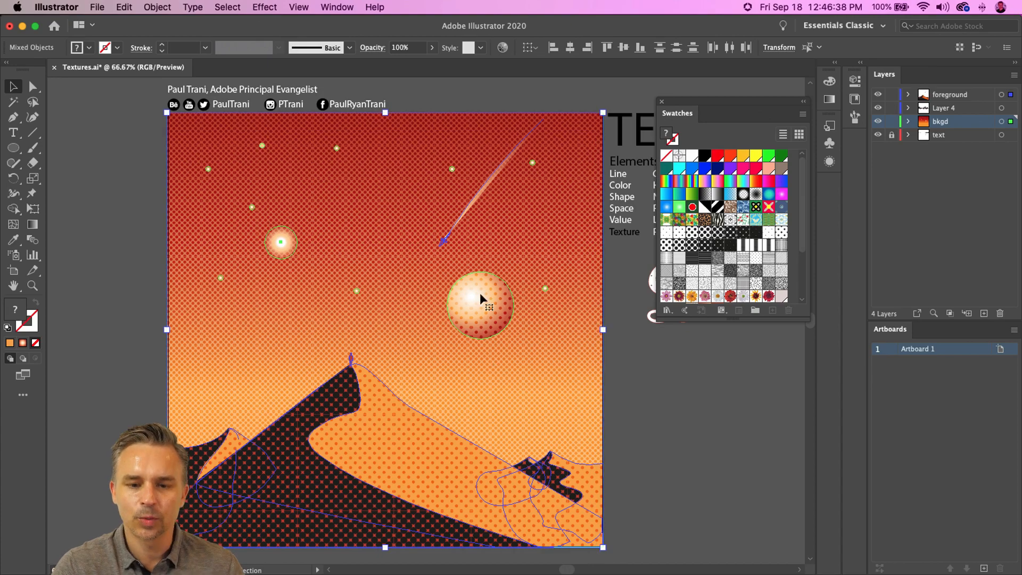
click(124, 7)
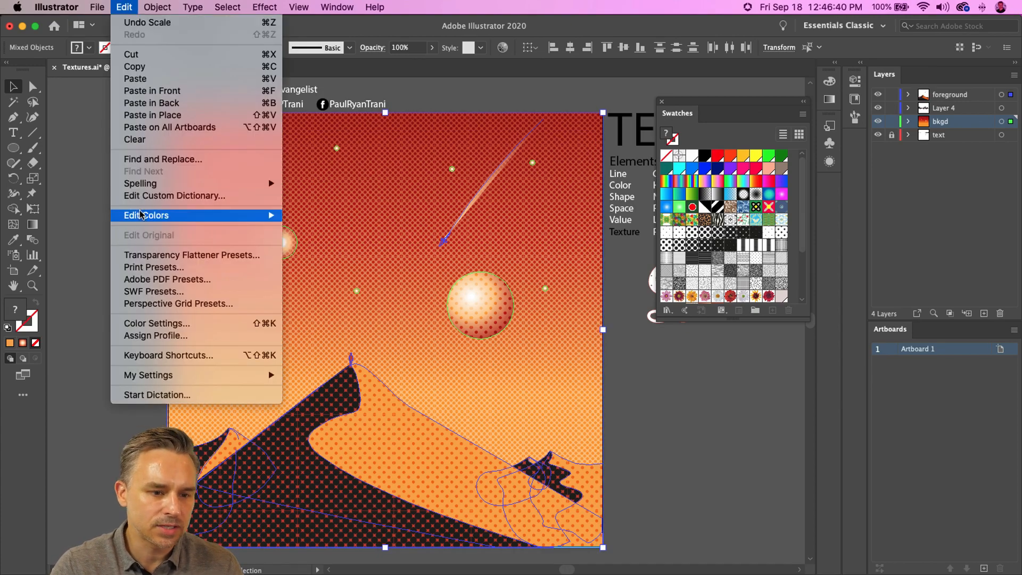
mouse_move(143, 216)
click(325, 216)
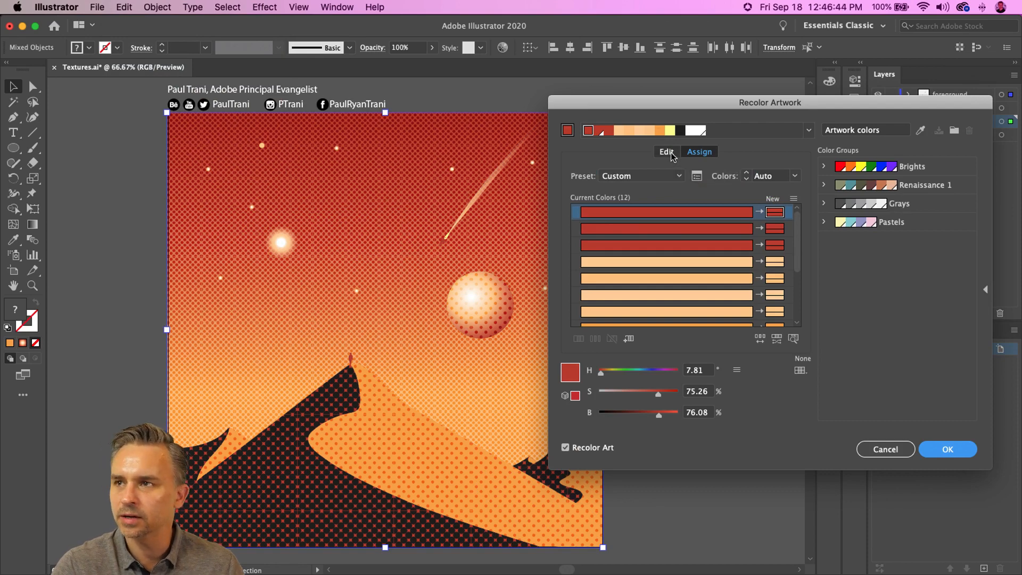
Link the harmony colors and shift the orange to pinkish red on the color wheel, apply the purple-and-red recoloring, and deselect the artwork
click(667, 152)
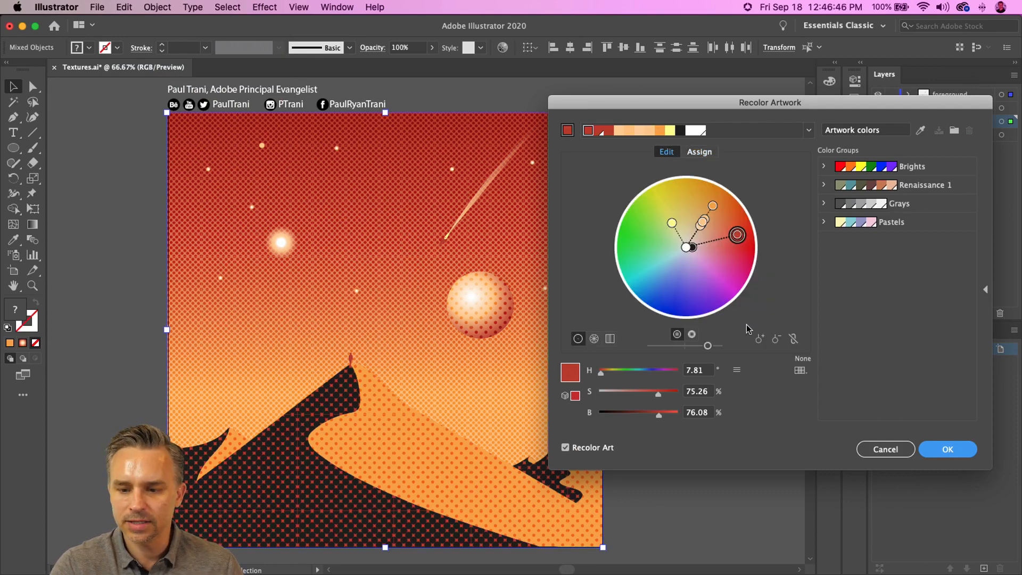
click(793, 338)
drag(714, 206, 735, 254)
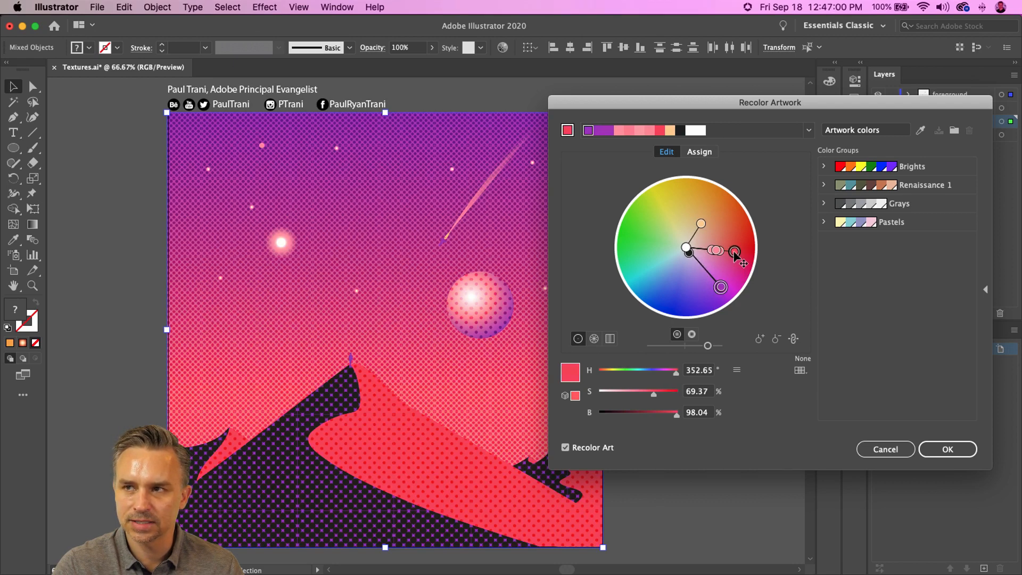
click(939, 449)
click(639, 404)
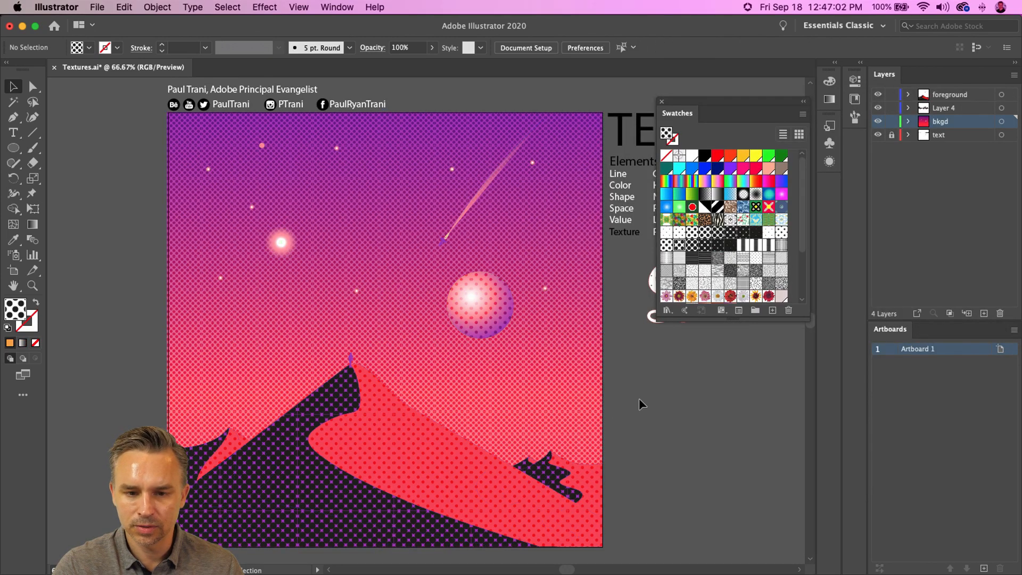
Switch to Chrome and look for the image results on retro sci-fi book covers
click(646, 553)
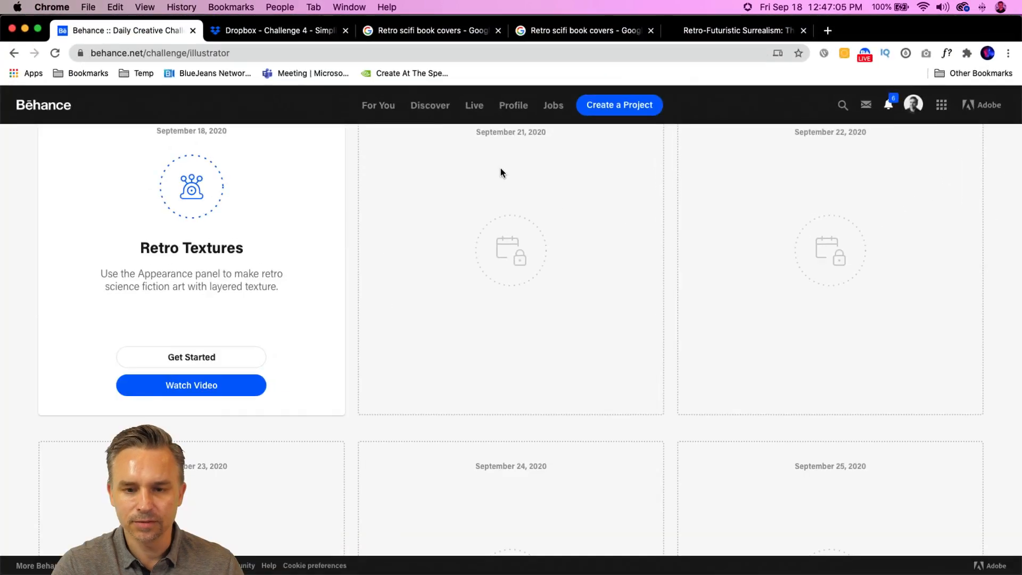
click(700, 30)
click(567, 31)
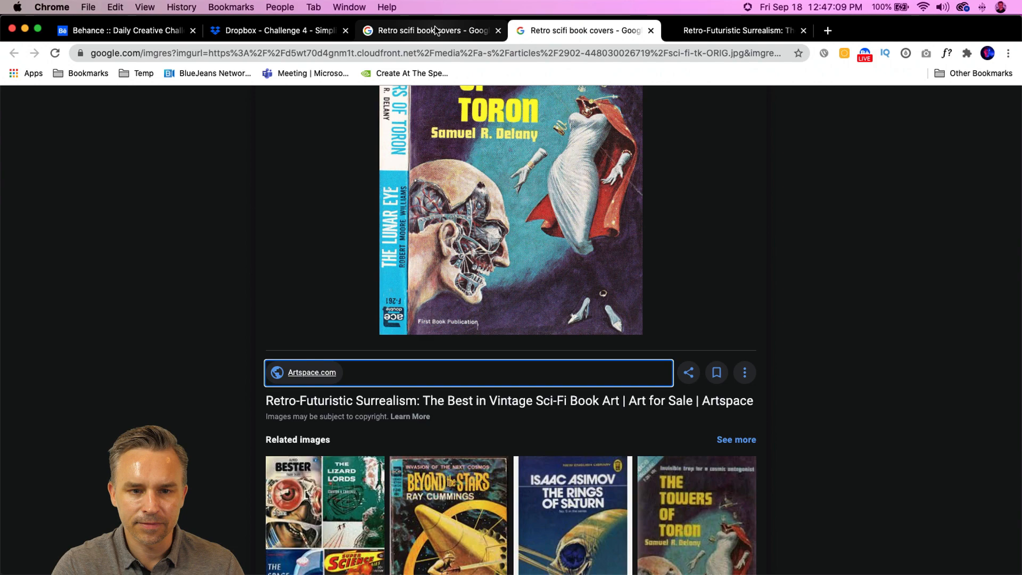
click(410, 31)
scroll(404, 162, up, 3)
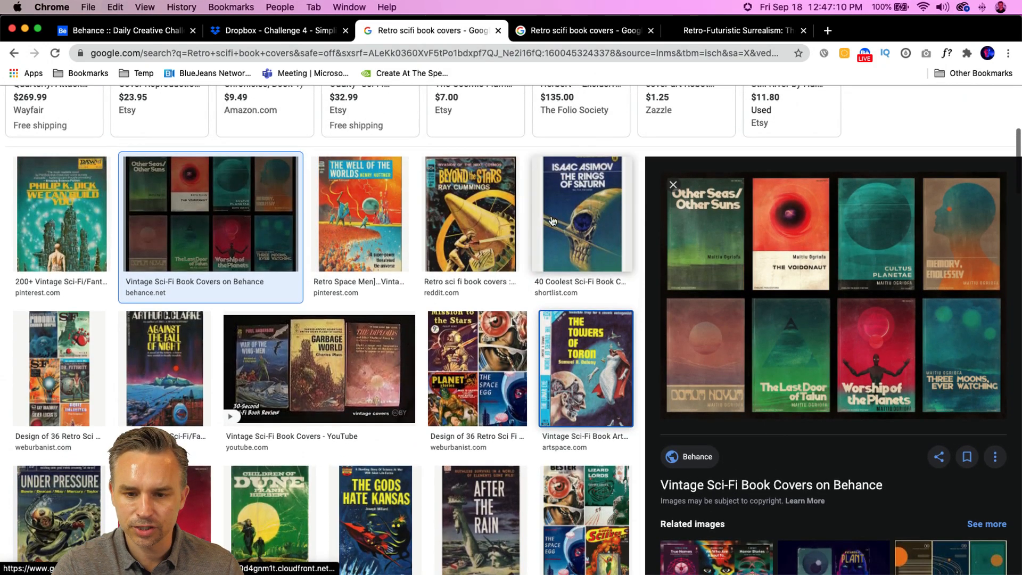
Preview various vintage sci-fi book covers for color and texture inspiration, and return to Illustrator
click(554, 213)
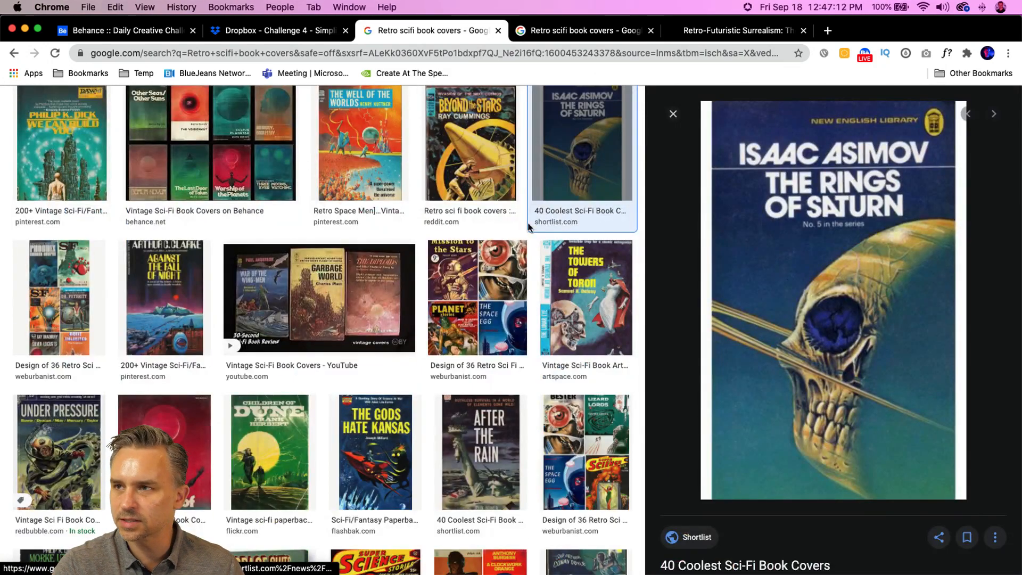
click(464, 150)
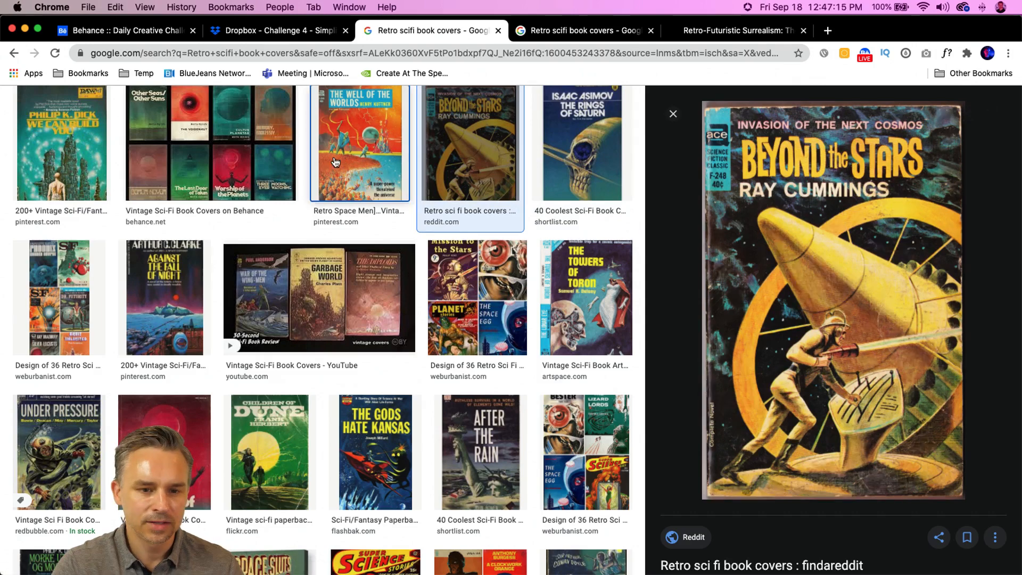
click(320, 170)
click(244, 215)
click(374, 307)
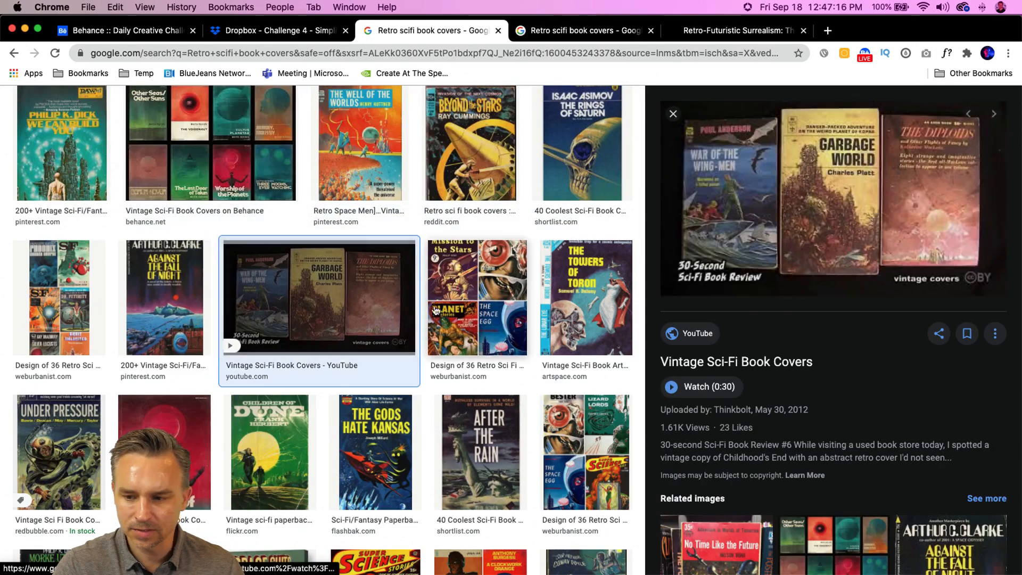
click(477, 298)
click(583, 319)
click(579, 441)
click(478, 452)
click(375, 452)
click(254, 458)
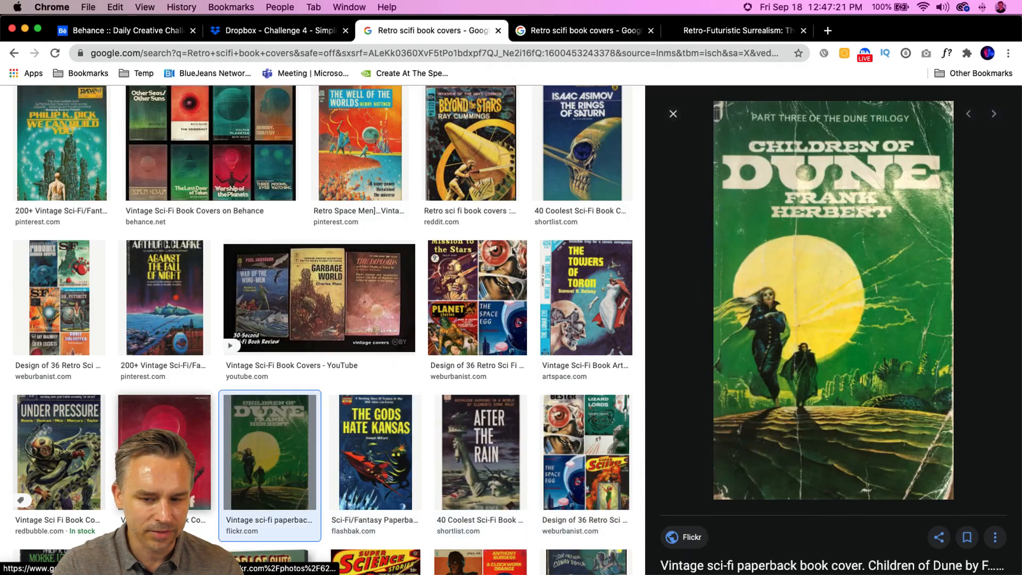
click(164, 420)
click(43, 436)
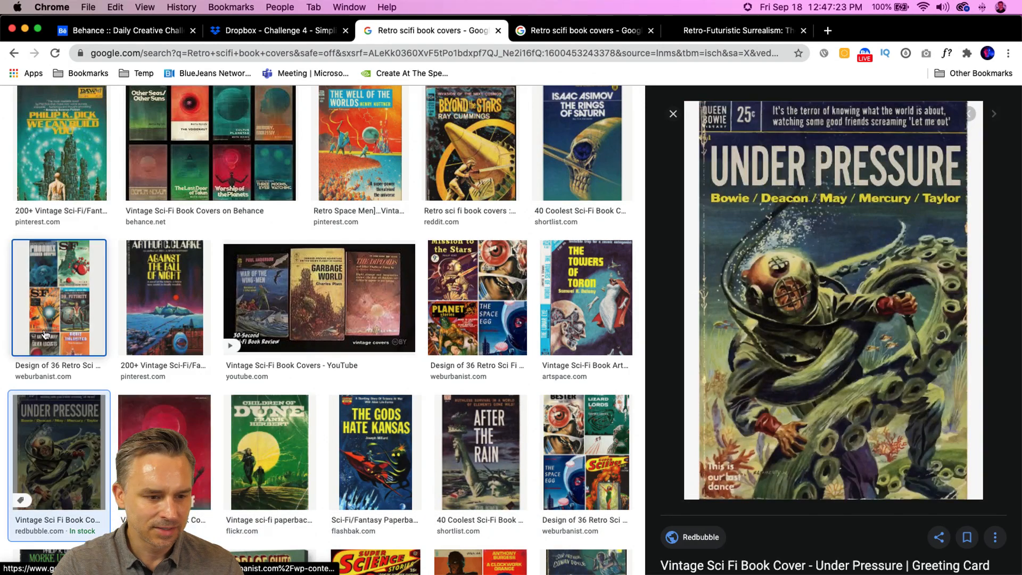
click(59, 298)
click(61, 144)
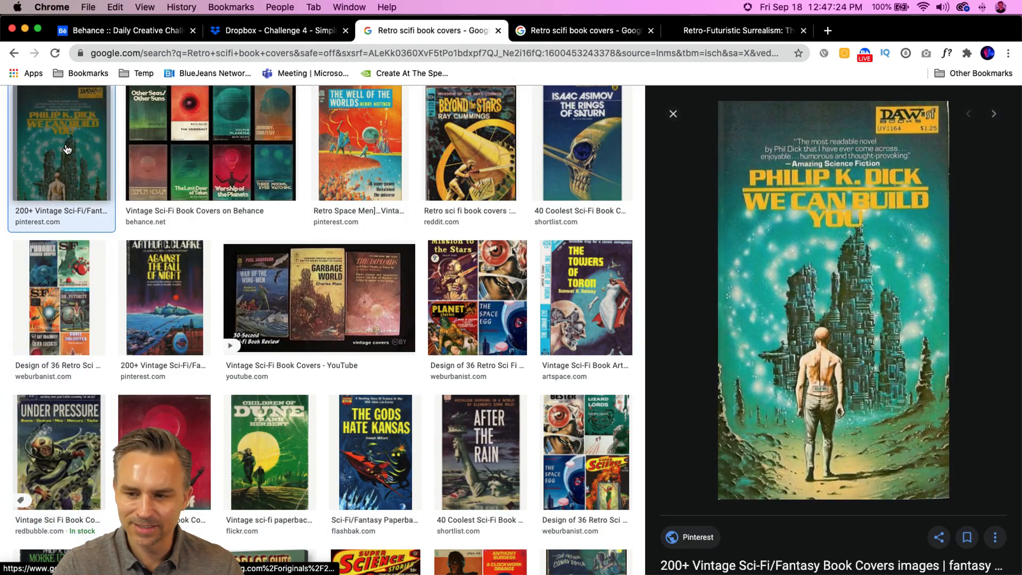
click(24, 29)
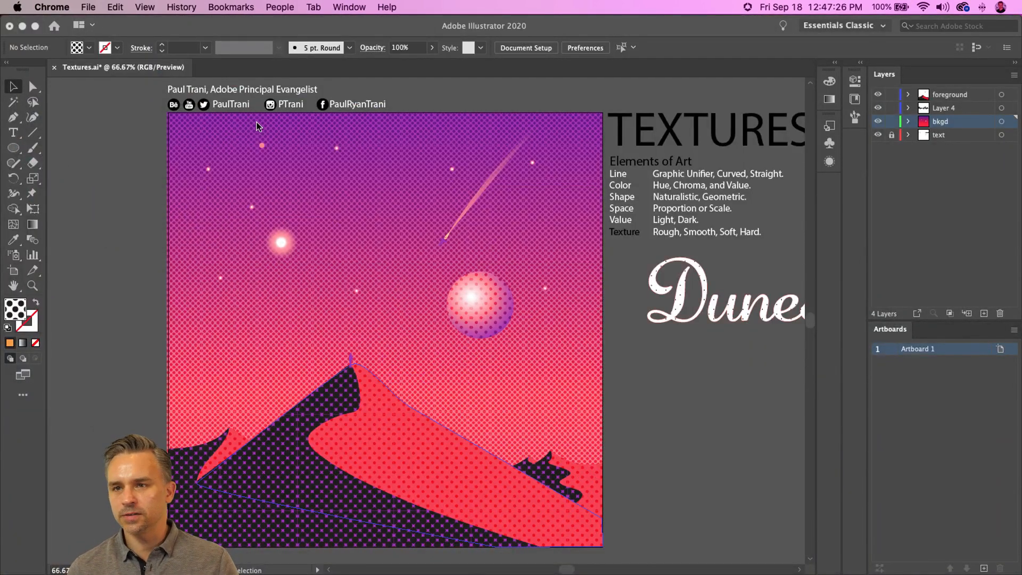
Select the dotted planet, enlarge it to over twice its size, and move it down so it rises behind the dune
click(472, 306)
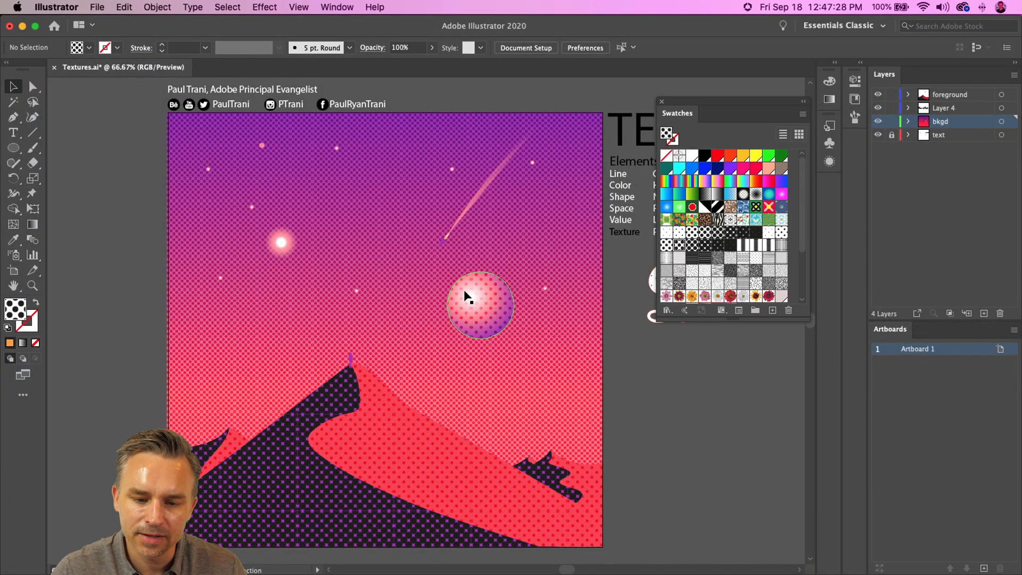
click(450, 296)
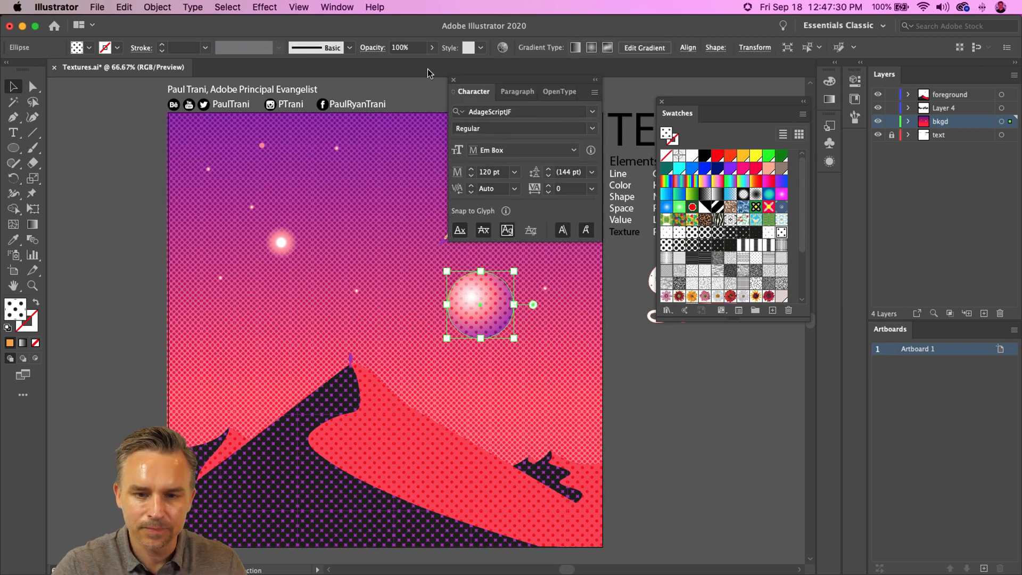
click(452, 81)
drag(446, 272, 469, 408)
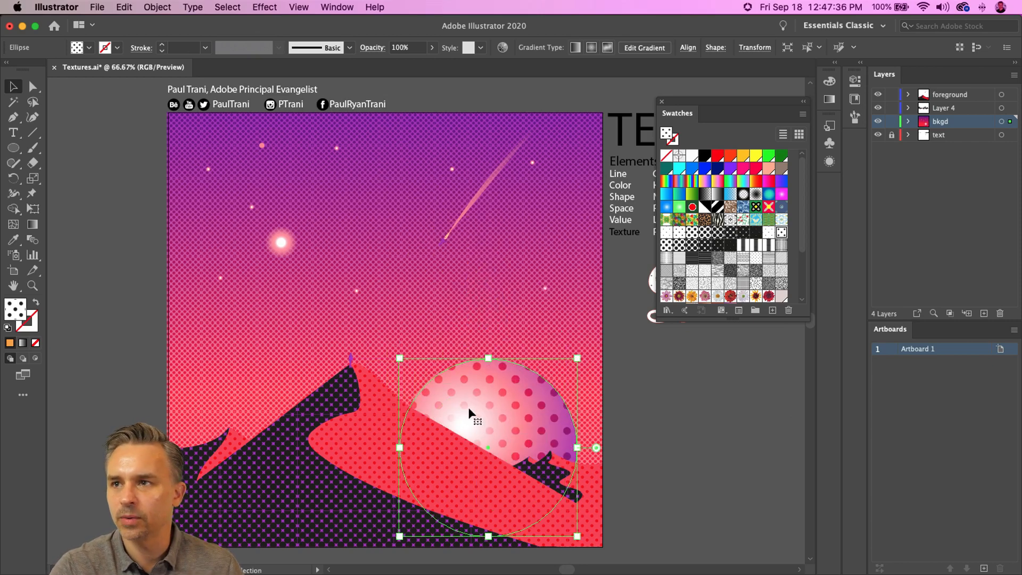
Scale down only the large planet's dot pattern with the Scale tool, keeping its shape, and deselect the planet
click(33, 179)
mouse_move(465, 440)
mouse_down()
mouse_move(474, 426)
mouse_move(485, 438)
mouse_up()
key(shift+grave)
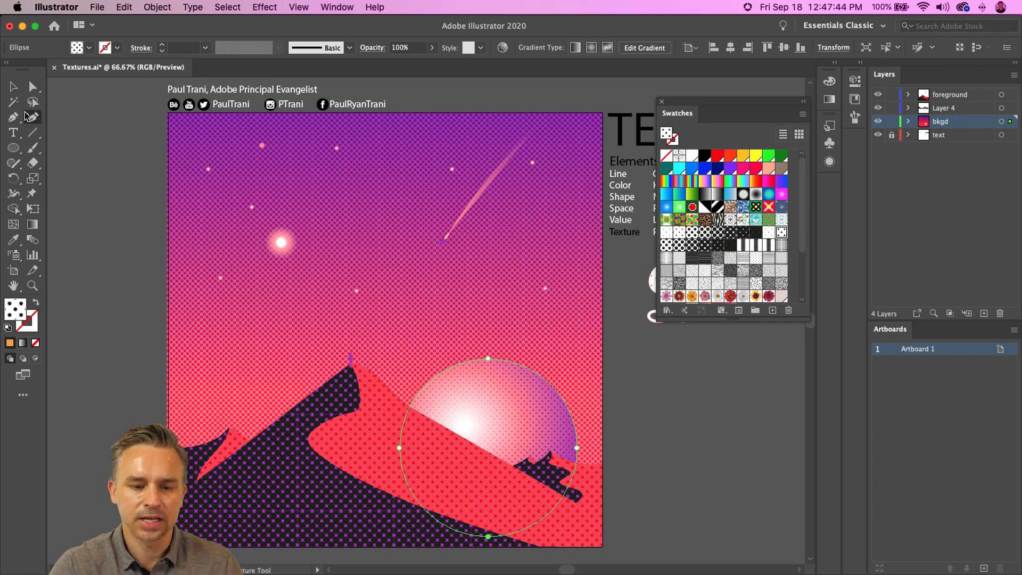
click(14, 88)
click(80, 234)
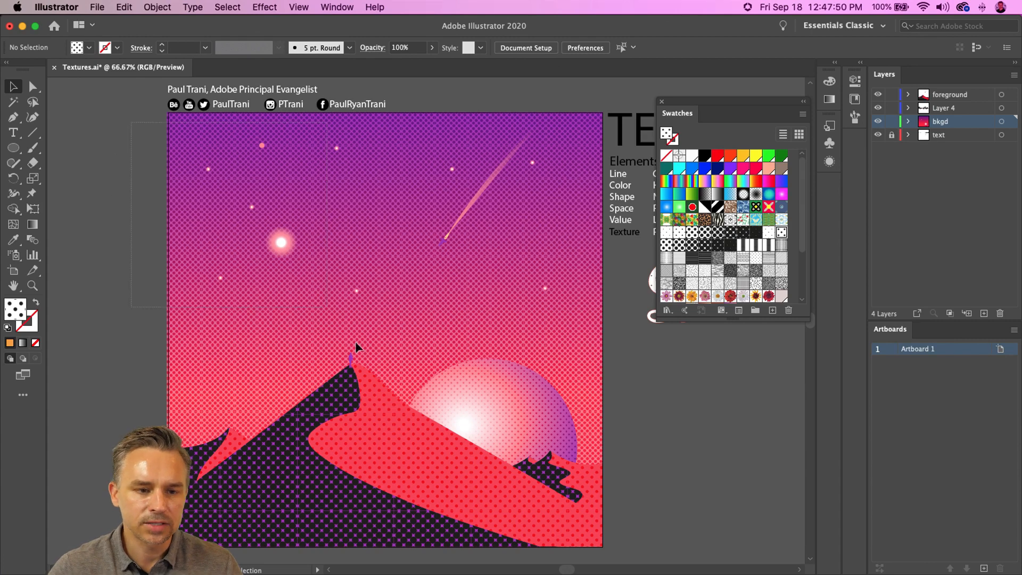
Select all the unlocked artwork and open it in the Effect Gallery
scroll(592, 565, down, 5)
key(super+a)
scroll(436, 347, up, 6)
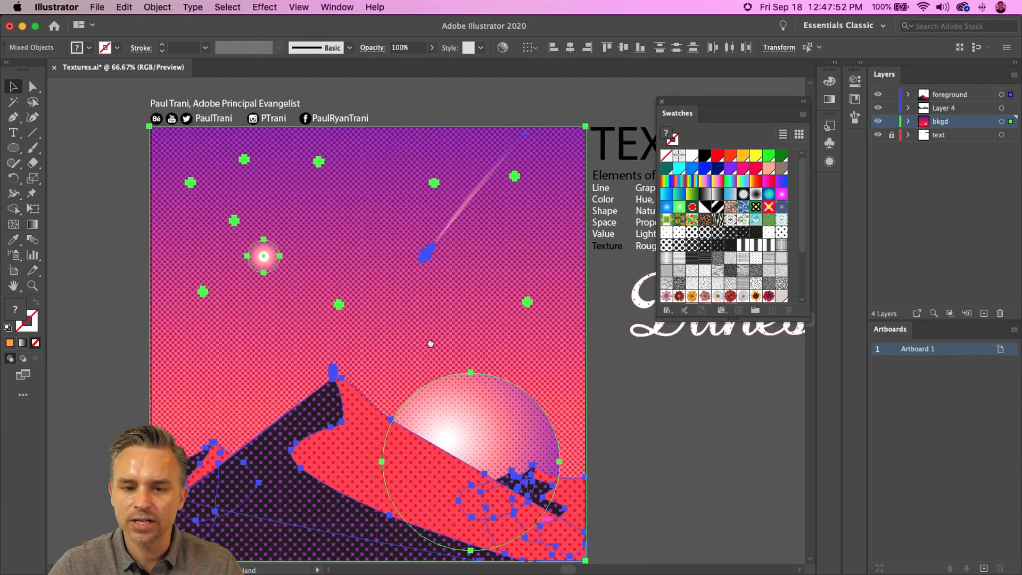
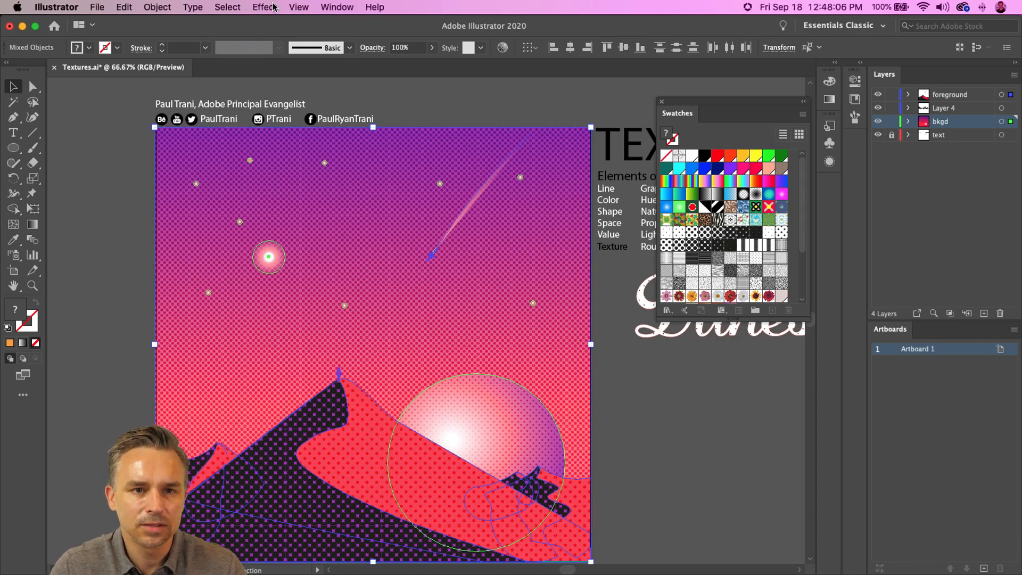
click(309, 6)
mouse_move(276, 6)
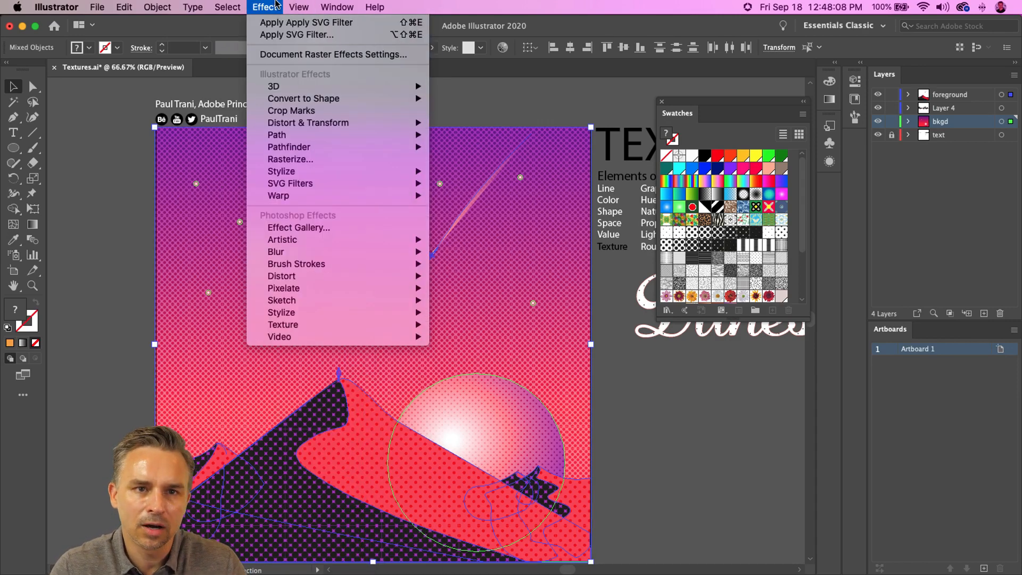
mouse_move(238, 6)
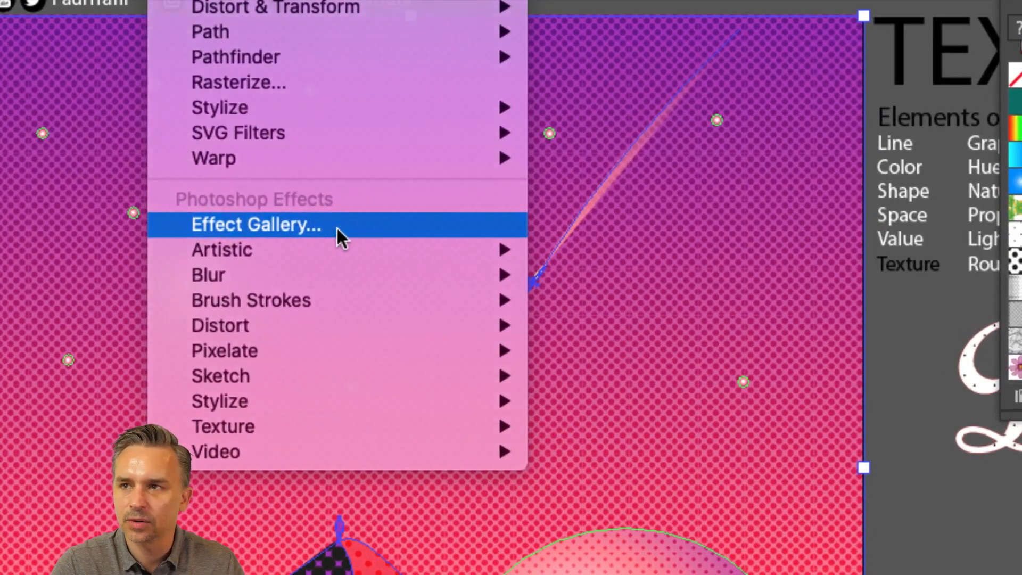
click(337, 228)
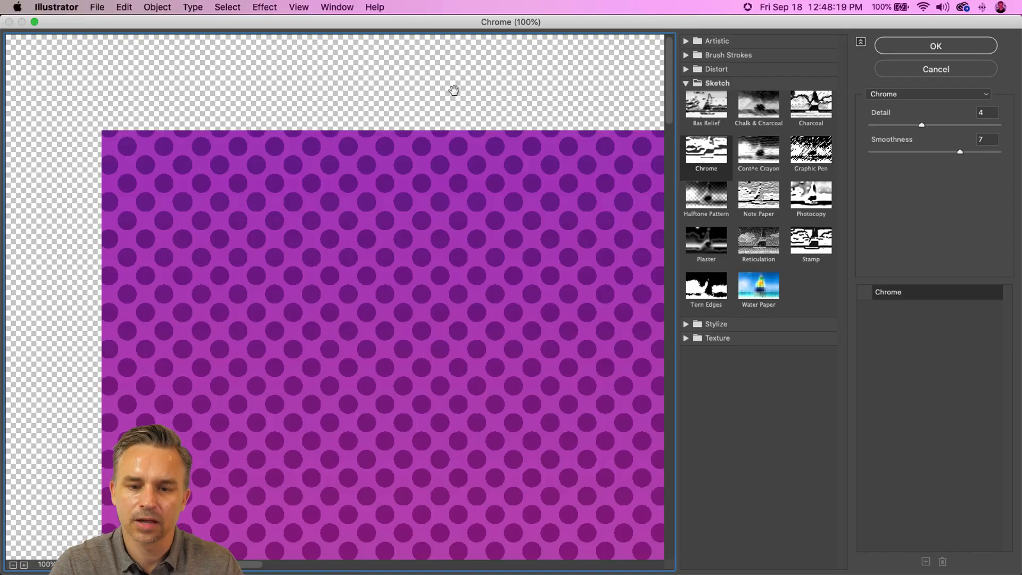
Try the Grain texture effect on the artwork and turn on the effect's visibility in the preview
key(alt)
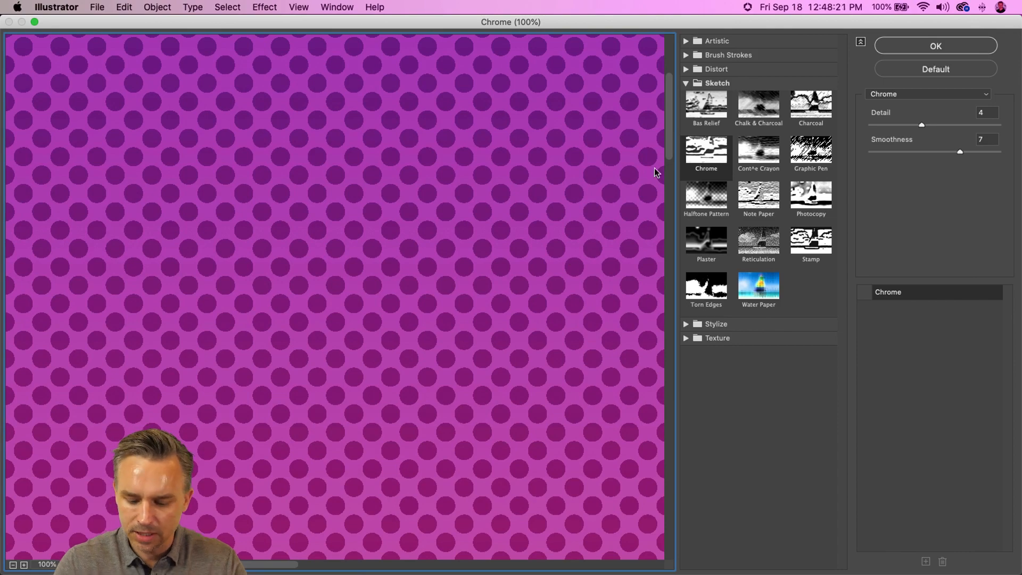
alt+click(657, 171)
alt+click(656, 170)
alt+click(656, 170)
alt+click(657, 170)
alt+click(656, 170)
alt+click(656, 170)
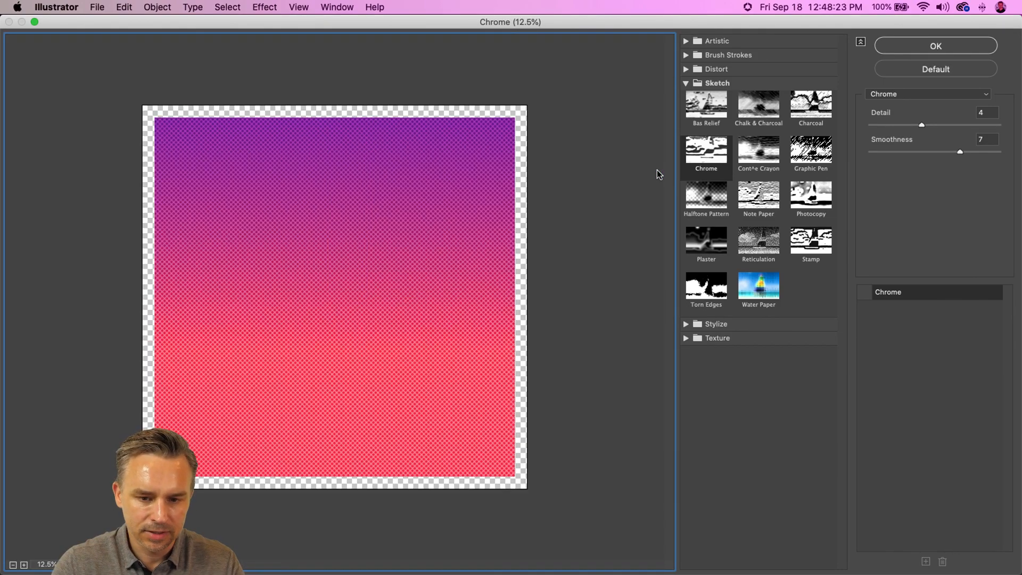
super+click(658, 171)
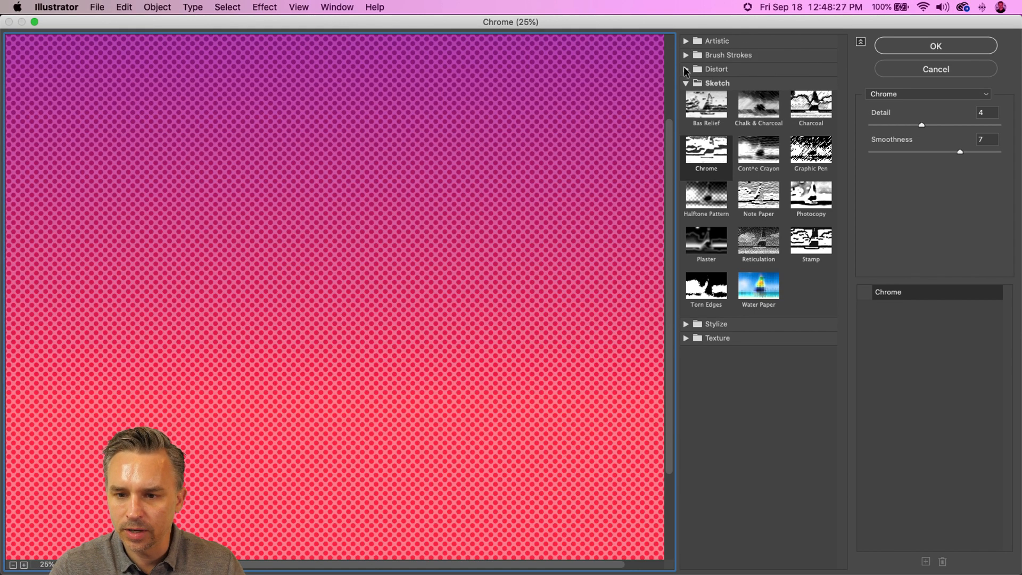
click(687, 324)
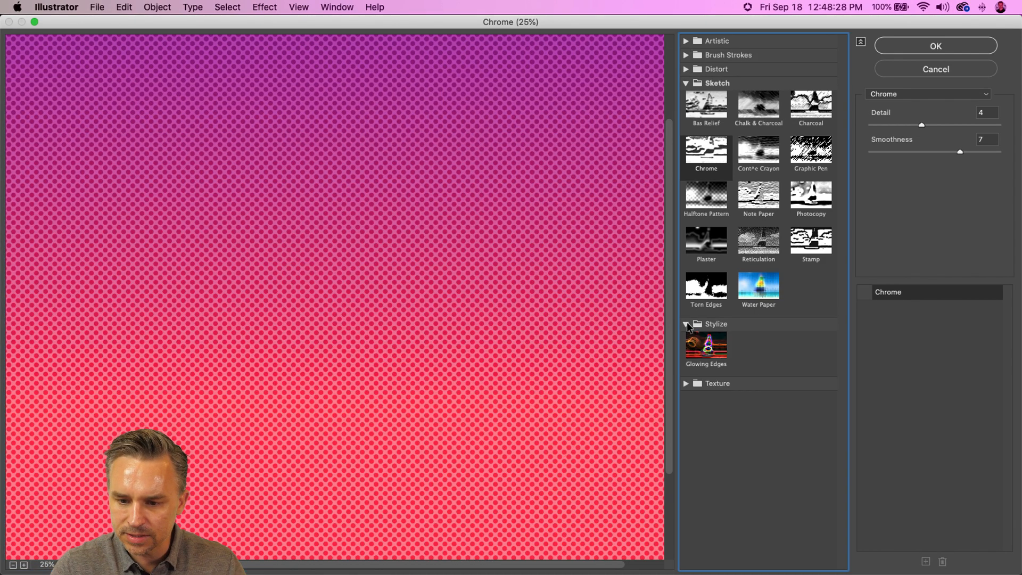
click(686, 385)
click(774, 413)
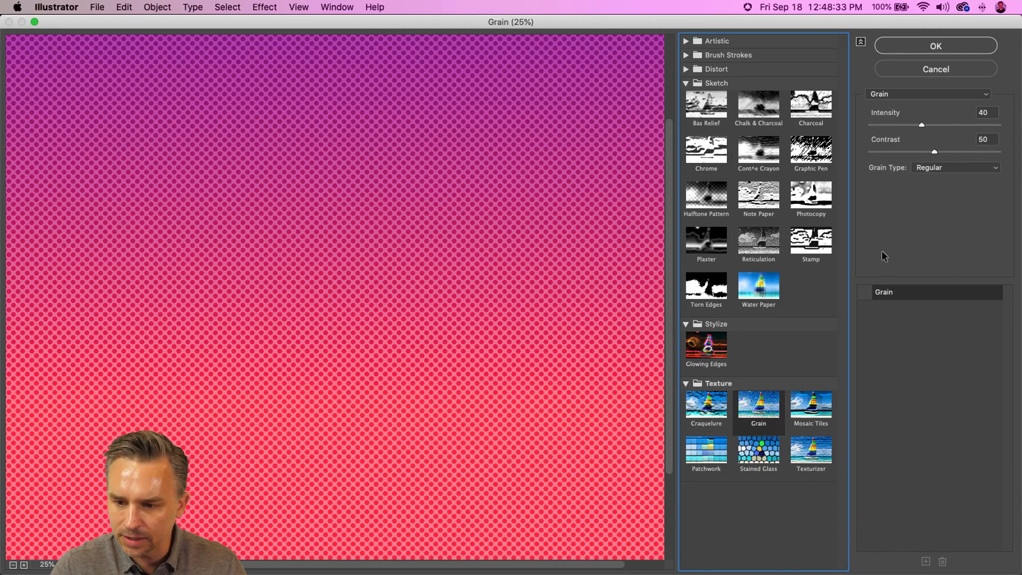
click(861, 296)
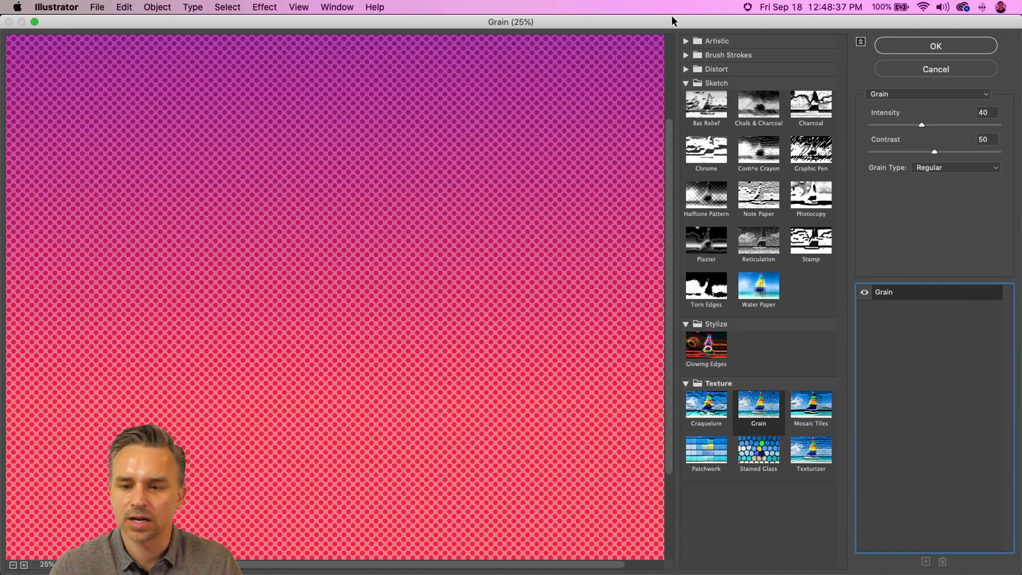
Apply the Film Grain effect with Grain 4, Highlight Area 0 and Intensity 10 to the artwork, and deselect it
click(686, 41)
click(701, 110)
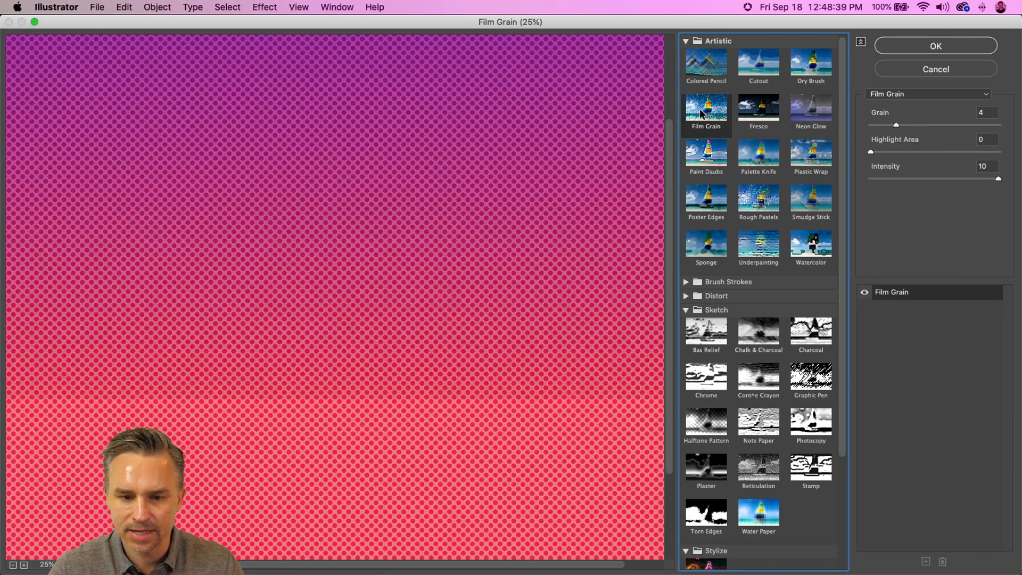
click(890, 44)
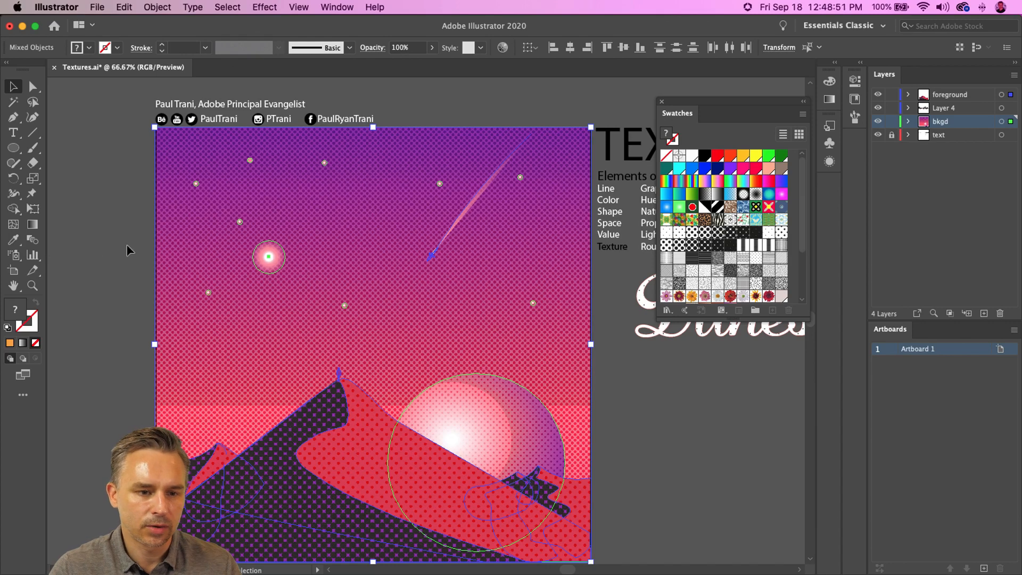
click(128, 137)
Save the illustration under the new name Textures1.ai on the Desktop, keeping the default Illustrator 2020 save options
click(97, 7)
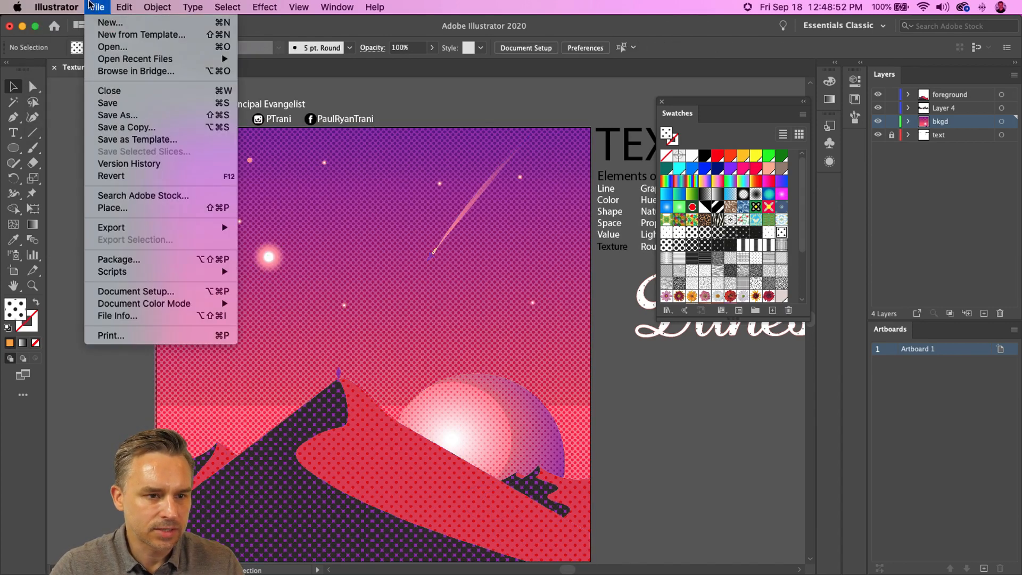
click(109, 118)
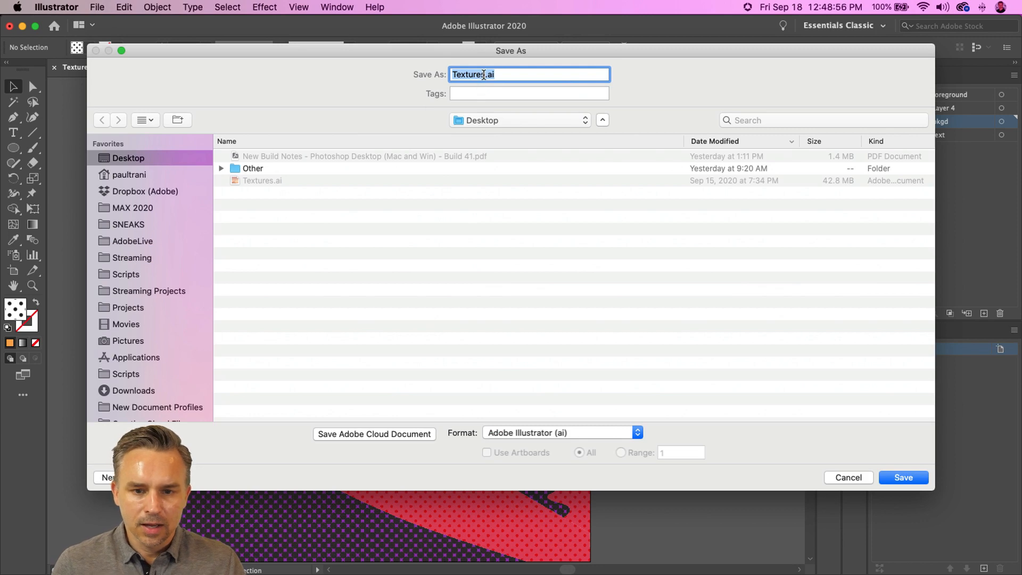
click(484, 74)
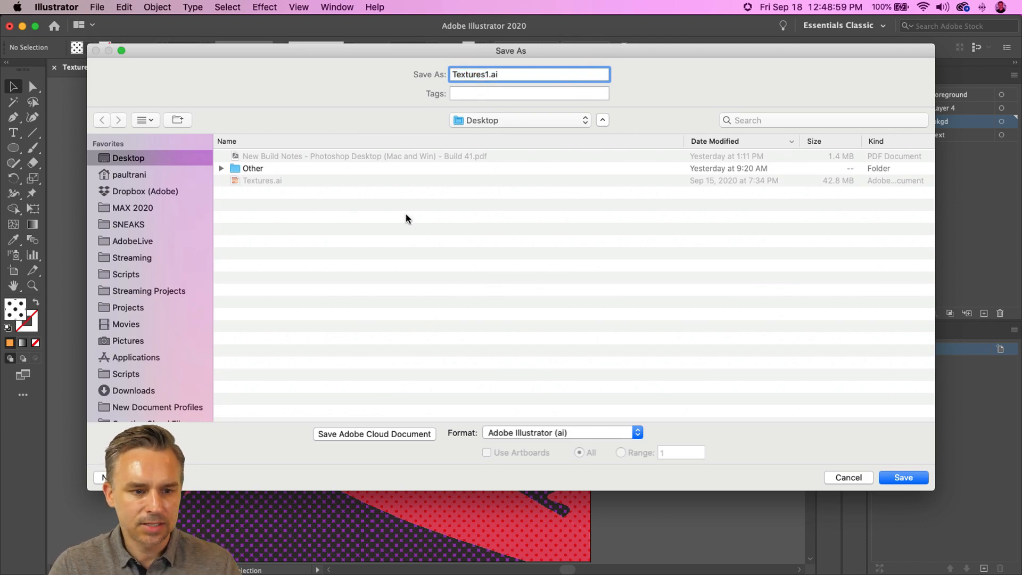
key(Return)
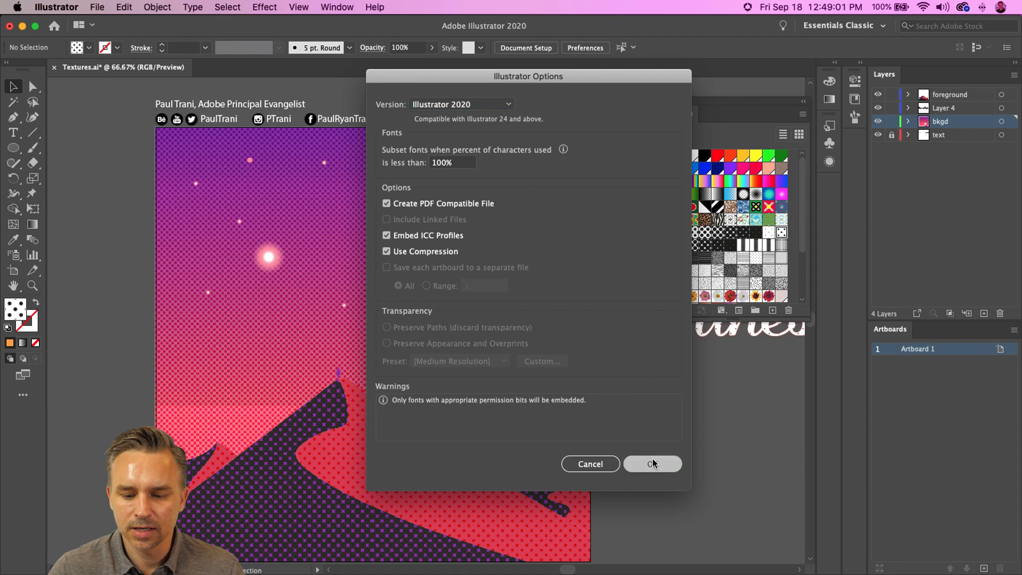
click(652, 463)
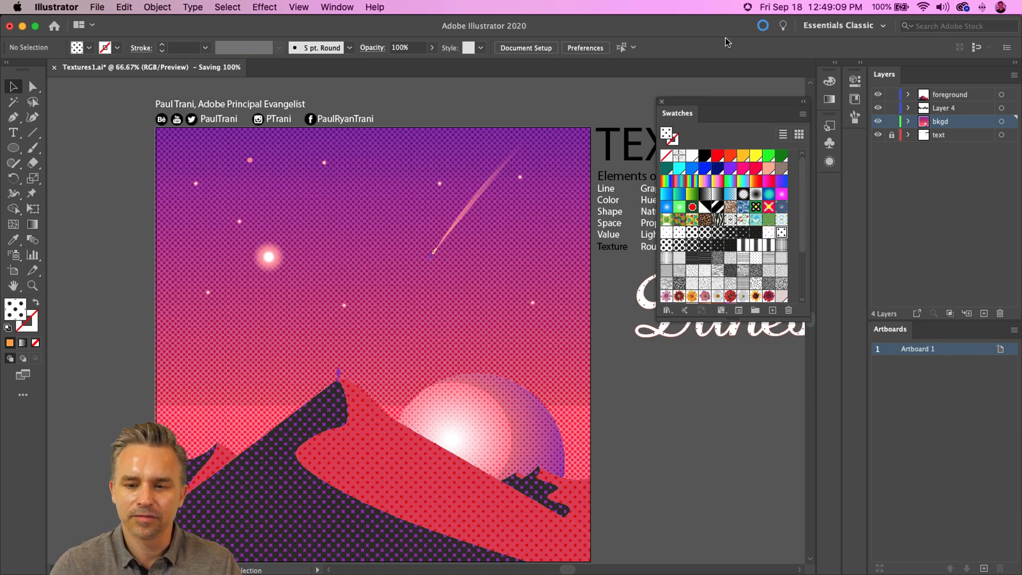
Reopen the original Textures.ai document from the recently used files
drag(731, 114, 727, 139)
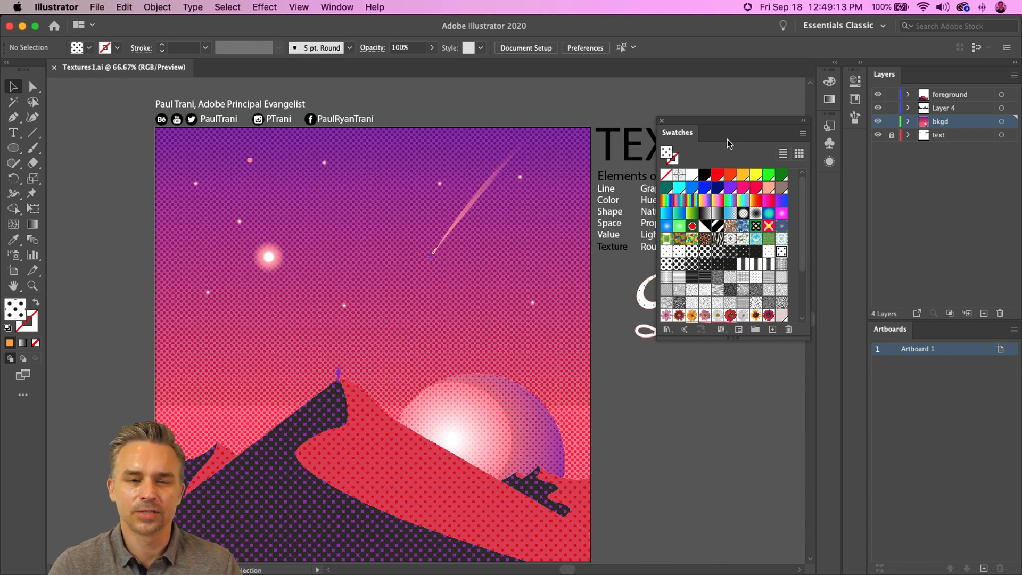
click(89, 6)
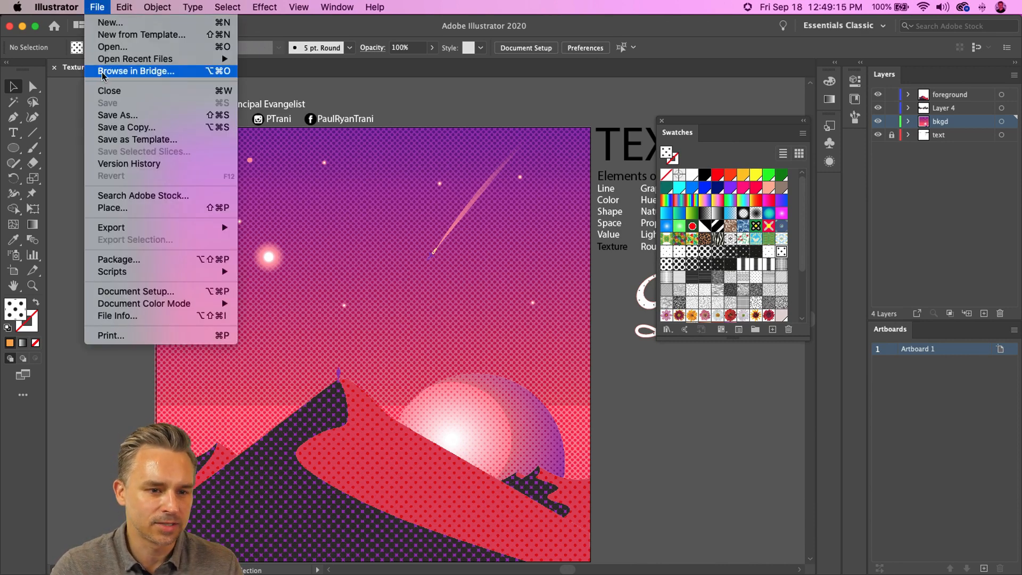
mouse_move(109, 60)
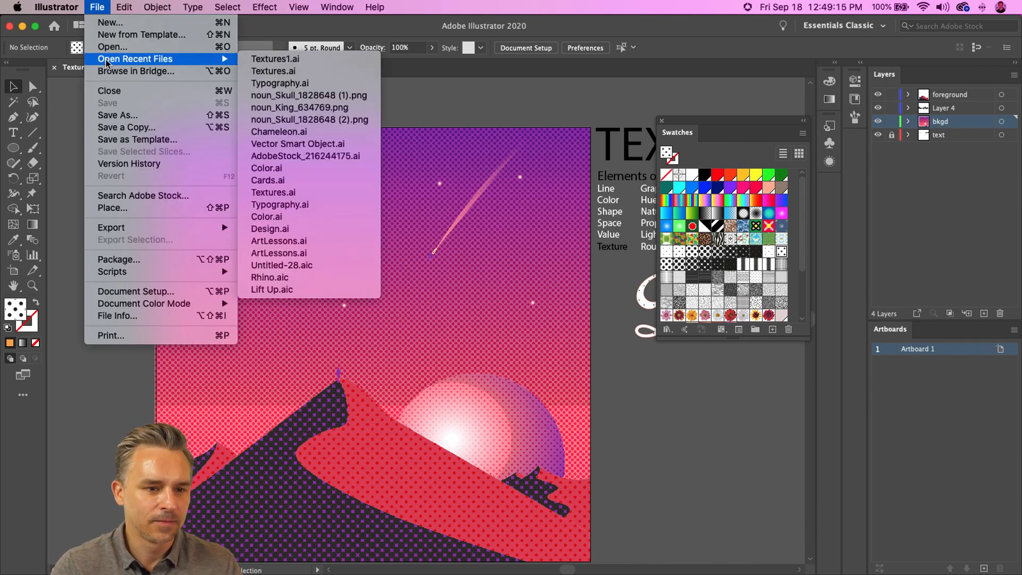
click(291, 71)
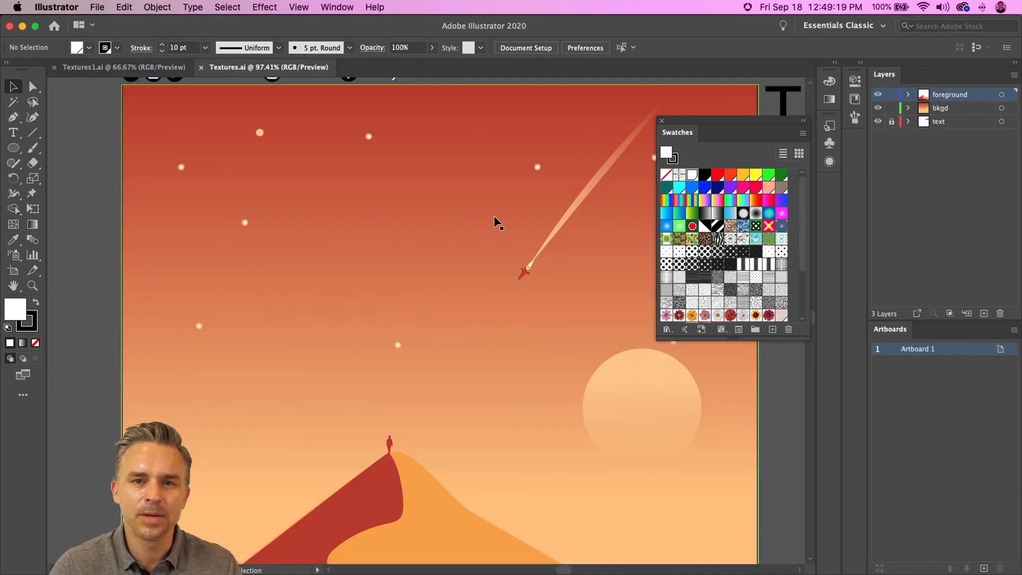
Select all the unlocked artwork of the orange desert scene and group it
key(super+minus)
key(super+minus)
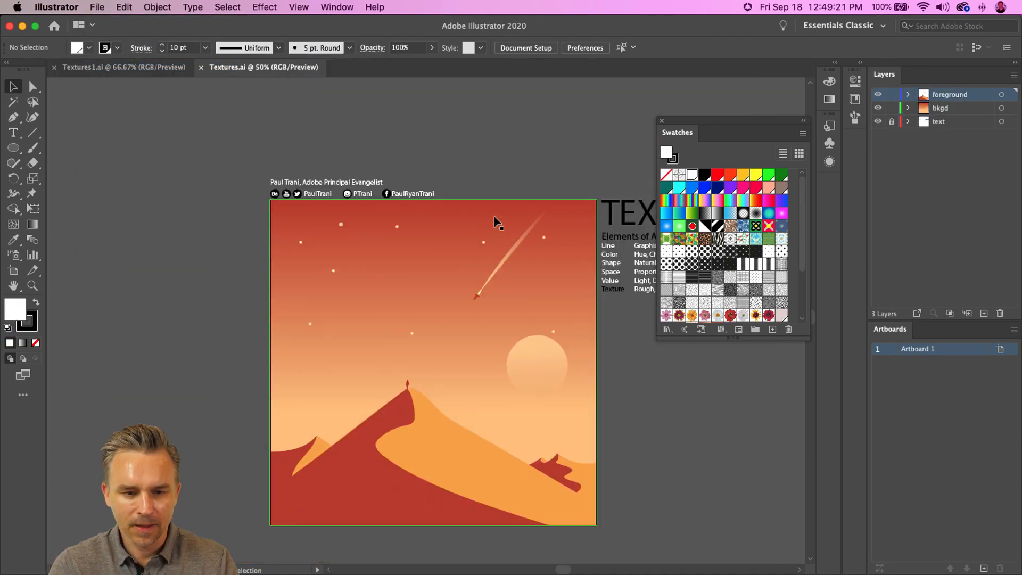
drag(255, 243, 591, 531)
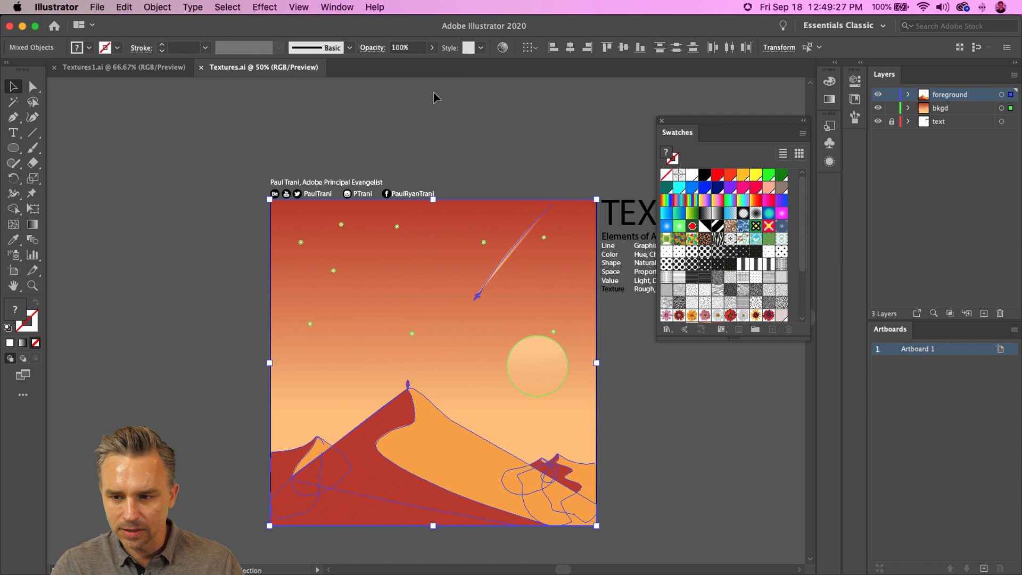
key(super+g)
click(269, 6)
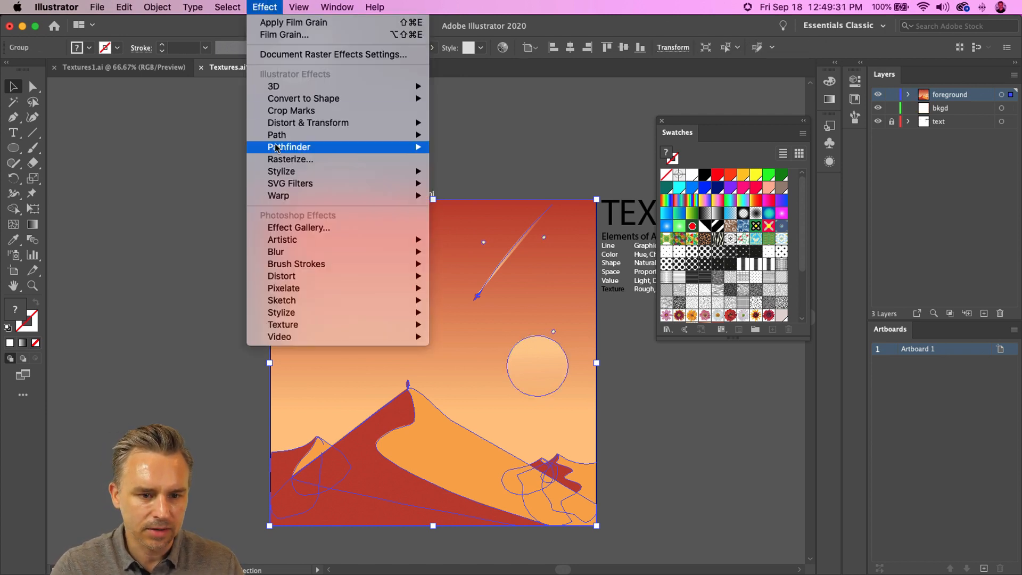
click(293, 227)
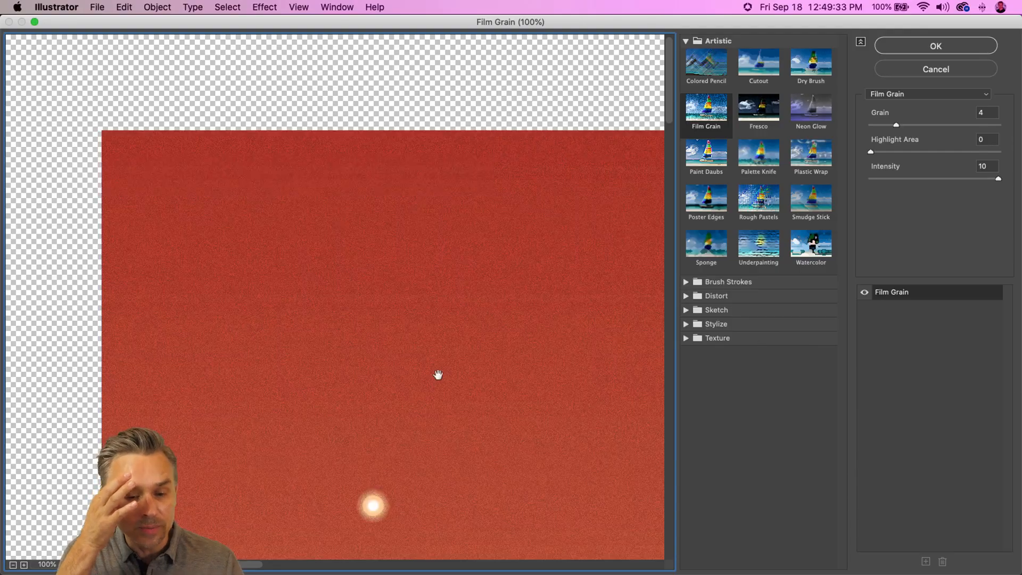
drag(438, 372, 353, 164)
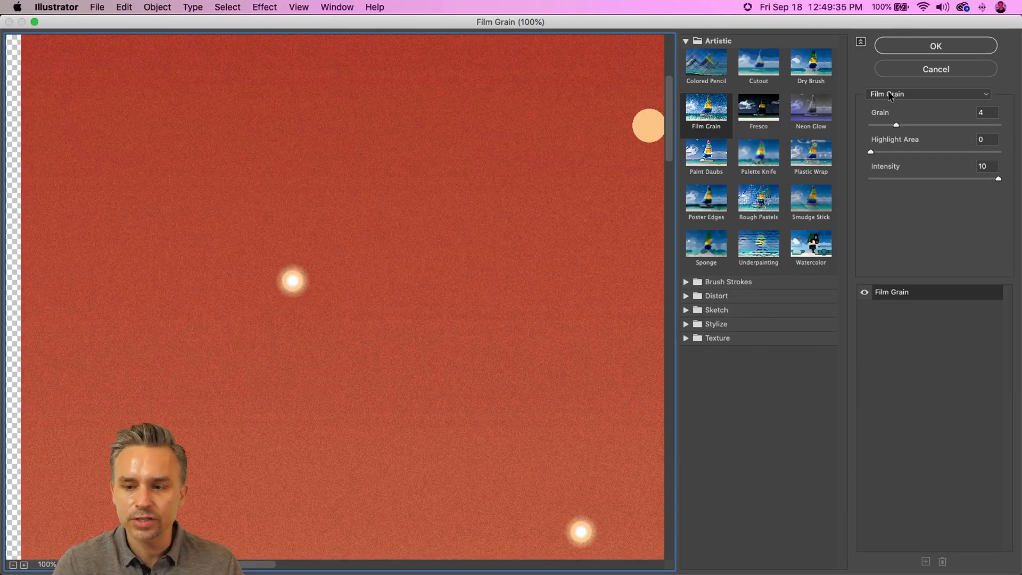
click(956, 73)
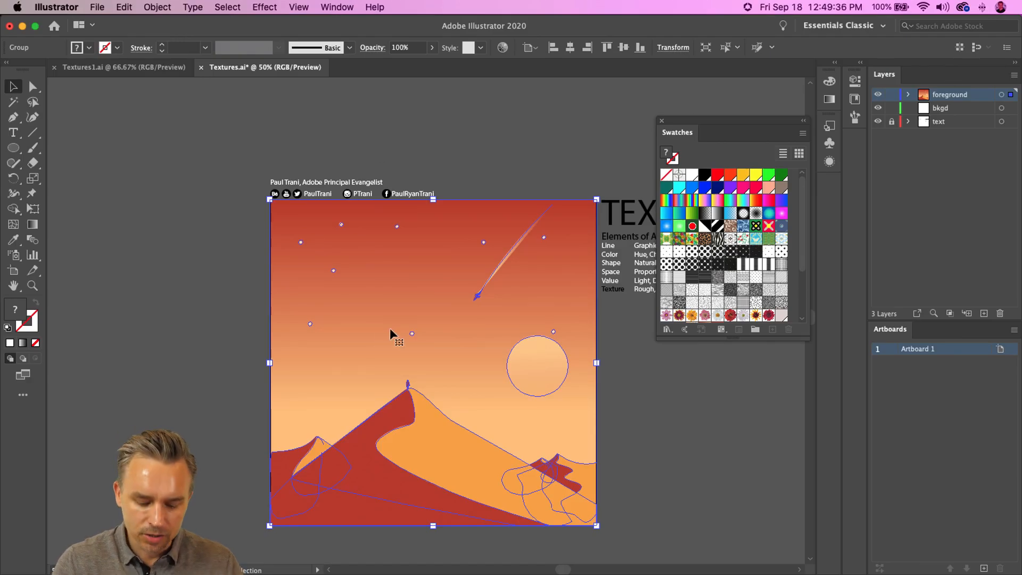
Open the grouped desert artwork in the Effect Gallery
key(super+equal)
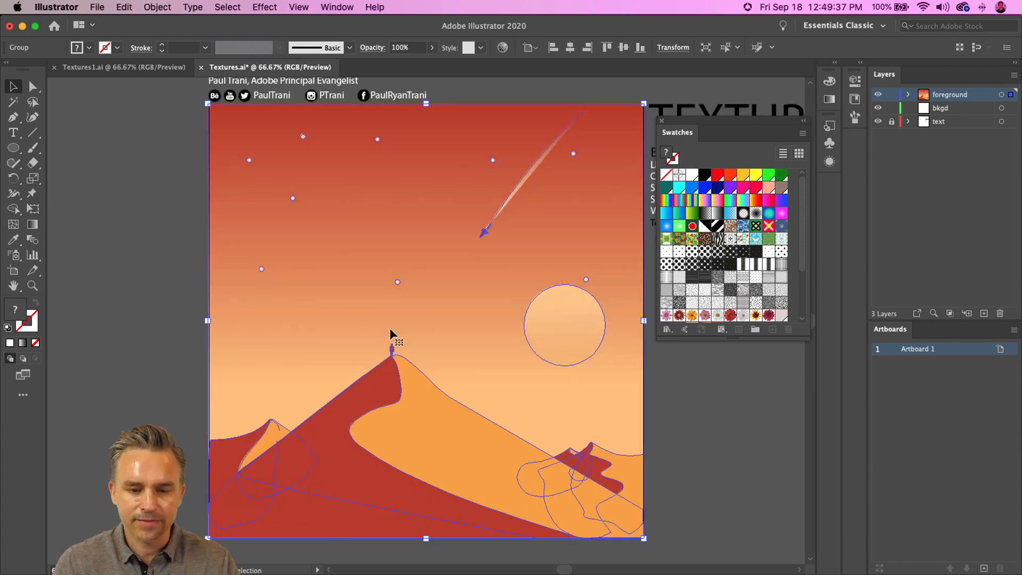
click(171, 5)
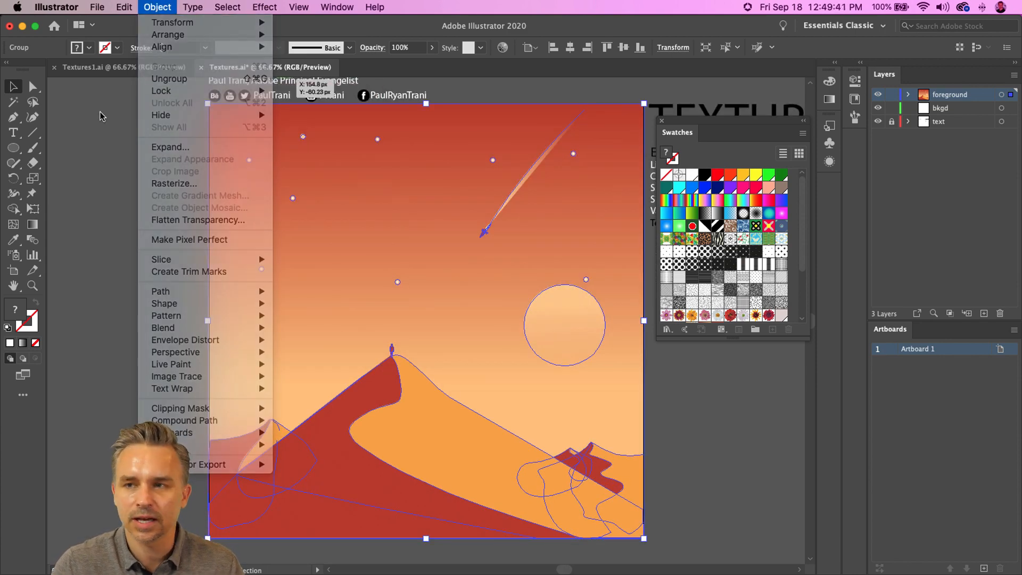
click(294, 5)
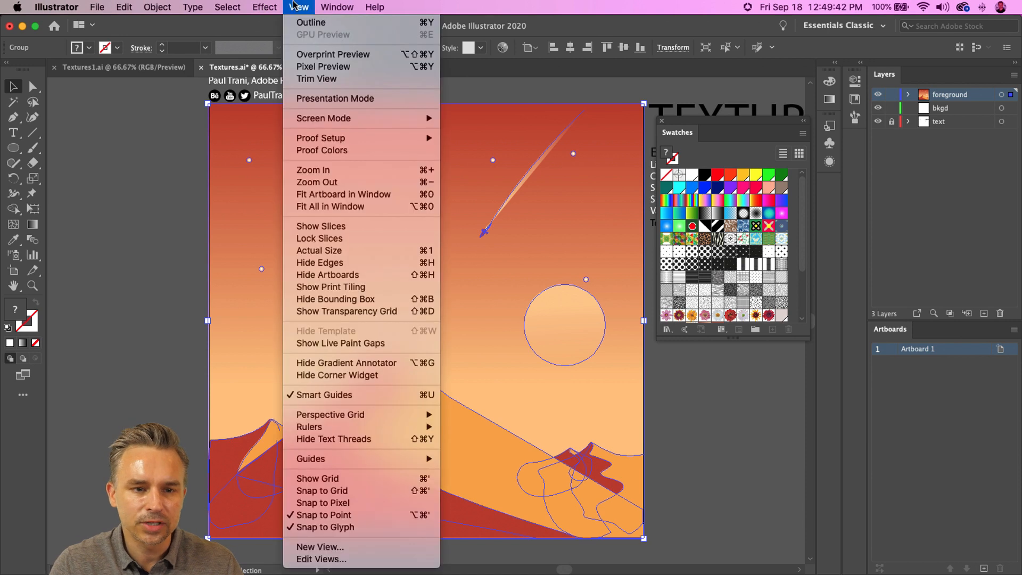
mouse_move(266, 7)
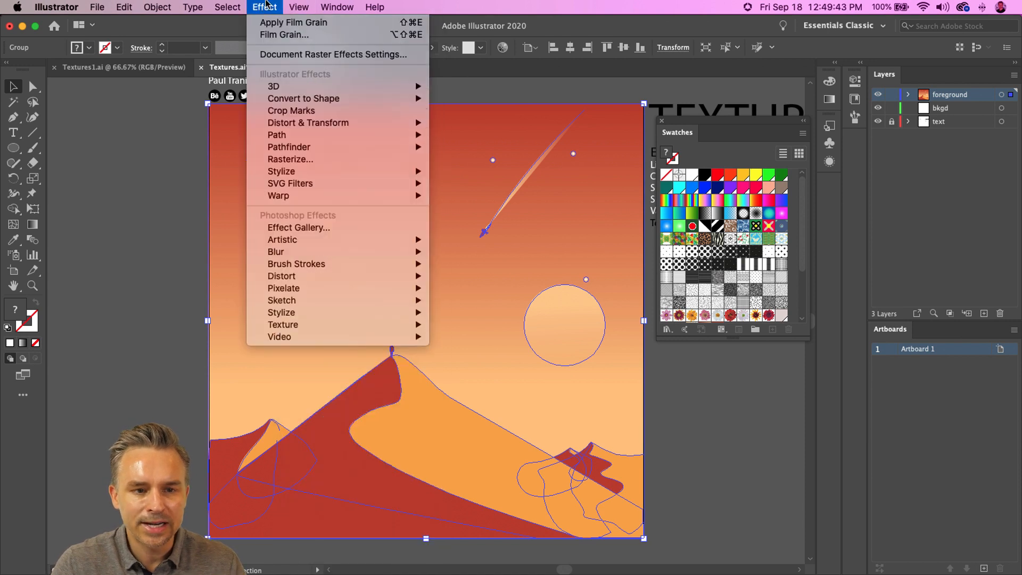
click(277, 234)
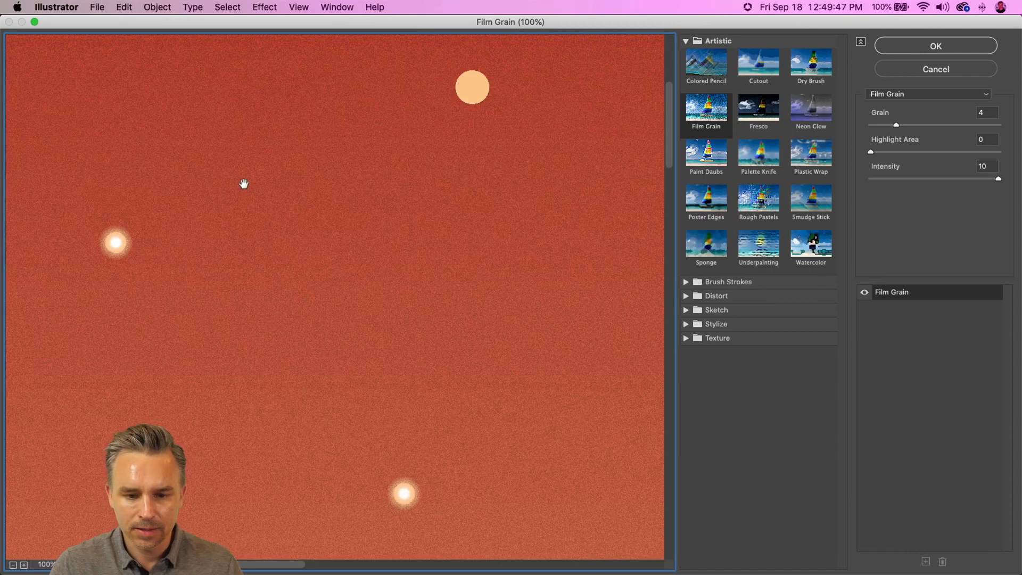
Preview the Film Grain effect on the dunes, planet and shooting star at 25% magnification
alt+click(244, 184)
alt+click(244, 184)
alt+click(244, 183)
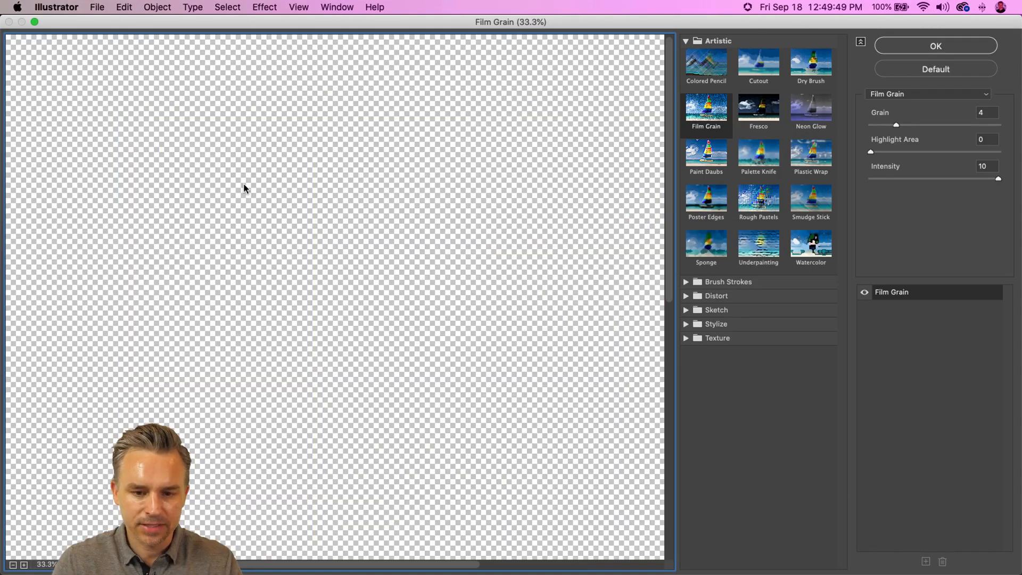
alt+click(243, 184)
scroll(245, 186, down, 5)
scroll(245, 186, right, 3)
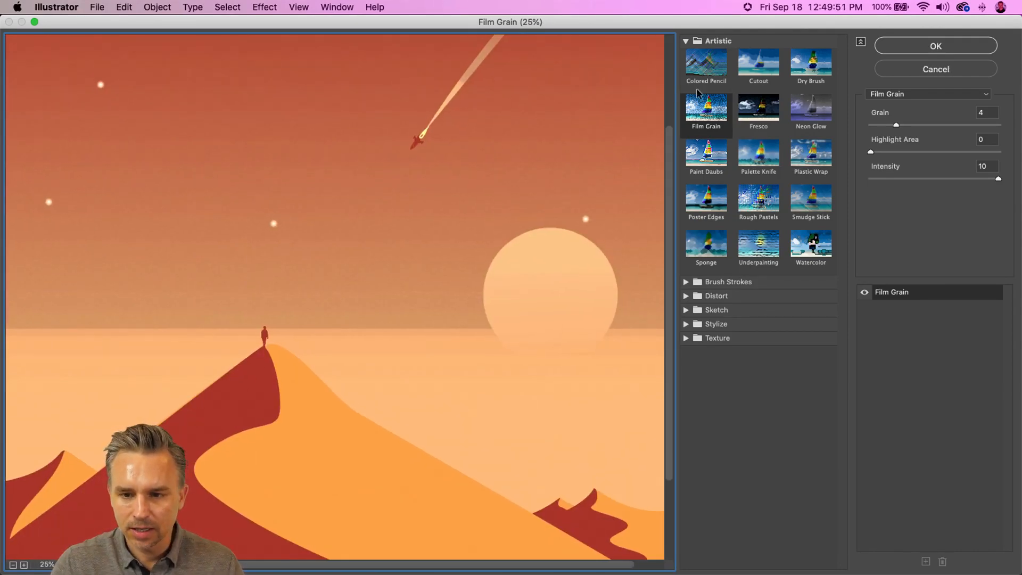
click(703, 70)
click(706, 114)
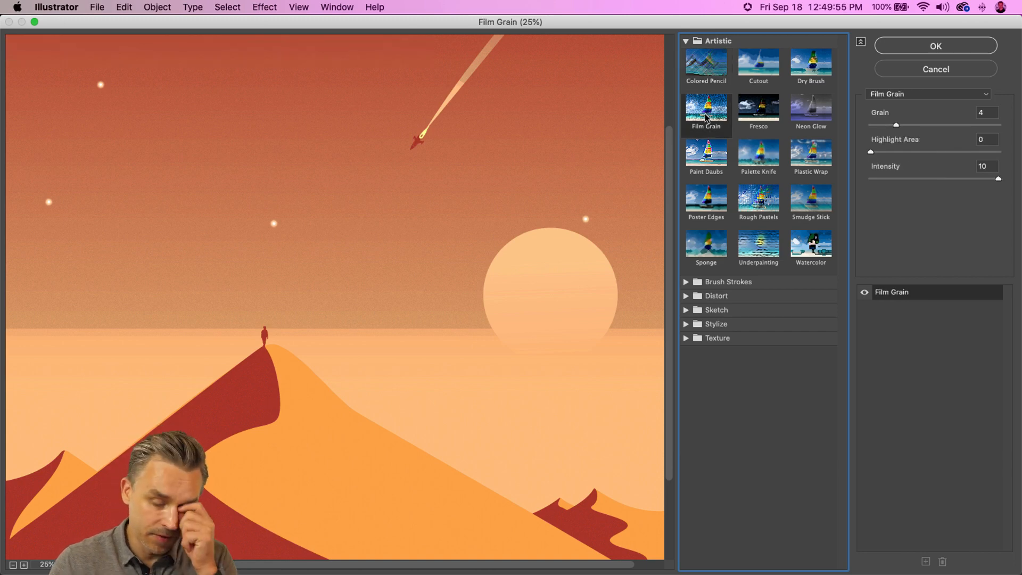
Switch the effect to Rough Pastels with Stroke Length 27 and Stroke Detail 14, and inspect it across the scene
click(757, 205)
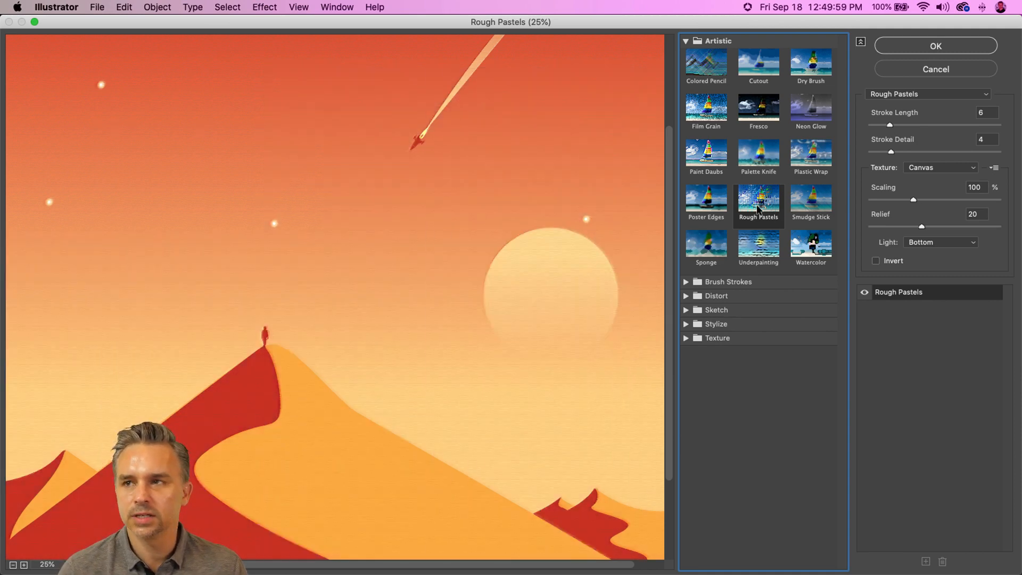
click(955, 125)
click(956, 152)
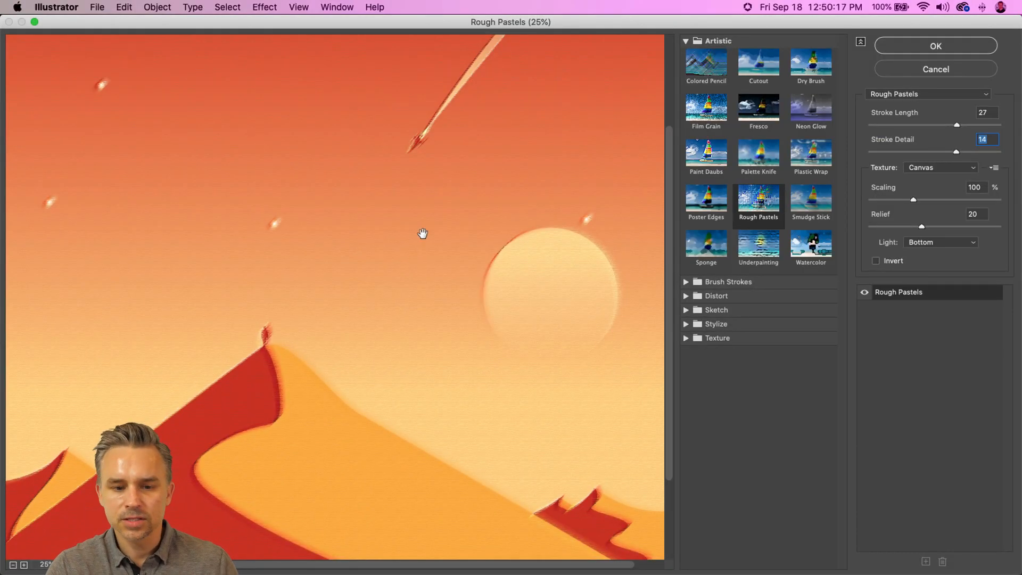
drag(421, 232, 331, 400)
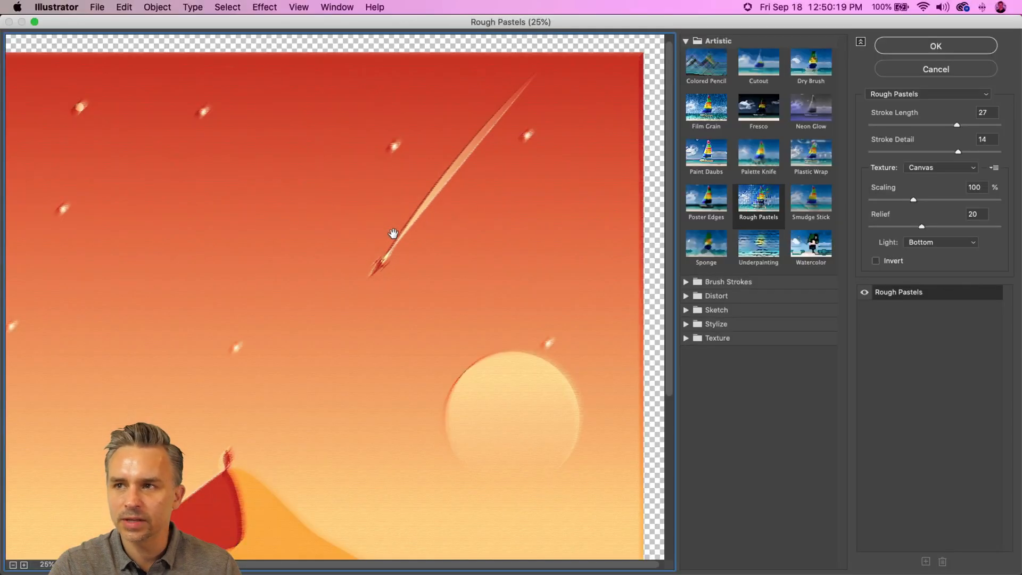
drag(277, 445, 375, 254)
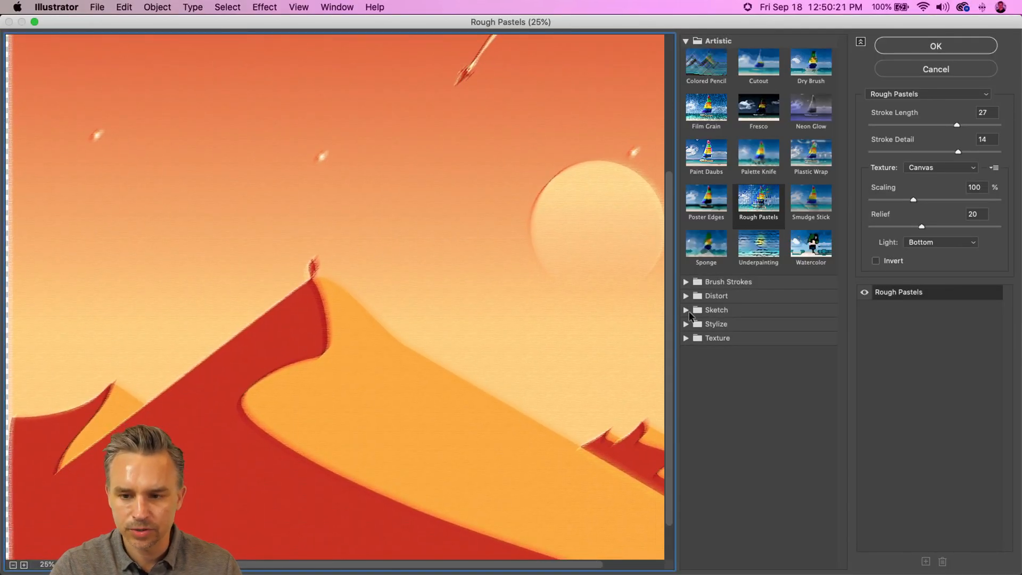
Try the Grain texture effect with Intensity 82 on the artwork
click(685, 338)
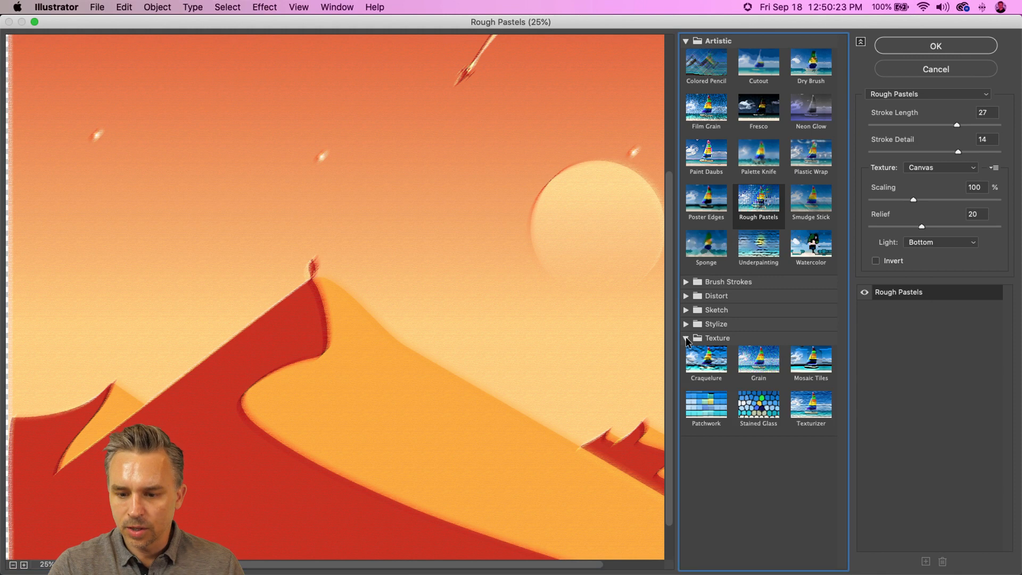
click(741, 367)
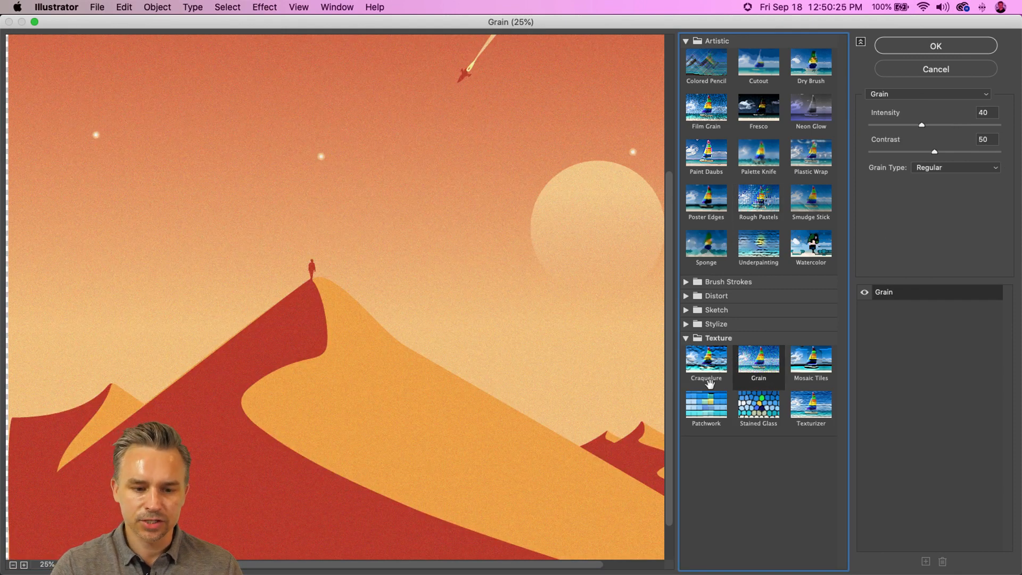
click(974, 124)
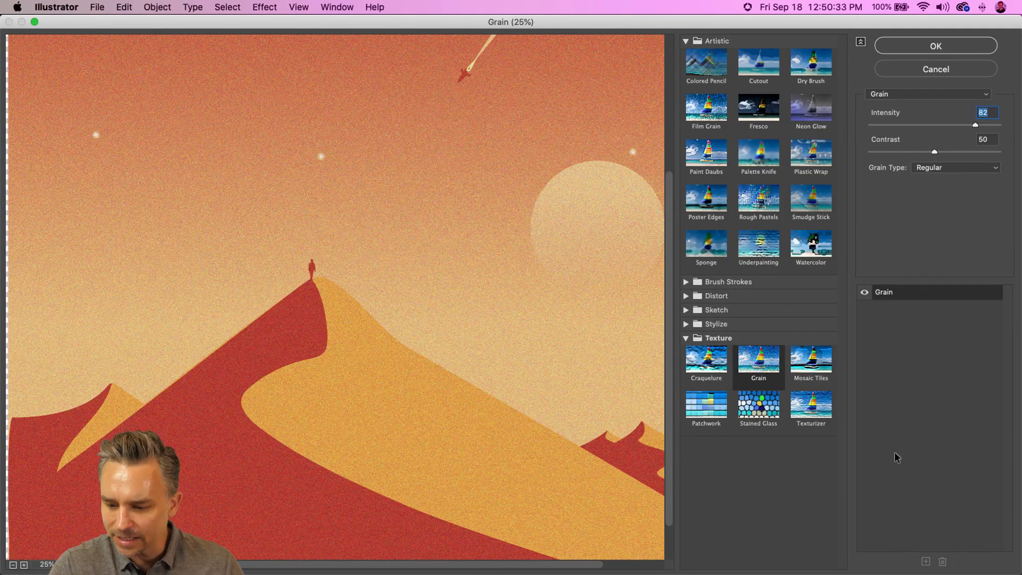
click(898, 501)
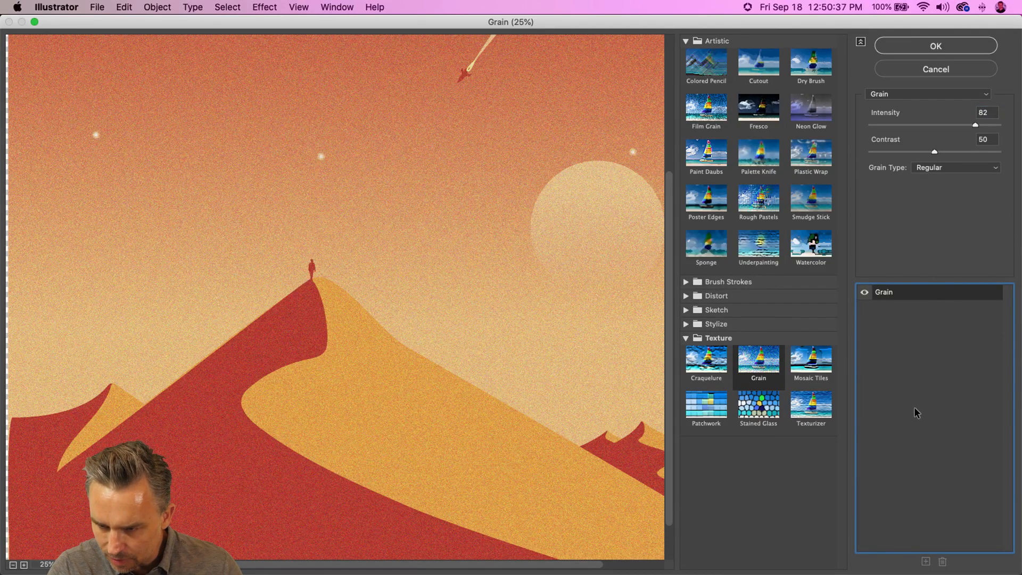
Try the Colored Pencil, Fresco and Palette Knife effects on the artwork and return to Rough Pastels
click(687, 63)
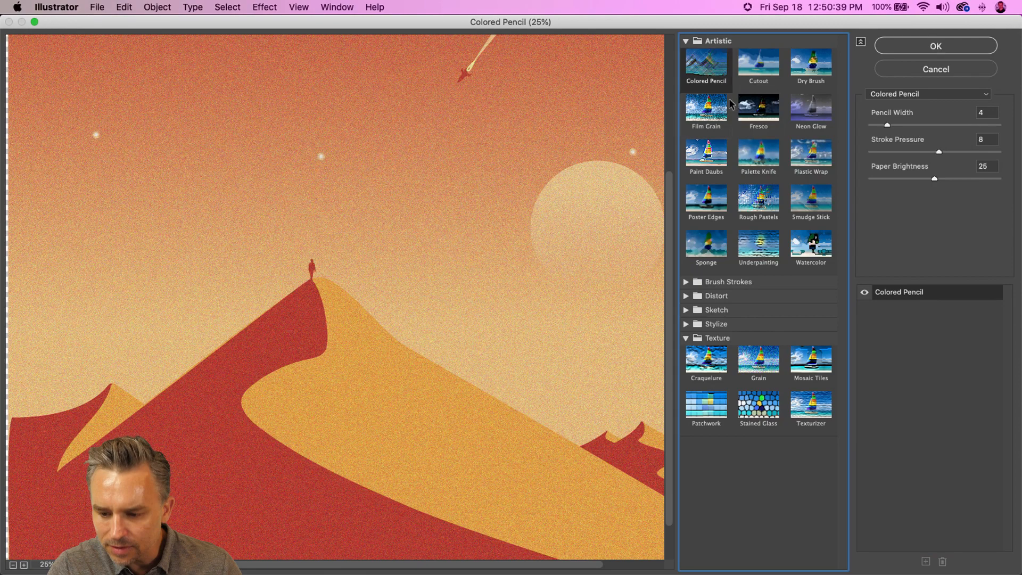
click(753, 112)
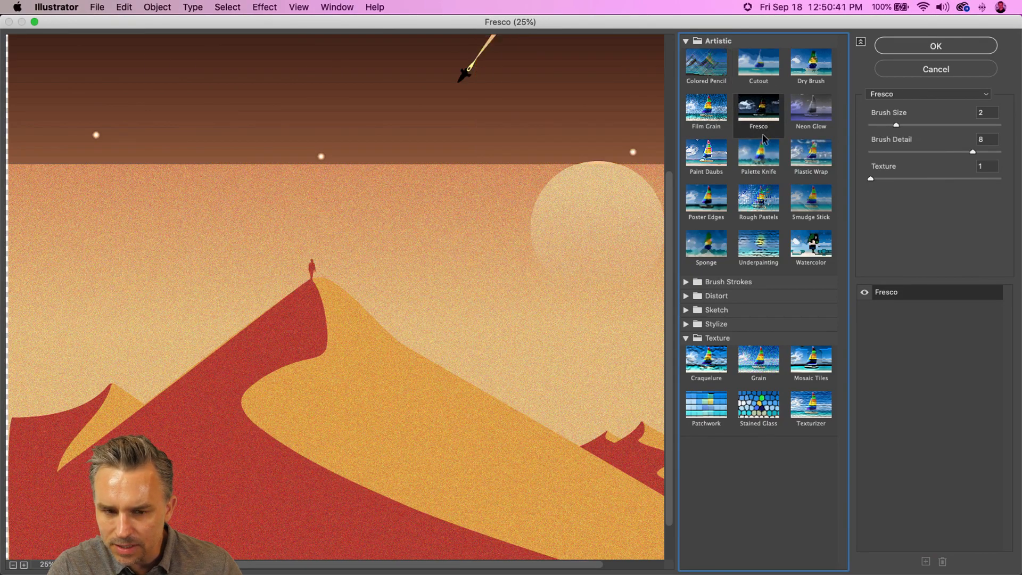
click(762, 153)
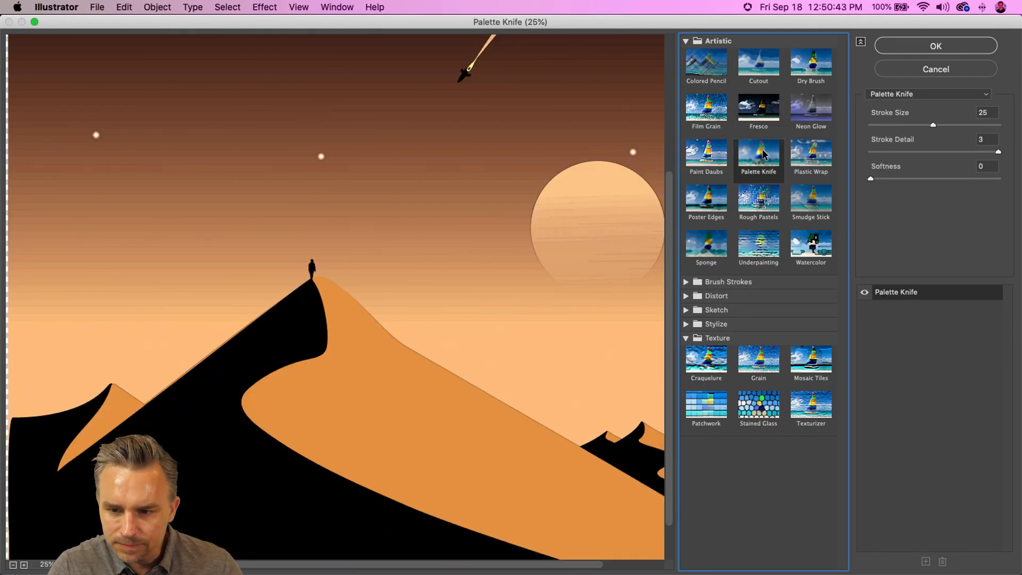
click(751, 200)
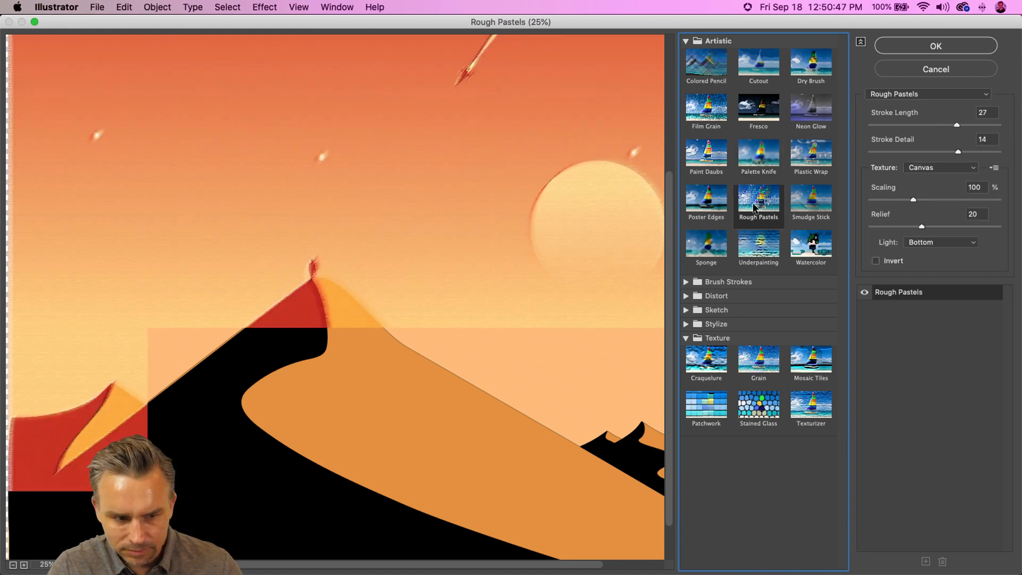
Apply Rough Pastels with Stroke Length 27, Stroke Detail 14 and Canvas texture to the artwork, and close the swatches
click(925, 488)
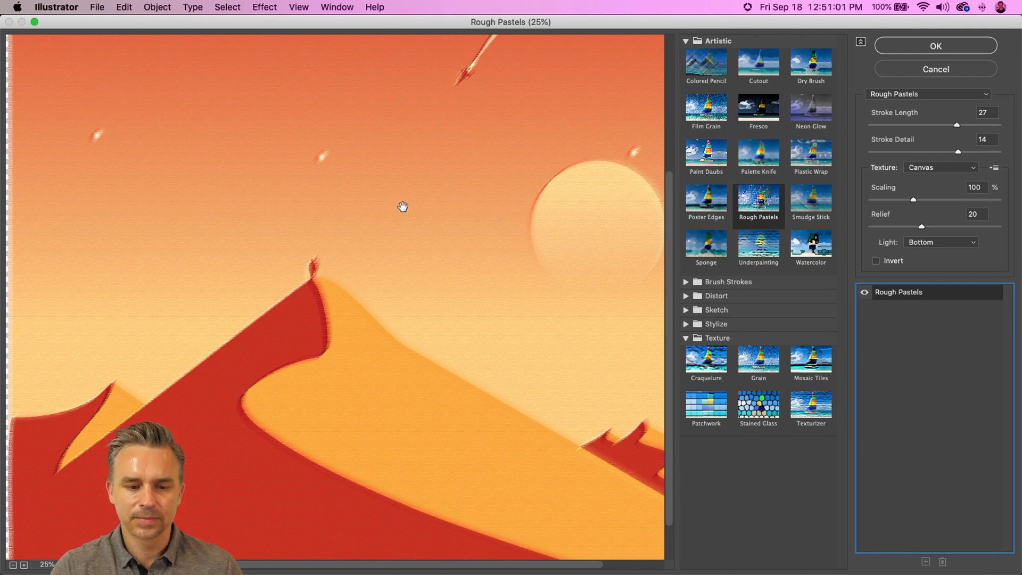
drag(410, 228, 413, 377)
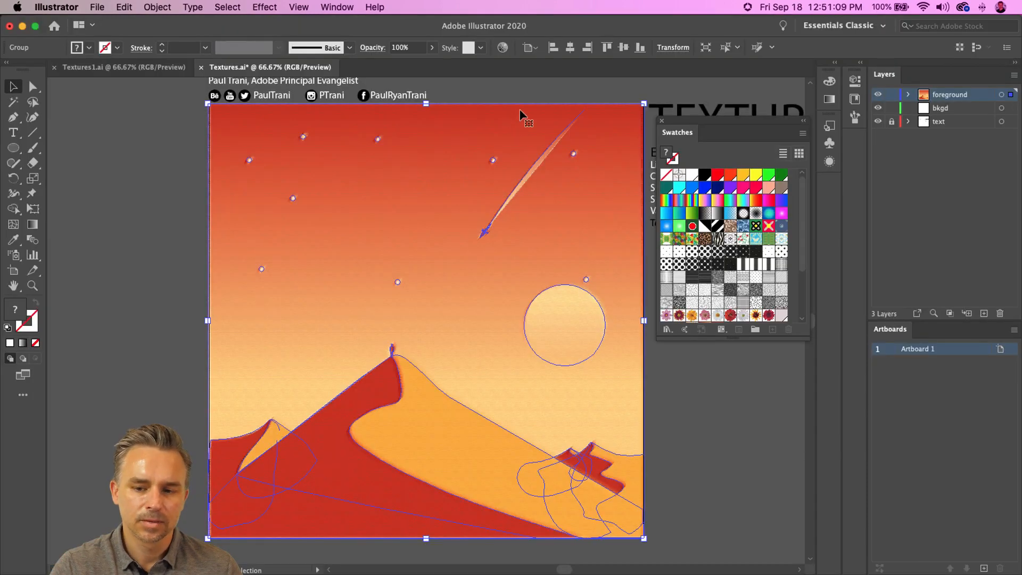
click(662, 122)
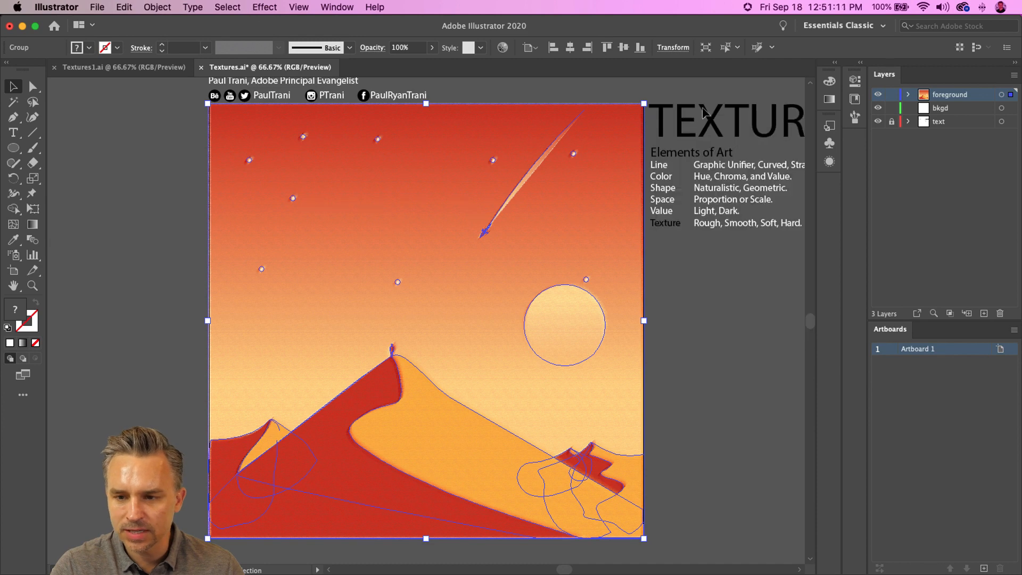
Display the artwork group's properties and its appearance attributes
click(860, 62)
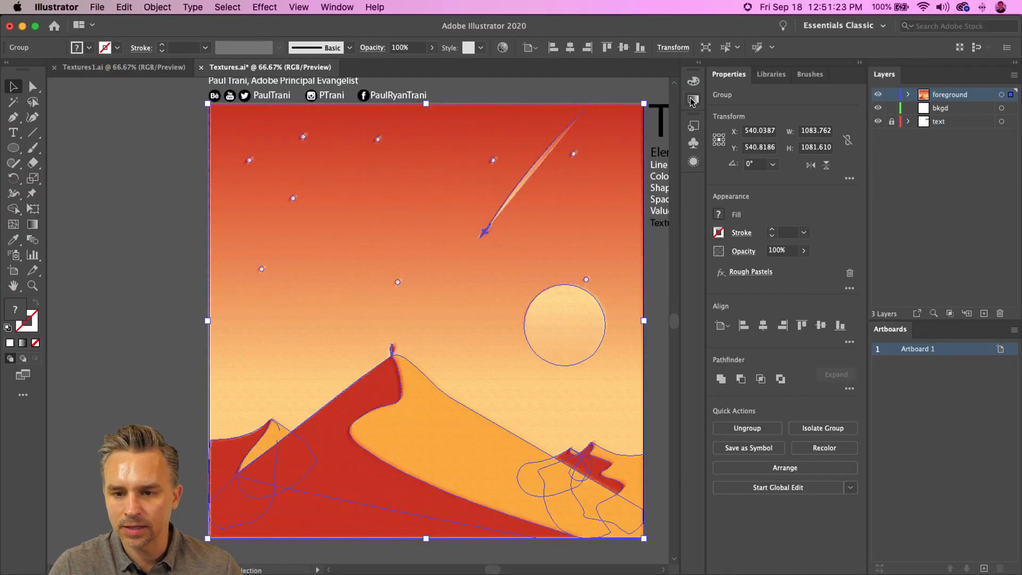
click(338, 7)
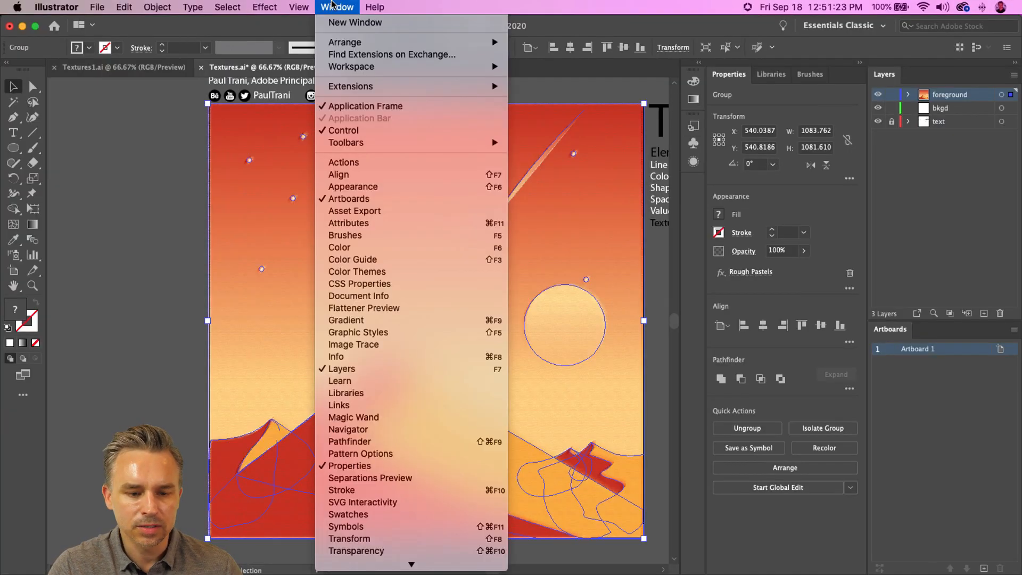
click(362, 190)
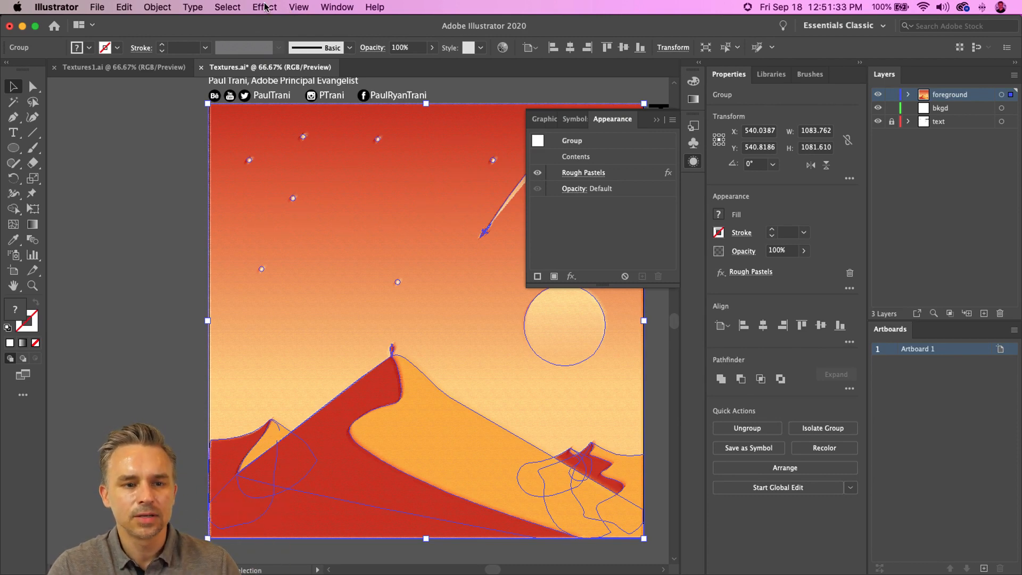
Open the Effect Gallery for an additional effect and inspect the Rough Pastels preview on the sky and dunes at 33.3% magnification
click(264, 7)
click(272, 227)
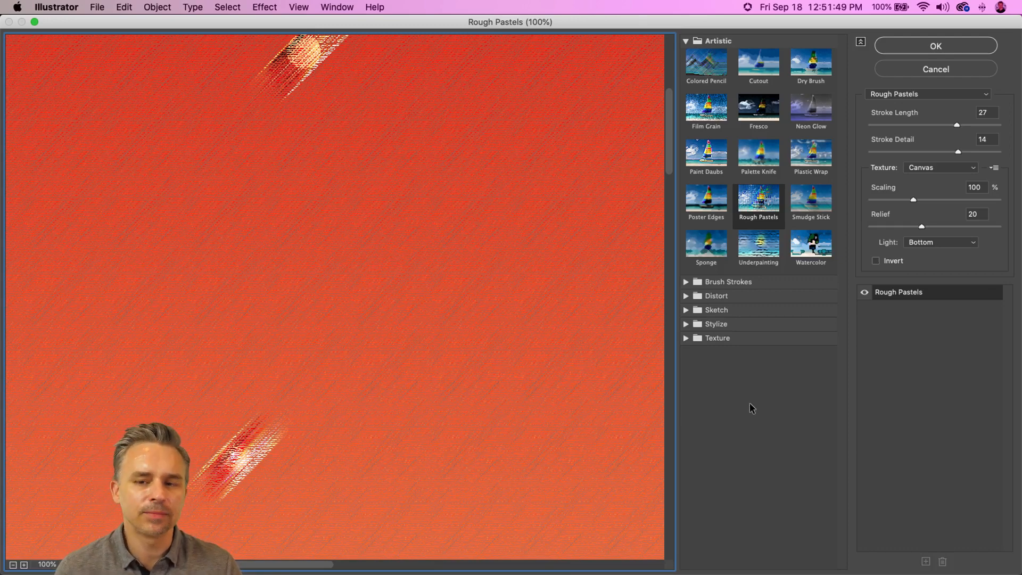
alt+click(307, 436)
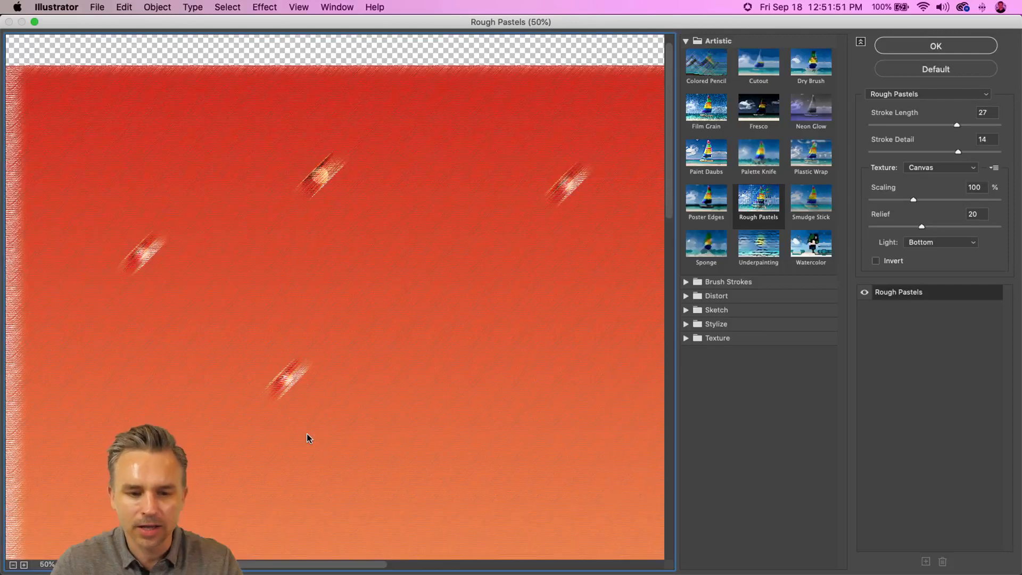
drag(309, 479, 321, 286)
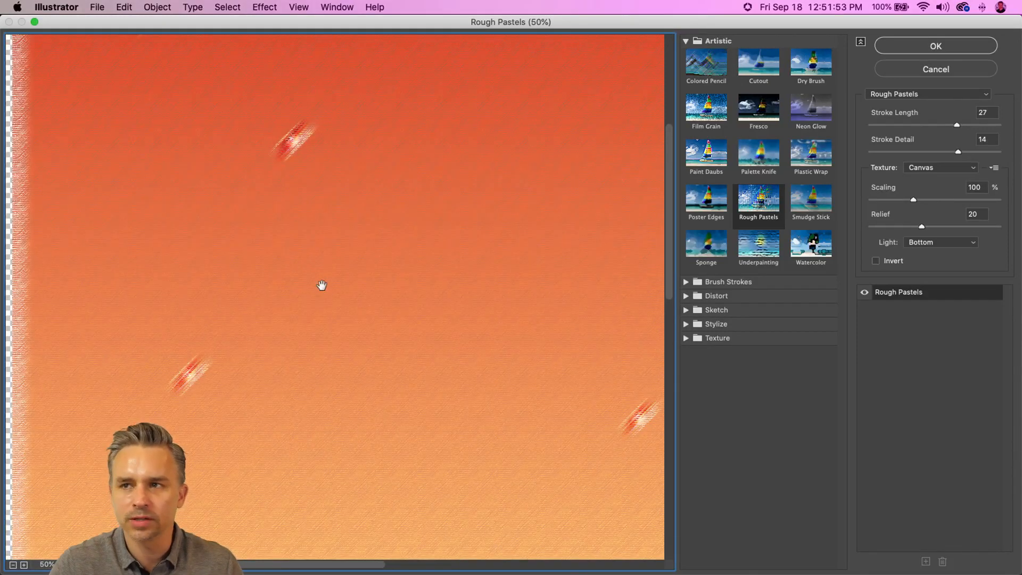
alt+click(322, 287)
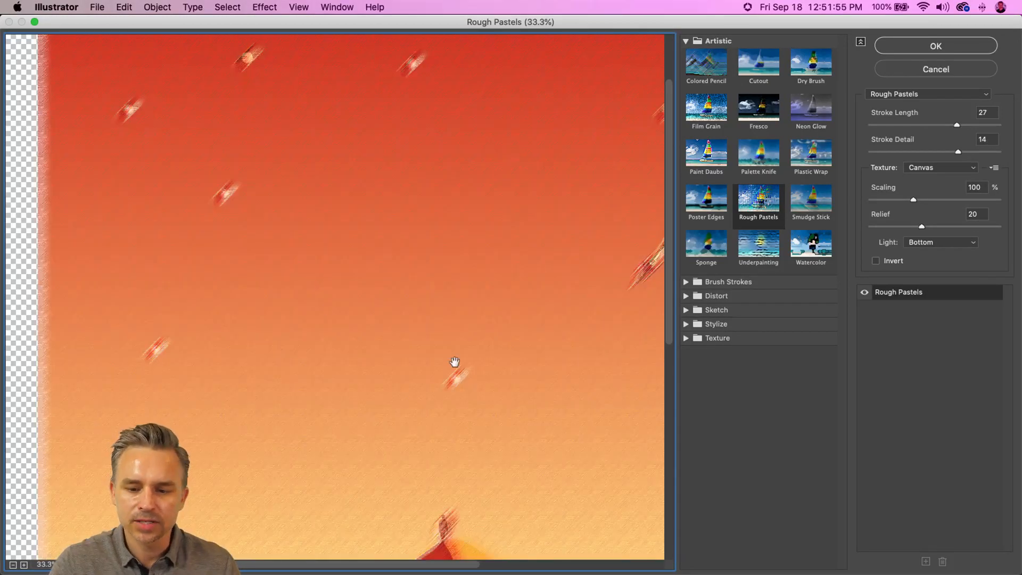
drag(522, 435, 392, 165)
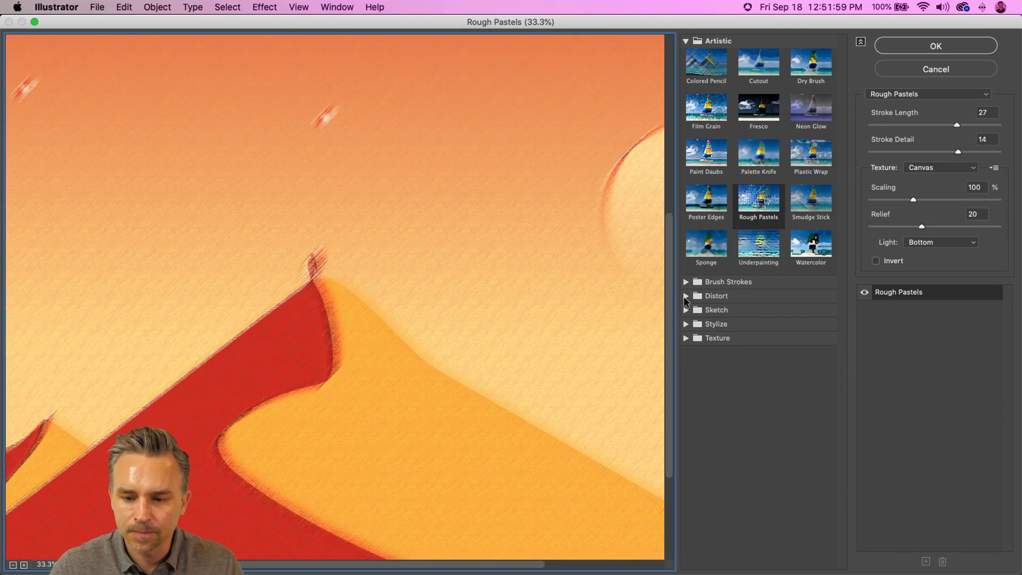
Try the Diffuse Glow and Sponge effects on the artwork, checking Sponge at 25% magnification
click(686, 296)
click(703, 316)
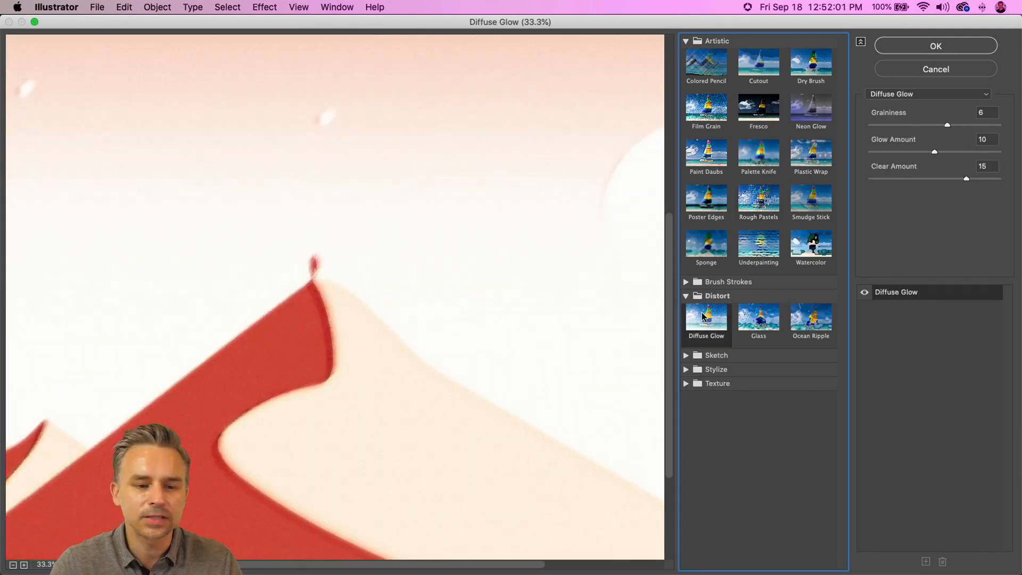
click(716, 244)
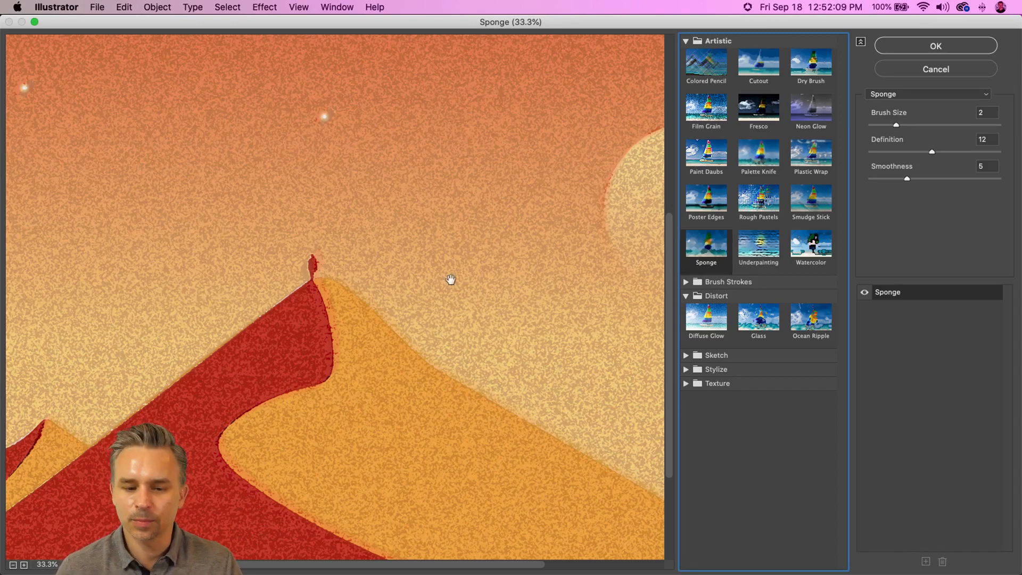
alt+click(311, 322)
drag(311, 320, 264, 372)
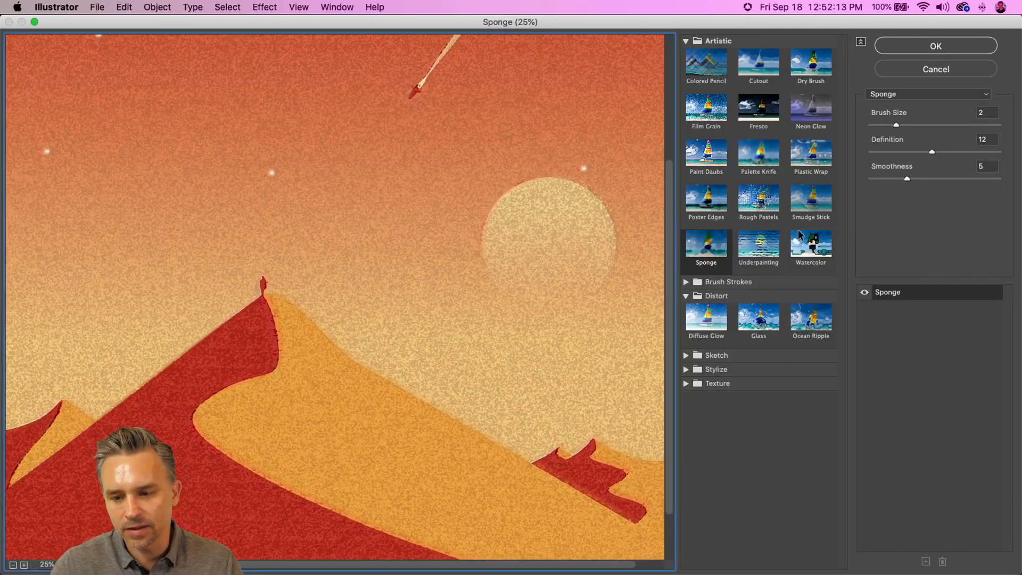
Try the Grain texture effect with Intensity 82, Contrast 50 and Regular grain type on the scene
click(686, 384)
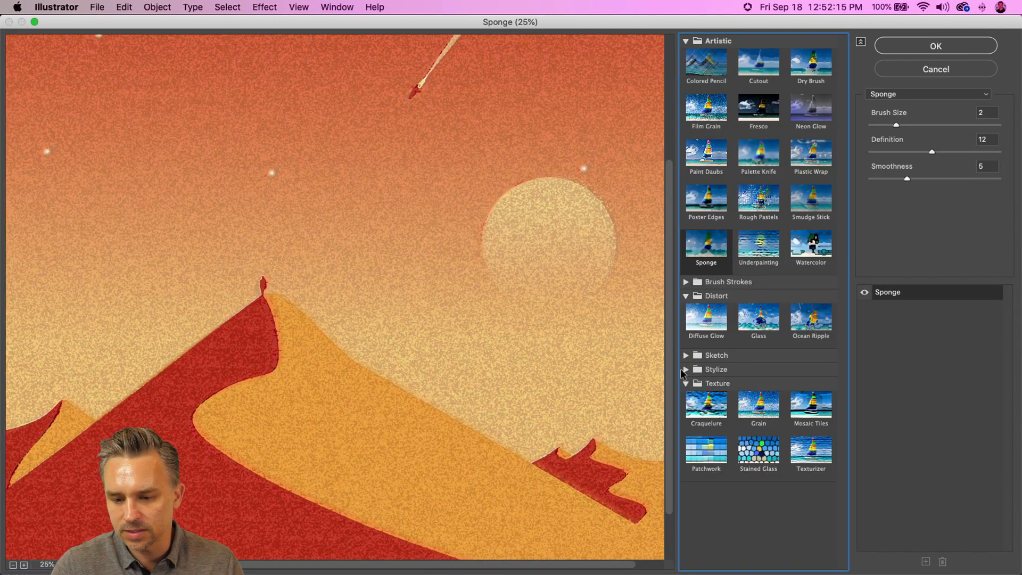
click(684, 370)
click(742, 451)
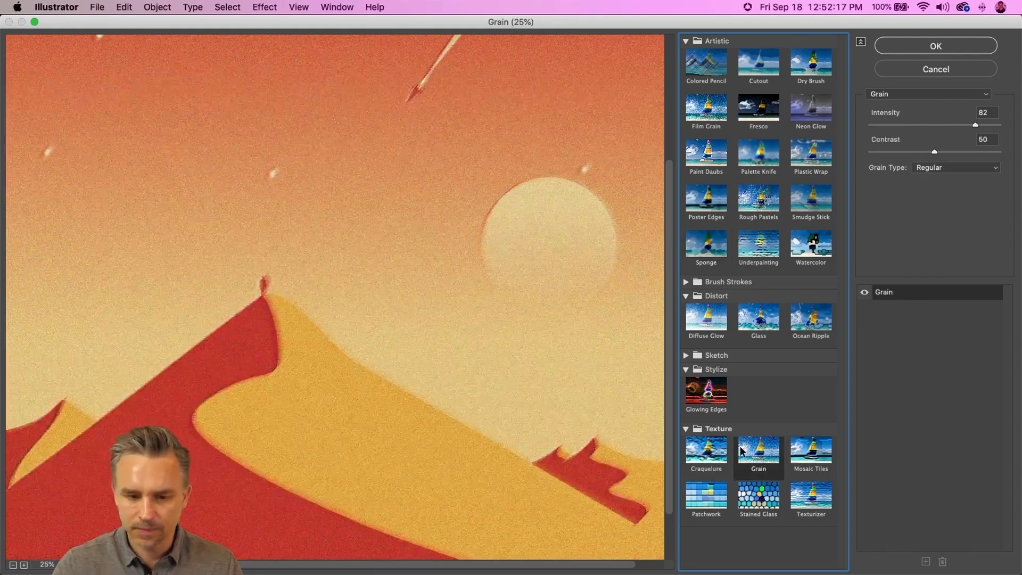
scroll(314, 346, down, 3)
scroll(292, 301, up, 2)
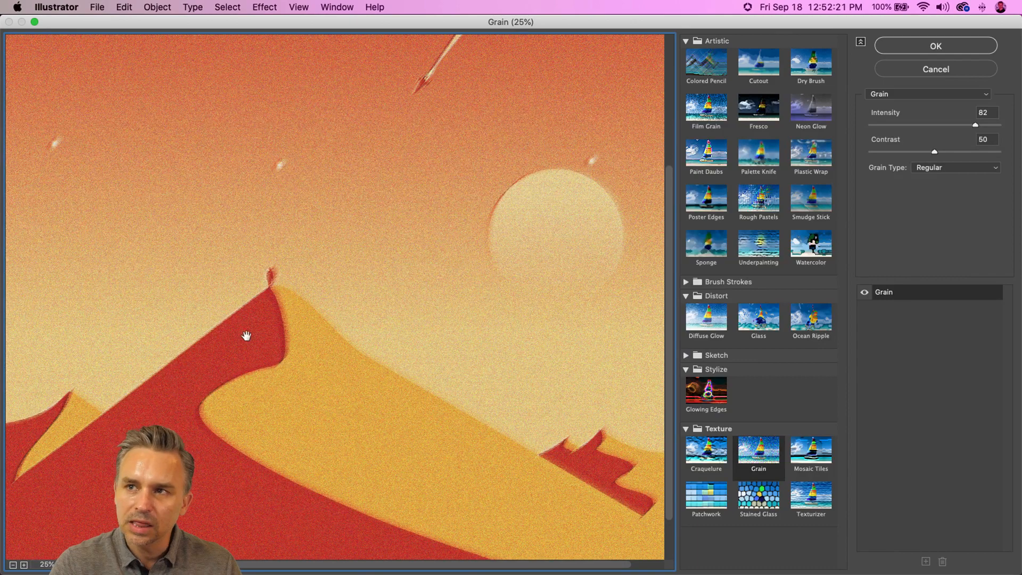
Compare the Bas Relief and Conté Crayon sketch effects on the artwork
click(686, 356)
click(706, 379)
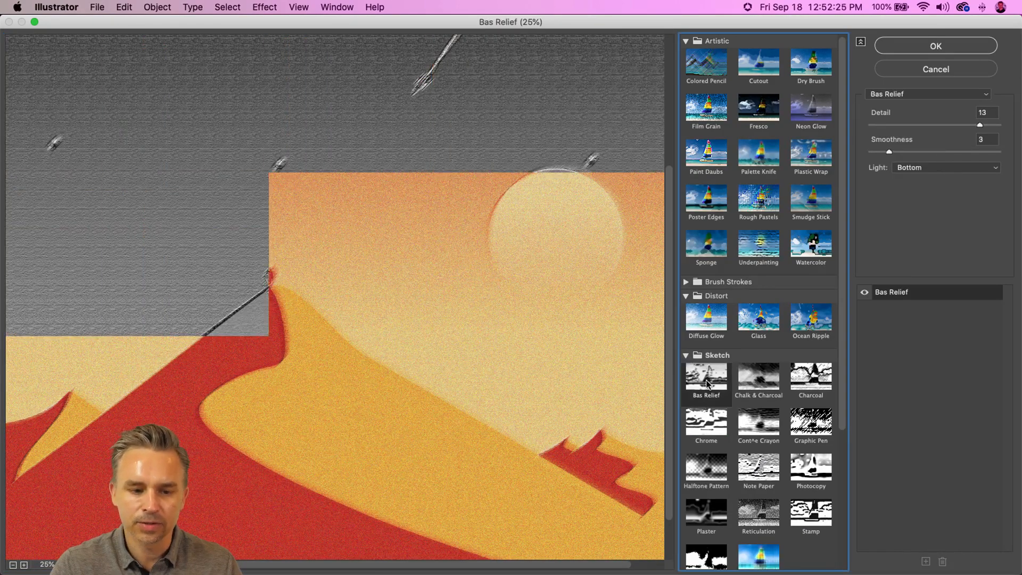
click(760, 422)
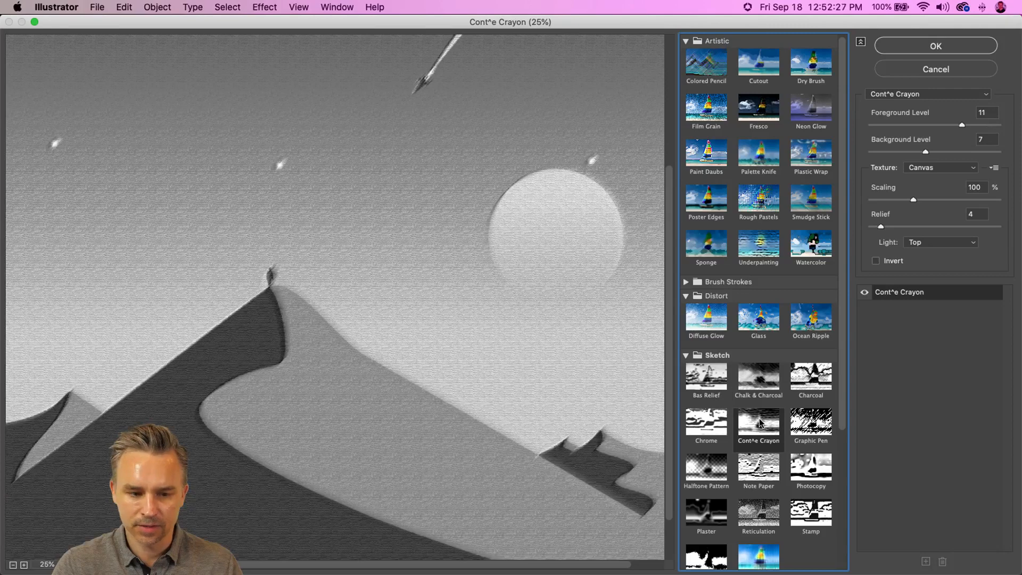
click(704, 381)
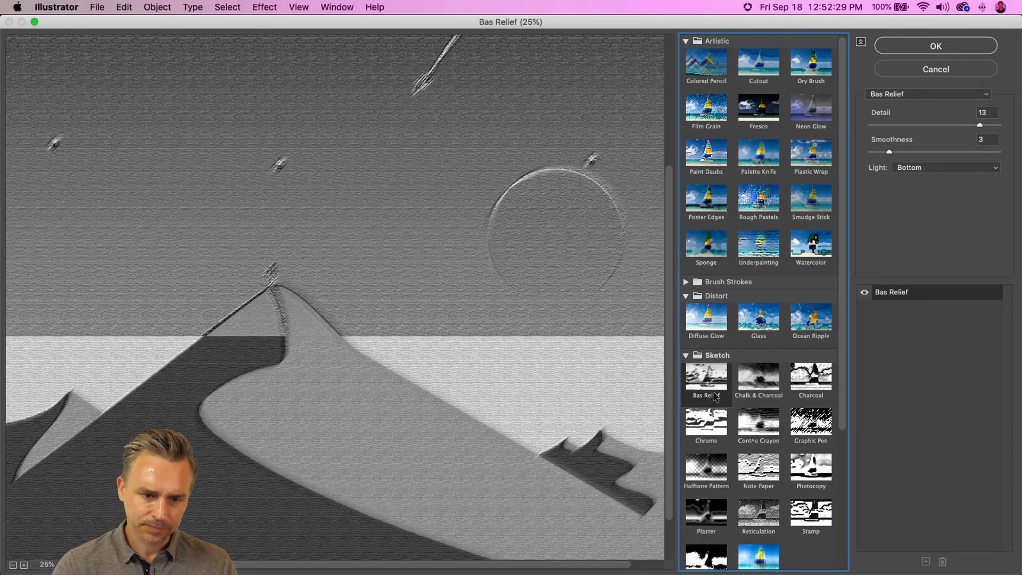
click(736, 420)
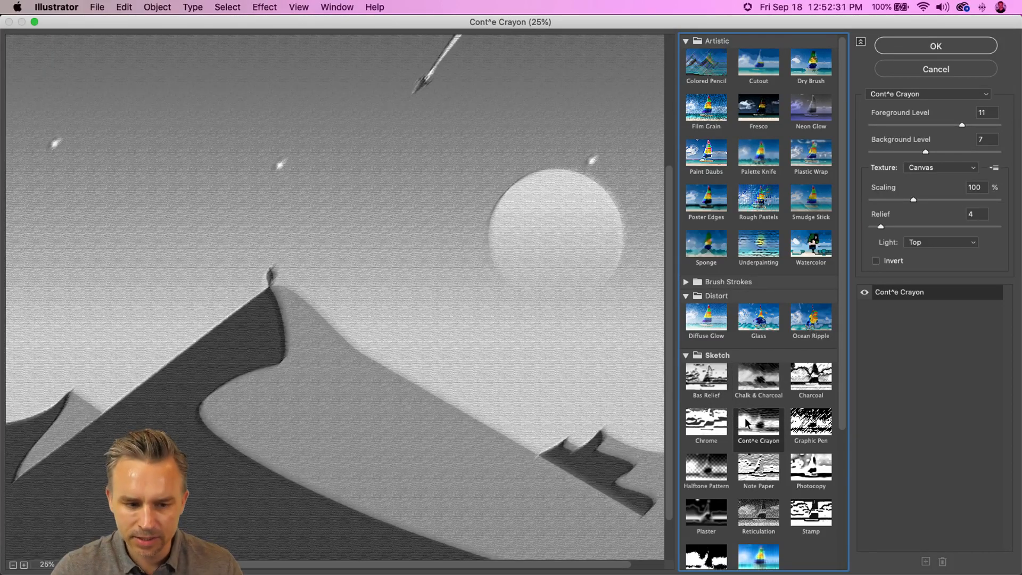
Apply the Graphic Pen effect with Stroke Length 15, Light/Dark Balance 50 and Right Diagonal stroke direction to the artwork
click(815, 431)
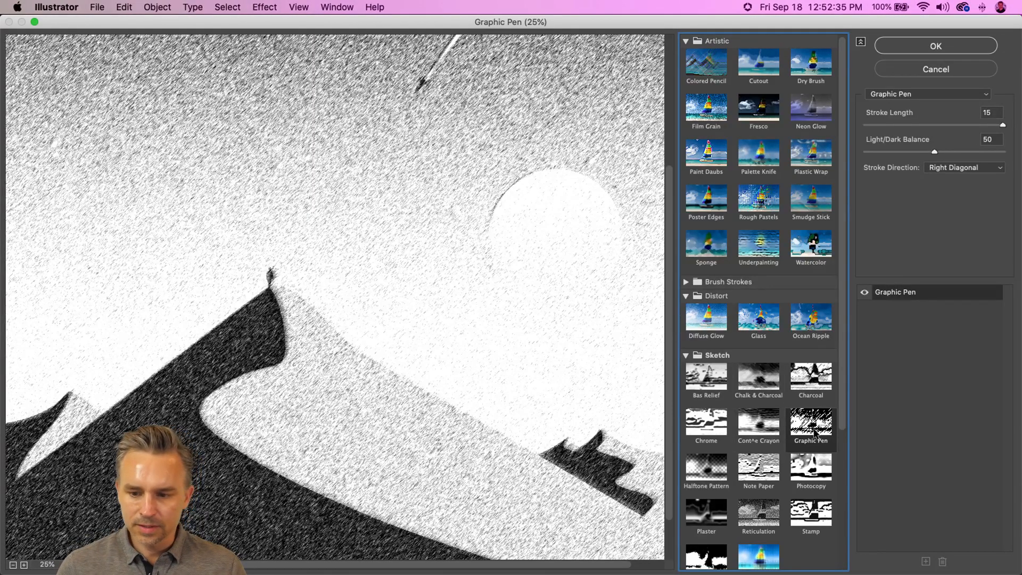
click(939, 51)
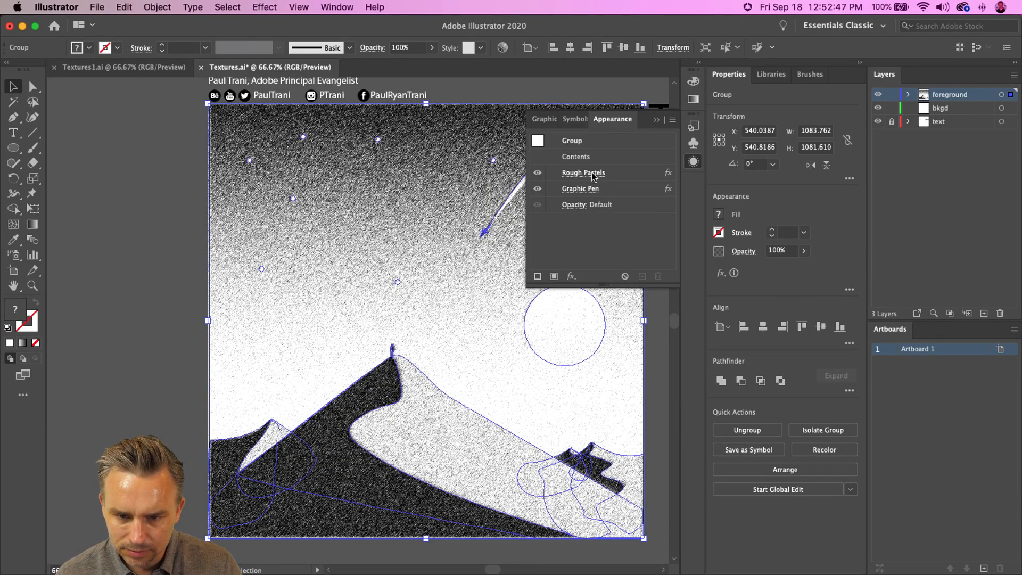
Review the Rough Pastels effect in the group's appearance attributes and deselect the artwork
double_click(620, 179)
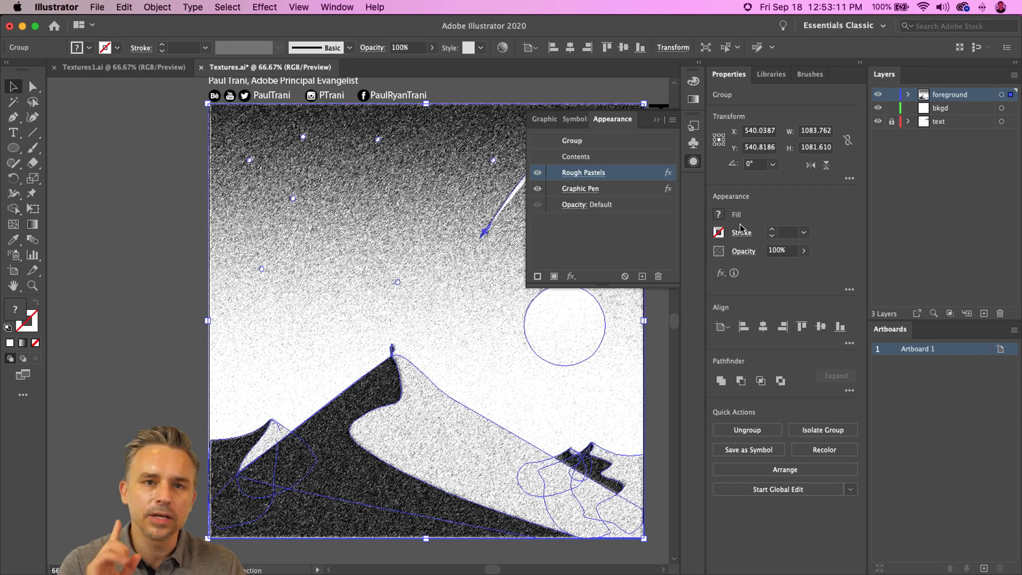
drag(381, 324, 297, 349)
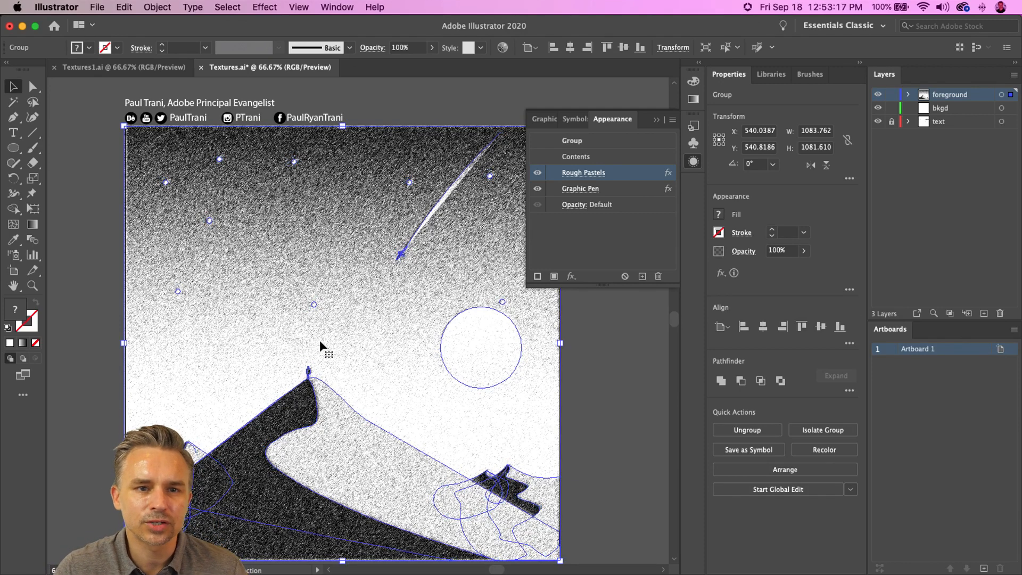
scroll(308, 335, left, 3)
scroll(309, 335, down, 1)
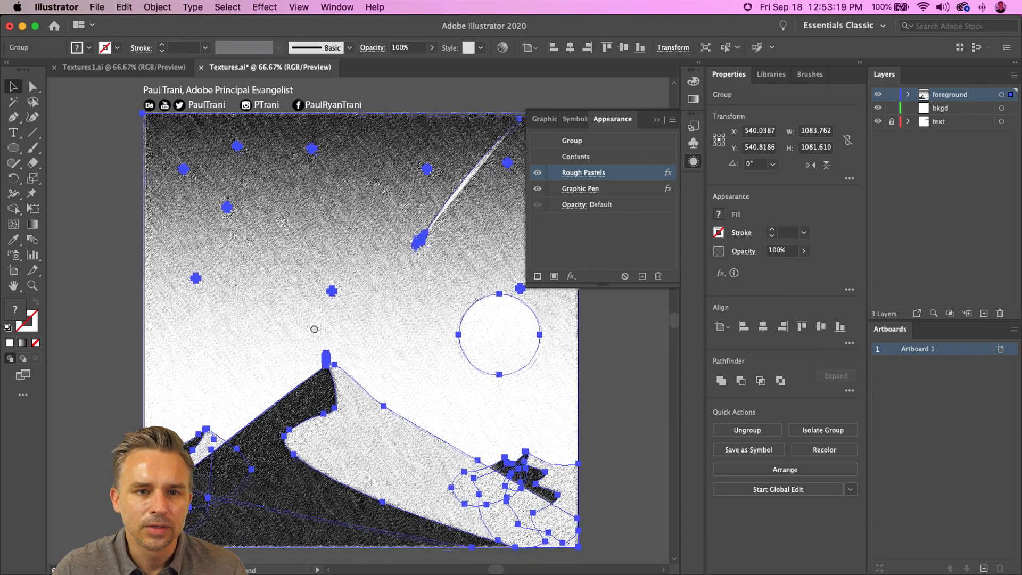
click(100, 212)
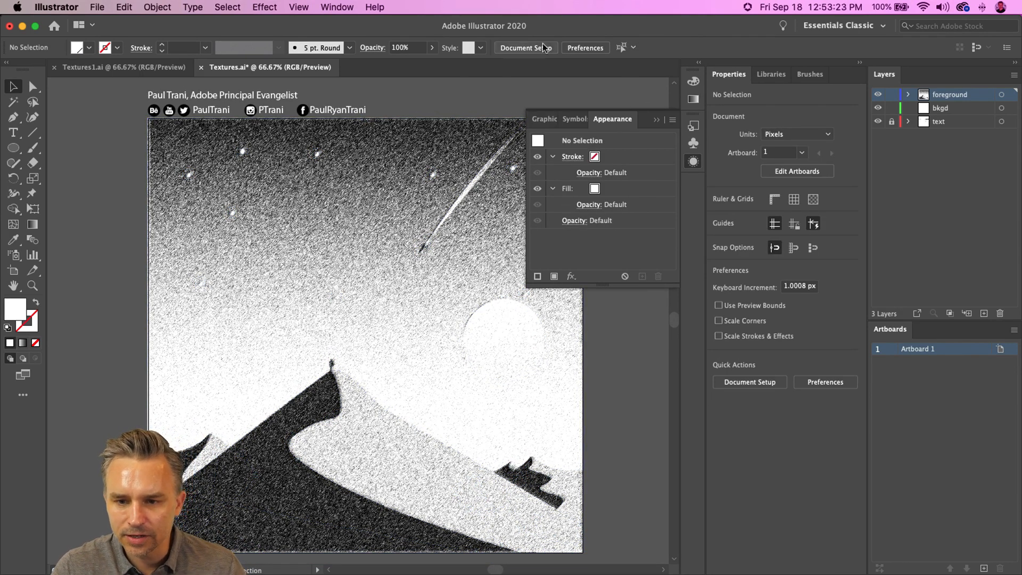
Show the swatches and open the 10 dpi 40% dot pattern for editing
click(337, 7)
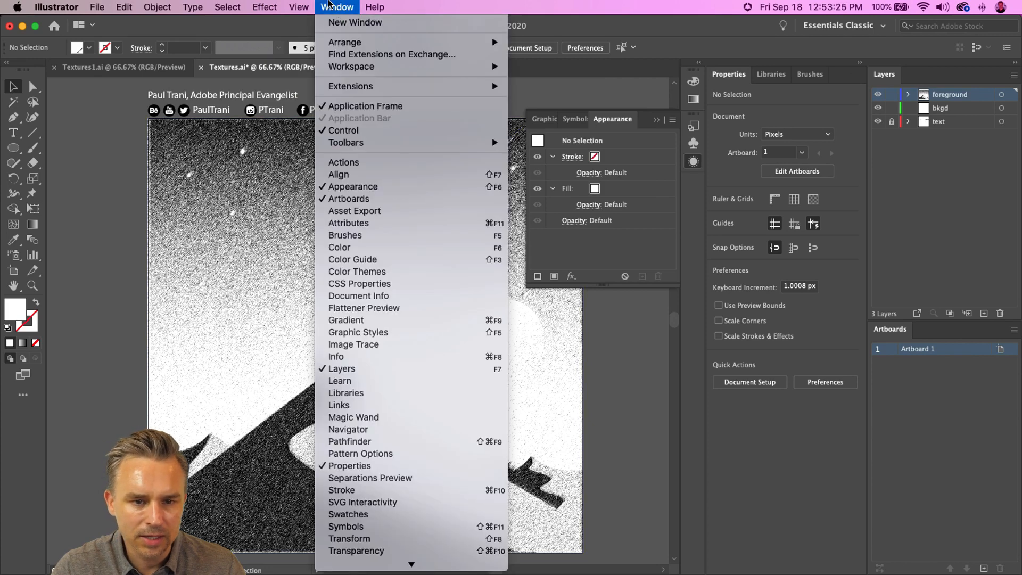
click(375, 428)
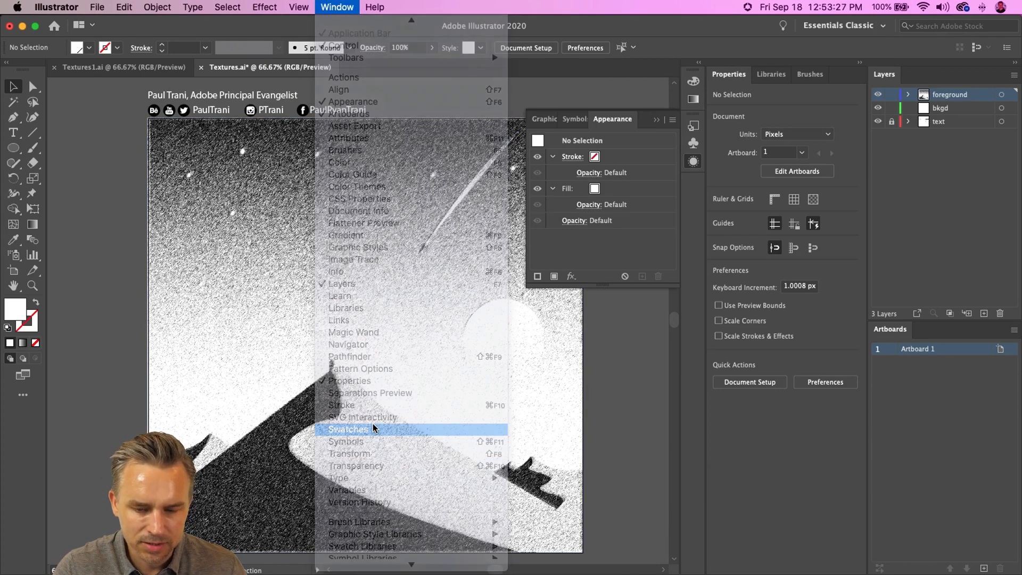
double_click(692, 252)
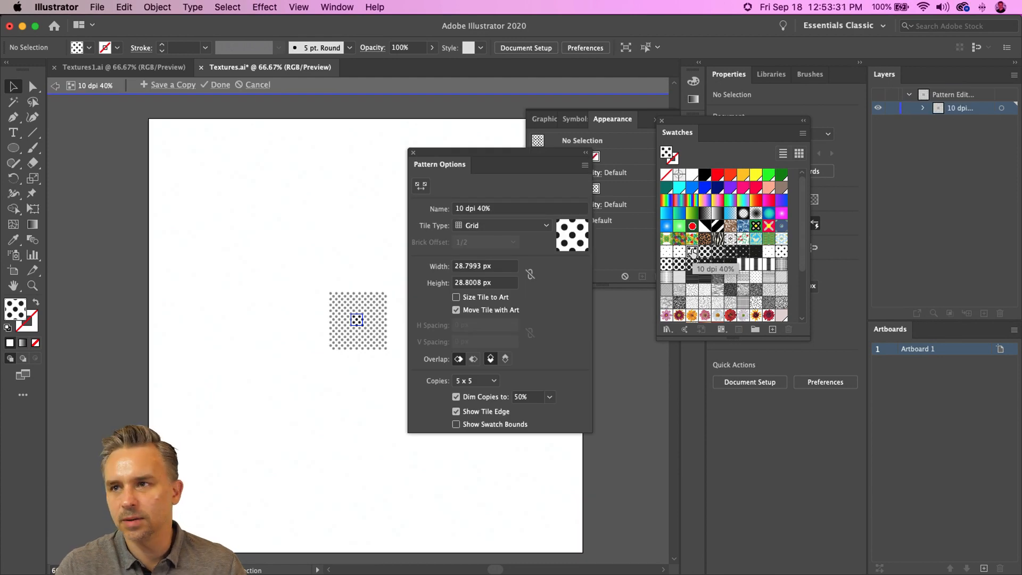
Recolor the center dot of the 10 dpi 40% pattern tile red and finish editing the pattern
key(super+equal)
key(super+equal)
key(super+equal)
key(super+equal)
key(super+equal)
key(super+equal)
key(super+equal)
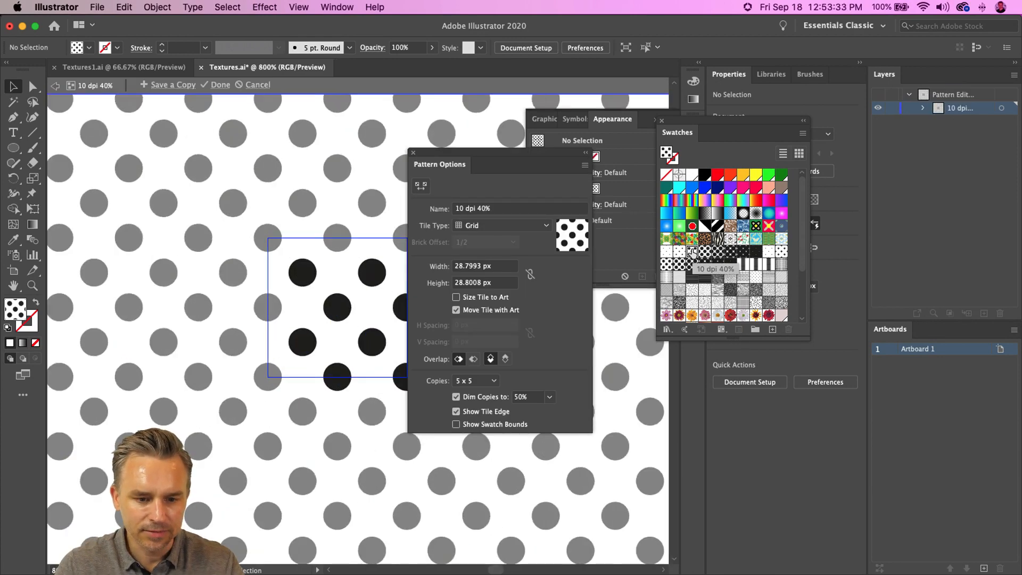
click(338, 307)
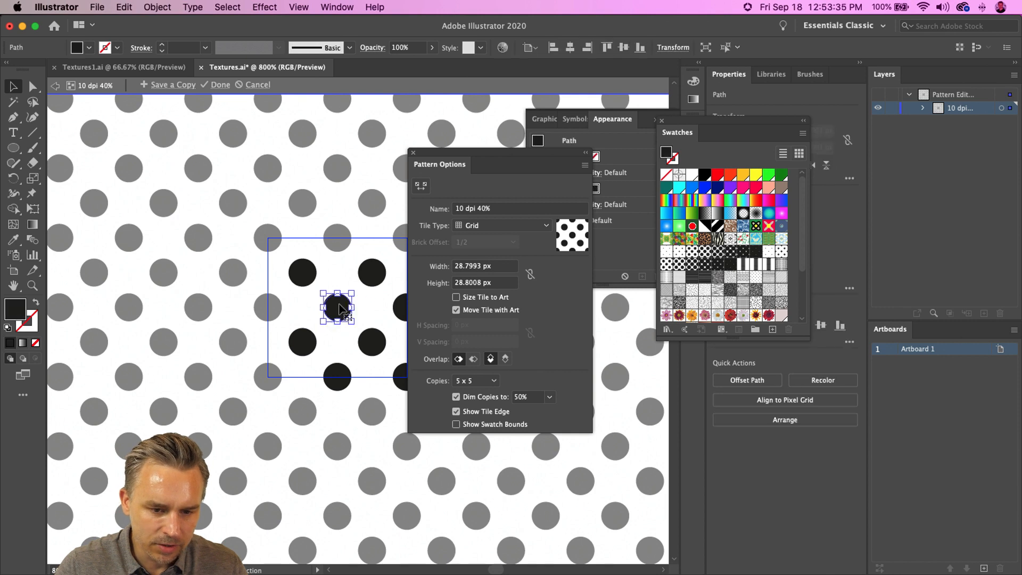
click(718, 175)
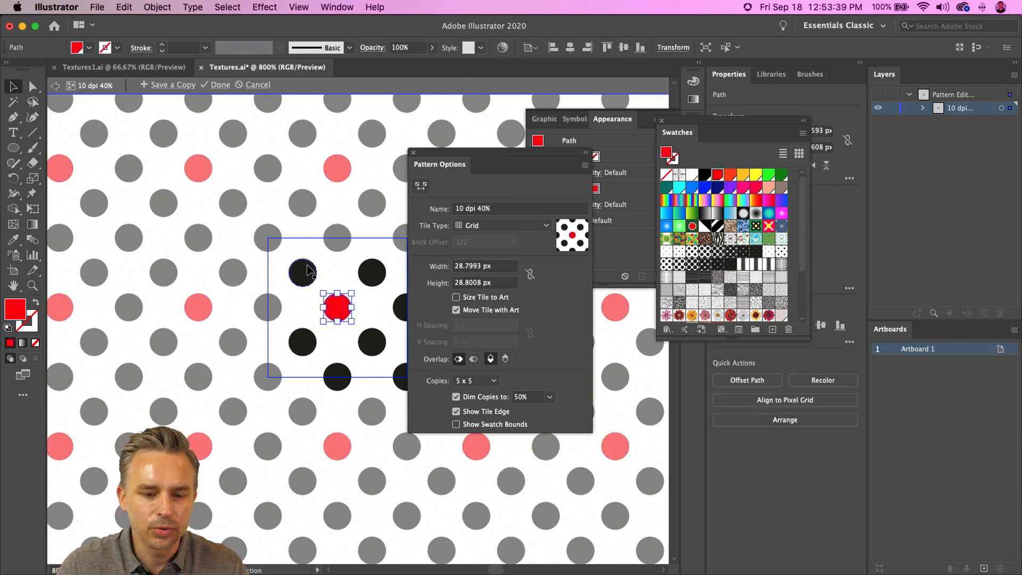
click(335, 272)
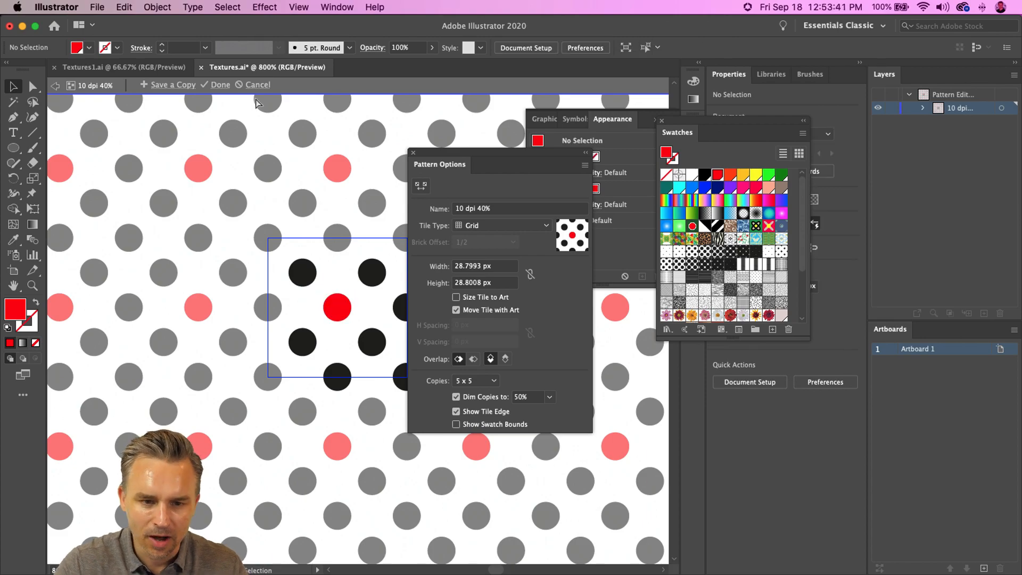
click(219, 85)
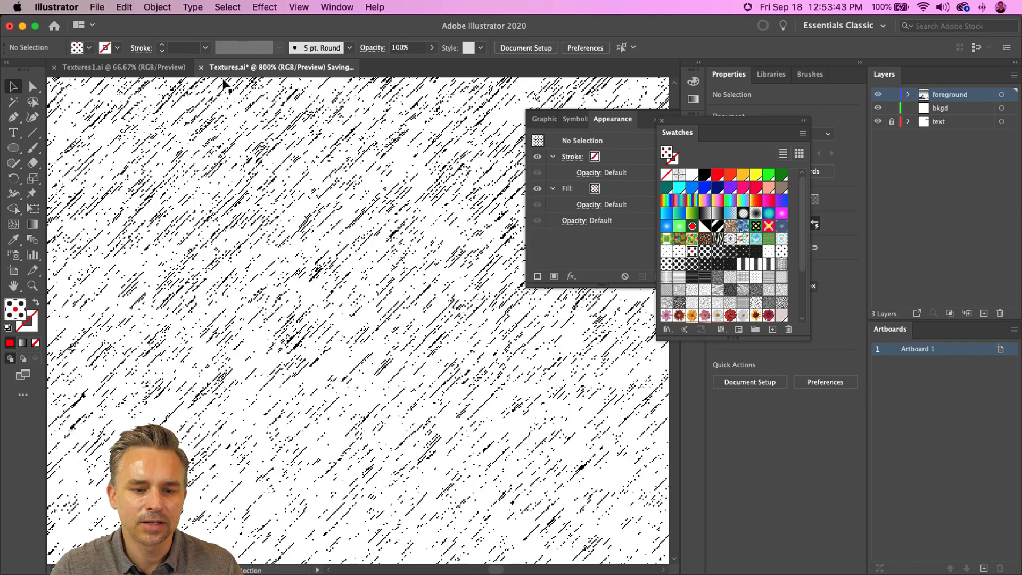
Hide the Rough Pastels and Graphic Pen effects applied to the desert artwork group
key(super+minus)
key(super+minus)
key(super+minus)
key(super+minus)
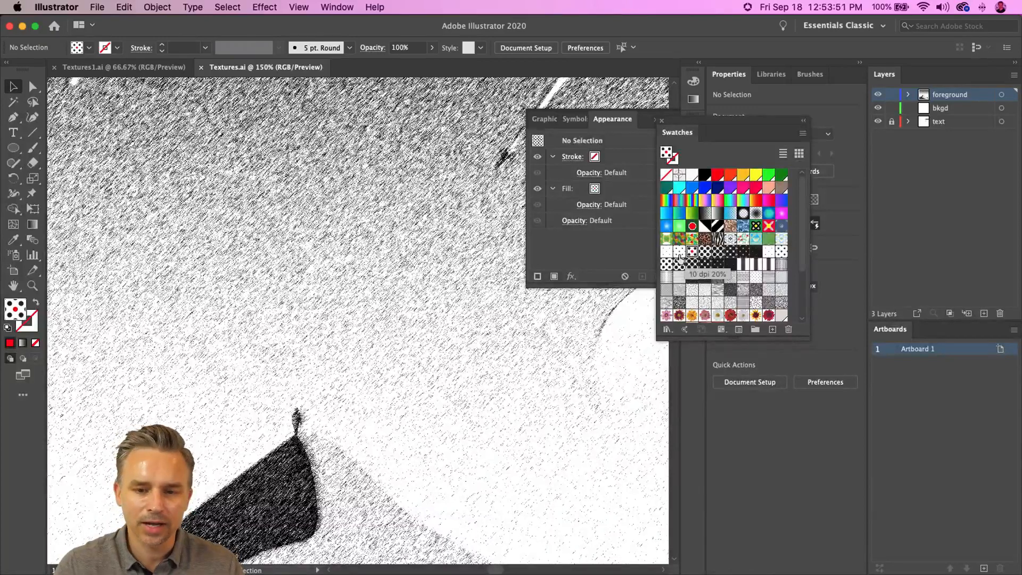
drag(724, 137, 596, 325)
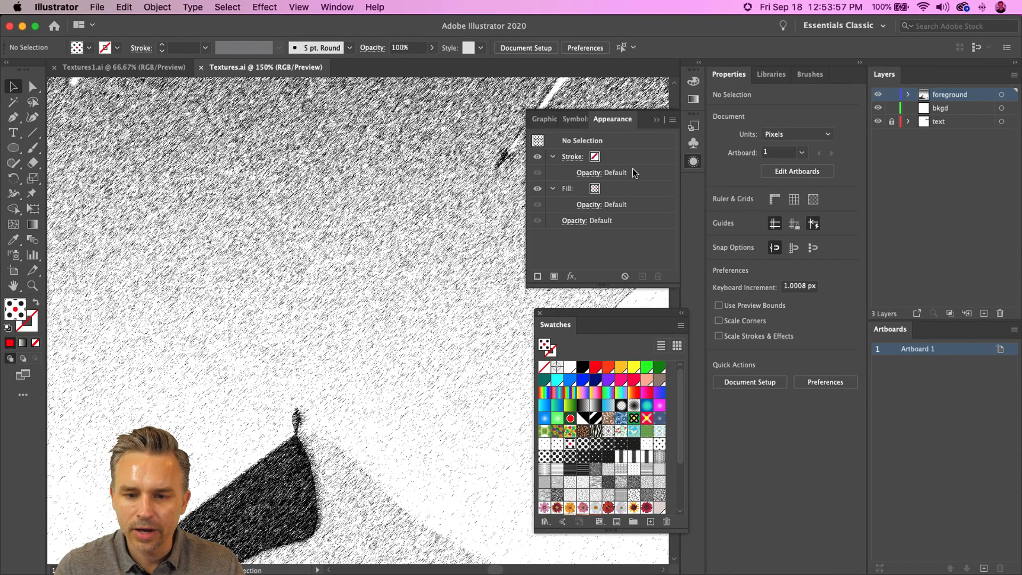
key(super+a)
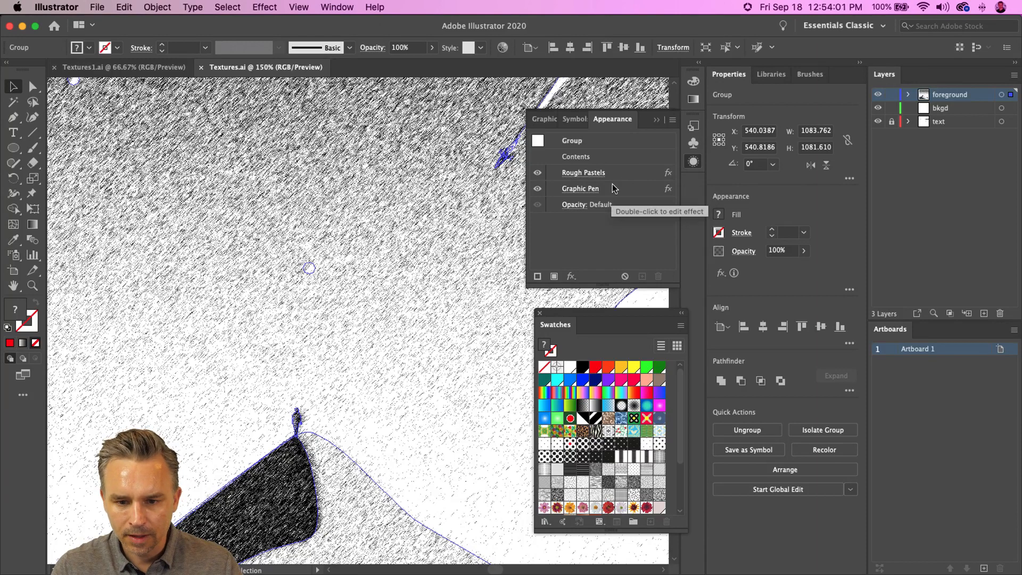
click(625, 172)
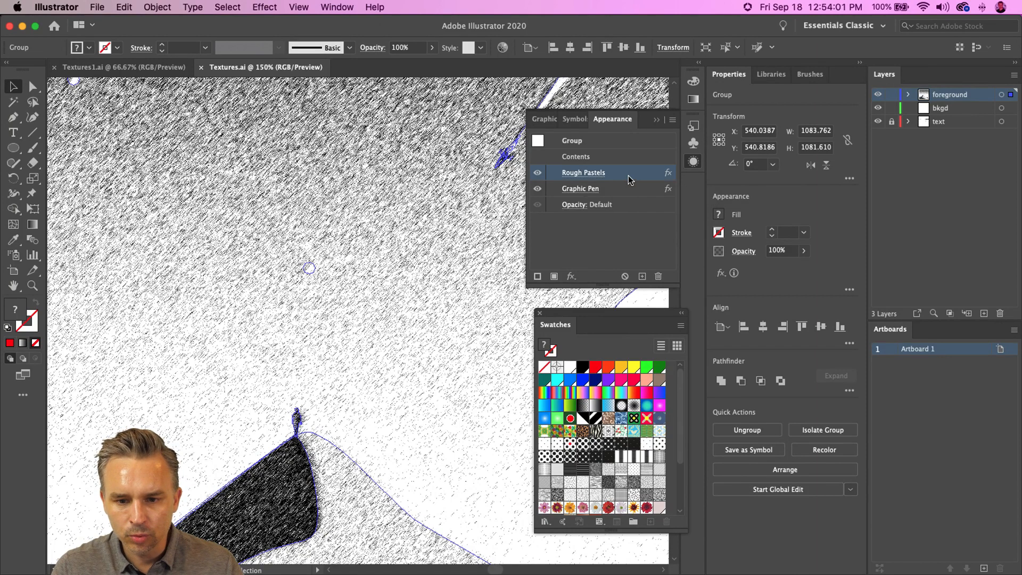
click(538, 189)
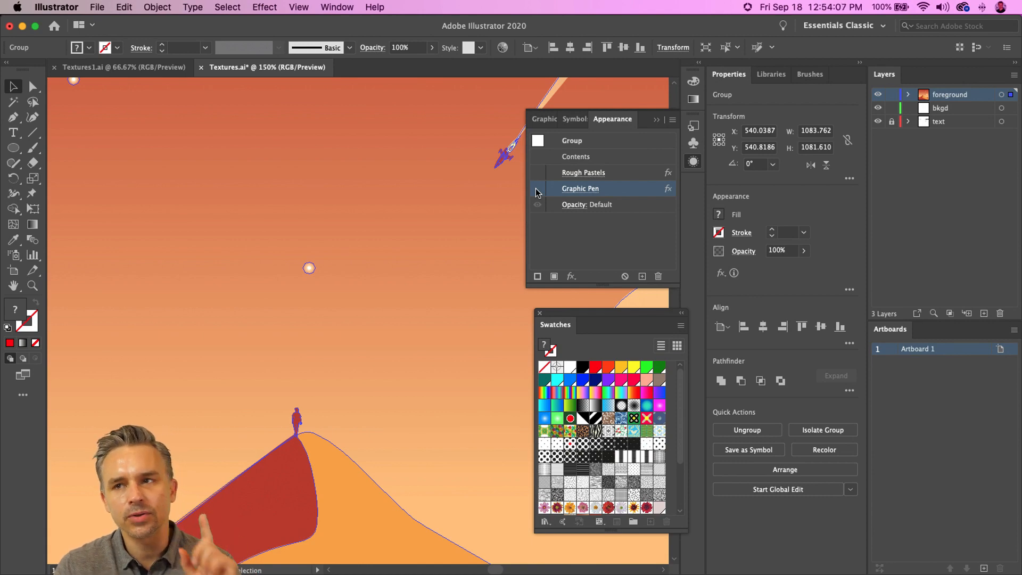
Add a new layer above foreground and draw a dot-pattern rectangle about 894 by 813 px over the artwork
key(super+minus)
key(super+minus)
key(super+minus)
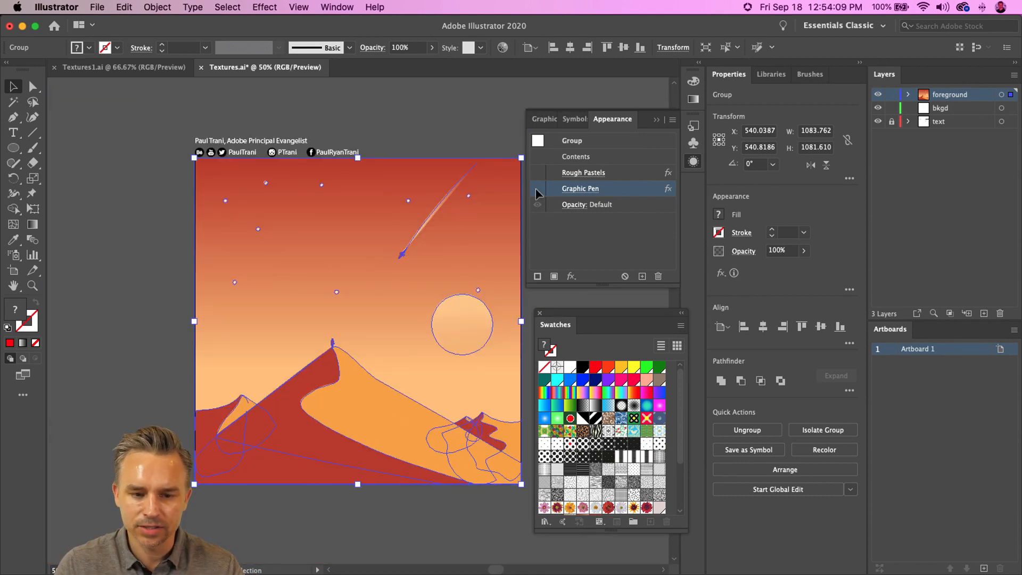
click(984, 313)
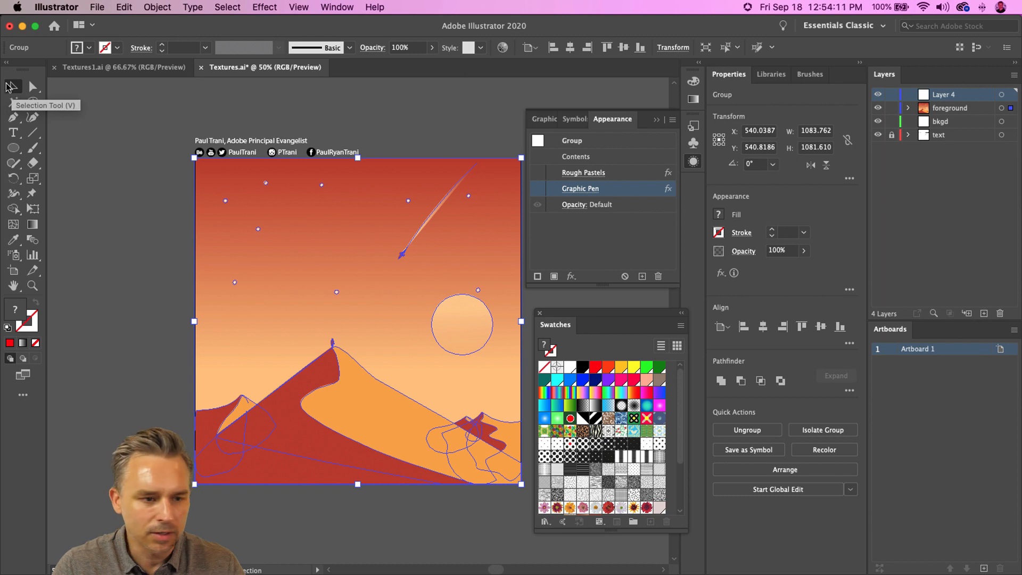
drag(9, 152, 47, 146)
drag(186, 187, 455, 432)
click(14, 85)
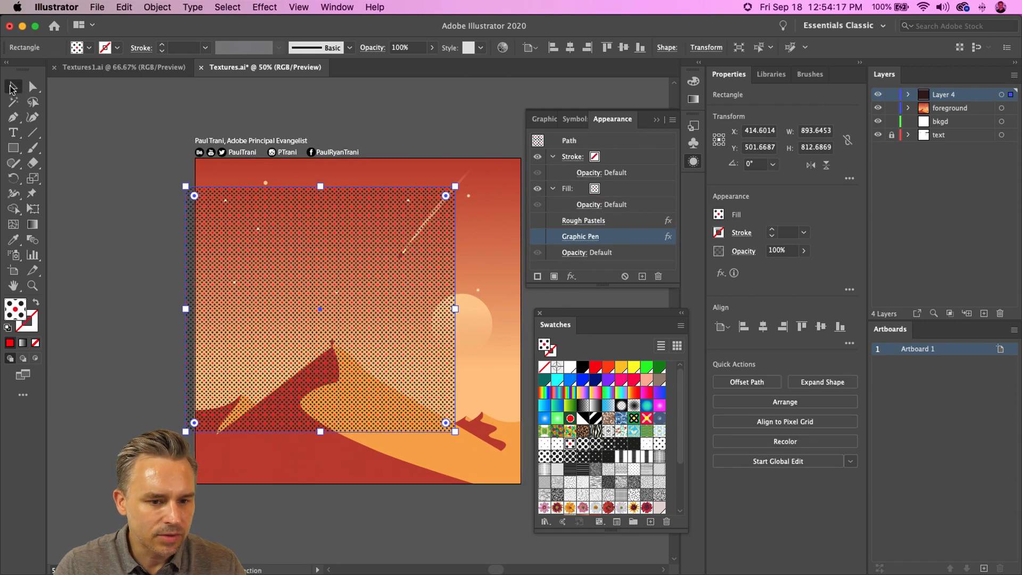
Fill the rectangle with solid grayish brown and fit it over the whole artboard, about 1089 by 1081 px
drag(209, 256, 143, 229)
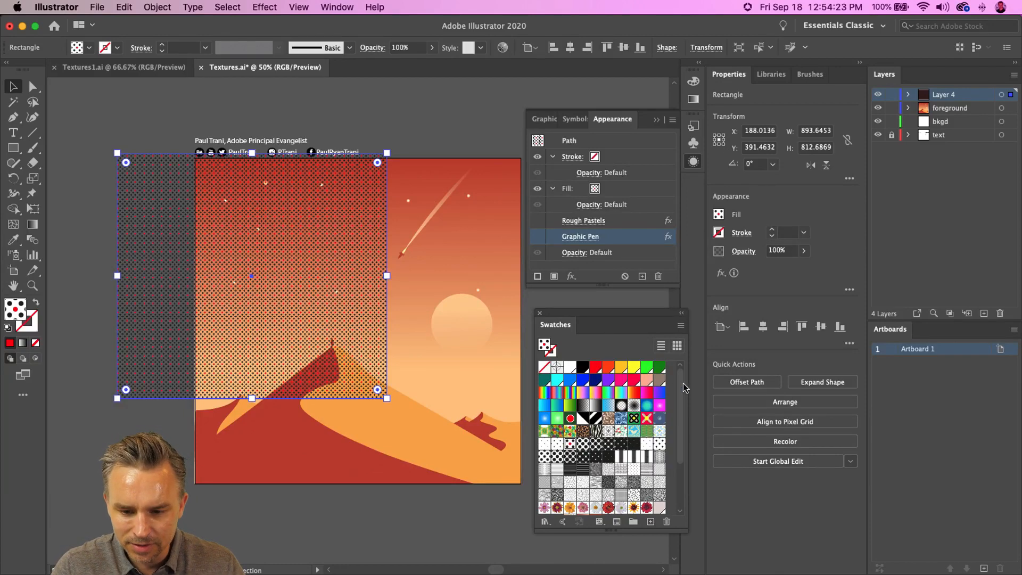
click(659, 379)
drag(189, 232, 250, 231)
scroll(208, 229, right, 2)
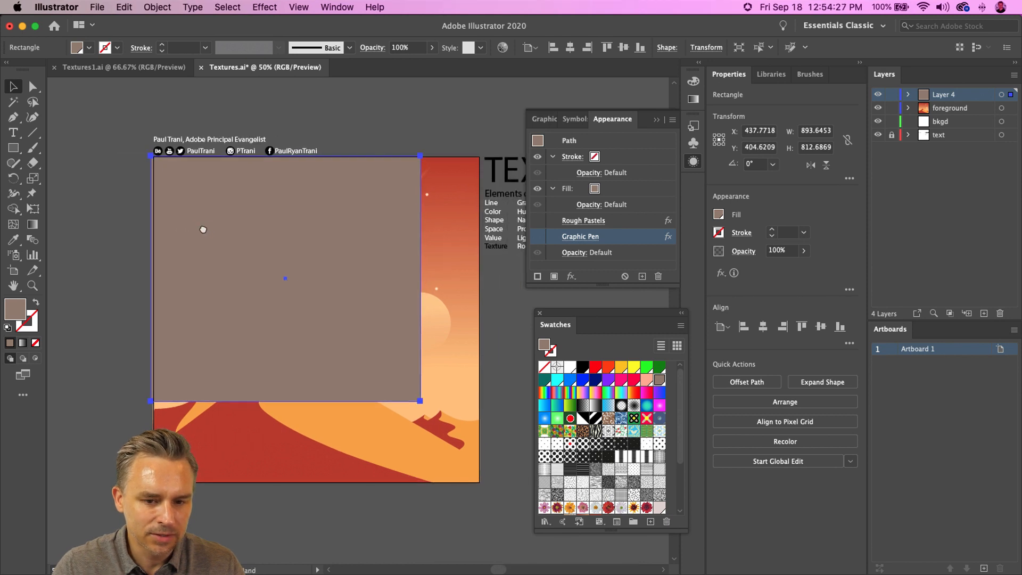
drag(420, 401, 479, 483)
Apply the Graphic Pen effect to the rectangle with Stroke Length 15, Light/Dark Balance 50 and Right Diagonal stroke direction
click(269, 6)
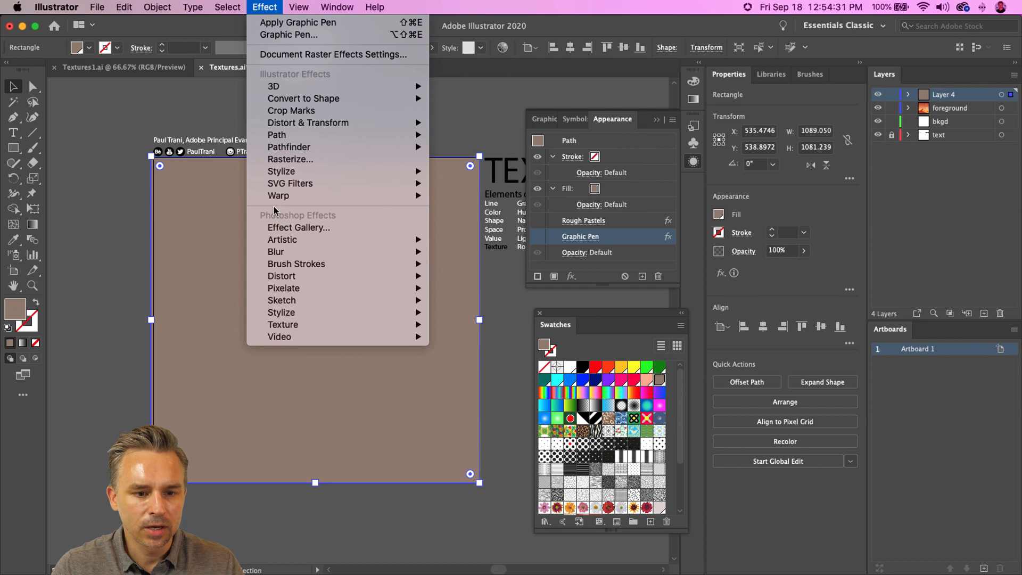
click(276, 230)
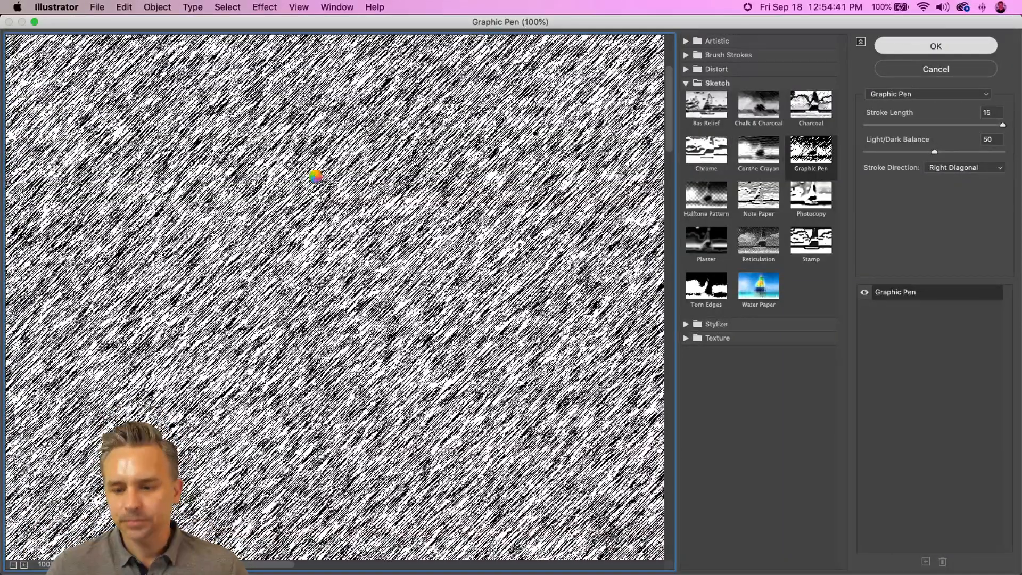
key(Return)
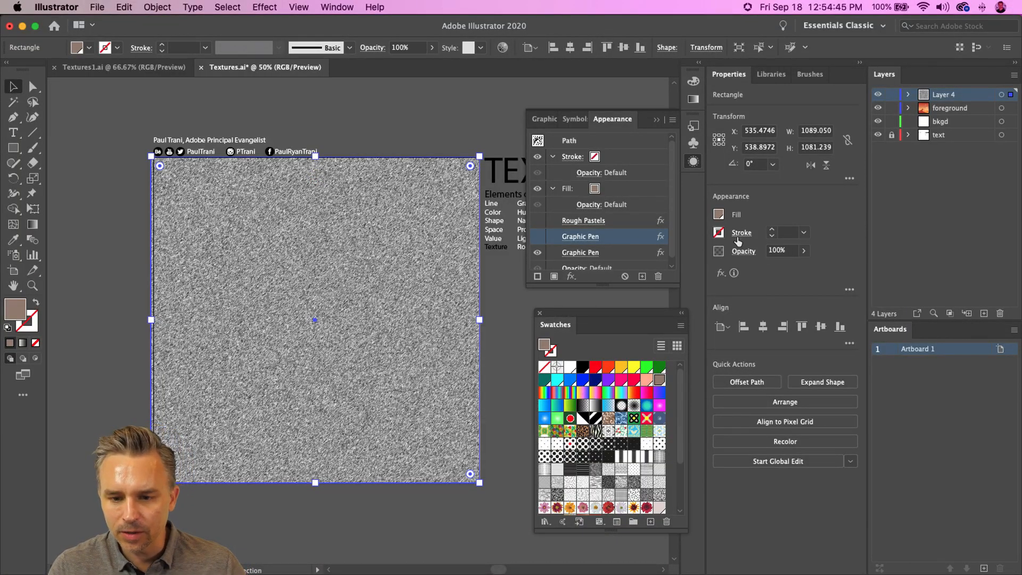
Put away the Appearance and Swatches controls and set the textured rectangle's blending mode to Overlay
click(744, 251)
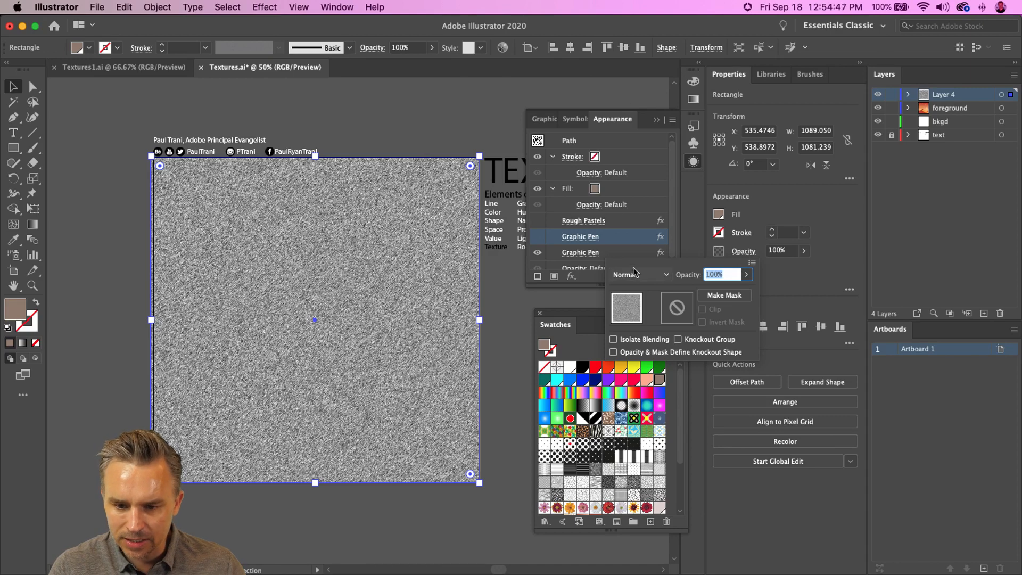
click(658, 120)
click(659, 121)
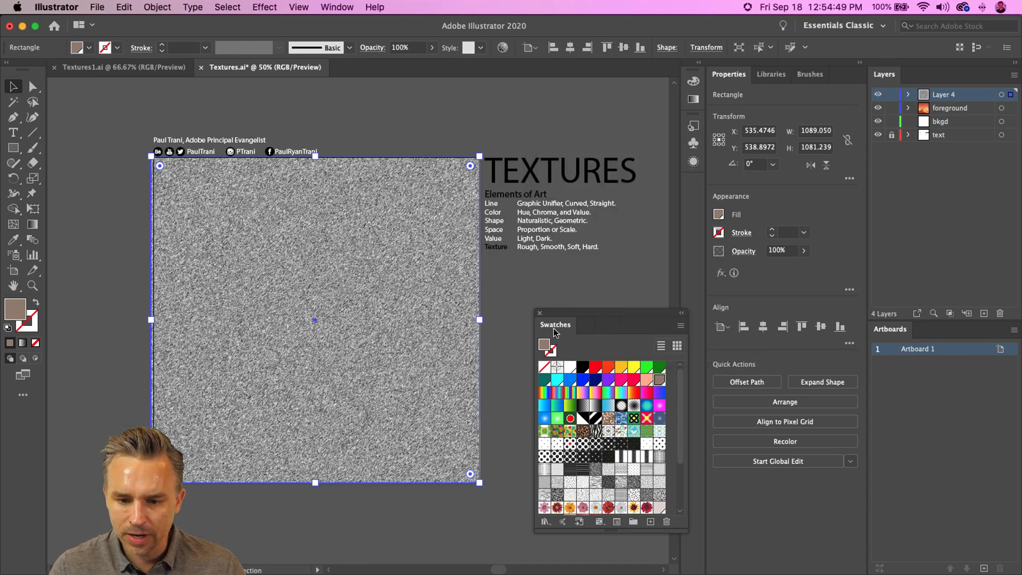
click(540, 313)
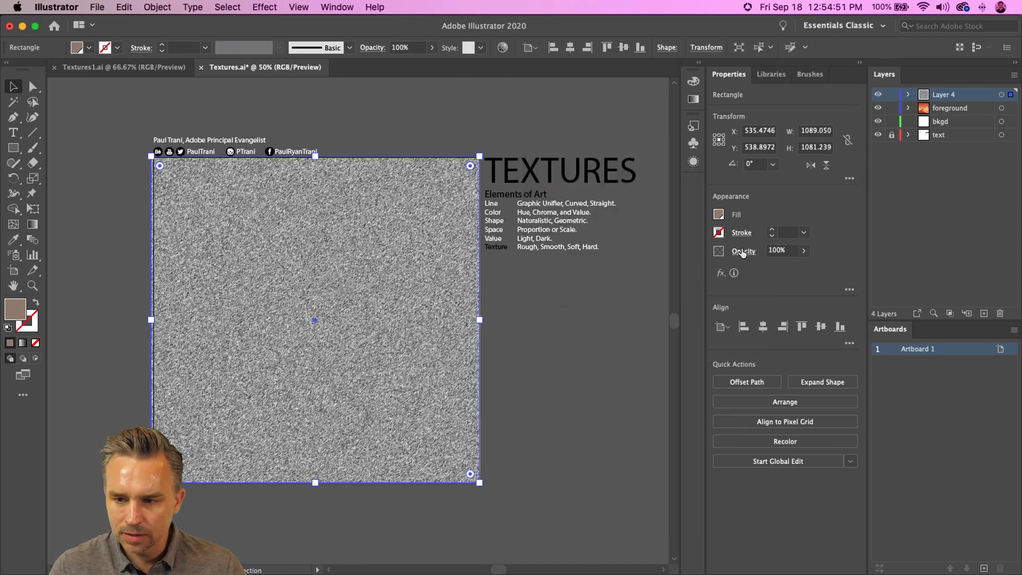
click(743, 252)
click(639, 275)
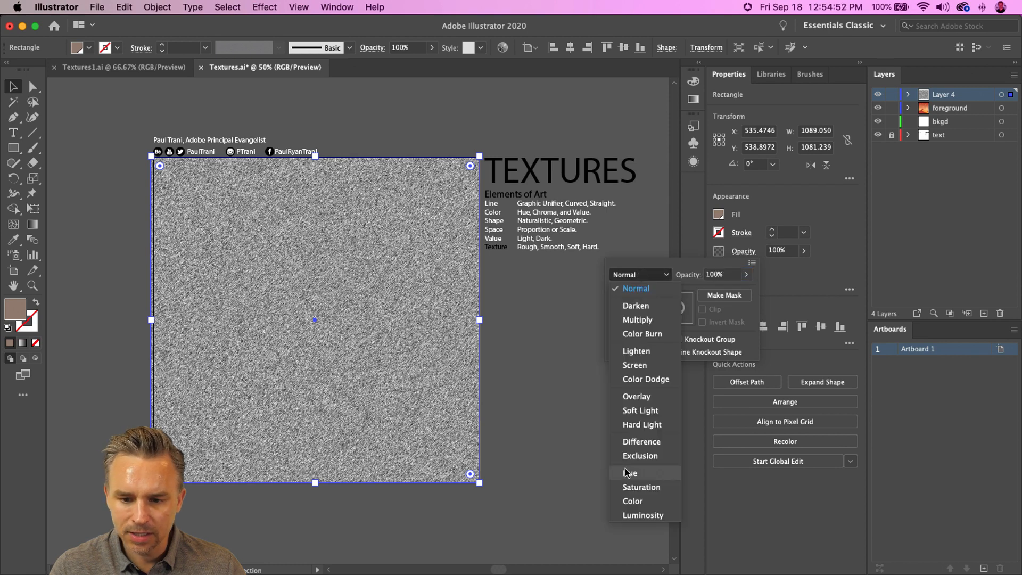
click(637, 395)
click(542, 332)
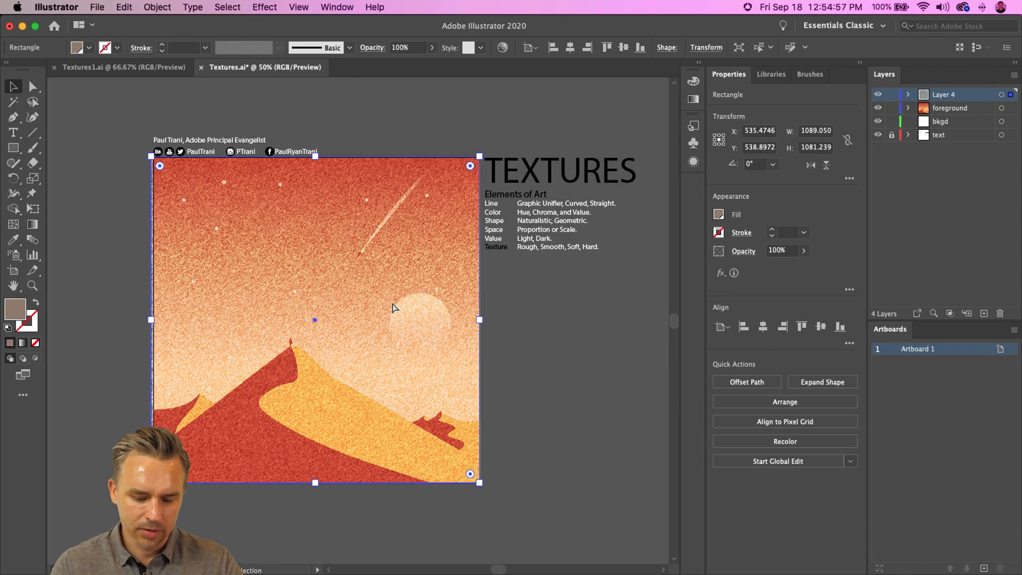
Hide and show Layer 4 to compare the desert artwork with and without the texture overlay
key(super+equal)
key(super+equal)
key(super+equal)
key(super+minus)
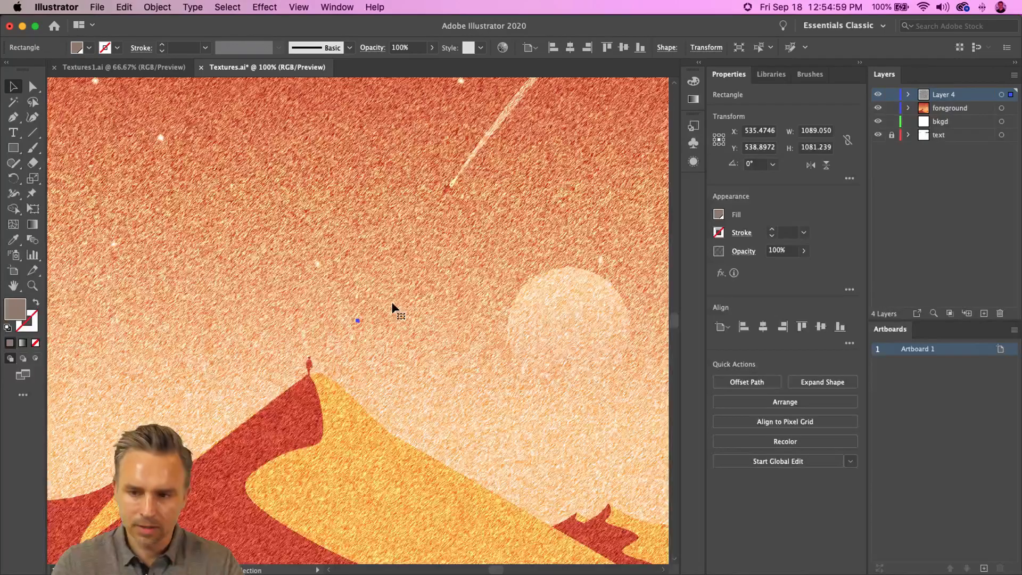
click(876, 95)
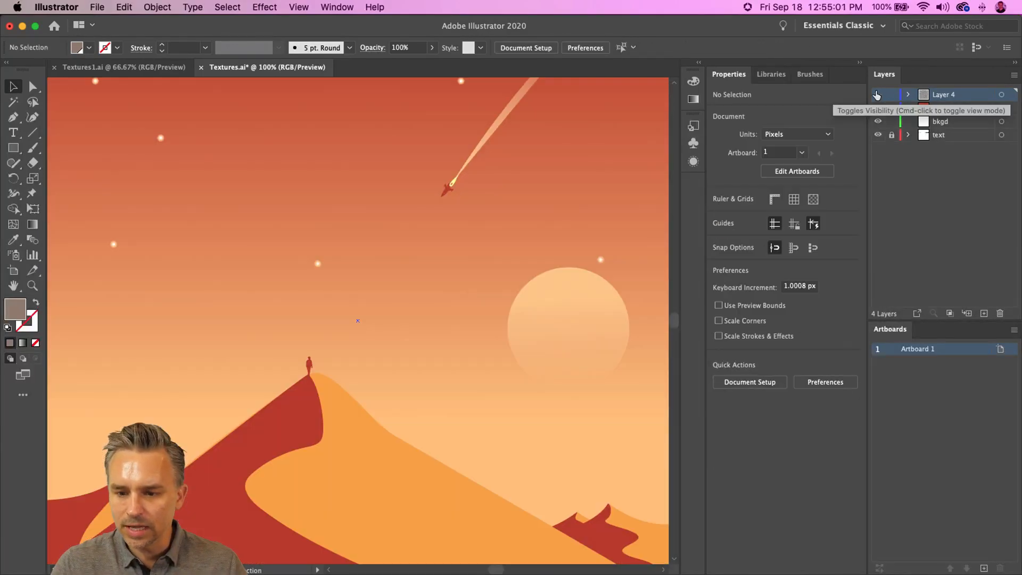
click(876, 94)
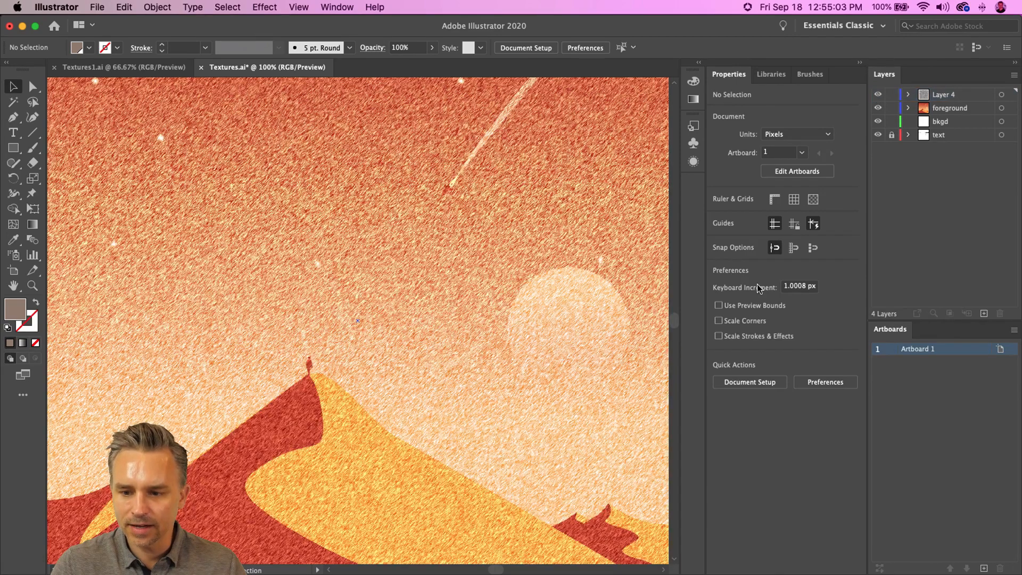
Check the texture rectangle's blending mode and repeat the before-and-after comparison of Layer 4
click(575, 164)
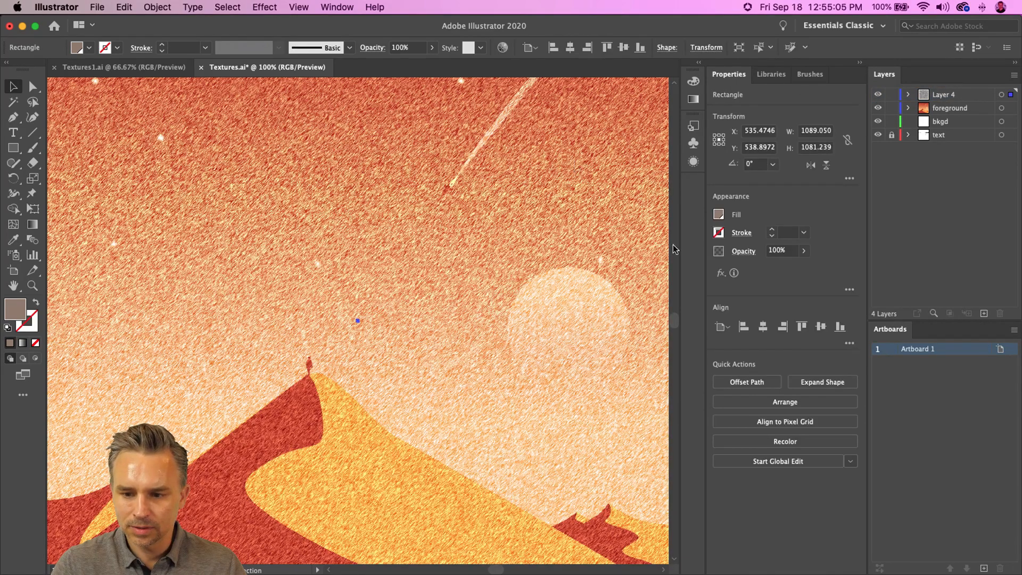
click(953, 99)
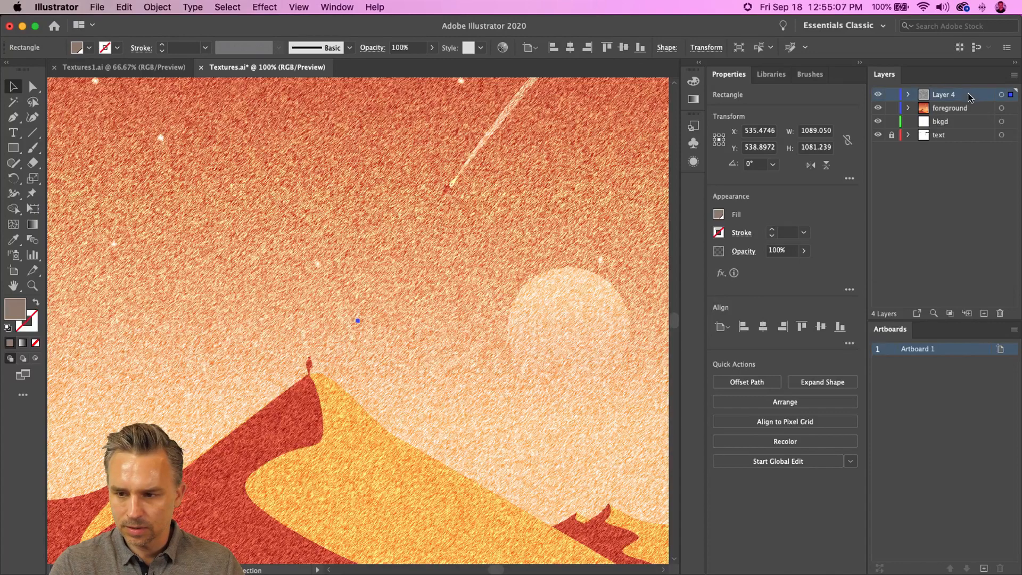
click(743, 251)
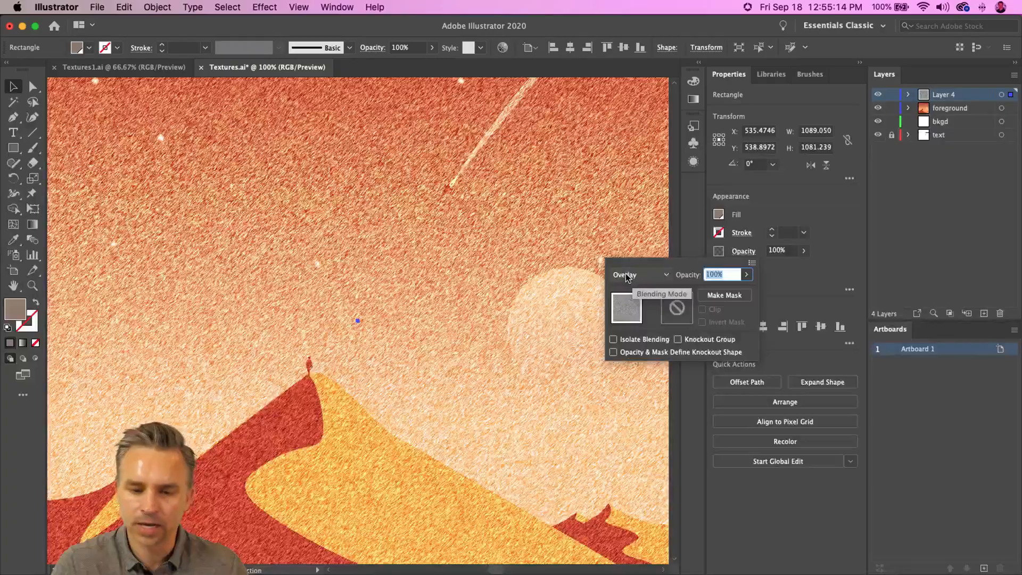
click(405, 272)
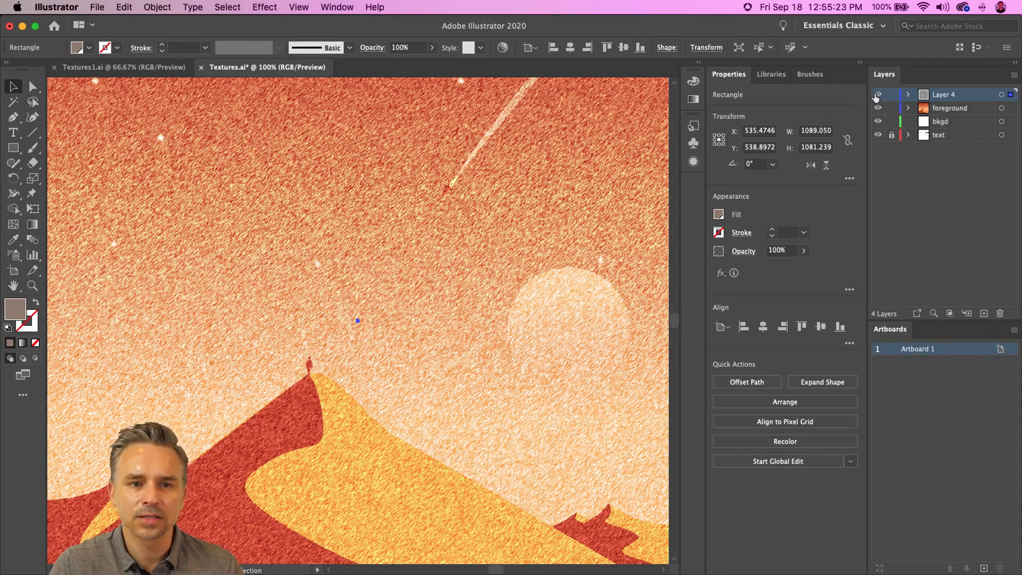
click(877, 95)
click(877, 95)
click(877, 95)
click(877, 95)
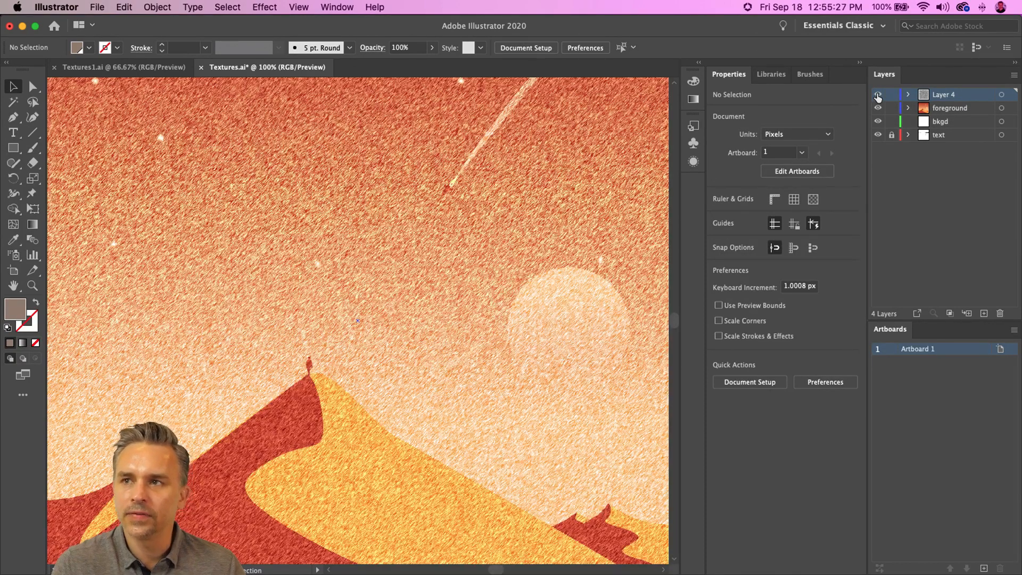
click(877, 95)
click(877, 95)
Export the artboard for screens to the Desktop as a 1x JPG 100 with prefix 2
key(super+minus)
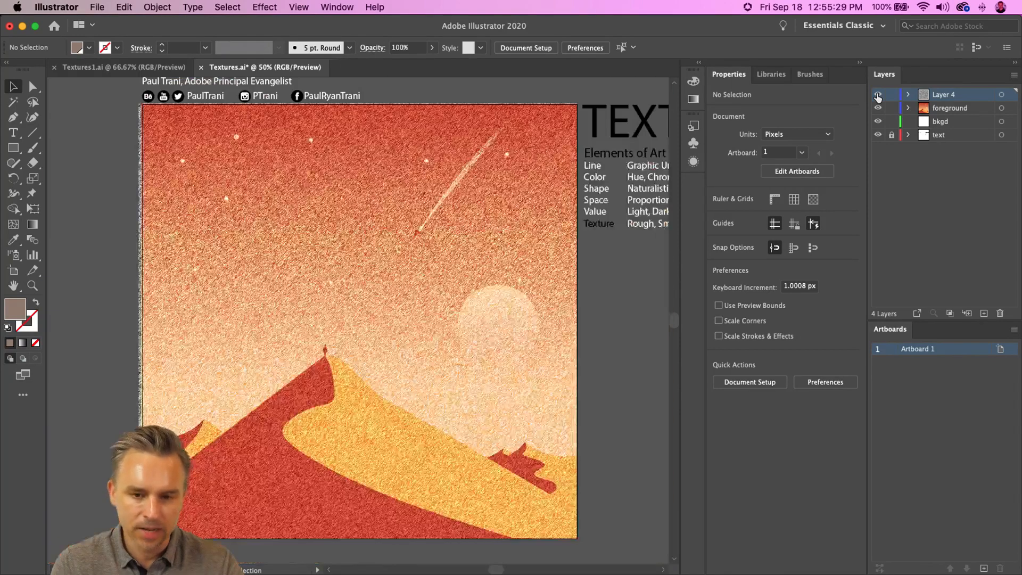
key(super+minus)
click(94, 7)
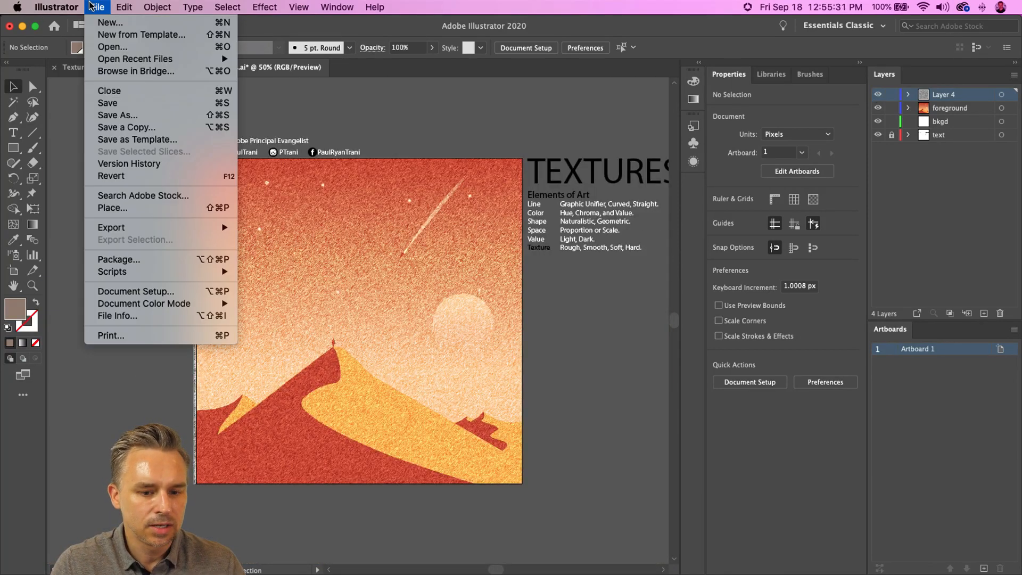
mouse_move(122, 228)
click(282, 227)
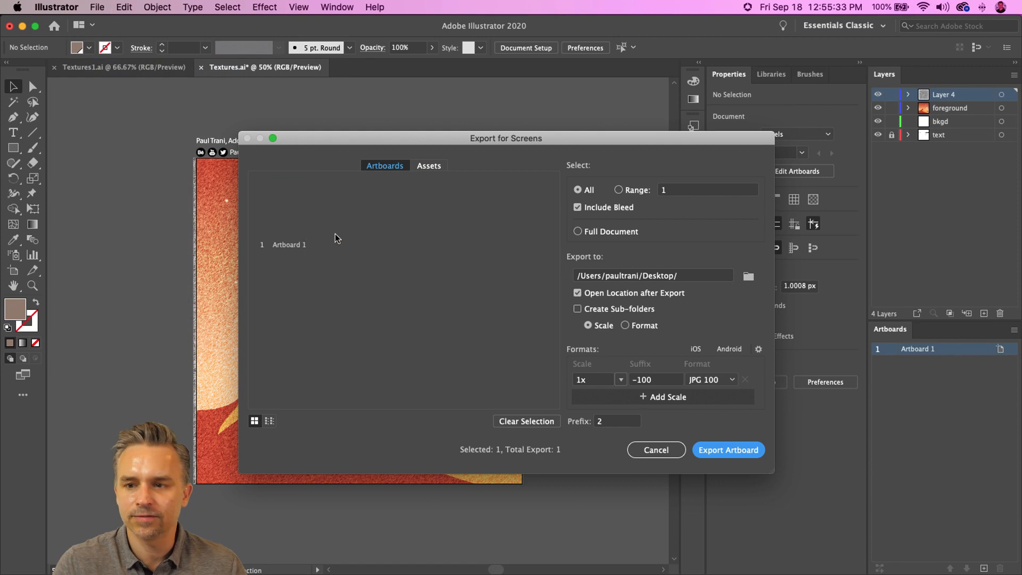
click(745, 449)
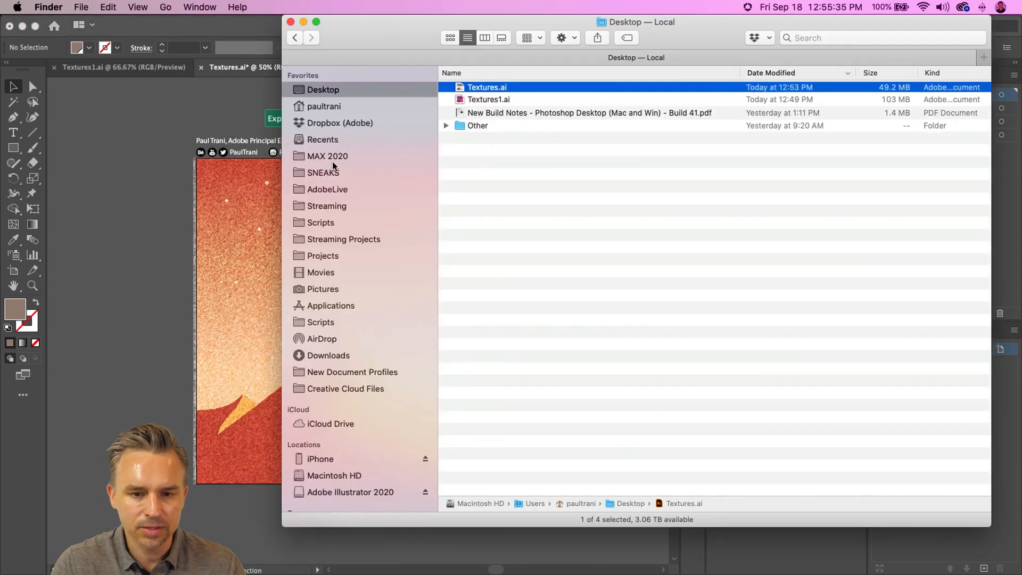
Preview the exported 2Artboard 1-100.jpg in Finder, then close the Finder window
key(Return)
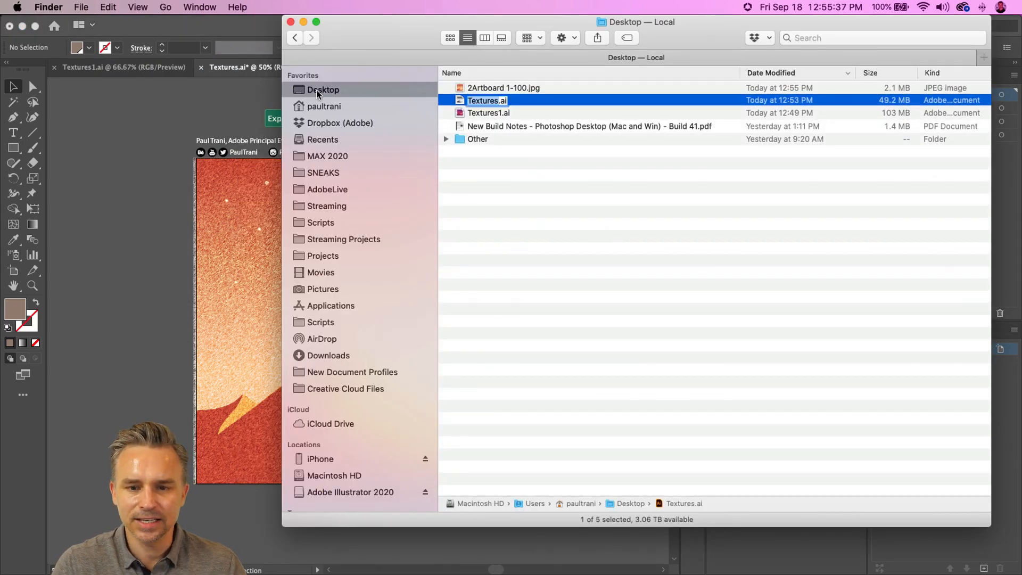
click(457, 89)
key(space)
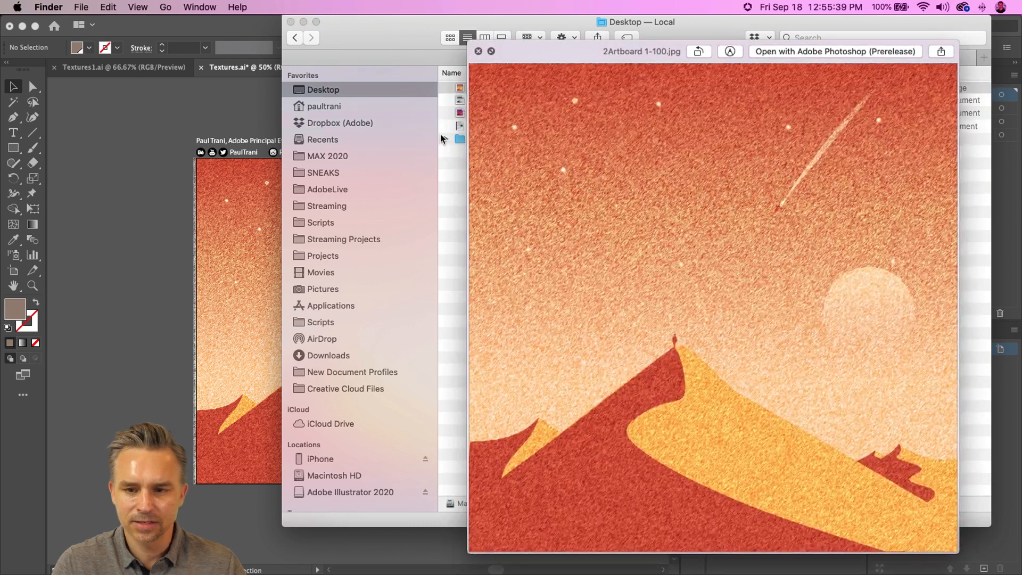
key(space)
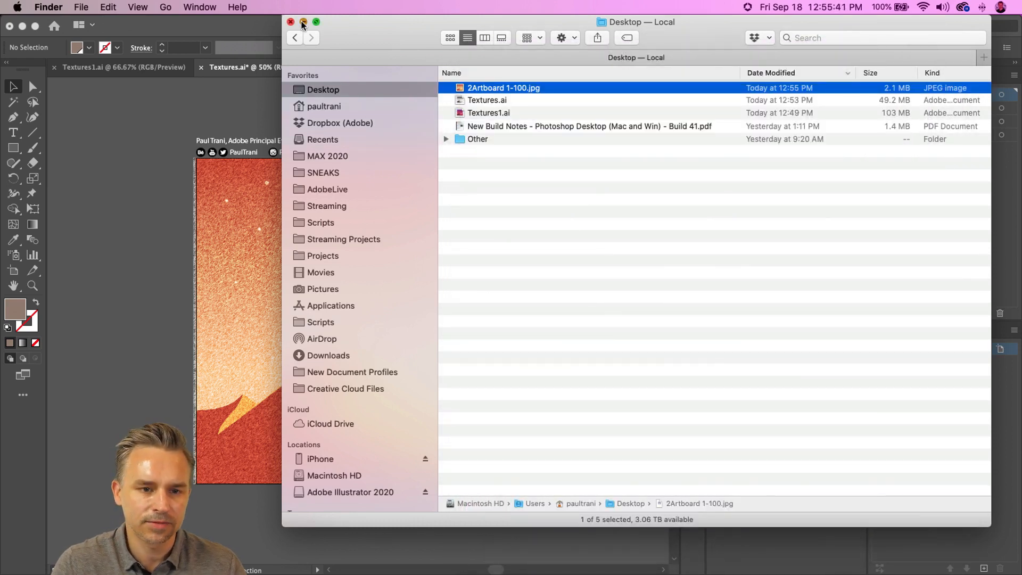
click(290, 22)
Recolor the desert artwork group with linked harmony colors, shifting the dark red to purple at about H 298°, S 87%, B 76%
click(890, 100)
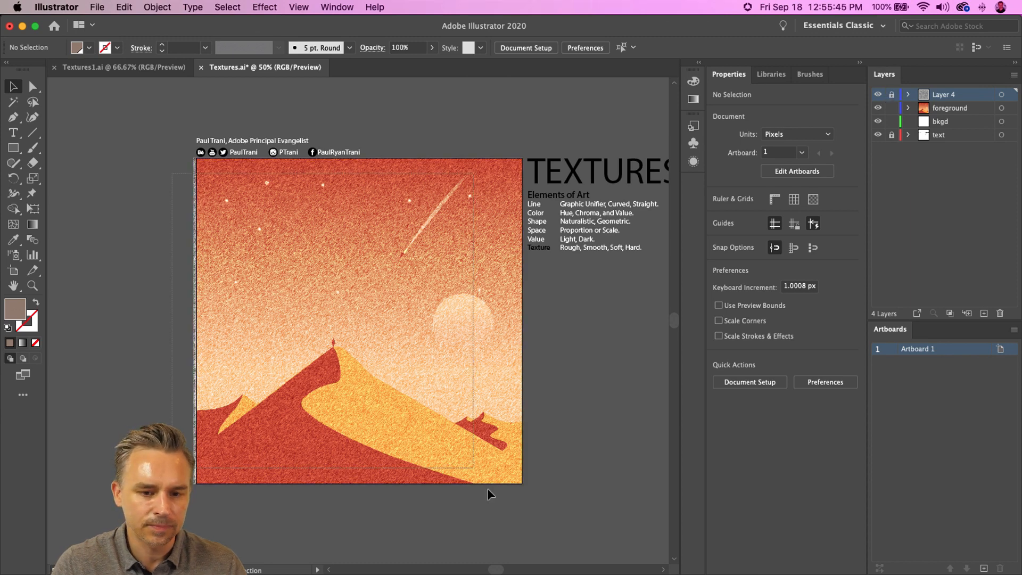
click(411, 422)
click(124, 7)
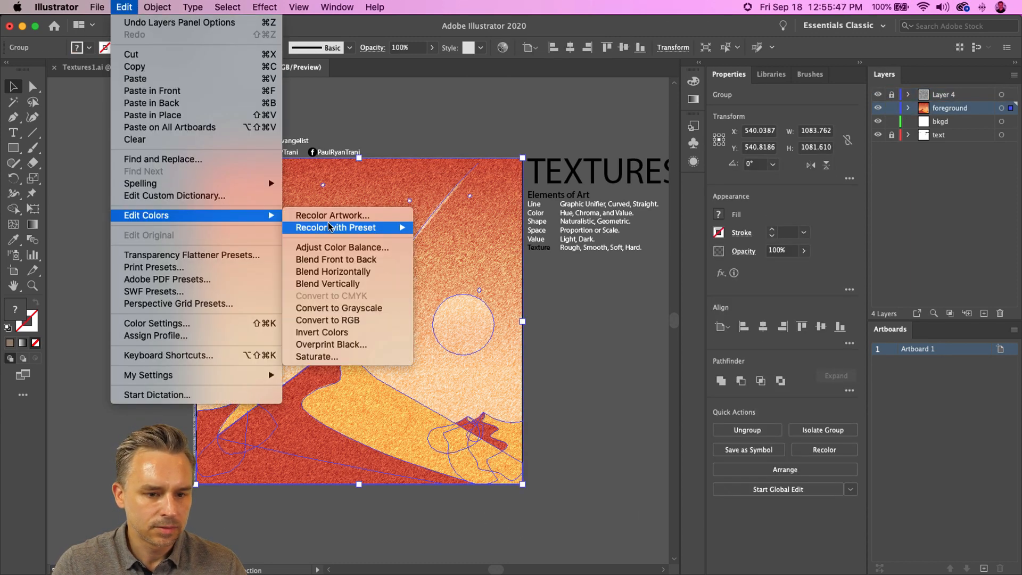
key(Escape)
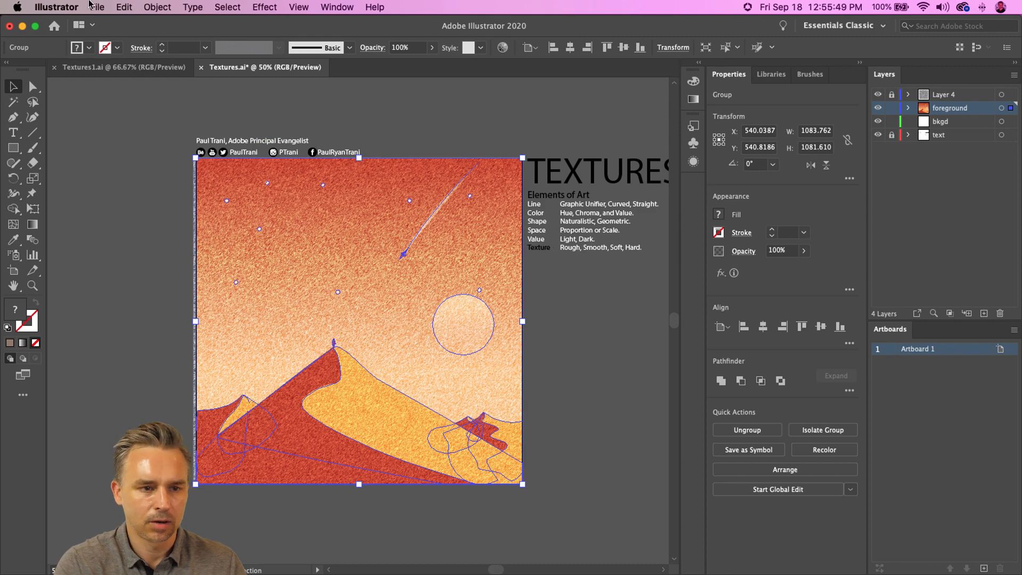
click(124, 7)
mouse_move(120, 213)
click(319, 215)
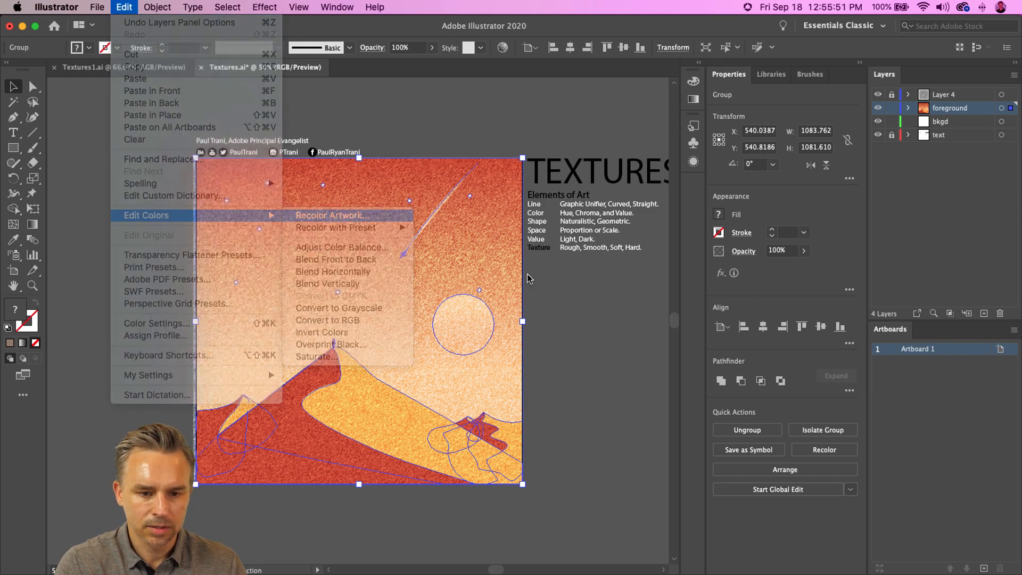
click(666, 152)
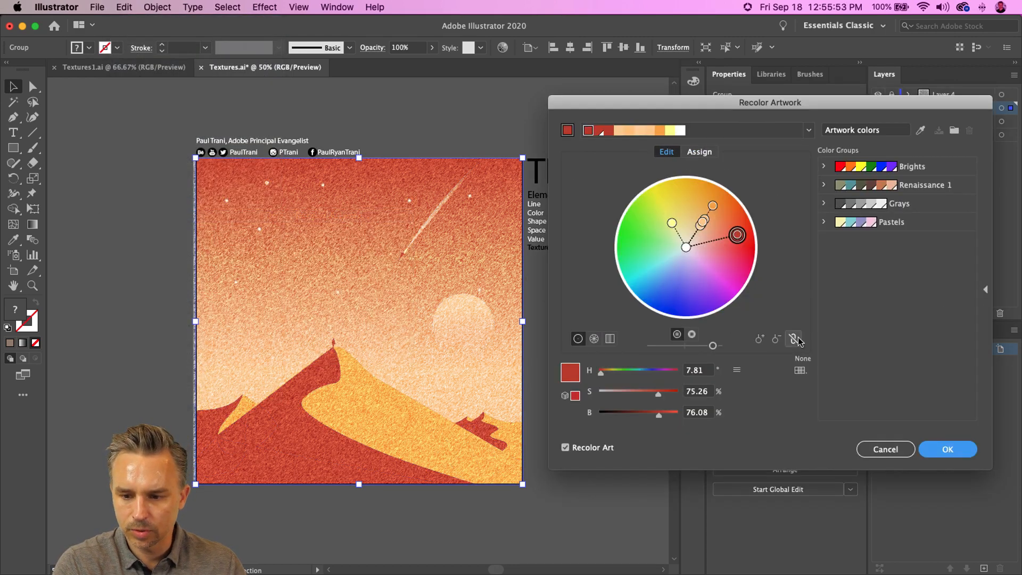
drag(737, 240, 732, 301)
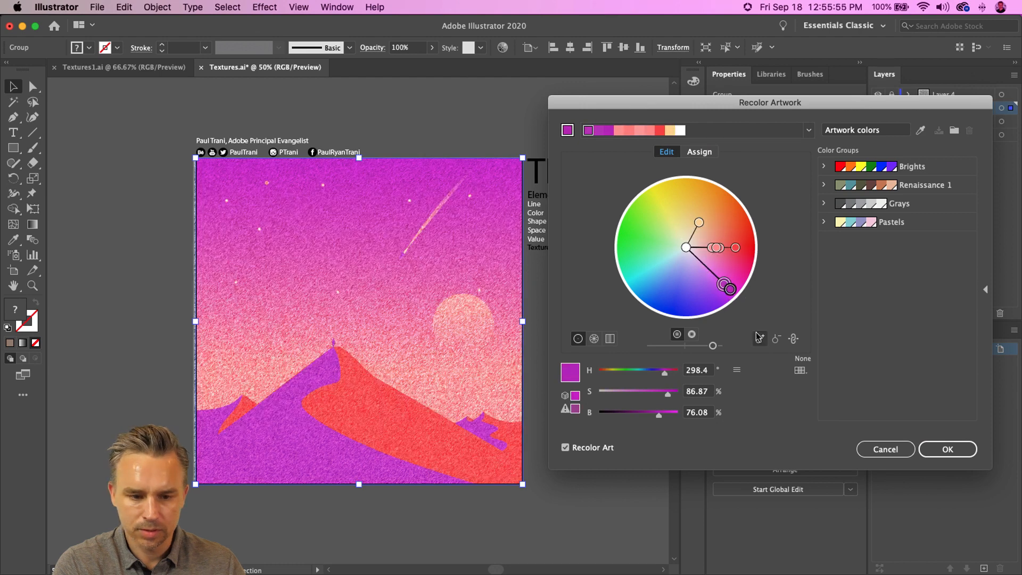
click(934, 449)
Export the recolored artboard for screens to the Desktop as a 1x JPG 100 with prefix 2, replacing the existing file
click(96, 7)
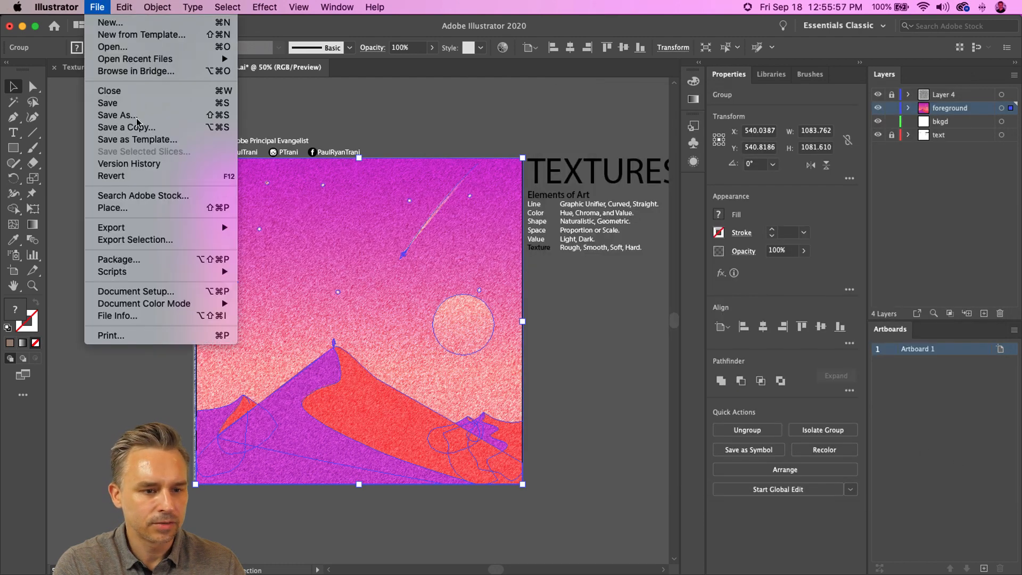
mouse_move(160, 232)
click(290, 227)
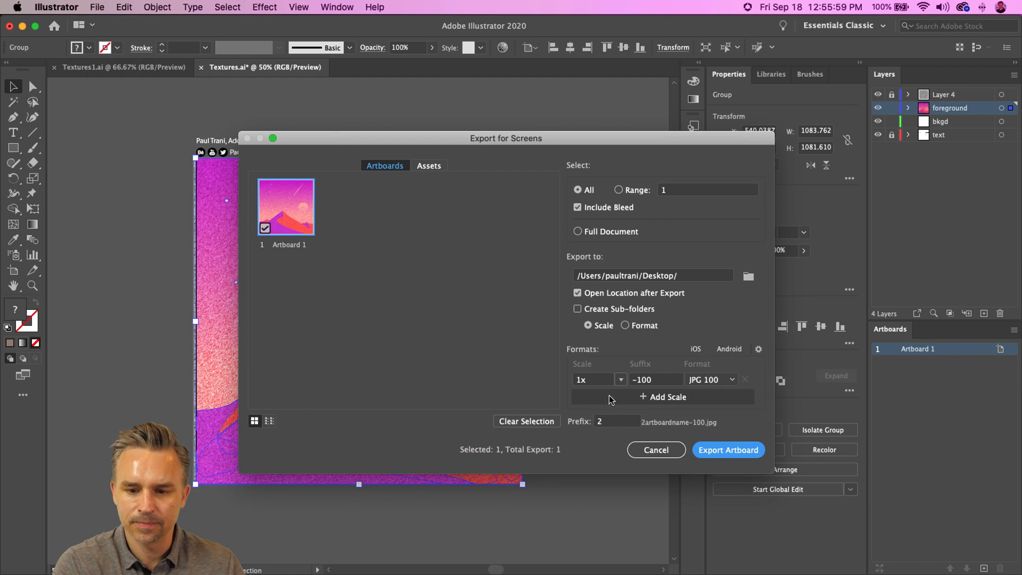
click(719, 448)
click(862, 401)
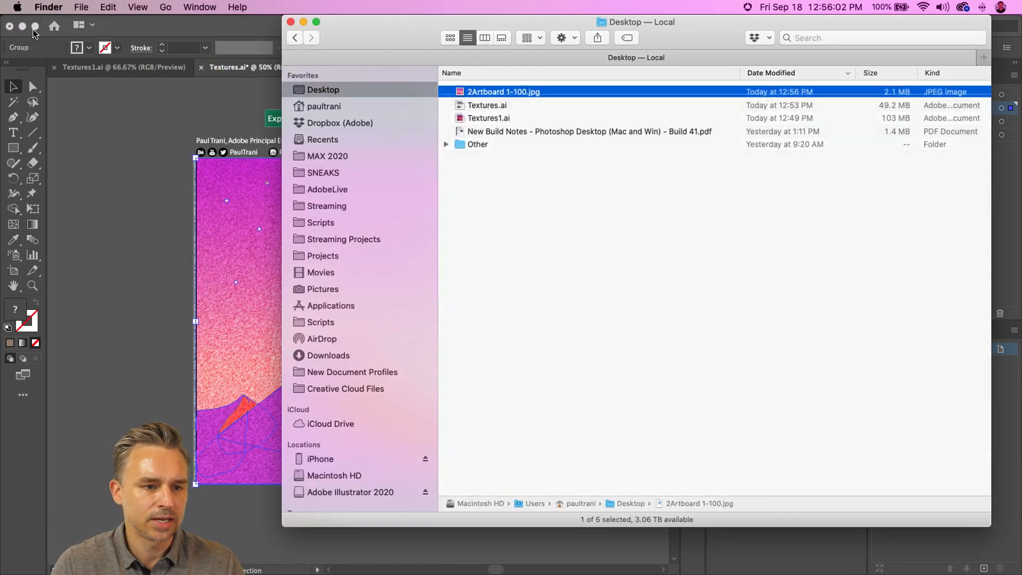
Minimize the Illustrator window and move the Desktop Finder window aside, keeping the exported JPG accessible
click(23, 46)
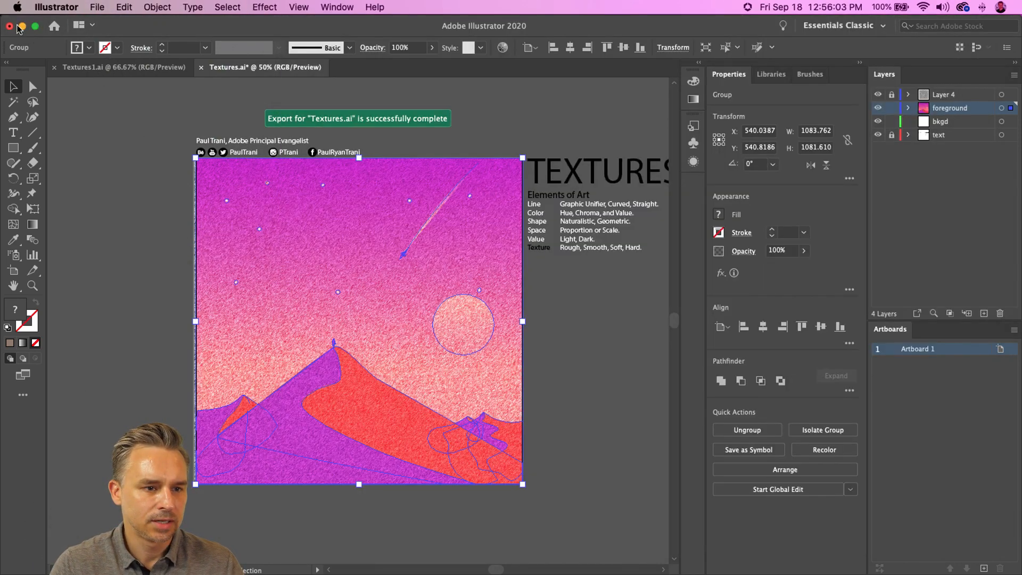
click(22, 26)
click(388, 39)
drag(387, 39, 776, 135)
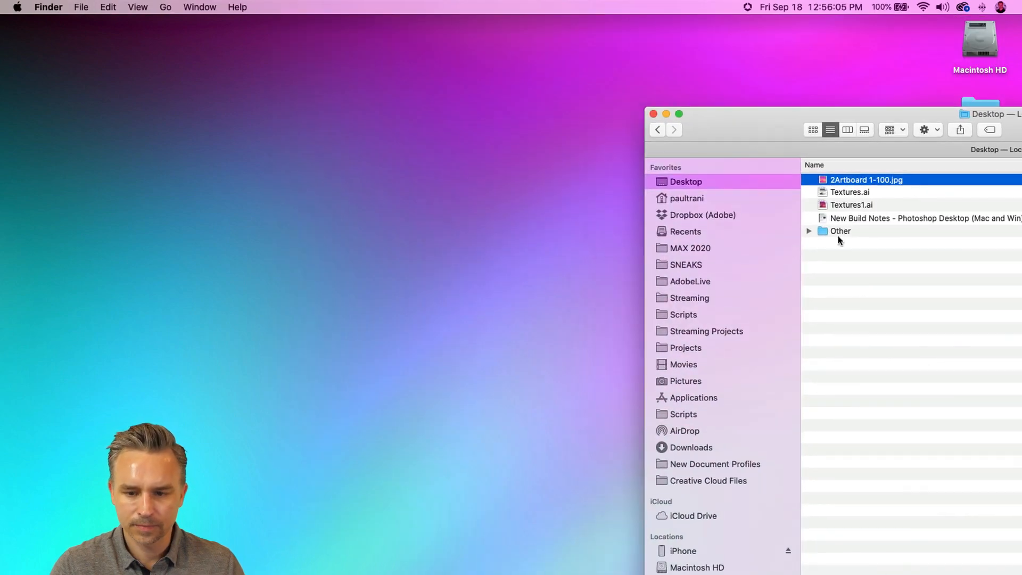
Switch to Discord, make its window smaller beside the Finder window, and go to the latest posts in the challenge channel
click(831, 567)
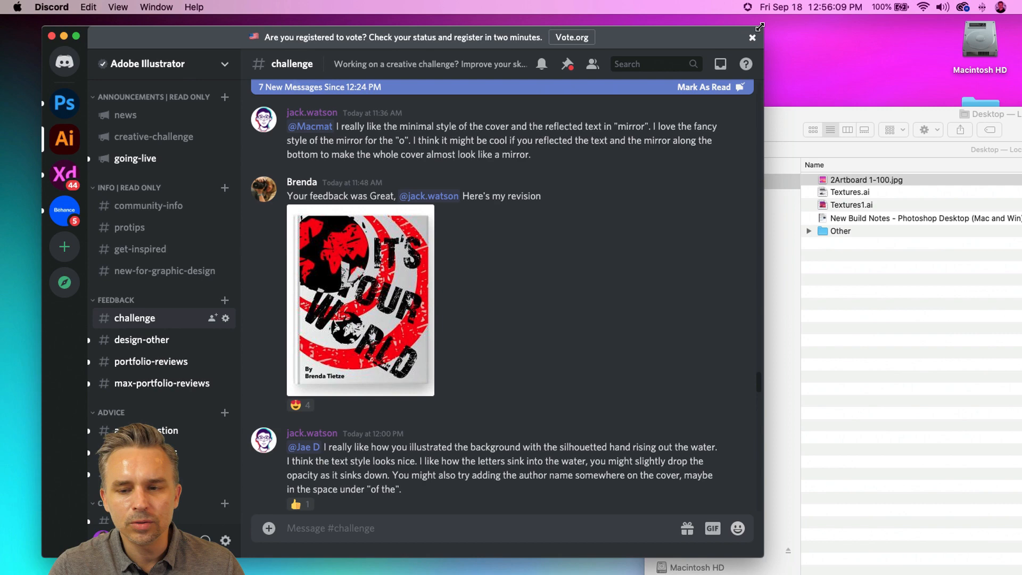
drag(764, 25, 643, 98)
drag(372, 101, 372, 56)
scroll(314, 289, down, 15)
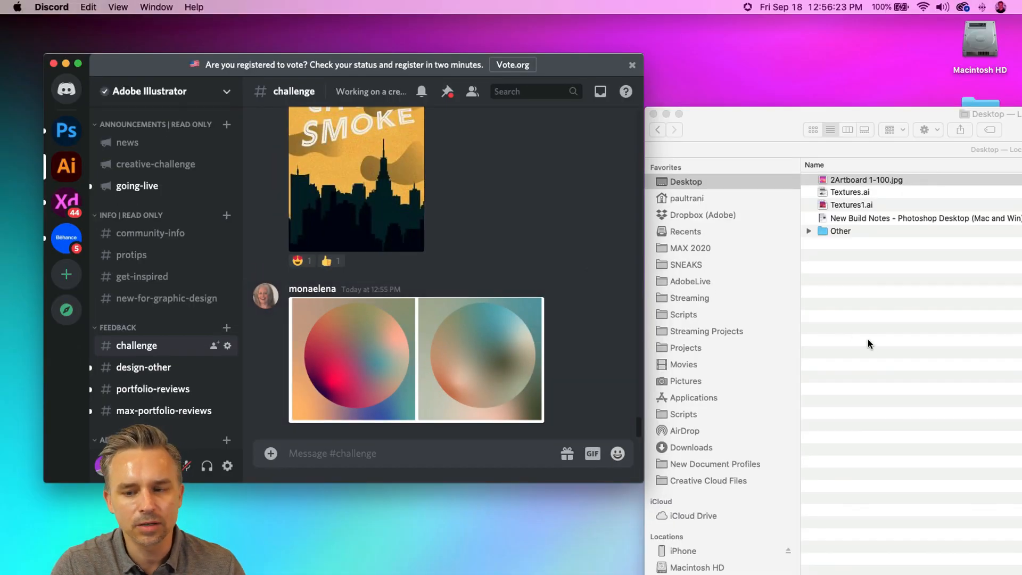
Upload 2Artboard 1-100.jpg from Finder to the challenge channel with the comment "Playing with Textures." and check the post
click(732, 179)
drag(724, 137, 764, 284)
drag(868, 323, 370, 405)
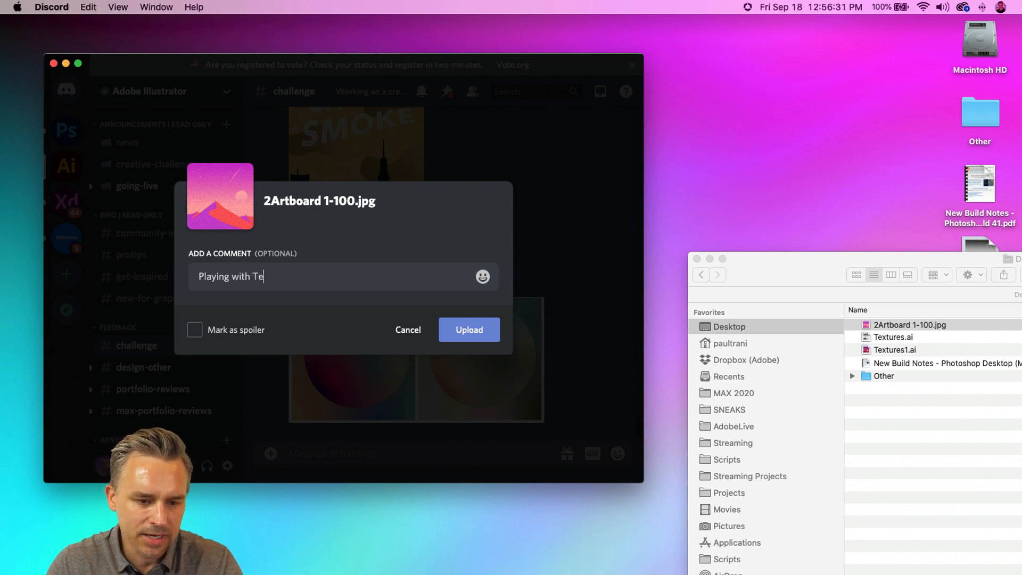
click(441, 328)
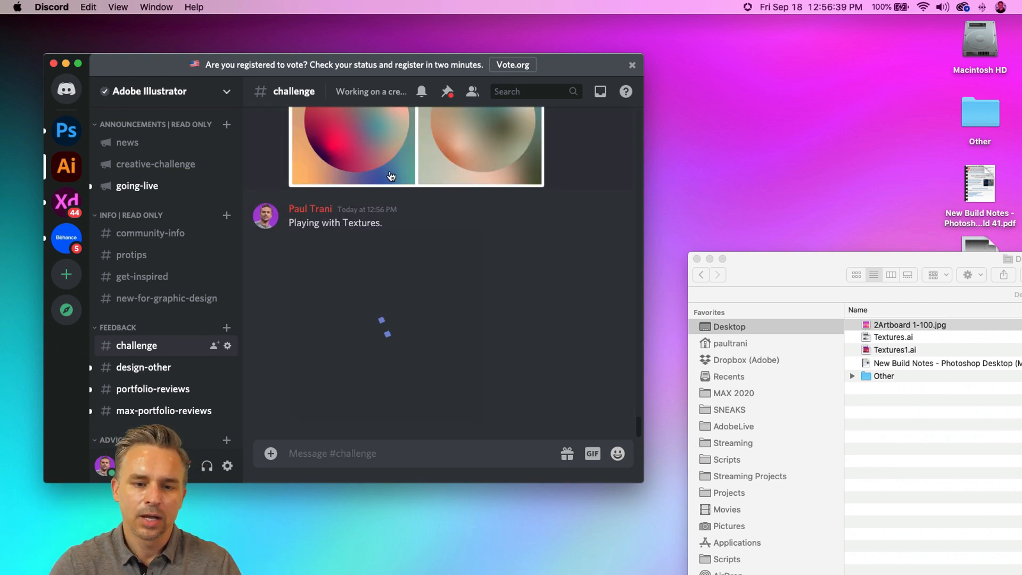
scroll(383, 266, up, 3)
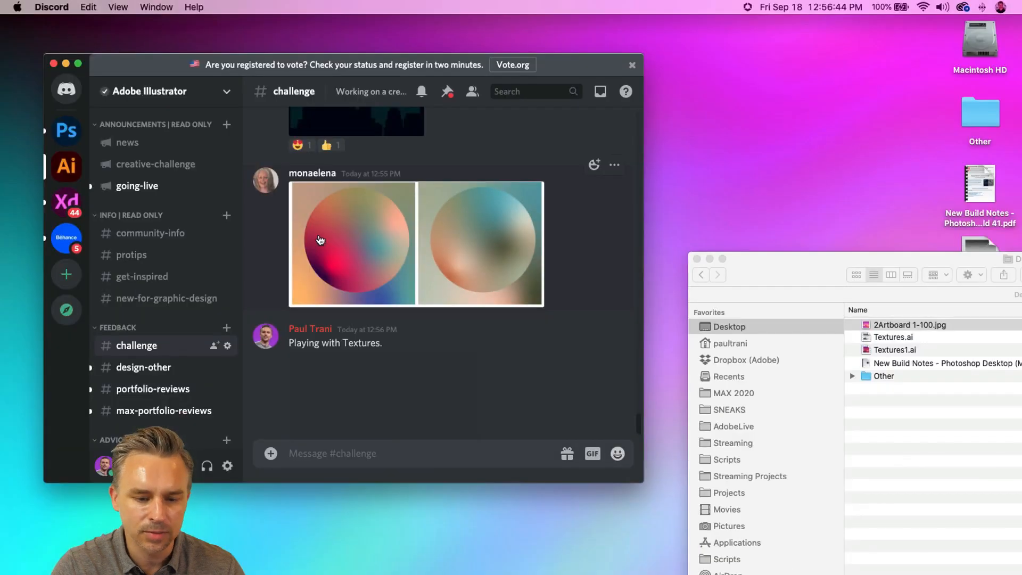
scroll(371, 330, down, 3)
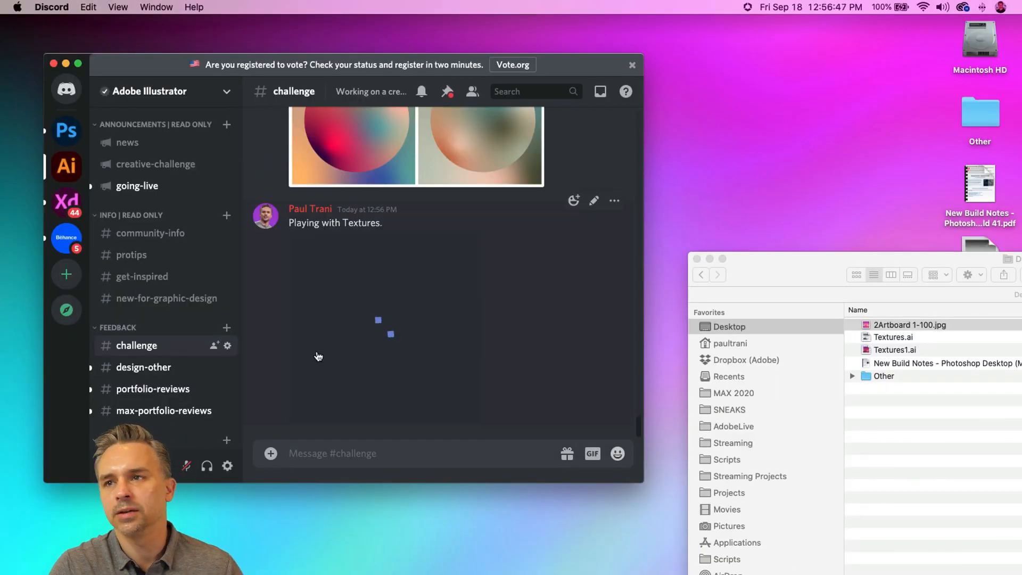
Close the Finder window and move the Discord window toward the middle of the desktop
click(697, 259)
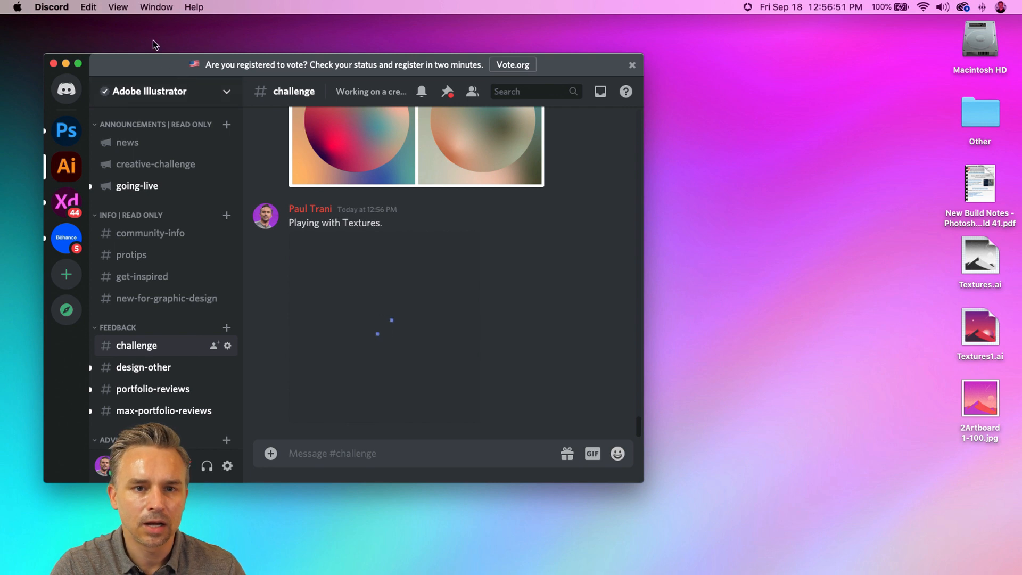
drag(154, 66, 252, 78)
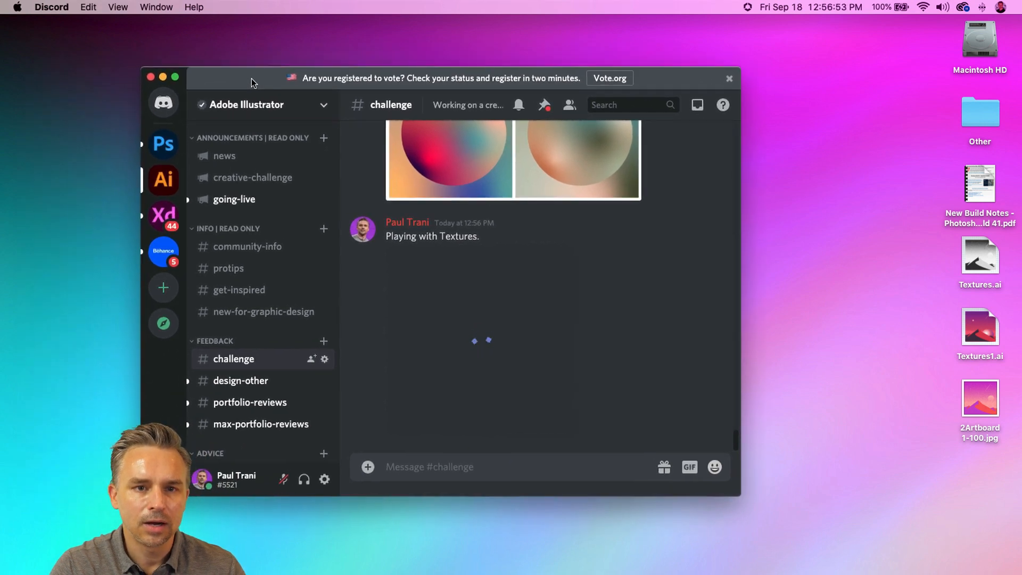